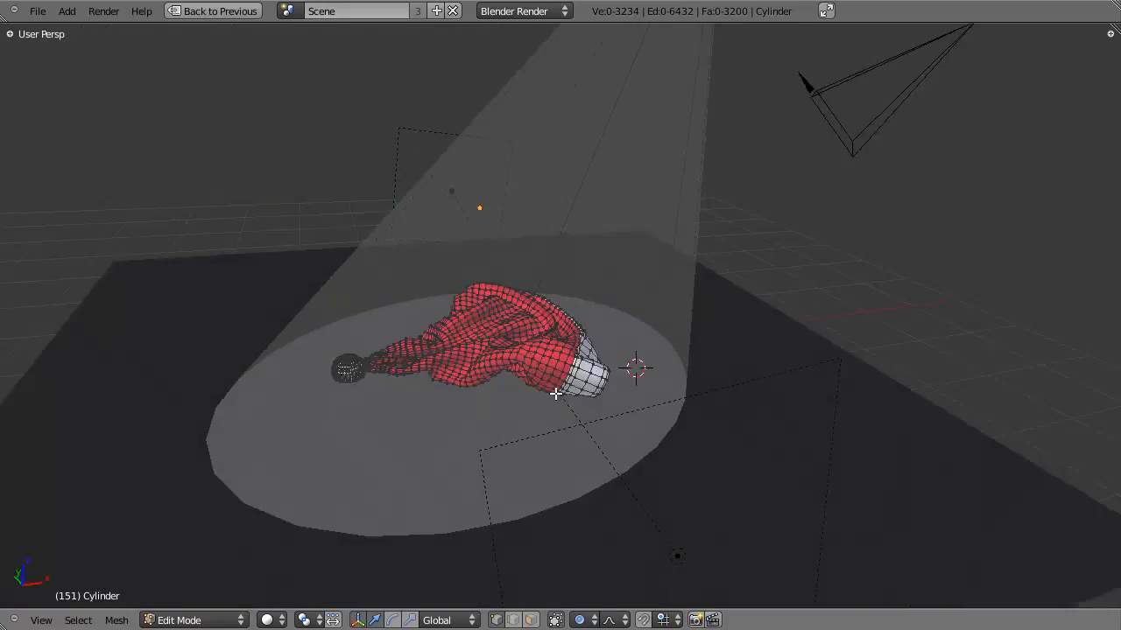
Inspect the finished Santa hat's fur in object mode and restore the multi-editor layout
{"action": "middle_click_drag", "start_coordinate": [633, 368], "coordinate": [512, 375]}
{"action": "key", "text": "Tab"}
{"action": "middle_click_drag", "start_coordinate": [620, 274], "coordinate": [443, 307]}
{"action": "scroll", "coordinate": [603, 379], "scroll_direction": "up", "scroll_amount": 8}
{"action": "right_click", "coordinate": [419, 266]}
{"action": "right_click", "coordinate": [414, 259]}
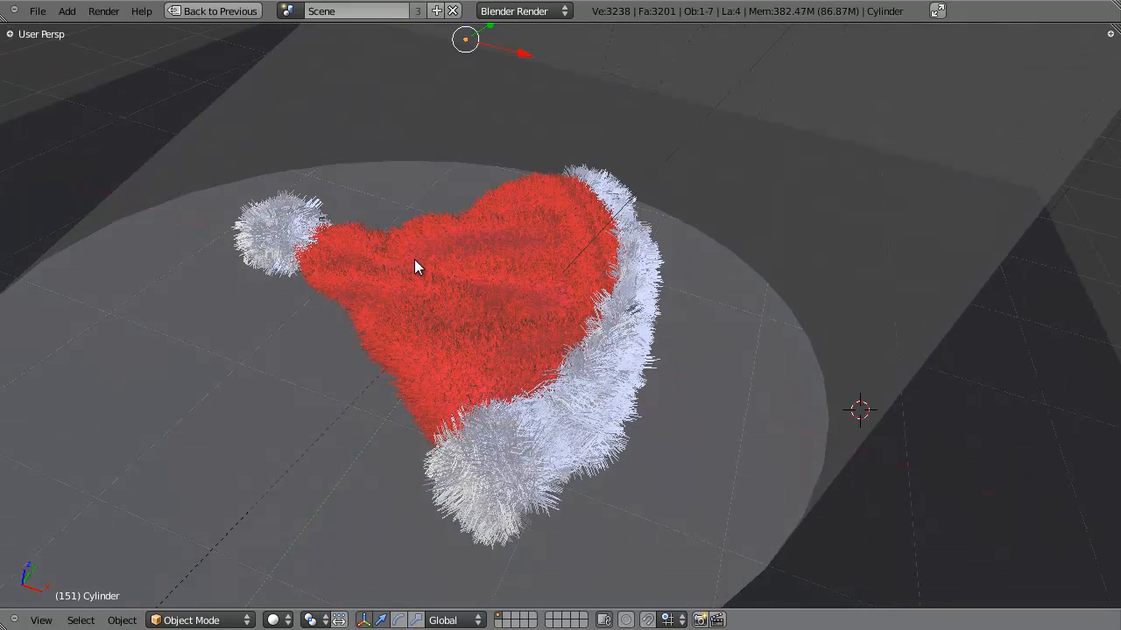
{"action": "key", "text": "ctrl+Up"}
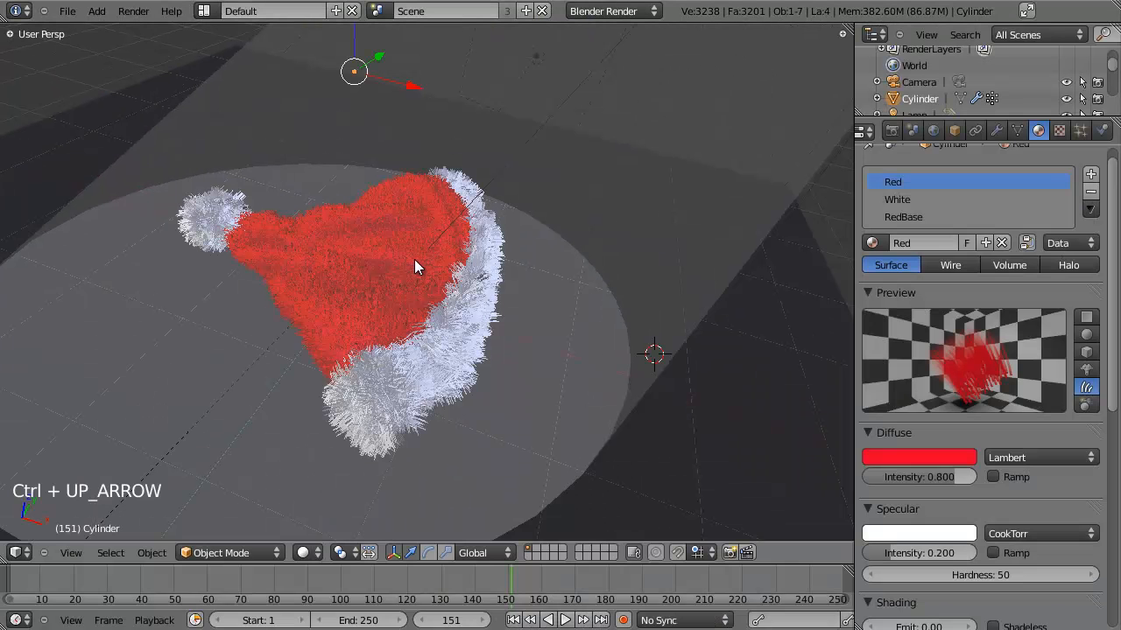
Examine the hat's Red hair particle system settings, from emission down to physics and render
{"action": "left_click", "coordinate": [1080, 129]}
{"action": "scroll", "coordinate": [1020, 333], "scroll_direction": "down", "scroll_amount": 2}
{"action": "scroll", "coordinate": [1007, 341], "scroll_direction": "up", "scroll_amount": 2}
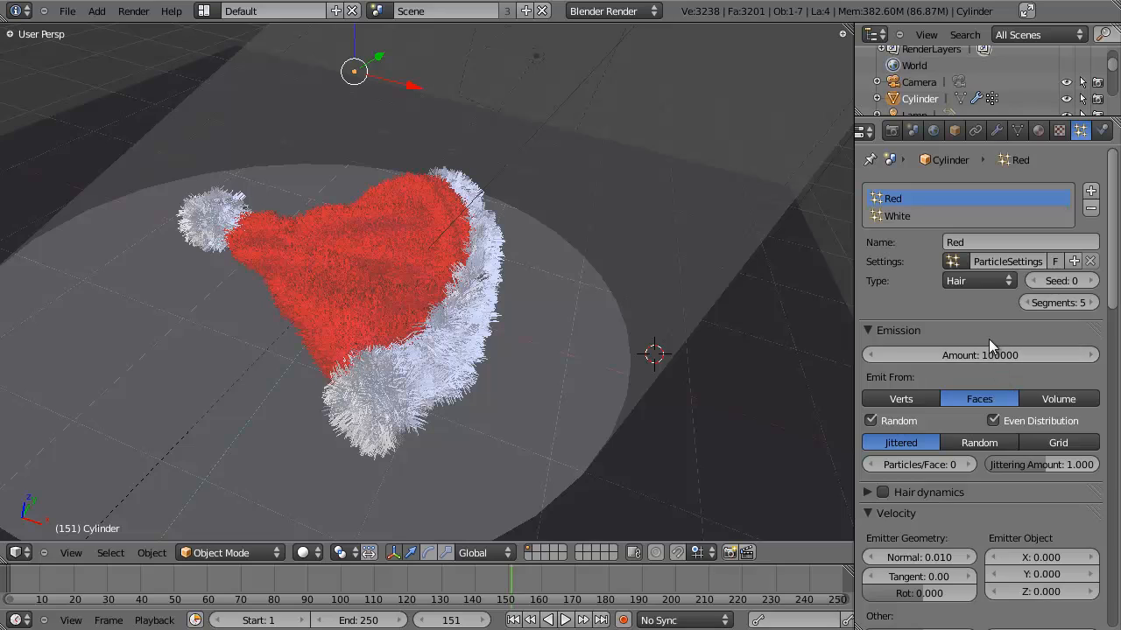
{"action": "scroll", "coordinate": [1003, 245], "scroll_direction": "down", "scroll_amount": 3}
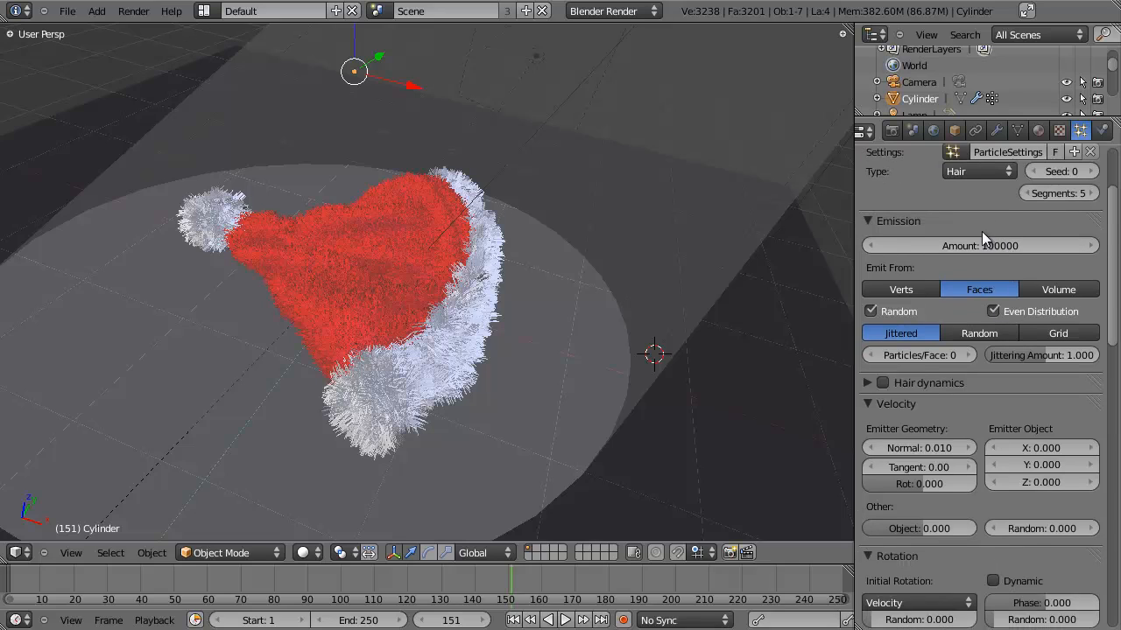
{"action": "scroll", "coordinate": [980, 241], "scroll_direction": "up", "scroll_amount": 3}
{"action": "scroll", "coordinate": [416, 396], "scroll_direction": "up", "scroll_amount": 2}
{"action": "scroll", "coordinate": [416, 396], "scroll_direction": "up", "scroll_amount": 3}
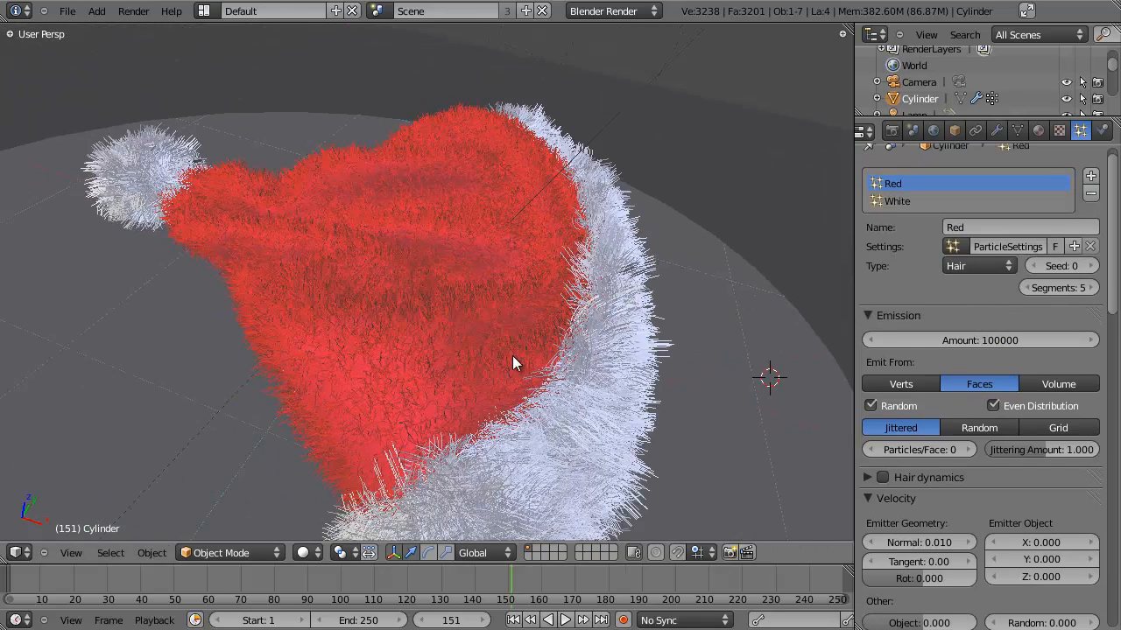
{"action": "scroll", "coordinate": [963, 525], "scroll_direction": "down", "scroll_amount": 6}
{"action": "scroll", "coordinate": [962, 588], "scroll_direction": "down", "scroll_amount": 10}
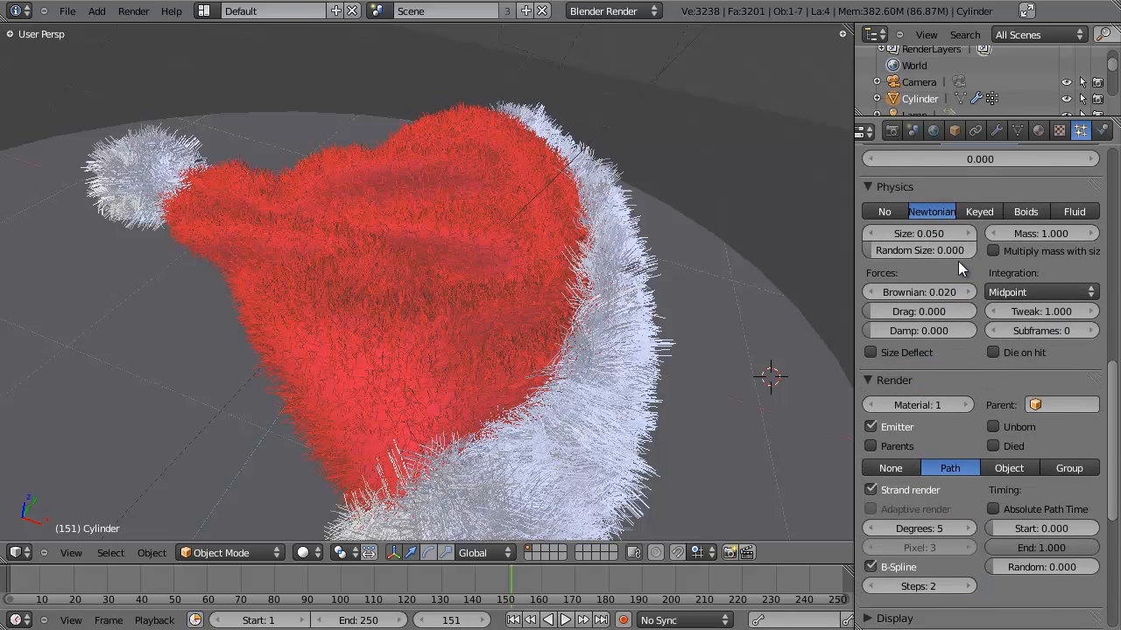
{"action": "scroll", "coordinate": [977, 383], "scroll_direction": "up", "scroll_amount": 15}
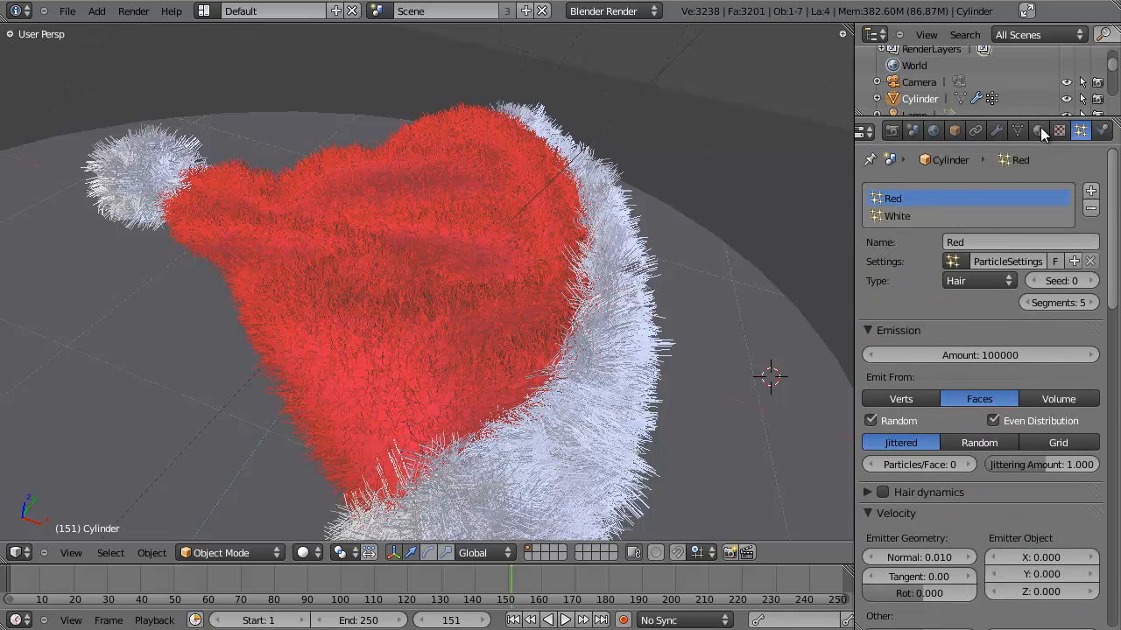
Review the hat's Red and White materials
{"action": "left_click", "coordinate": [1038, 129]}
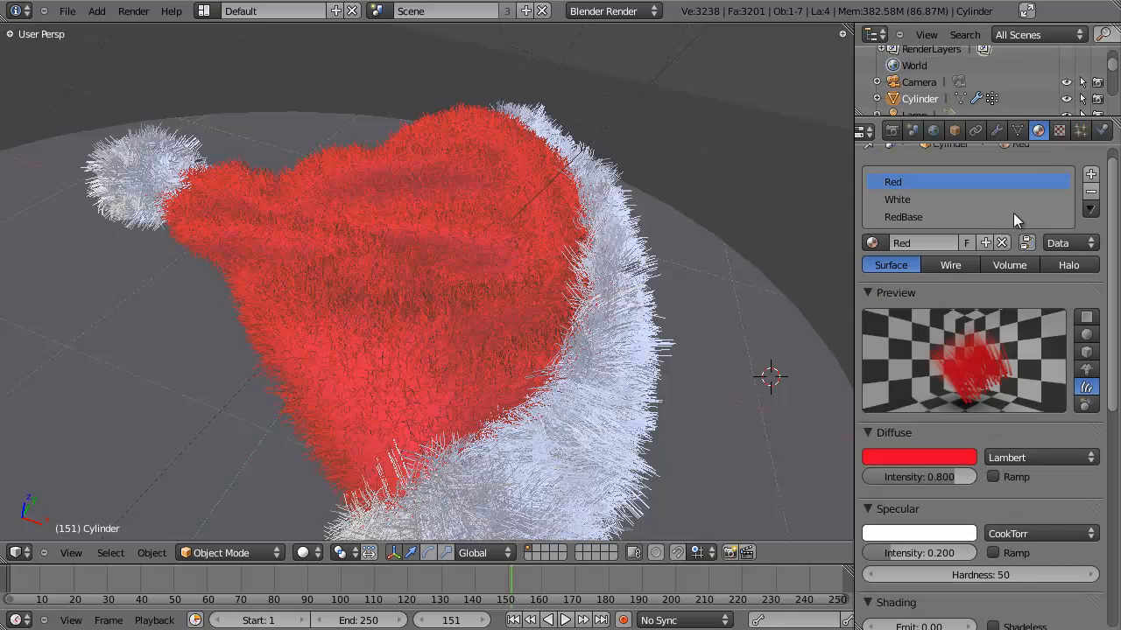
{"action": "left_click", "coordinate": [920, 197]}
{"action": "left_click", "coordinate": [913, 179]}
Select the spot lamp above the hat and review its light and shadow settings
{"action": "scroll", "coordinate": [692, 333], "scroll_direction": "down", "scroll_amount": 6}
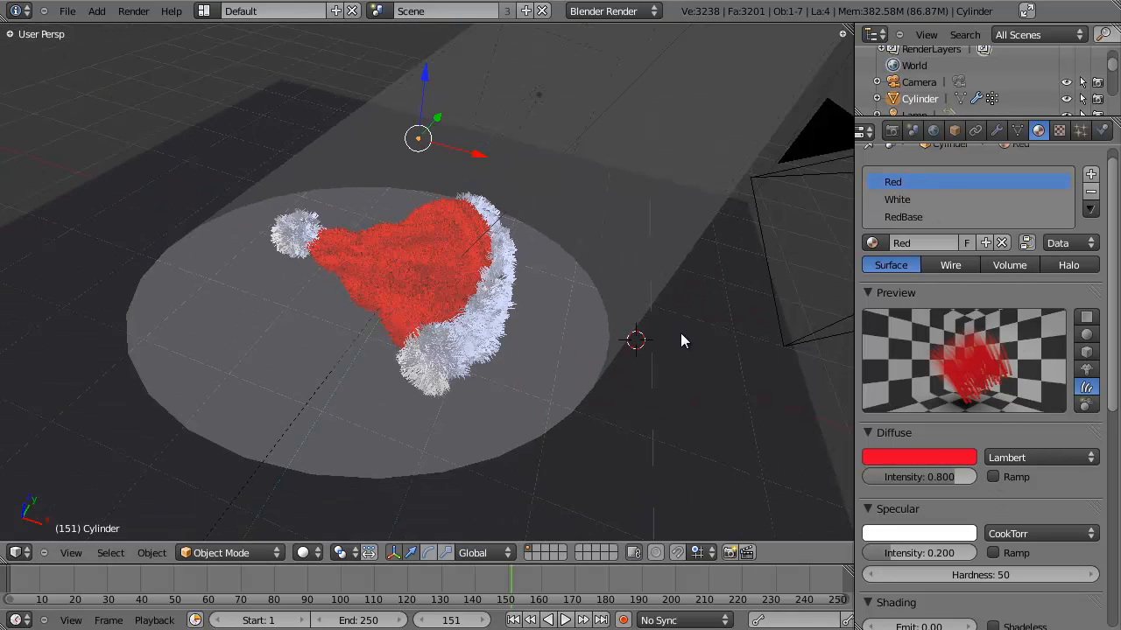
{"action": "scroll", "coordinate": [681, 334], "scroll_direction": "down", "scroll_amount": 2}
{"action": "middle_click_drag", "start_coordinate": [645, 338], "coordinate": [552, 272]}
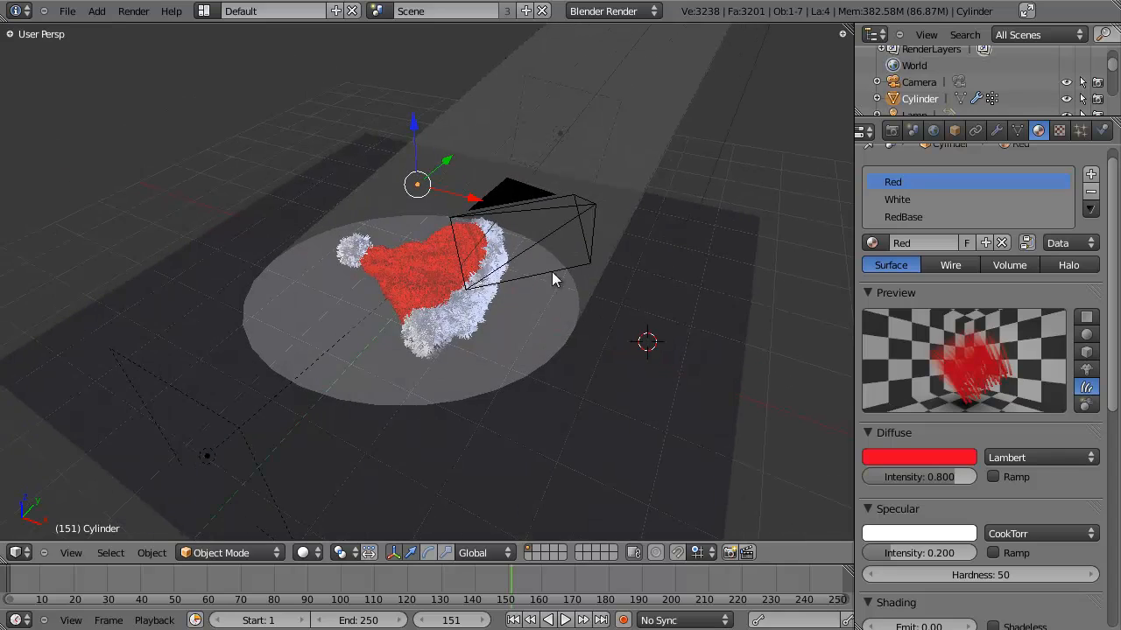
{"action": "right_click", "coordinate": [443, 114]}
{"action": "scroll", "coordinate": [563, 307], "scroll_direction": "down", "scroll_amount": 1}
{"action": "scroll", "coordinate": [492, 304], "scroll_direction": "up", "scroll_amount": 4}
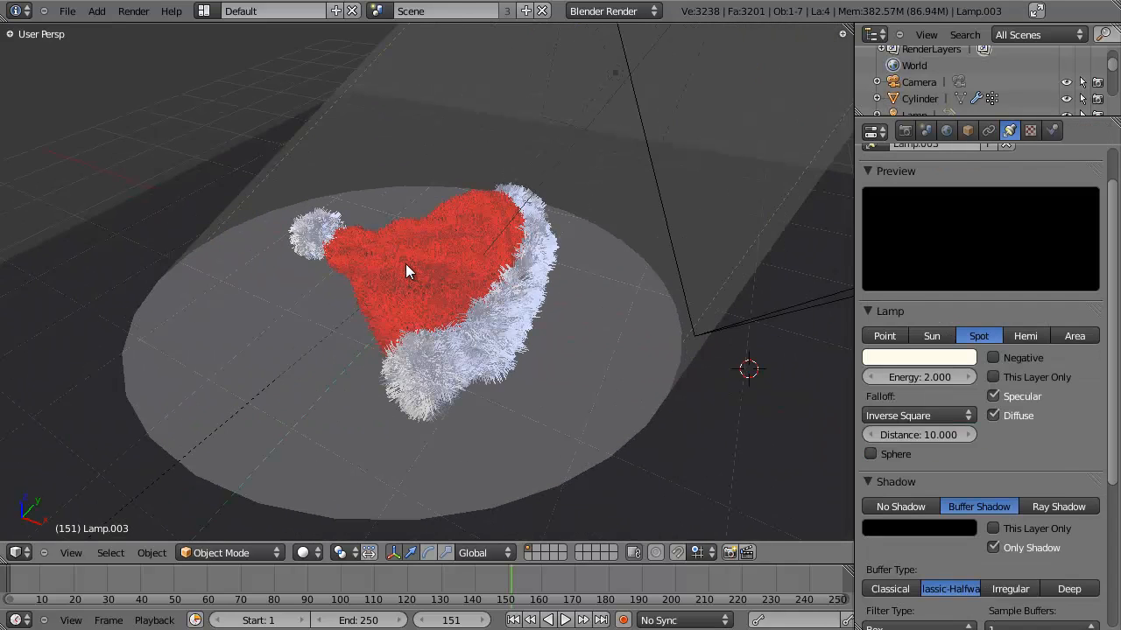
Select the hat again and examine it up close through the scene camera
{"action": "right_click", "coordinate": [405, 264]}
{"action": "scroll", "coordinate": [455, 284], "scroll_direction": "up", "scroll_amount": 5}
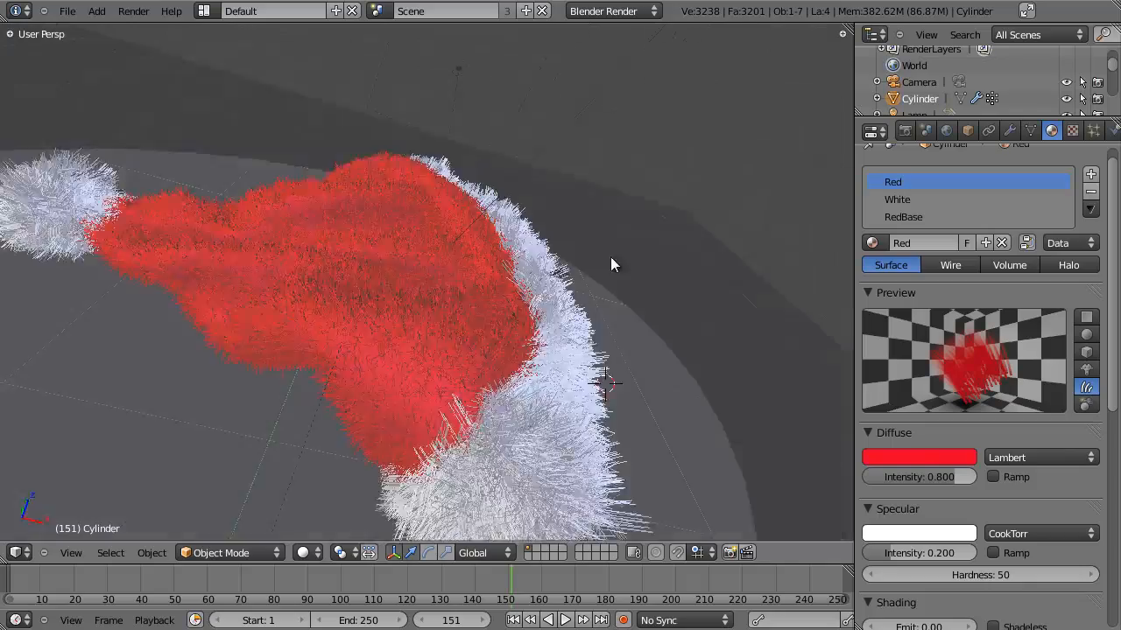
{"action": "middle_click_drag", "start_coordinate": [610, 256], "coordinate": [533, 301]}
{"action": "key", "text": "KP_0"}
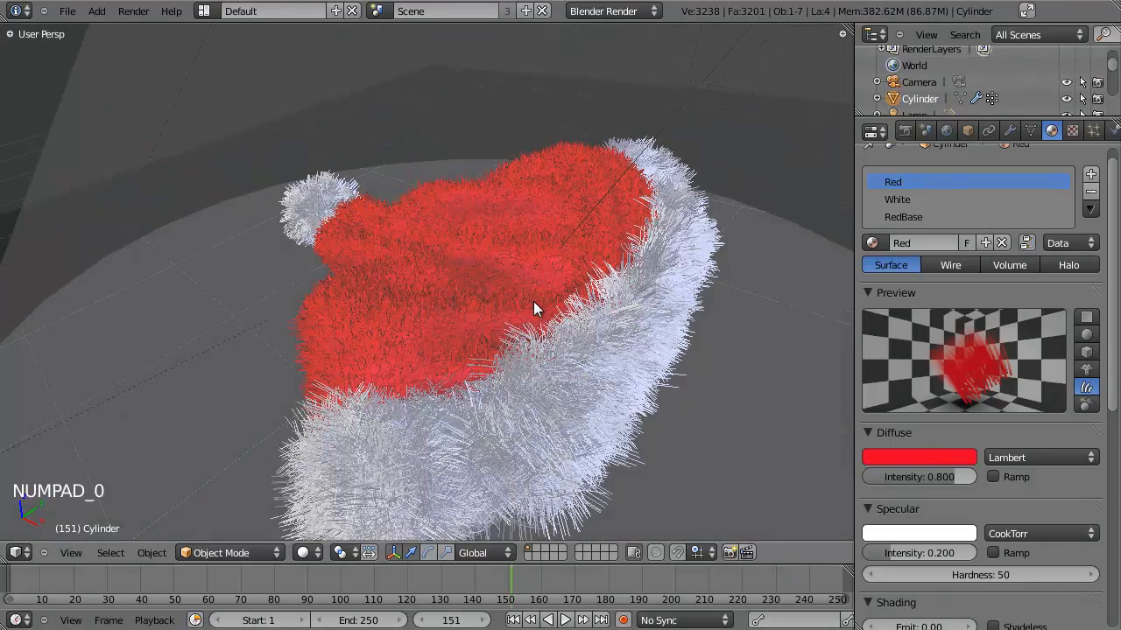
{"action": "scroll", "coordinate": [537, 305], "scroll_direction": "up", "scroll_amount": 3}
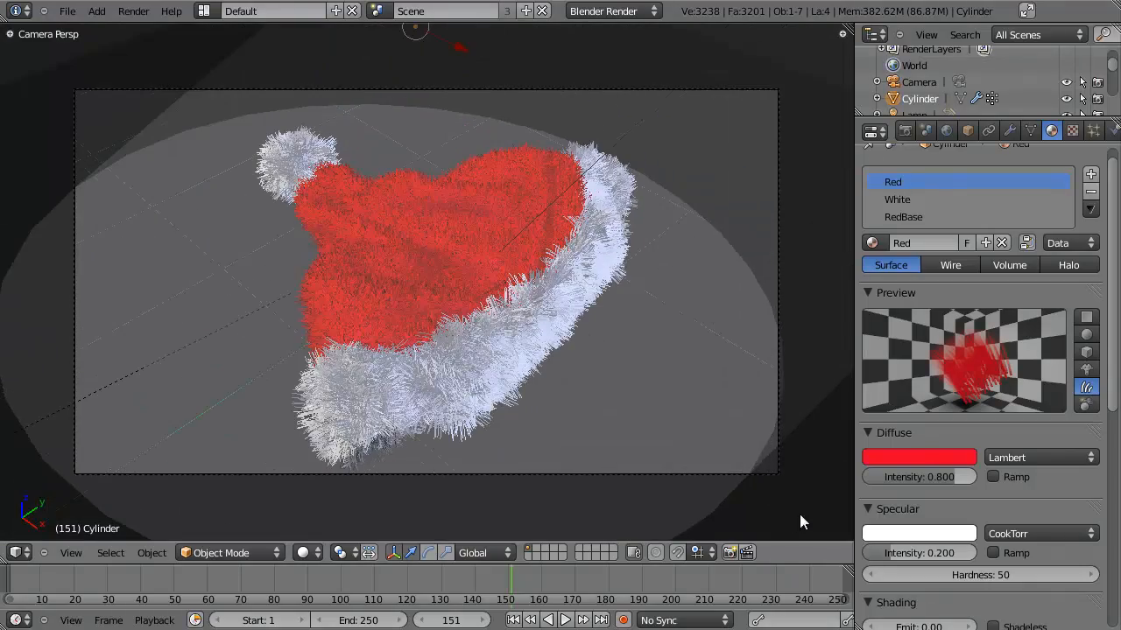
{"action": "scroll", "coordinate": [575, 424], "scroll_direction": "up", "scroll_amount": 2}
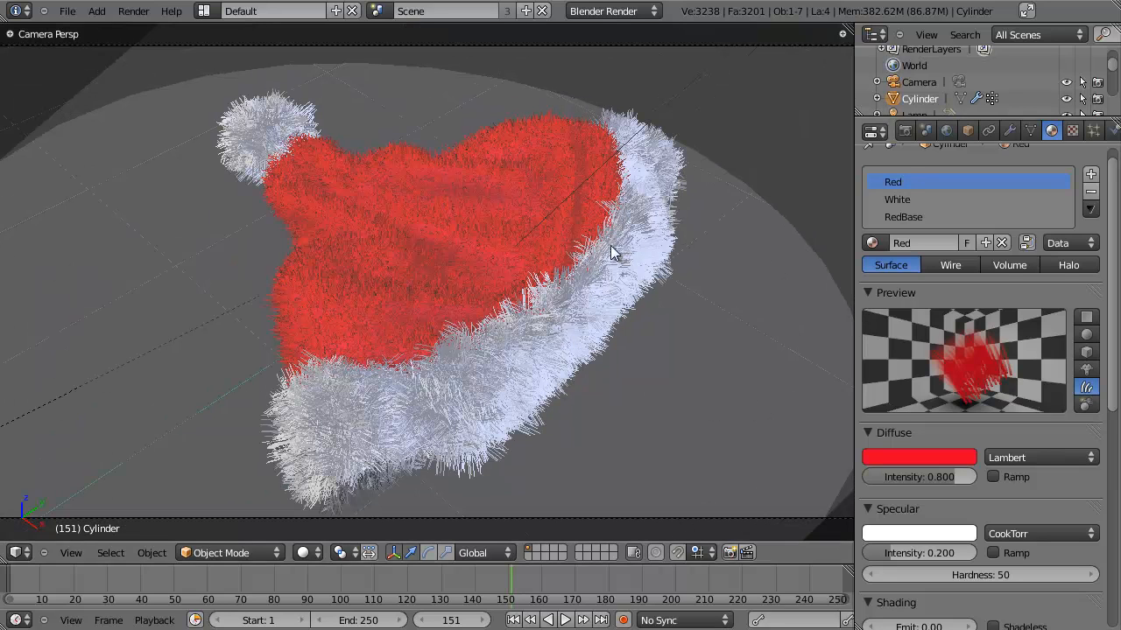
Start a new default scene and delete its cube
{"action": "left_click", "coordinate": [67, 11]}
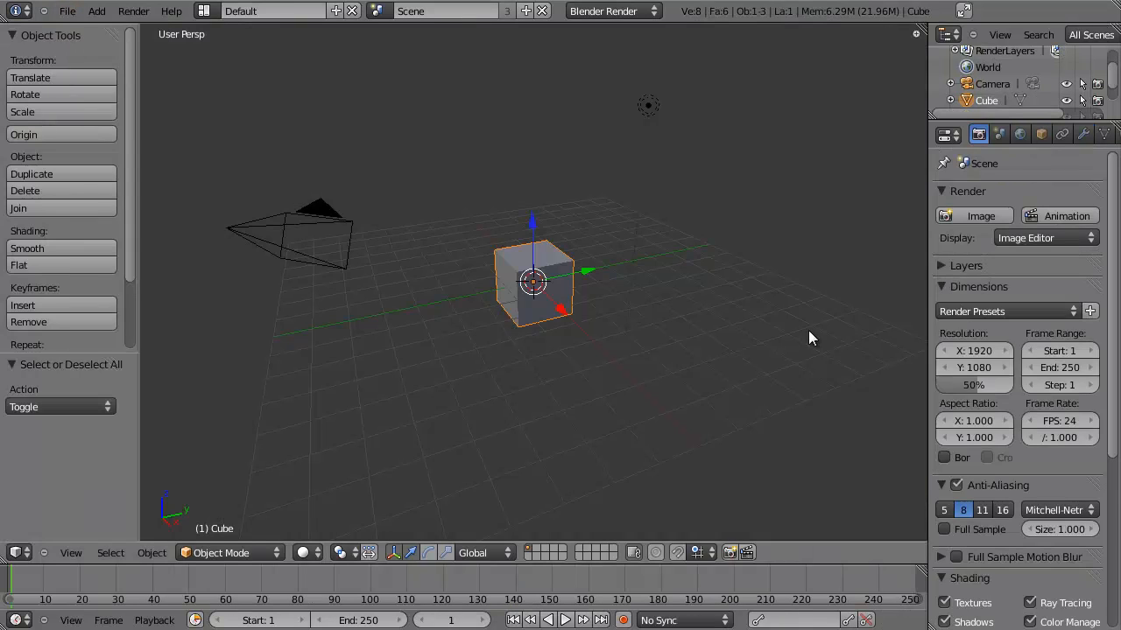
{"action": "key", "text": "x"}
{"action": "left_click", "coordinate": [794, 343]}
Add a cylinder mesh with 32 vertices, radius 1 and depth 1, with Cap Ends turned off
{"action": "key", "text": "shift+a"}
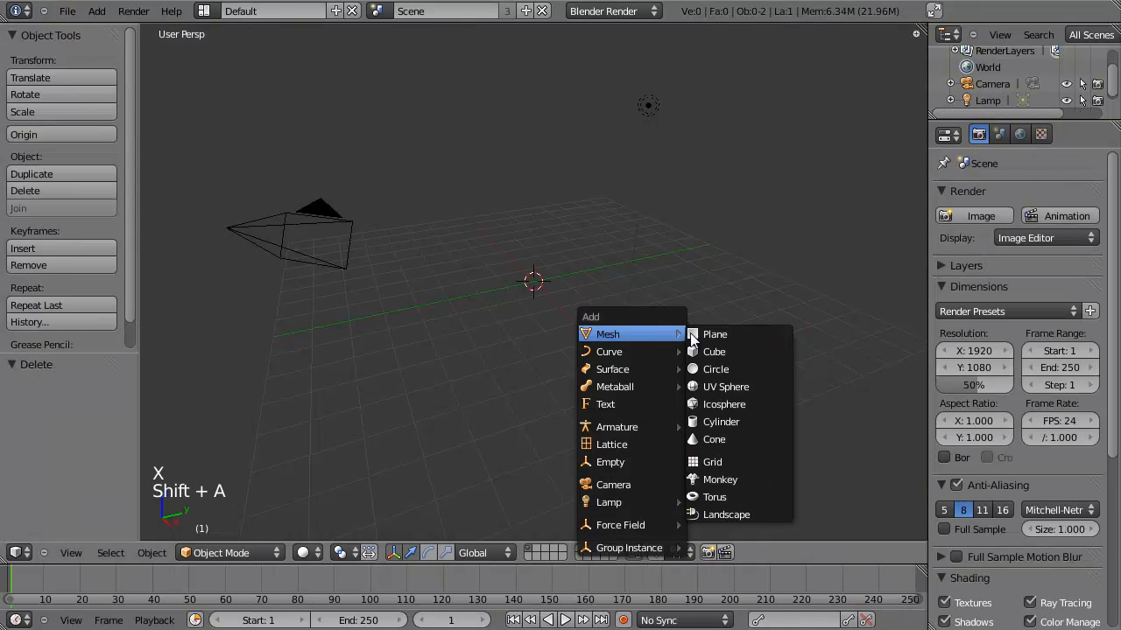
{"action": "left_click", "coordinate": [747, 419]}
{"action": "scroll", "coordinate": [602, 417], "scroll_direction": "up", "scroll_amount": 5}
{"action": "middle_click_drag", "start_coordinate": [594, 412], "coordinate": [517, 264]}
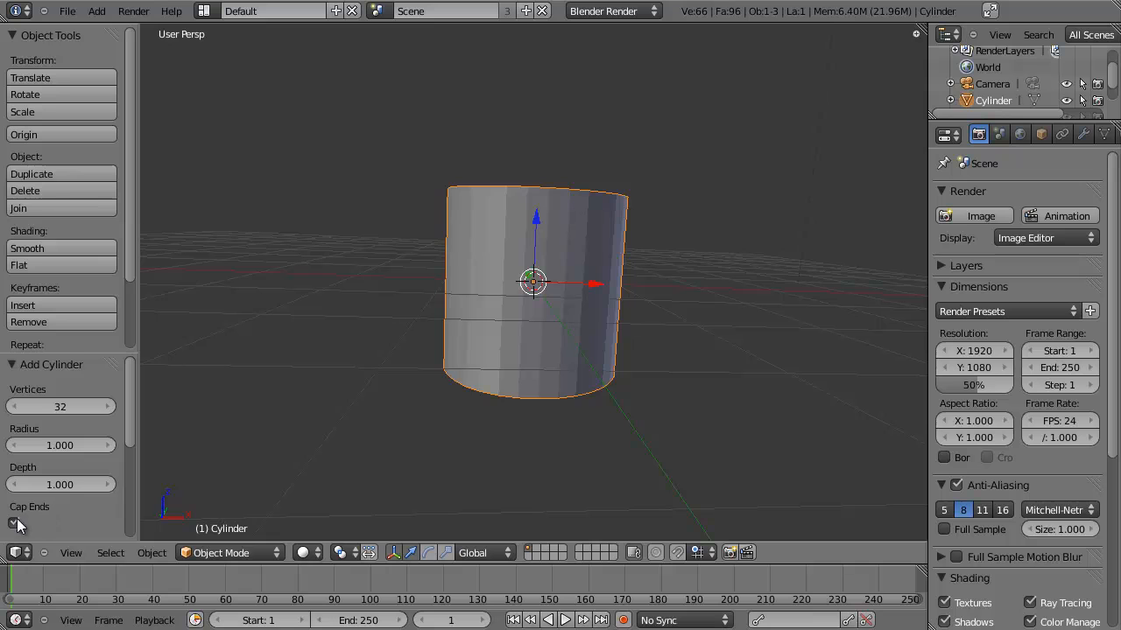
{"action": "middle_click_drag", "start_coordinate": [636, 232], "coordinate": [617, 203]}
In front orthographic view, raise the cylinder about 1 unit along Z so its base sits on the origin line
{"action": "key", "text": "KP_1"}
{"action": "key", "text": "KP_5"}
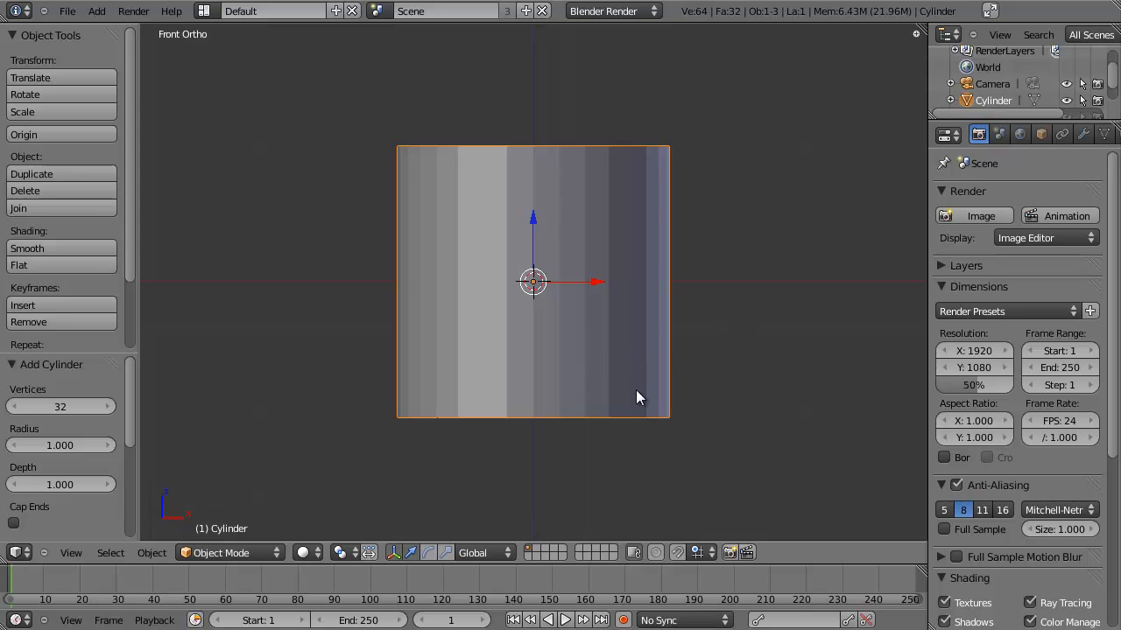
{"action": "key", "text": "g"}
{"action": "key", "text": "z"}
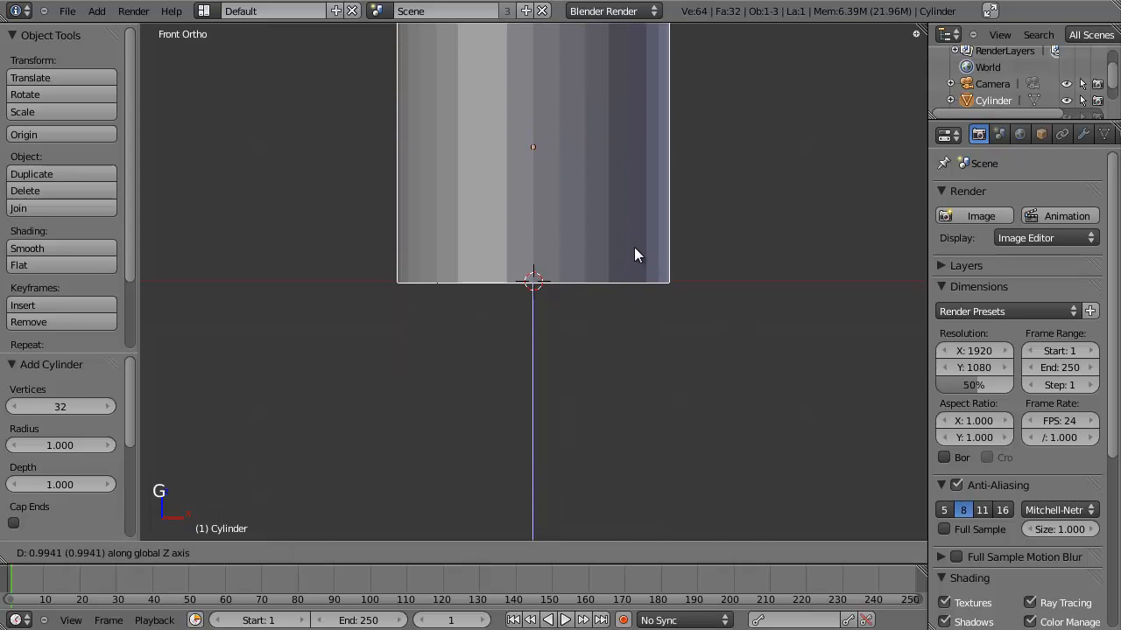
{"action": "left_click", "coordinate": [634, 247]}
{"action": "scroll", "coordinate": [600, 270], "scroll_direction": "down", "scroll_amount": 2}
{"action": "middle_click_drag", "start_coordinate": [600, 270], "coordinate": [585, 377], "text": "shift"}
In edit mode, box-select the cylinder's top vertex ring in wireframe and scale it down to about 0.082
{"action": "key", "text": "Tab"}
{"action": "key", "text": "a"}
{"action": "key", "text": "a"}
{"action": "key", "text": "a"}
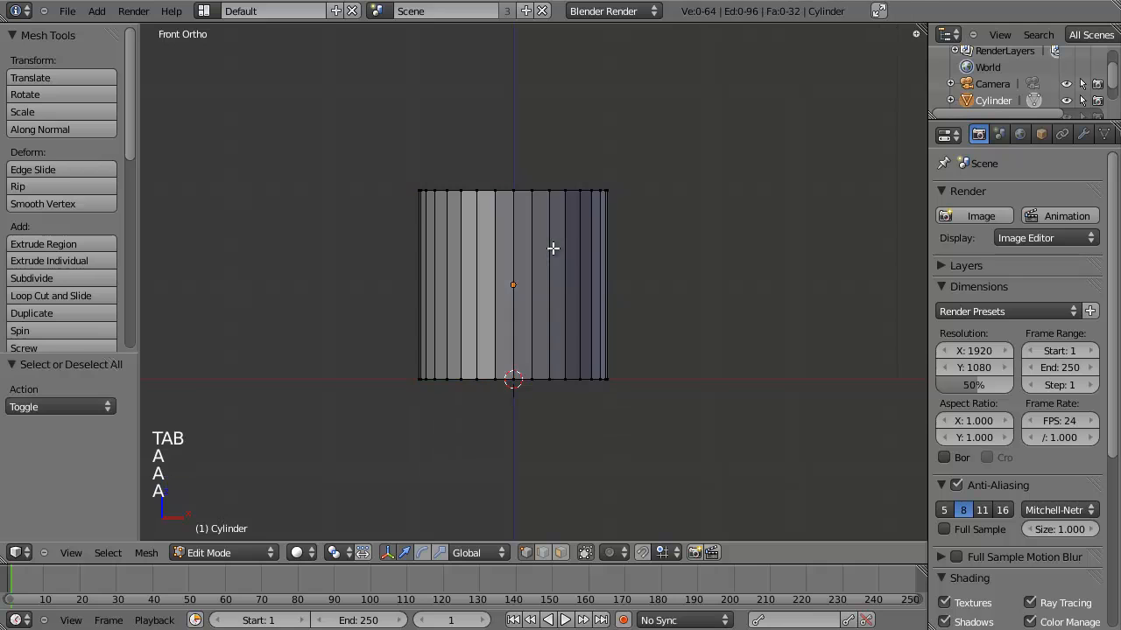
{"action": "key", "text": "z"}
{"action": "key", "text": "b"}
{"action": "left_click_drag", "start_coordinate": [329, 162], "coordinate": [768, 253]}
{"action": "key", "text": "s"}
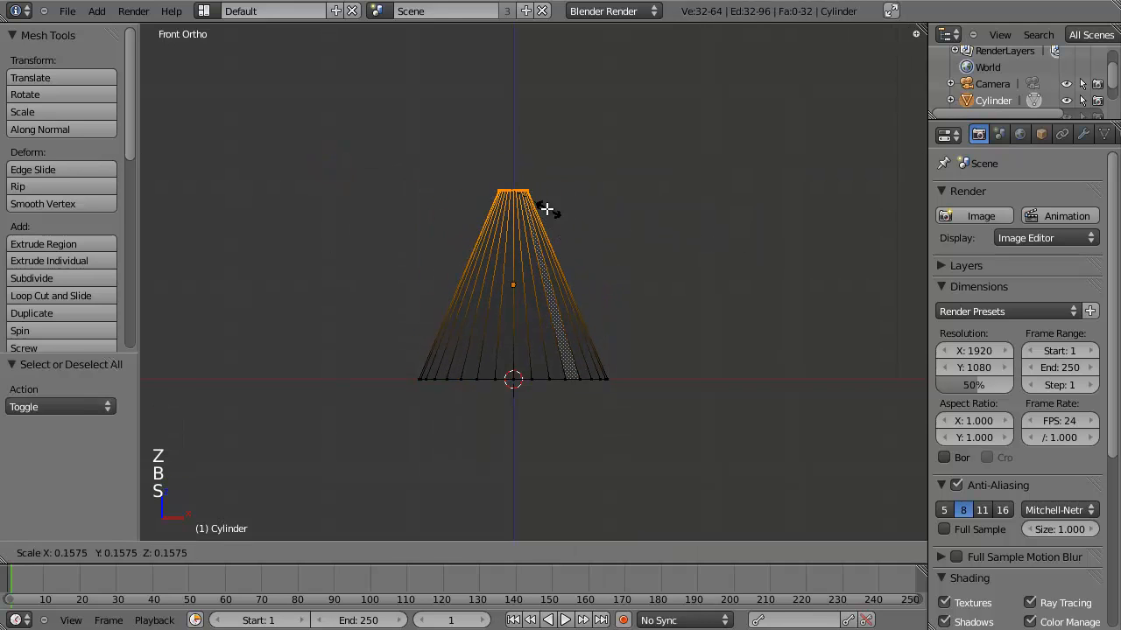
{"action": "left_click", "coordinate": [533, 202]}
Move the narrowed top ring up about 0.855 along Z to make a taller cone
{"action": "key", "text": "g"}
{"action": "key", "text": "z"}
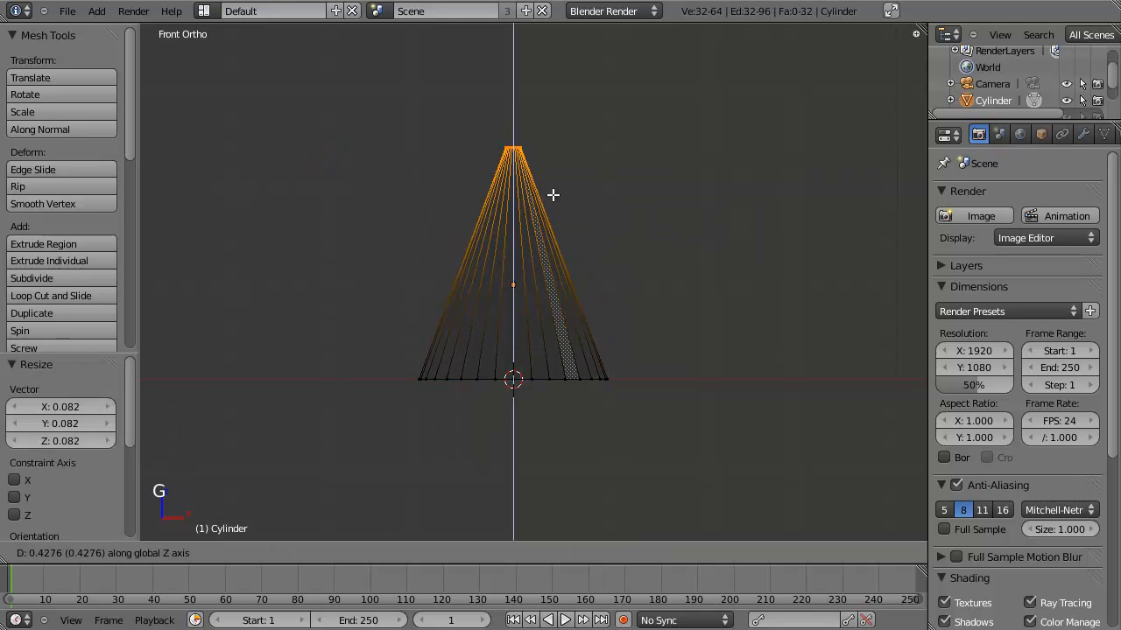
{"action": "left_click", "coordinate": [558, 164]}
{"action": "scroll", "coordinate": [563, 237], "scroll_direction": "up", "scroll_amount": 1}
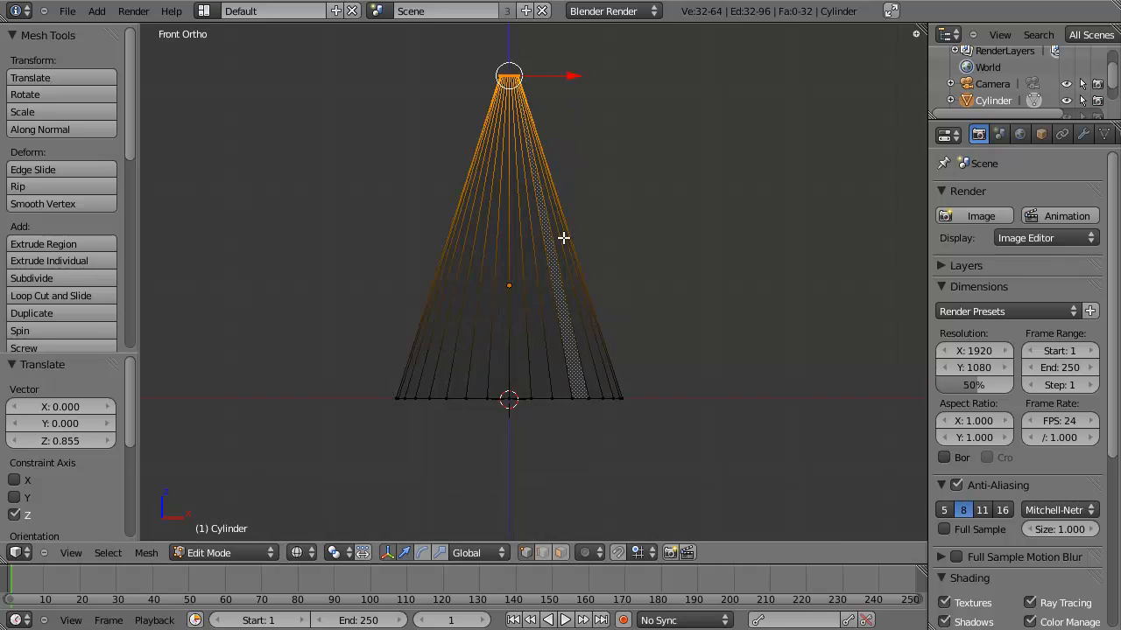
{"action": "scroll", "coordinate": [605, 293], "scroll_direction": "up", "scroll_amount": 1}
{"action": "scroll", "coordinate": [603, 295], "scroll_direction": "down", "scroll_amount": 2}
Add 17 evenly spaced horizontal loop cuts along the cone without sliding them, and return to solid shading
{"action": "key", "text": "a"}
{"action": "key", "text": "ctrl+r"}
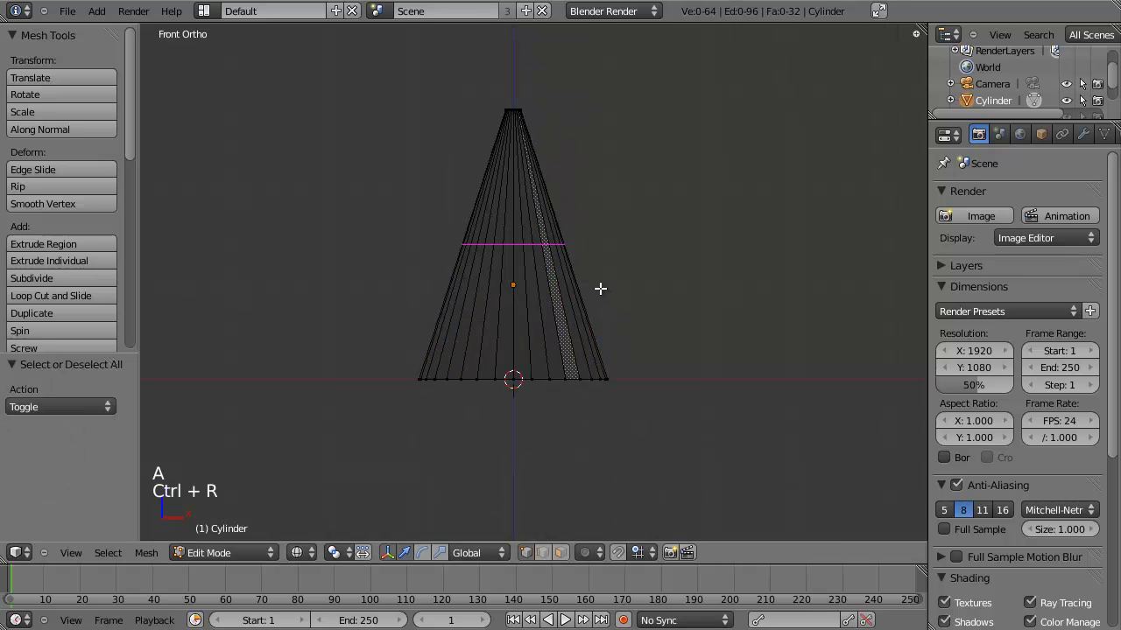
{"action": "scroll", "coordinate": [565, 289], "scroll_direction": "up", "scroll_amount": 13}
{"action": "scroll", "coordinate": [567, 290], "scroll_direction": "up", "scroll_amount": 2}
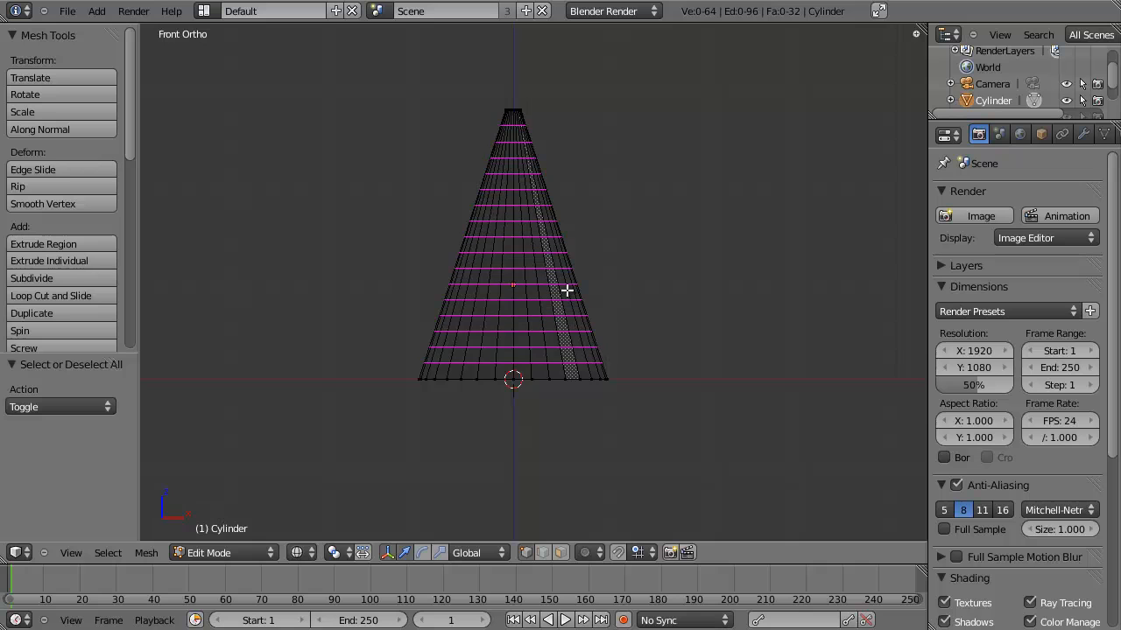
{"action": "scroll", "coordinate": [566, 290], "scroll_direction": "up", "scroll_amount": 1}
{"action": "left_click", "coordinate": [566, 290]}
{"action": "right_click", "coordinate": [560, 219]}
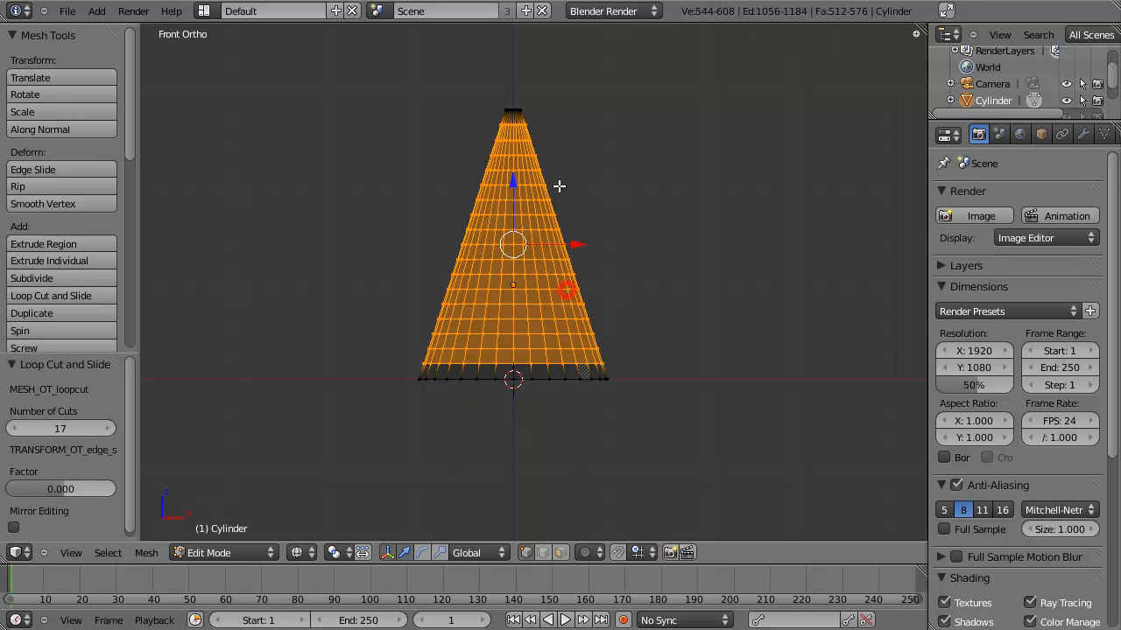
{"action": "middle_click_drag", "start_coordinate": [558, 185], "coordinate": [561, 369]}
{"action": "key", "text": "a"}
{"action": "scroll", "coordinate": [561, 369], "scroll_direction": "down", "scroll_amount": 3}
{"action": "key", "text": "z"}
{"action": "middle_click_drag", "start_coordinate": [537, 300], "coordinate": [538, 286]}
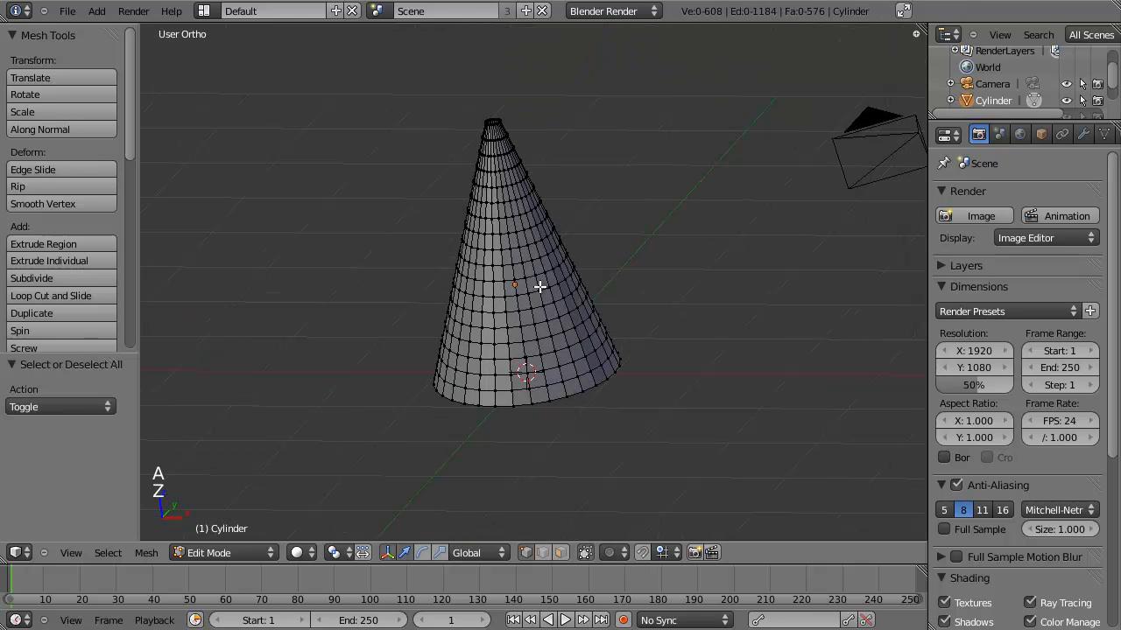
Select the cone's bottom edge loop, extrude it in place and scale it outward to about 1.036
{"action": "key", "text": "KP_1"}
{"action": "scroll", "coordinate": [532, 350], "scroll_direction": "up", "scroll_amount": 3}
{"action": "right_click", "coordinate": [515, 450], "text": "alt"}
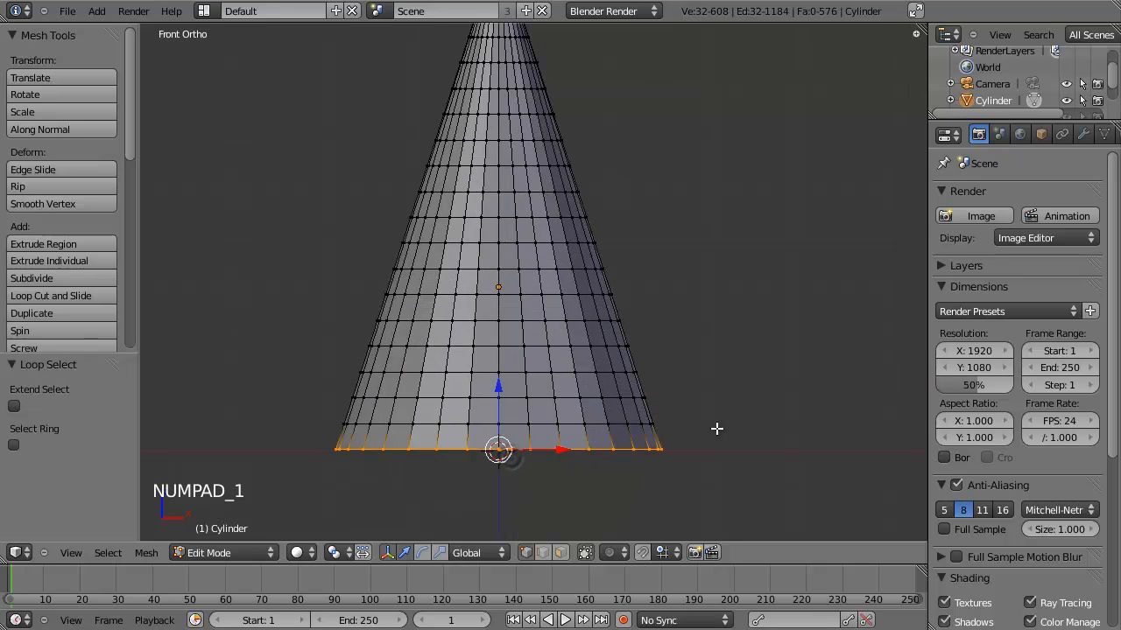
{"action": "scroll", "coordinate": [715, 429], "scroll_direction": "up", "scroll_amount": 2}
{"action": "middle_click_drag", "start_coordinate": [640, 405], "coordinate": [676, 275], "text": "shift"}
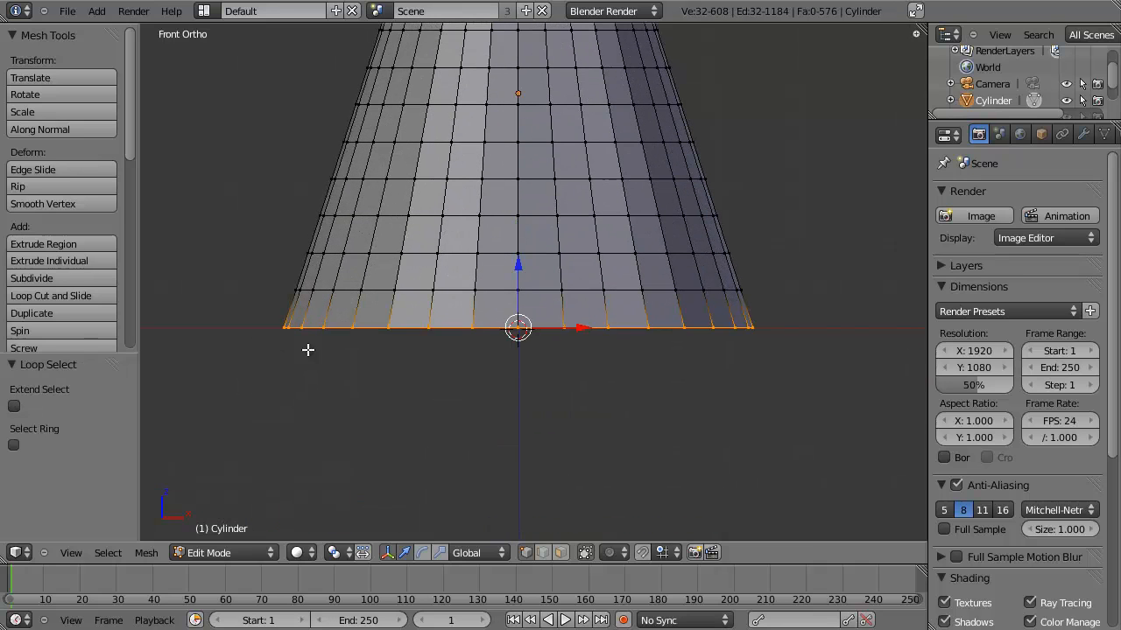
{"action": "scroll", "coordinate": [762, 377], "scroll_direction": "down", "scroll_amount": 1}
{"action": "key", "text": "e"}
{"action": "right_click", "coordinate": [749, 346]}
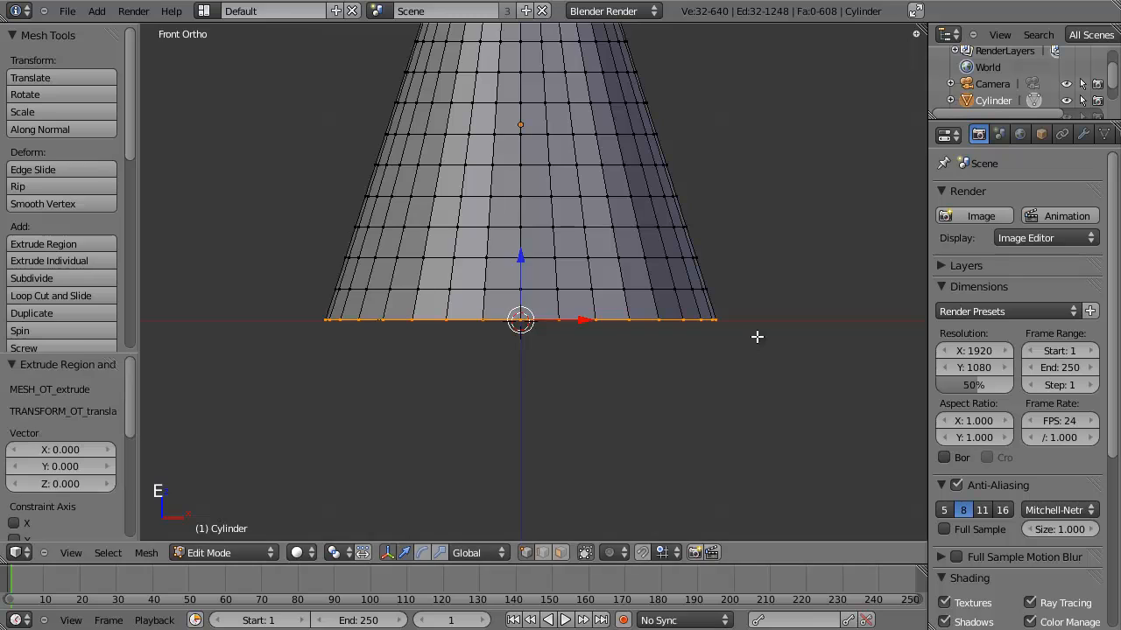
{"action": "key", "text": "s"}
{"action": "left_click", "coordinate": [766, 333]}
Extrude the widened loop downward along Z as a brim, flare its lower edge to about 1.044, and lower that edge about 0.07 more
{"action": "key", "text": "e"}
{"action": "middle_click", "coordinate": [768, 354]}
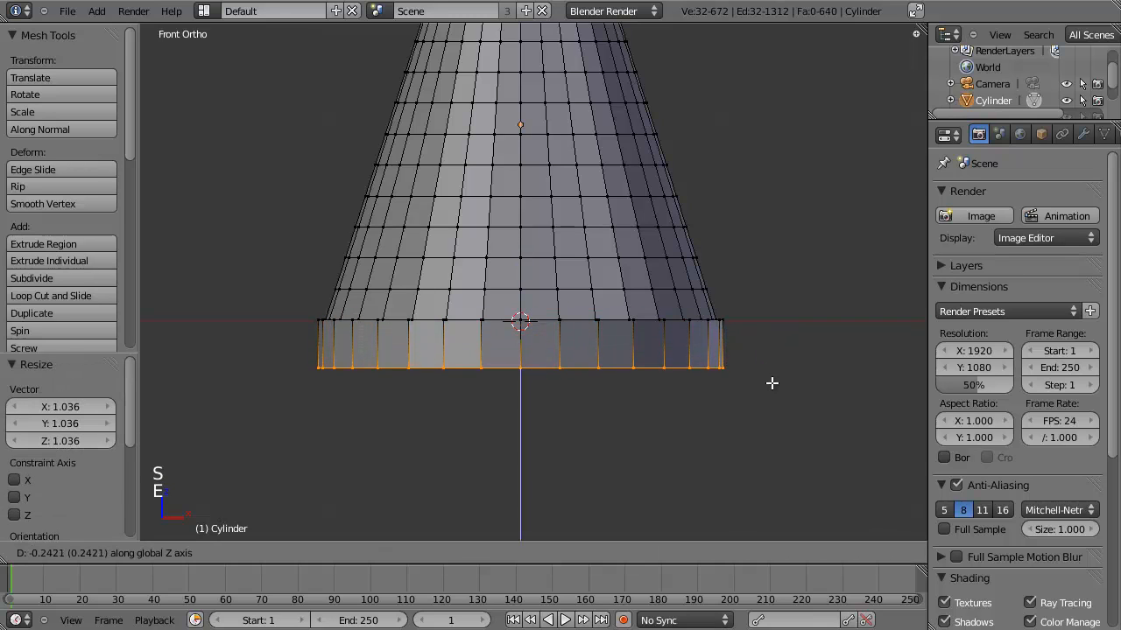
{"action": "left_click", "coordinate": [777, 387]}
{"action": "key", "text": "s"}
{"action": "left_click", "coordinate": [788, 385]}
{"action": "key", "text": "g"}
{"action": "middle_click", "coordinate": [788, 396]}
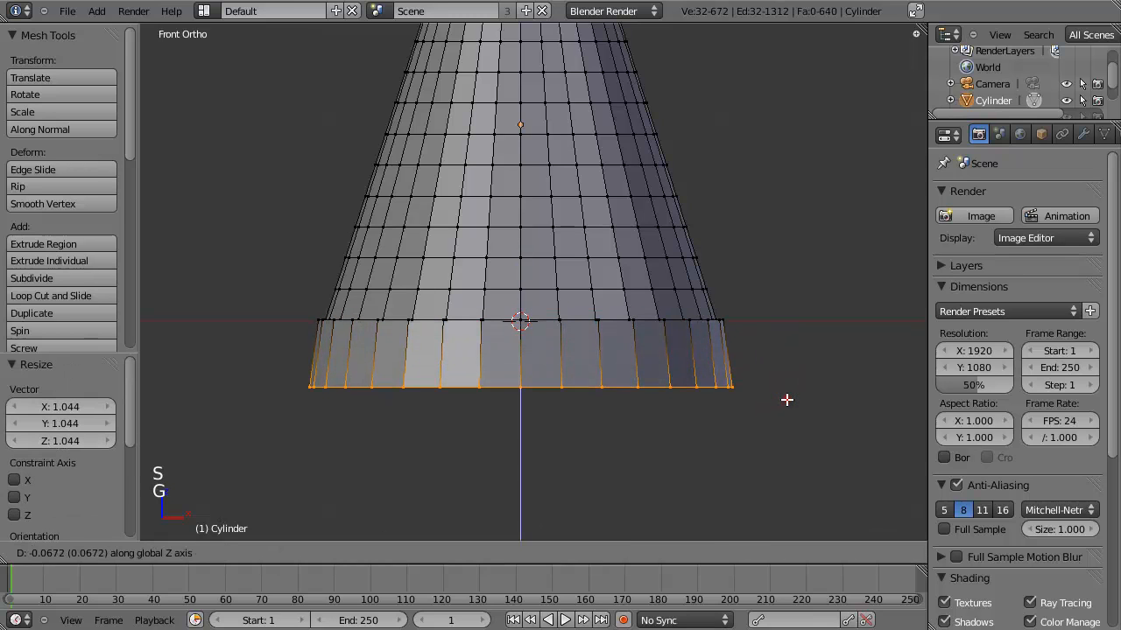
{"action": "left_click", "coordinate": [786, 399]}
Extrude the brim's bottom loop in place, scale it inward to about 0.967, and return to object mode
{"action": "key", "text": "e"}
{"action": "right_click", "coordinate": [786, 399]}
{"action": "key", "text": "s"}
{"action": "left_click", "coordinate": [814, 353]}
{"action": "mouse_move", "coordinate": [813, 353]}
{"action": "middle_mouse_down"}
{"action": "mouse_move", "coordinate": [585, 370]}
{"action": "mouse_move", "coordinate": [426, 355]}
{"action": "mouse_move", "coordinate": [443, 393]}
{"action": "mouse_move", "coordinate": [447, 362]}
{"action": "mouse_move", "coordinate": [418, 368]}
{"action": "middle_mouse_up"}
{"action": "key", "text": "z"}
{"action": "key", "text": "z"}
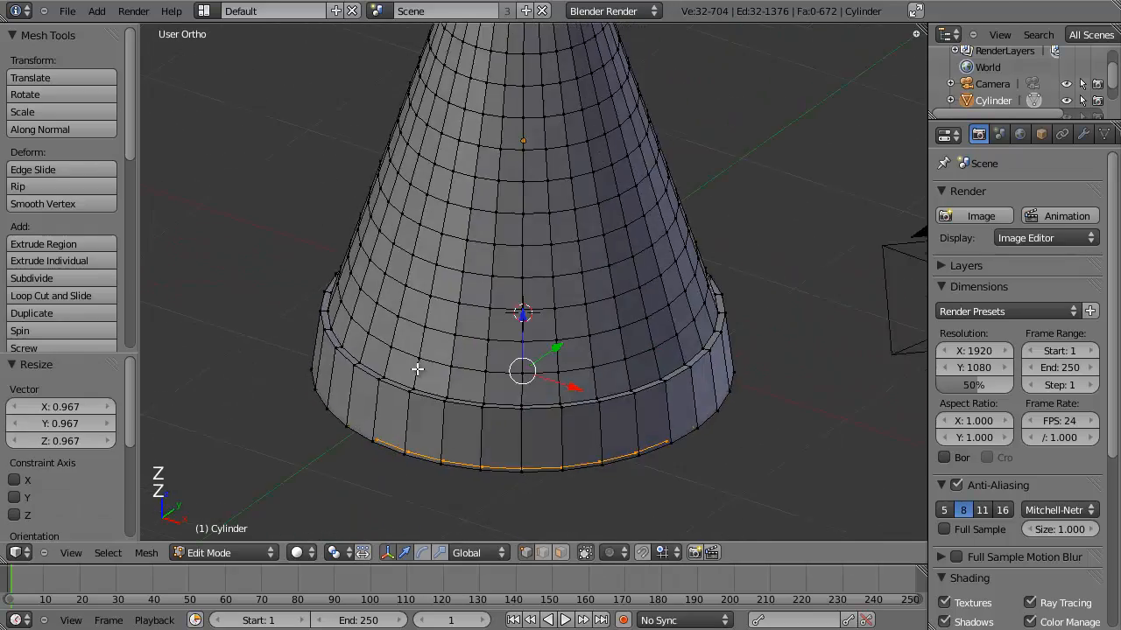
{"action": "key", "text": "Tab"}
{"action": "scroll", "coordinate": [507, 374], "scroll_direction": "down", "scroll_amount": 2}
{"action": "middle_click_drag", "start_coordinate": [507, 372], "coordinate": [541, 325]}
{"action": "scroll", "coordinate": [543, 324], "scroll_direction": "down", "scroll_amount": 2}
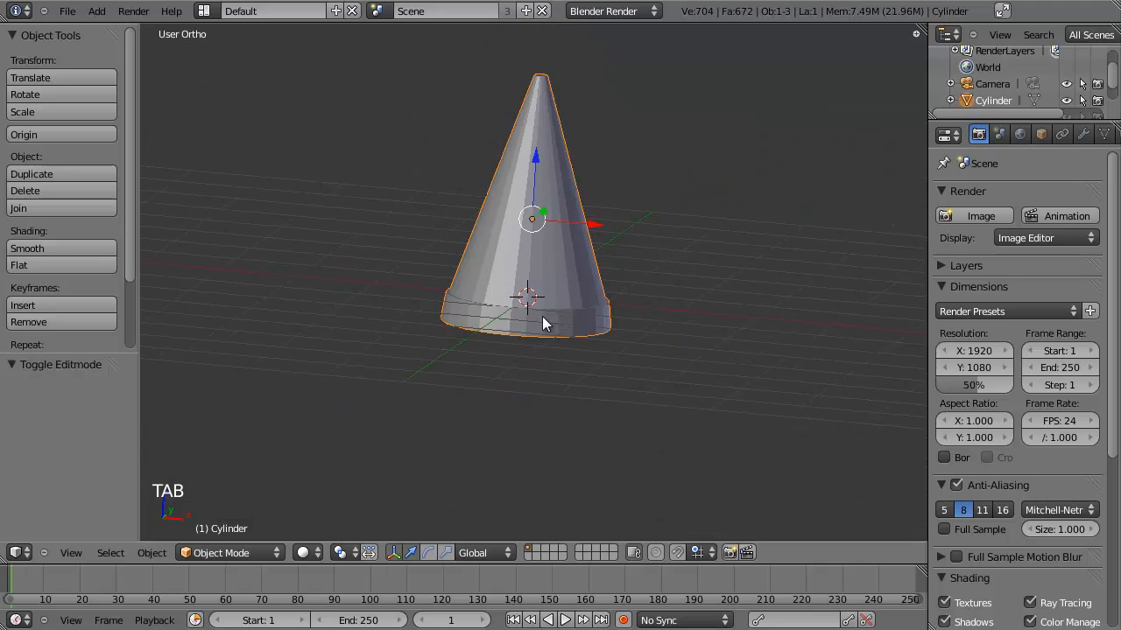
Shade the hat smooth and add a Subdivision Surface modifier with 3 render subdivisions
{"action": "left_click", "coordinate": [63, 247]}
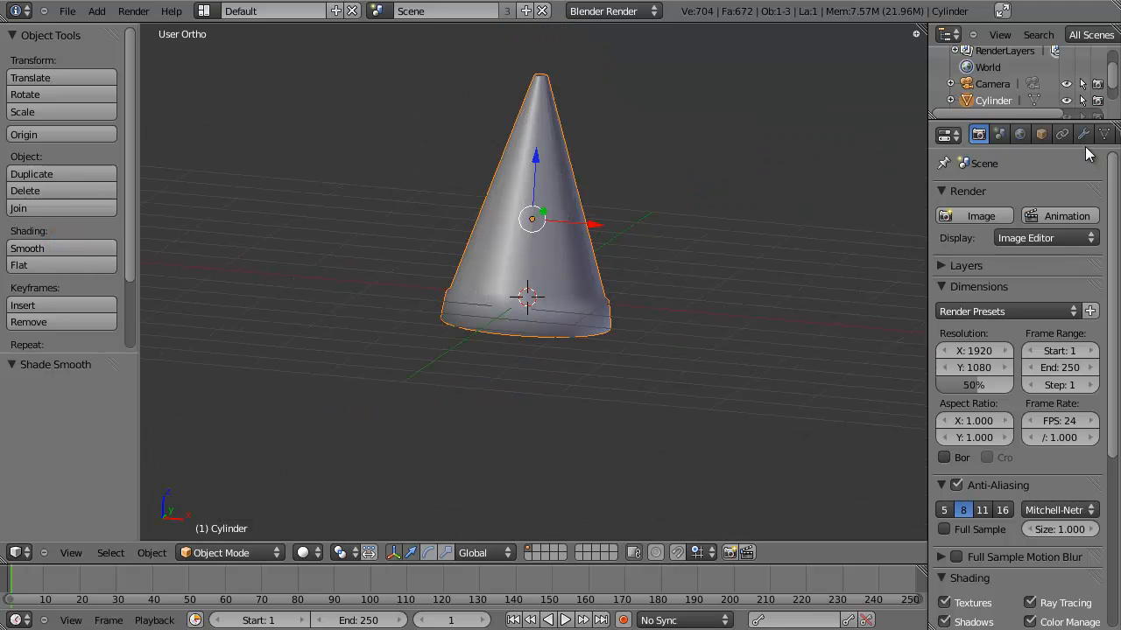
{"action": "left_click", "coordinate": [1083, 135]}
{"action": "left_click", "coordinate": [995, 216]}
{"action": "left_click", "coordinate": [783, 465]}
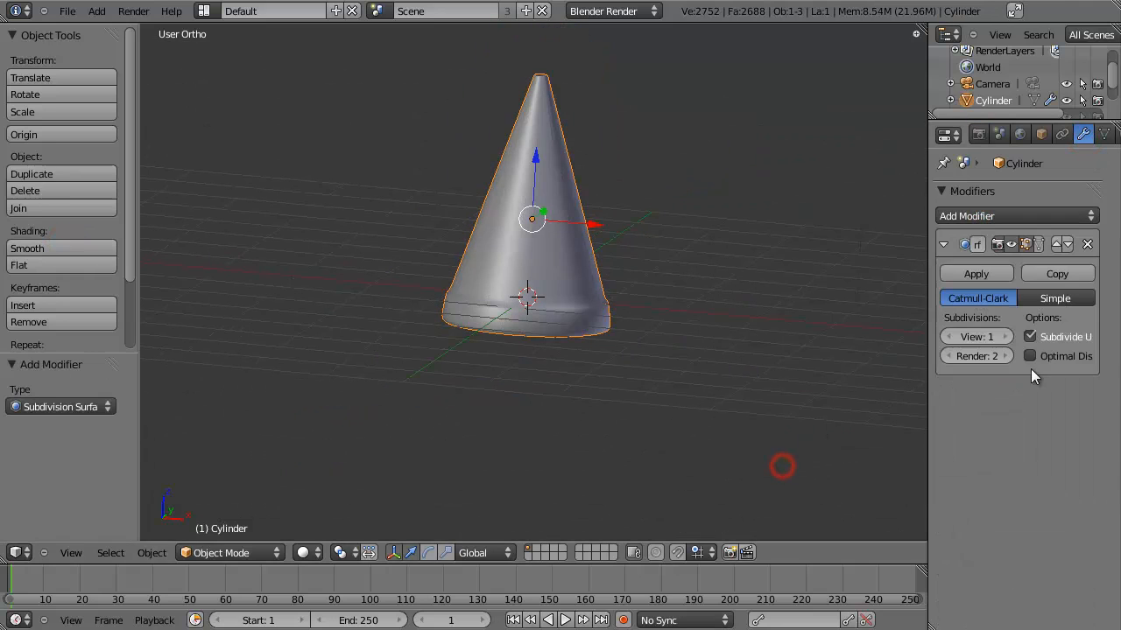
{"action": "left_click", "coordinate": [1007, 356]}
Examine the smoothed hat's brim, tip and overall shape from several angles
{"action": "scroll", "coordinate": [486, 342], "scroll_direction": "up", "scroll_amount": 4}
{"action": "middle_click_drag", "start_coordinate": [487, 341], "coordinate": [538, 350]}
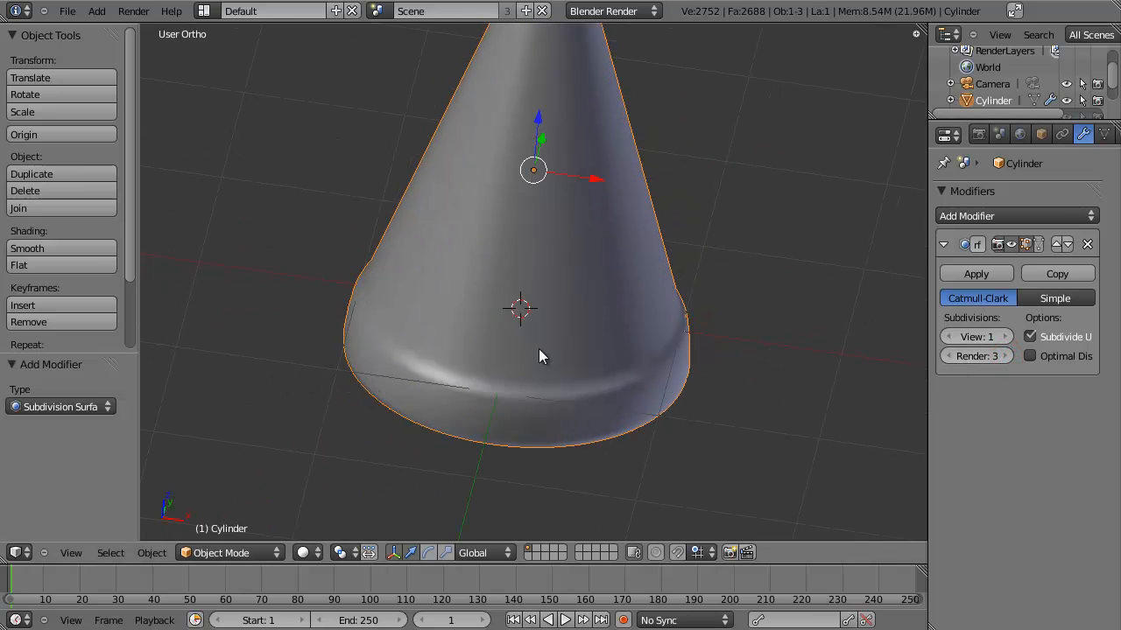
{"action": "scroll", "coordinate": [660, 295], "scroll_direction": "down", "scroll_amount": 3}
{"action": "middle_click_drag", "start_coordinate": [617, 334], "coordinate": [635, 387], "text": "shift"}
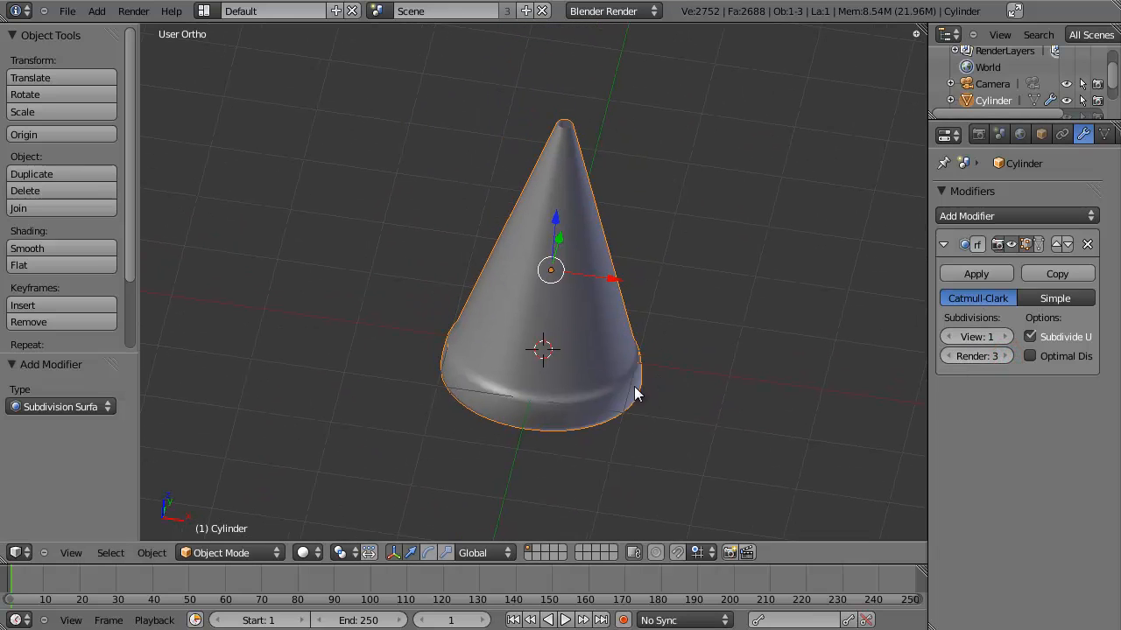
{"action": "middle_click_drag", "start_coordinate": [558, 336], "coordinate": [585, 443]}
{"action": "scroll", "coordinate": [584, 302], "scroll_direction": "down", "scroll_amount": 1}
{"action": "scroll", "coordinate": [578, 307], "scroll_direction": "up", "scroll_amount": 2}
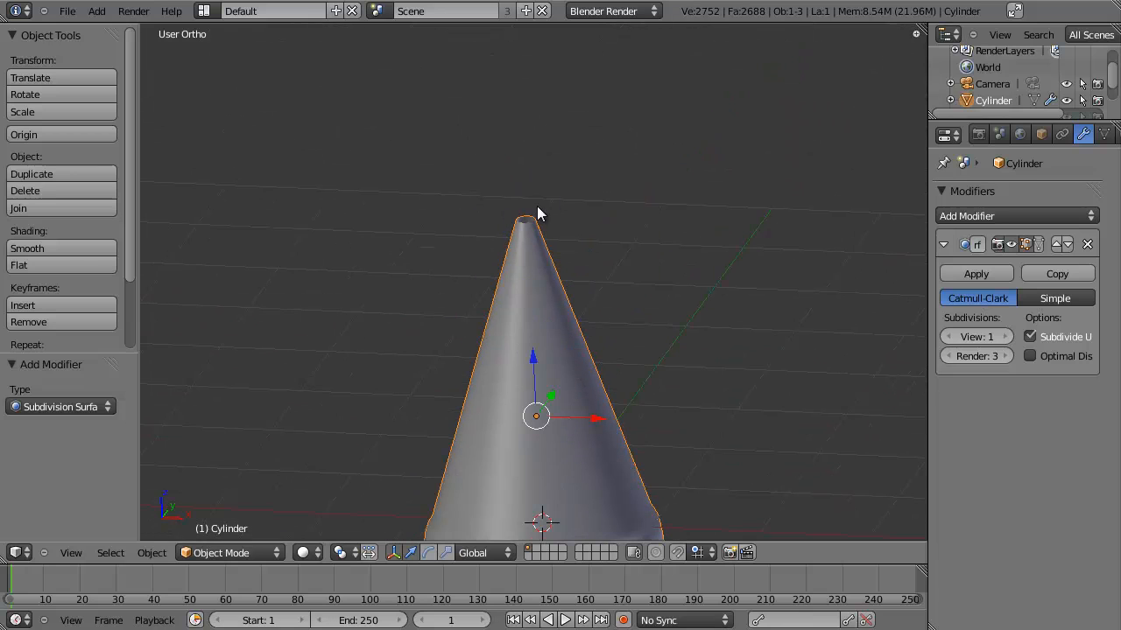
{"action": "scroll", "coordinate": [566, 303], "scroll_direction": "down", "scroll_amount": 2}
{"action": "middle_click_drag", "start_coordinate": [566, 355], "coordinate": [568, 310], "text": "shift"}
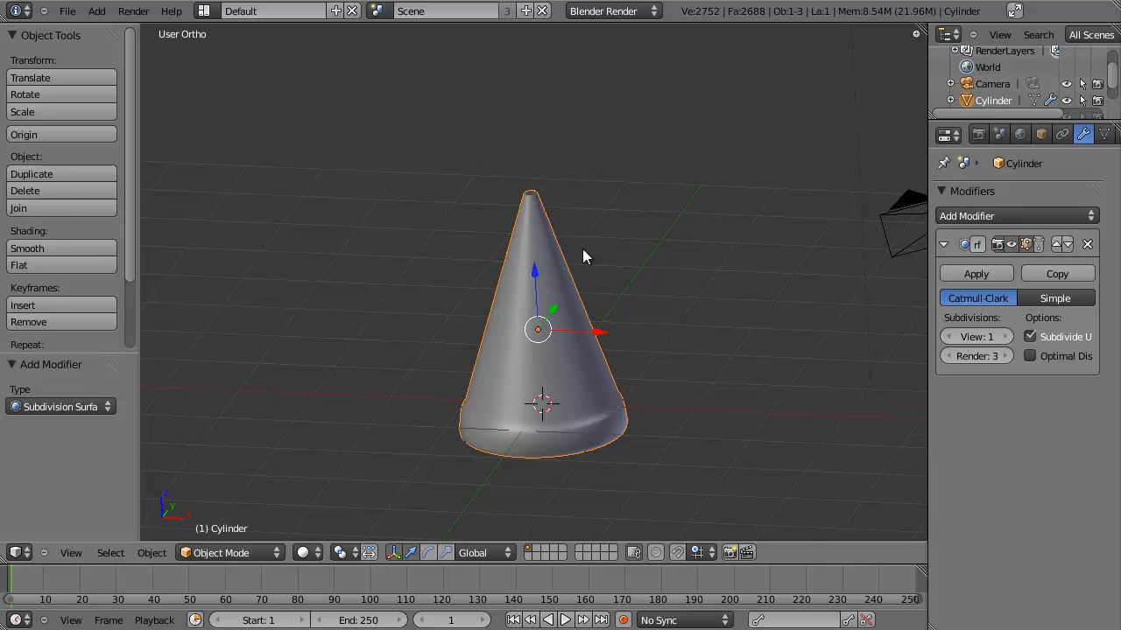
Raise the hat along Z by about 0.595 so its brim sits above the 3D cursor
{"action": "middle_click_drag", "start_coordinate": [596, 383], "coordinate": [539, 412]}
{"action": "scroll", "coordinate": [528, 394], "scroll_direction": "up", "scroll_amount": 2}
{"action": "key", "text": "g"}
{"action": "key", "text": "z"}
{"action": "left_click", "coordinate": [556, 366]}
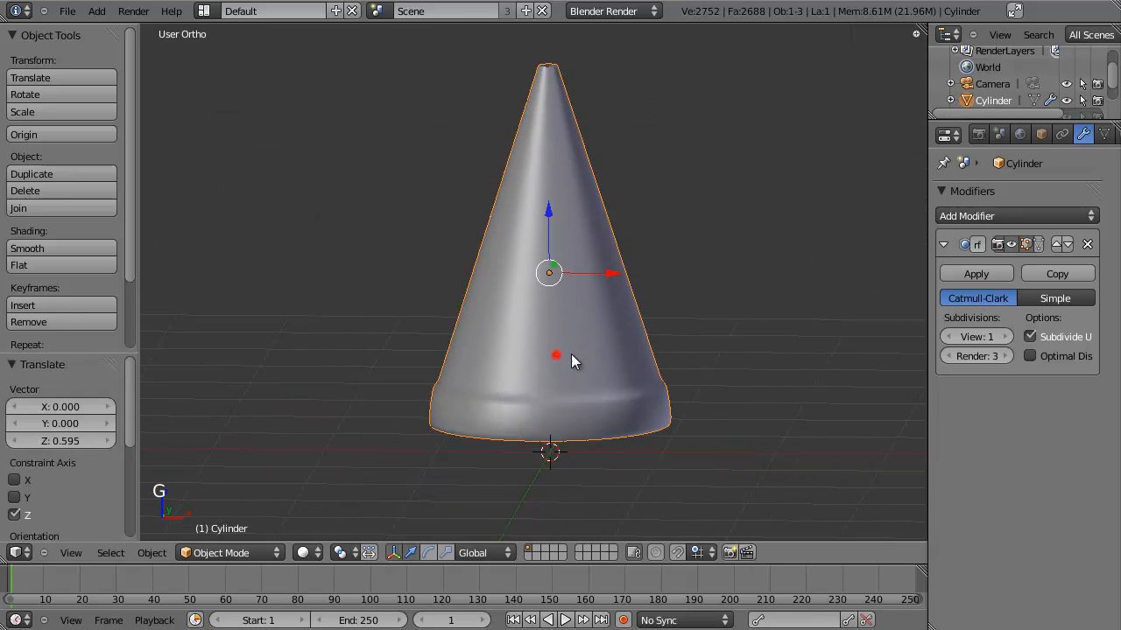
{"action": "middle_click_drag", "start_coordinate": [573, 358], "coordinate": [585, 319]}
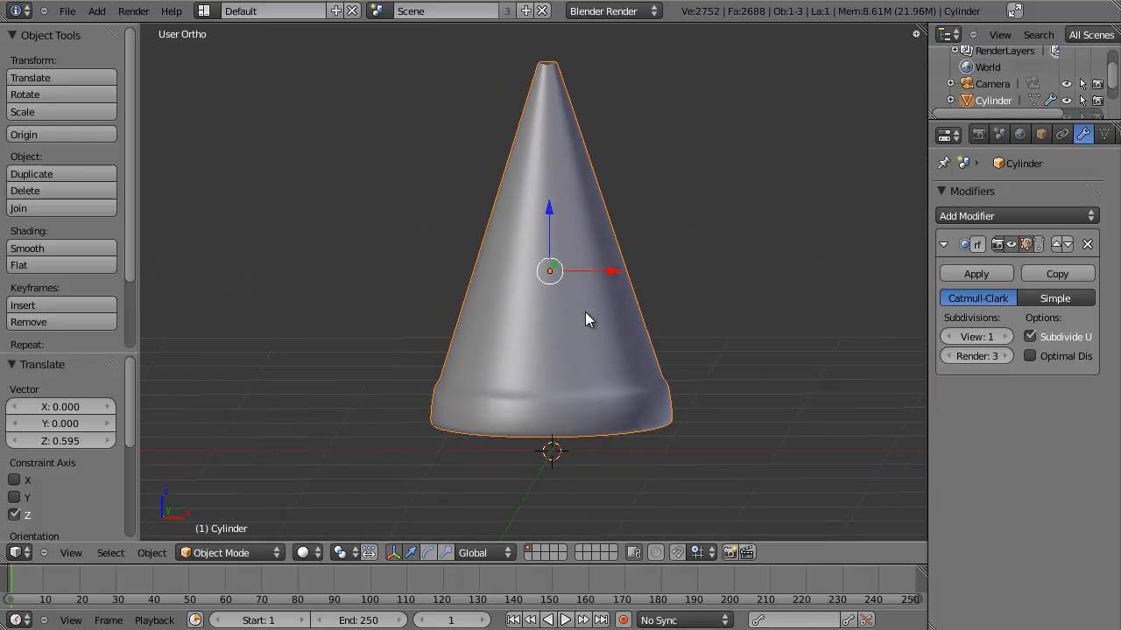
Add a plane below the hat as a ground surface and scale it up to about 4.702
{"action": "key", "text": "KP_1"}
{"action": "scroll", "coordinate": [569, 350], "scroll_direction": "down", "scroll_amount": 3}
{"action": "key", "text": "shift+a"}
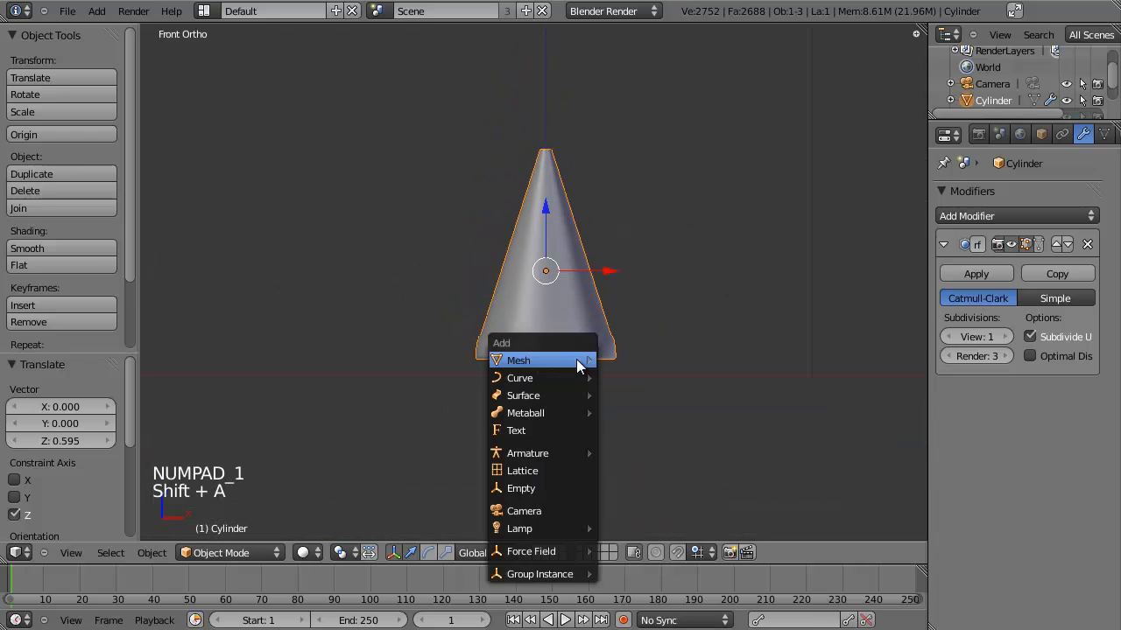
{"action": "mouse_move", "coordinate": [578, 363]}
{"action": "left_click", "coordinate": [625, 358]}
{"action": "key", "text": "s"}
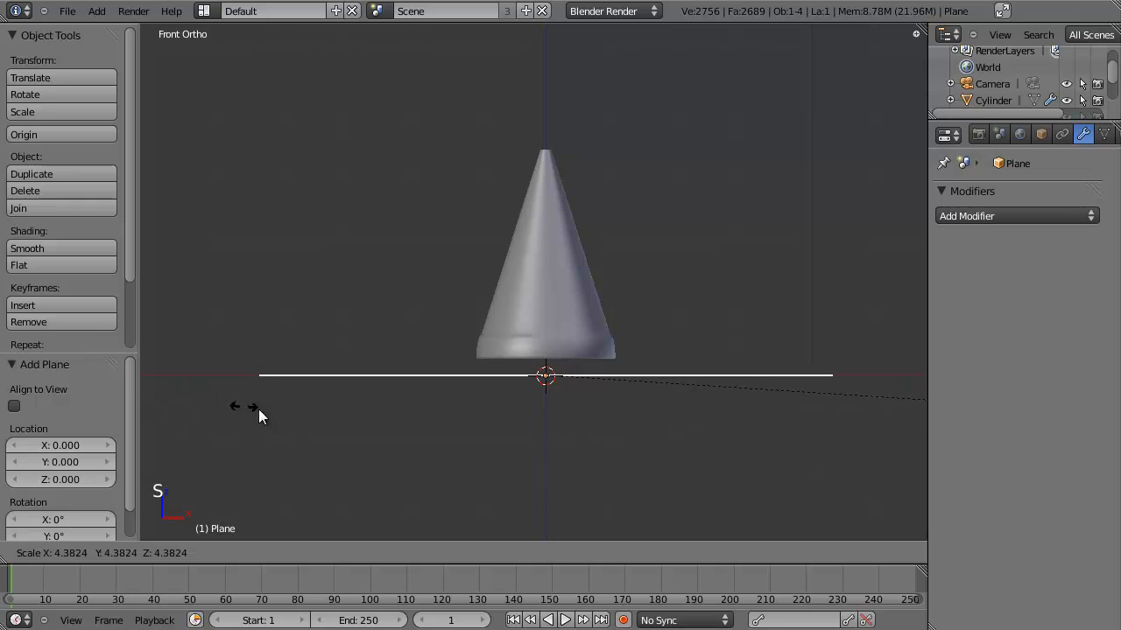
{"action": "left_click", "coordinate": [268, 411]}
{"action": "middle_click_drag", "start_coordinate": [551, 233], "coordinate": [465, 293]}
{"action": "scroll", "coordinate": [517, 328], "scroll_direction": "up", "scroll_amount": 4}
{"action": "scroll", "coordinate": [509, 339], "scroll_direction": "down", "scroll_amount": 3}
Select the hat, widen the properties editor and add Cloth physics with the Cotton preset
{"action": "right_click", "coordinate": [559, 281]}
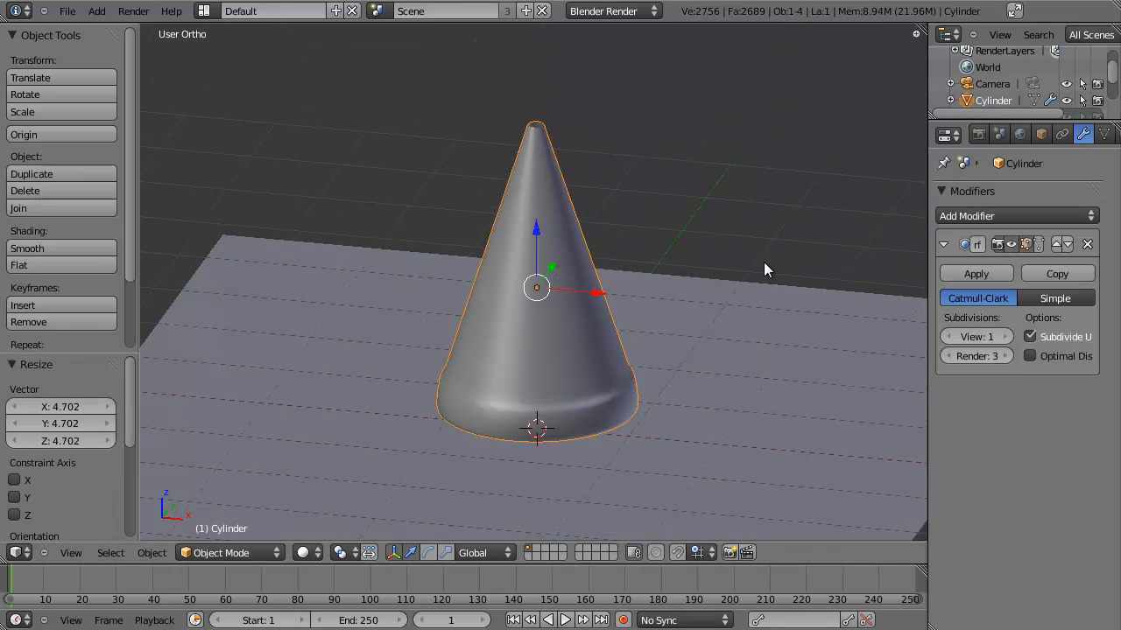
{"action": "scroll", "coordinate": [543, 421], "scroll_direction": "down", "scroll_amount": 3}
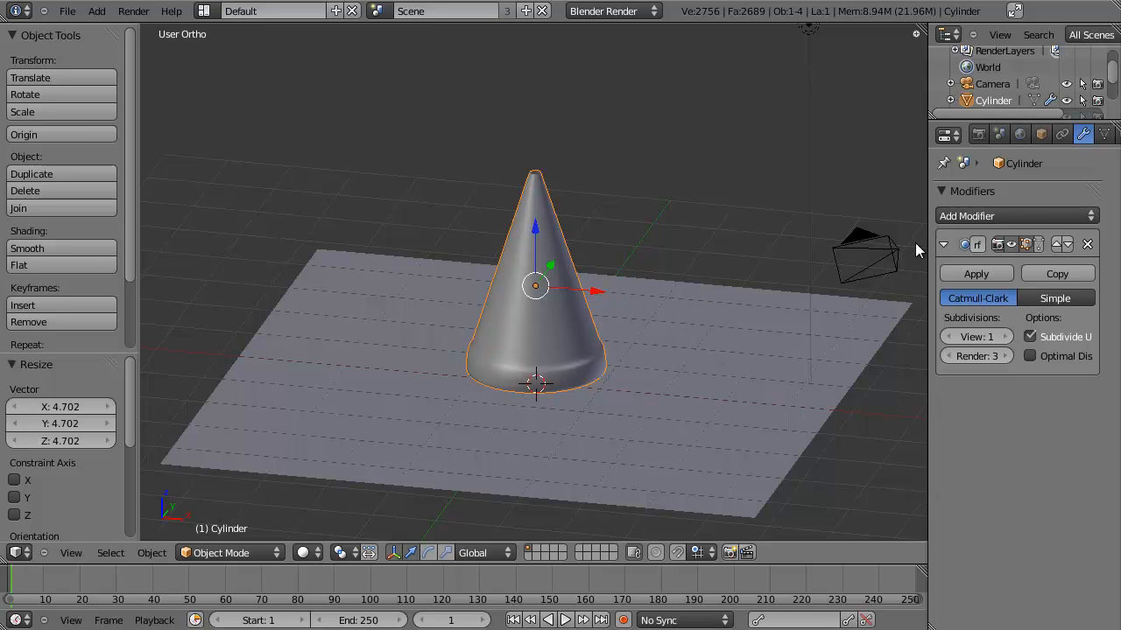
{"action": "left_click_drag", "start_coordinate": [927, 154], "coordinate": [855, 154]}
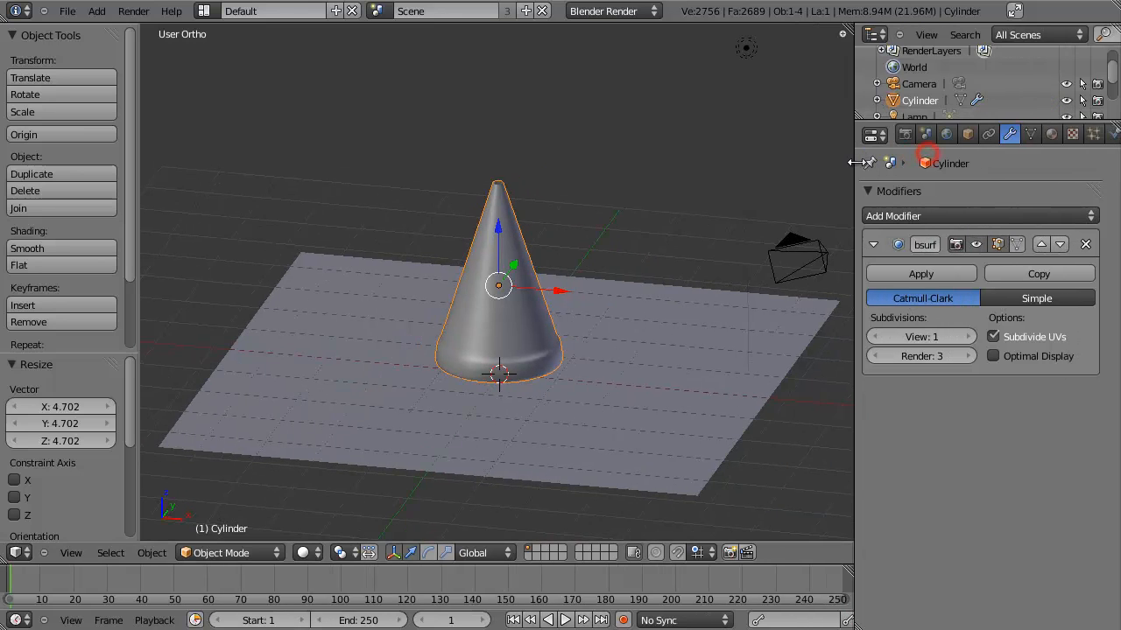
{"action": "left_click", "coordinate": [1113, 133]}
{"action": "left_click", "coordinate": [919, 215]}
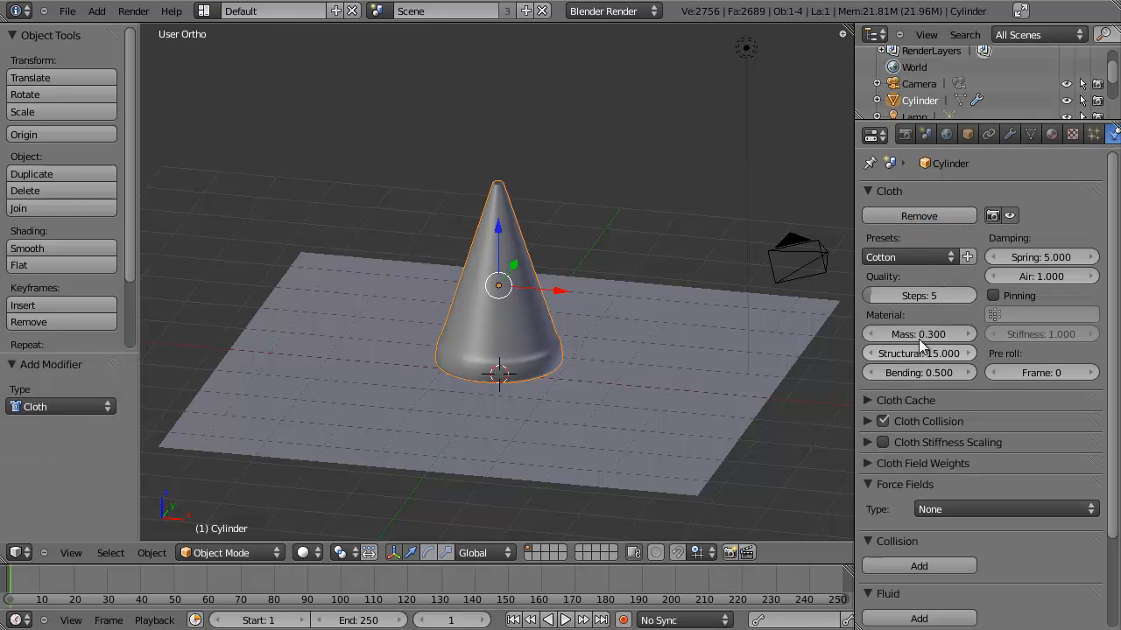
{"action": "left_click", "coordinate": [906, 257]}
{"action": "left_click", "coordinate": [907, 274]}
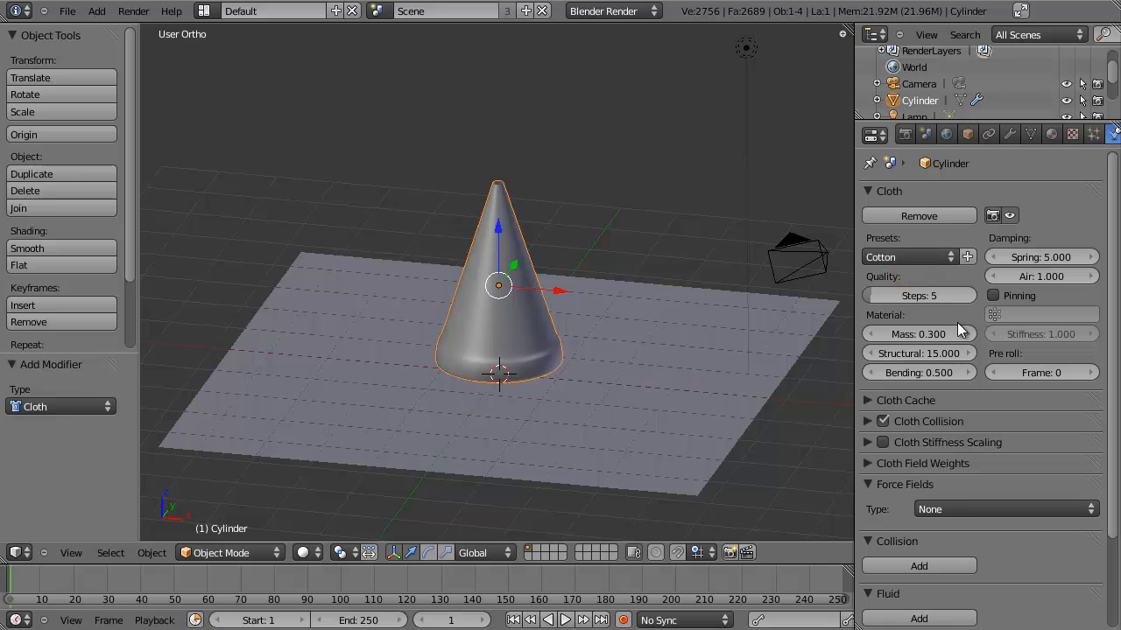
Set the cloth material's mass to 0.2, structural stiffness to 30 and bending stiffness to 7
{"action": "left_click", "coordinate": [919, 333]}
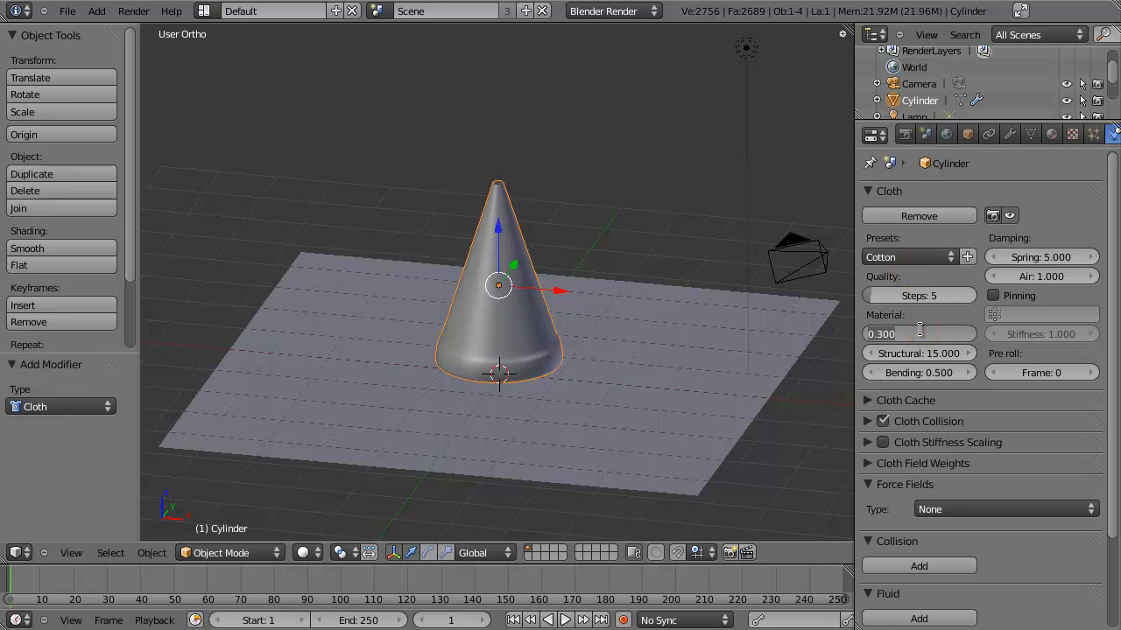
{"action": "type", "text": "0.2"}
{"action": "key", "text": "Return"}
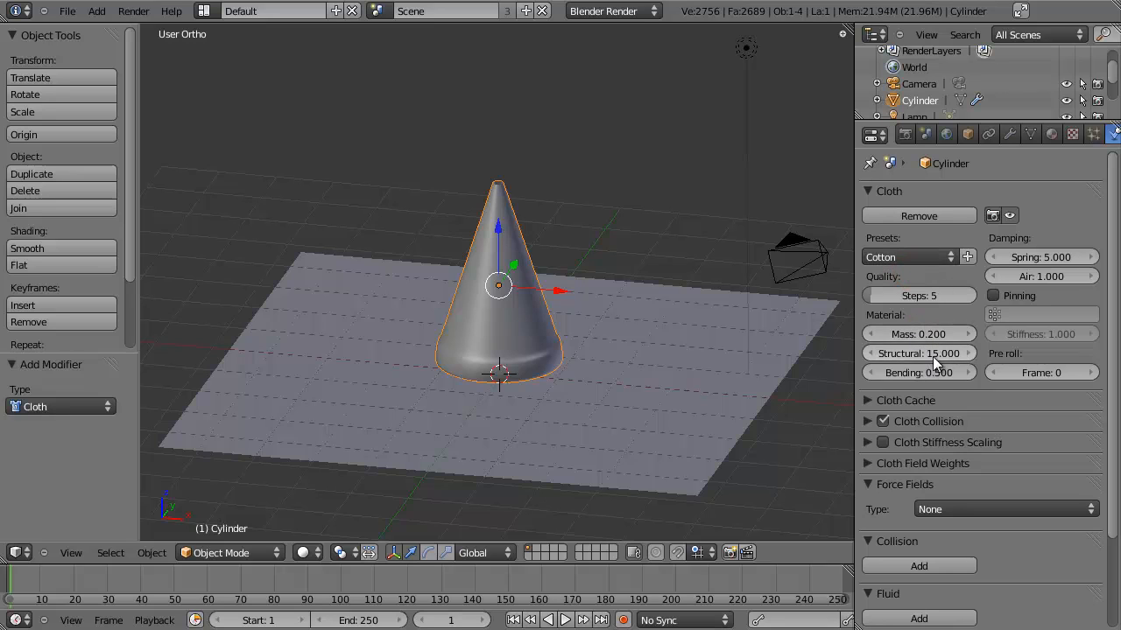
{"action": "left_click", "coordinate": [929, 355]}
{"action": "type", "text": "30"}
{"action": "key", "text": "Return"}
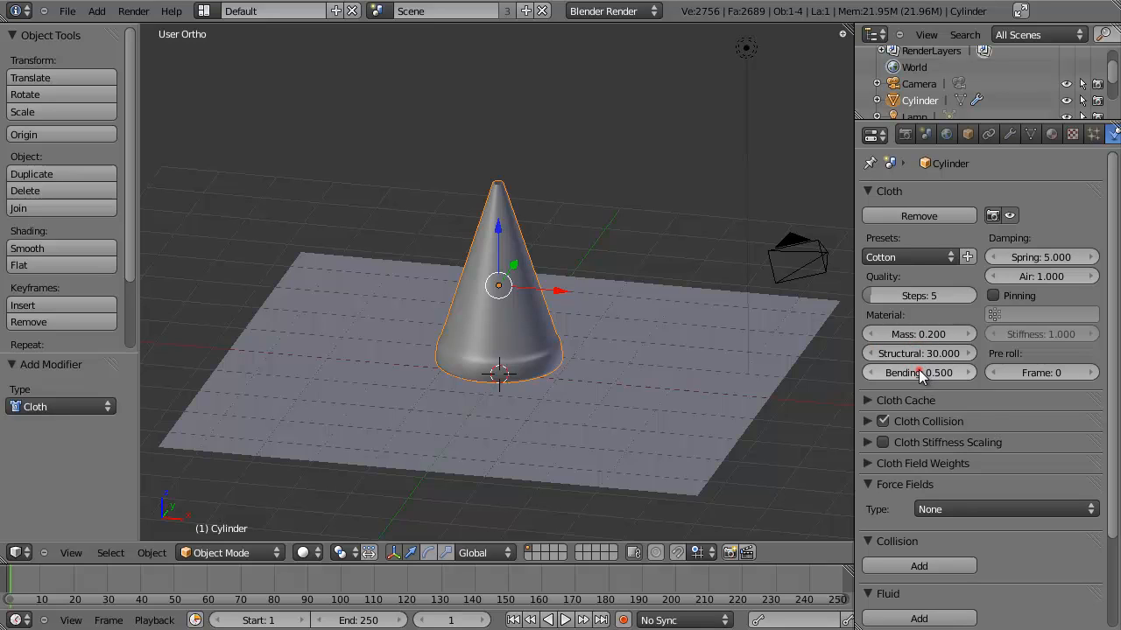
{"action": "left_click", "coordinate": [925, 371]}
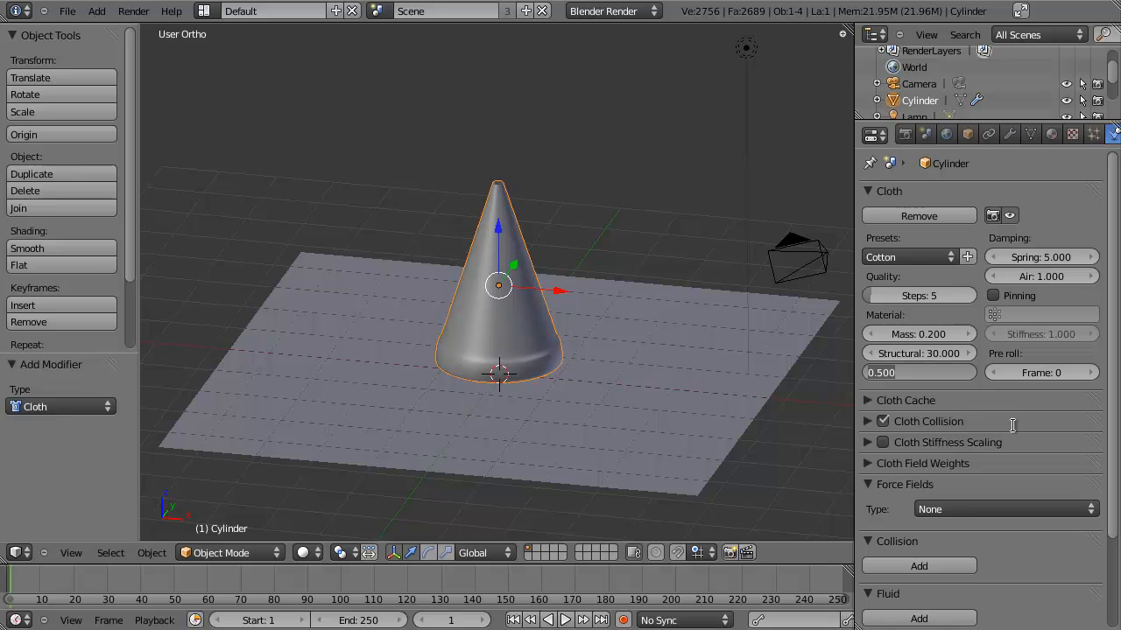
{"action": "type", "text": "7"}
{"action": "key", "text": "Return"}
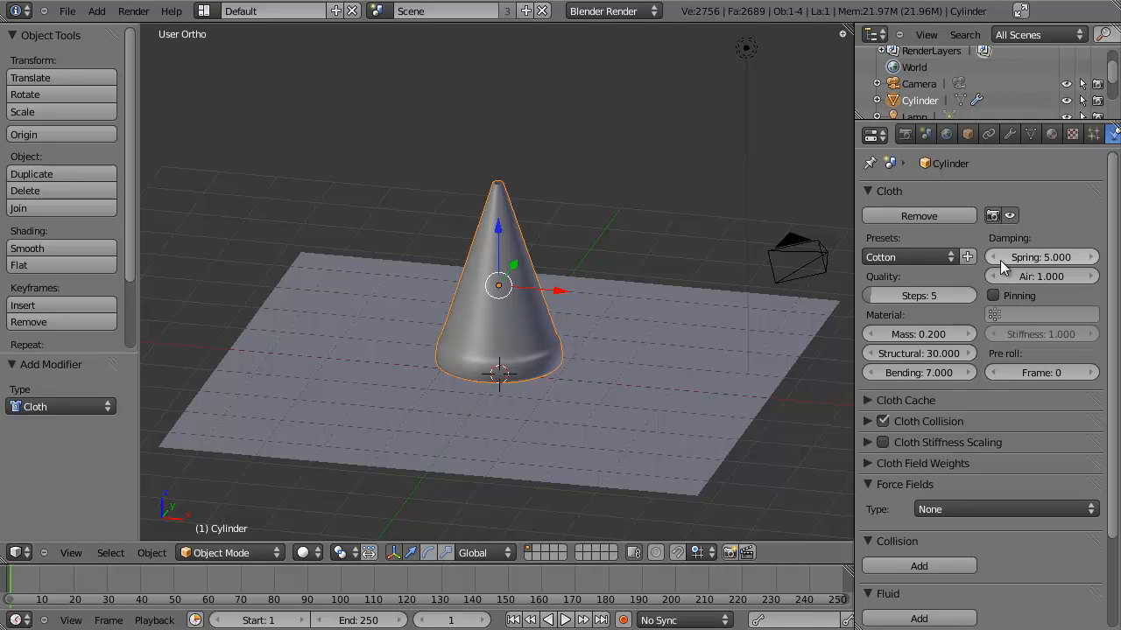
Set the cloth's spring damping to 25
{"action": "left_click", "coordinate": [1048, 258]}
{"action": "type", "text": "2"}
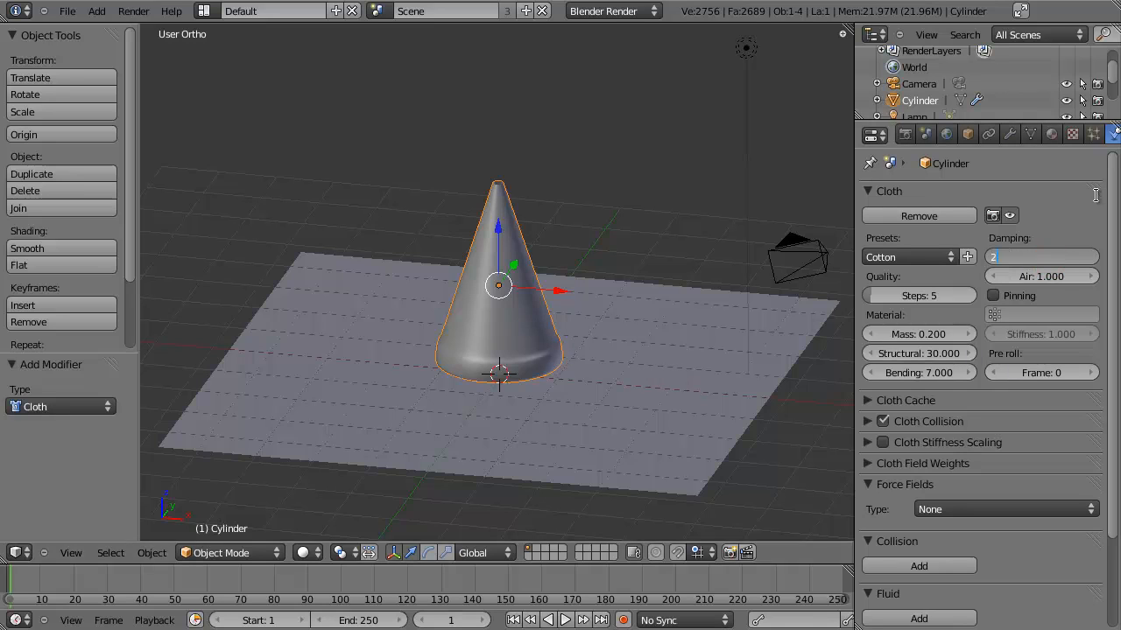
{"action": "type", "text": "5"}
{"action": "key", "text": "Return"}
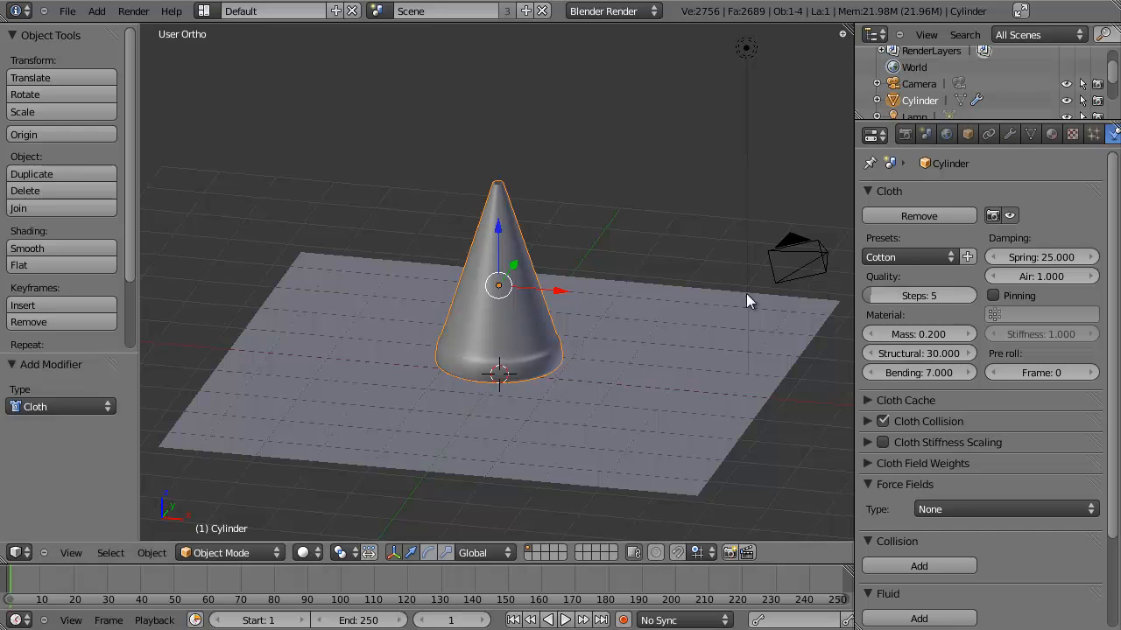
Enable self collision in the hat's cloth collision settings and set its self-collision quality to 3
{"action": "left_click", "coordinate": [864, 424]}
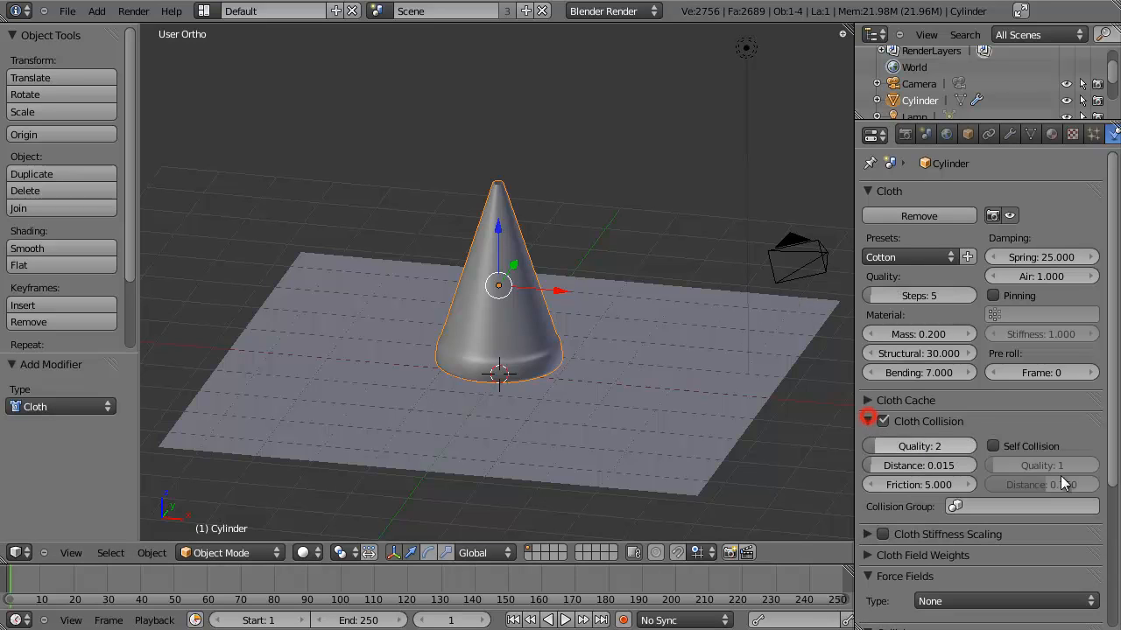
{"action": "left_click", "coordinate": [994, 446]}
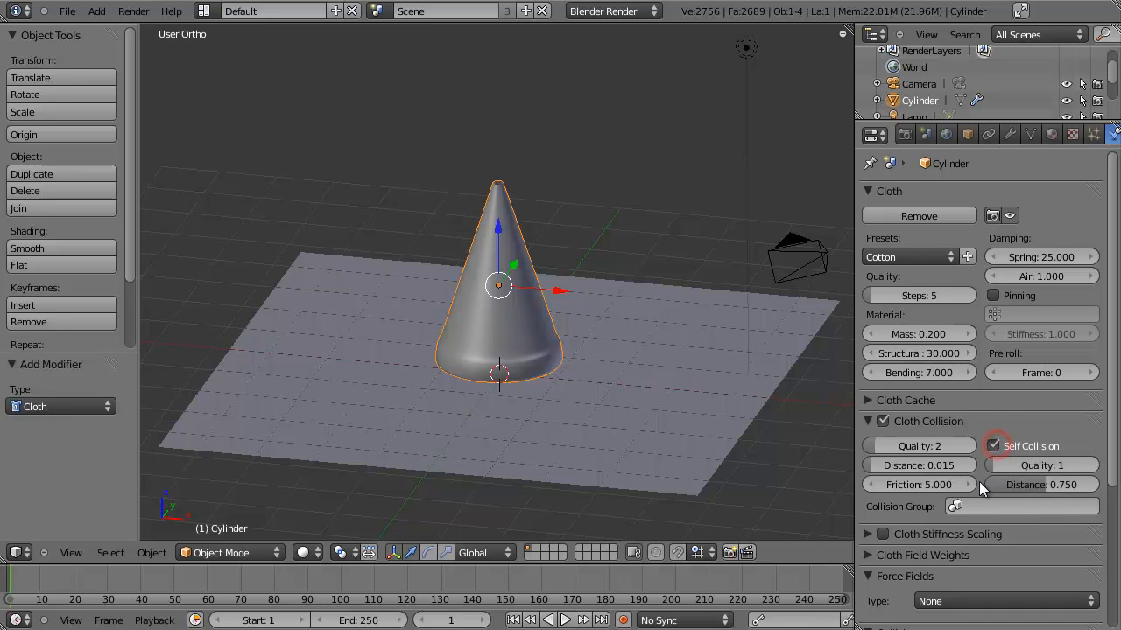
{"action": "left_click_drag", "start_coordinate": [1029, 465], "coordinate": [1055, 469]}
Look over the hat and its position above the ground plane from several angles
{"action": "scroll", "coordinate": [585, 377], "scroll_direction": "up", "scroll_amount": 3}
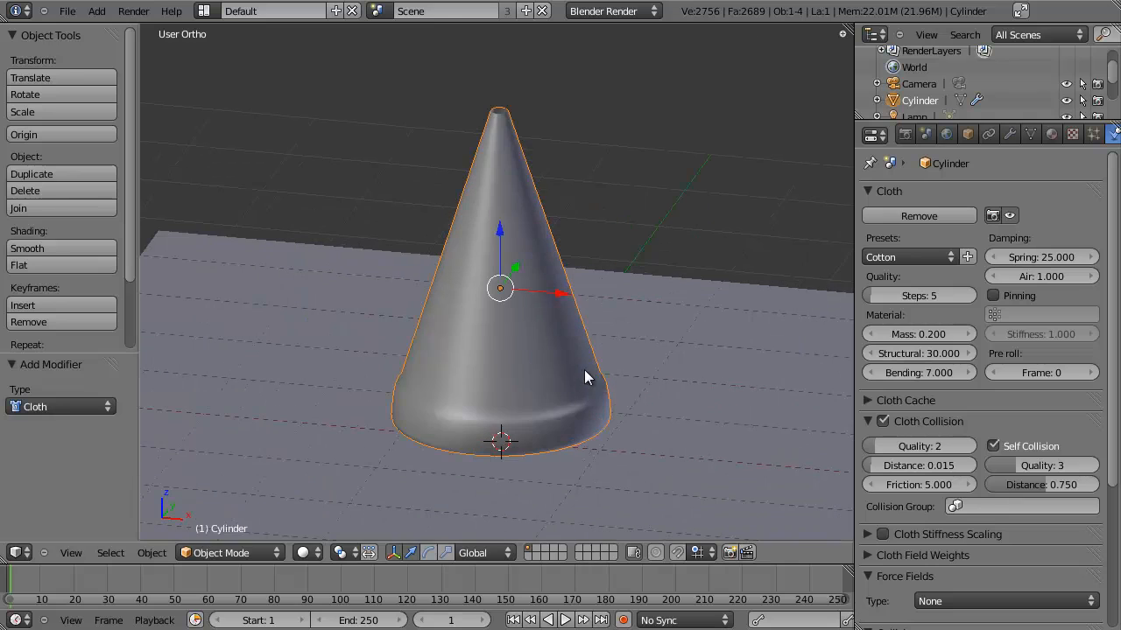
{"action": "middle_click_drag", "start_coordinate": [544, 283], "coordinate": [575, 273]}
{"action": "scroll", "coordinate": [630, 232], "scroll_direction": "down", "scroll_amount": 2}
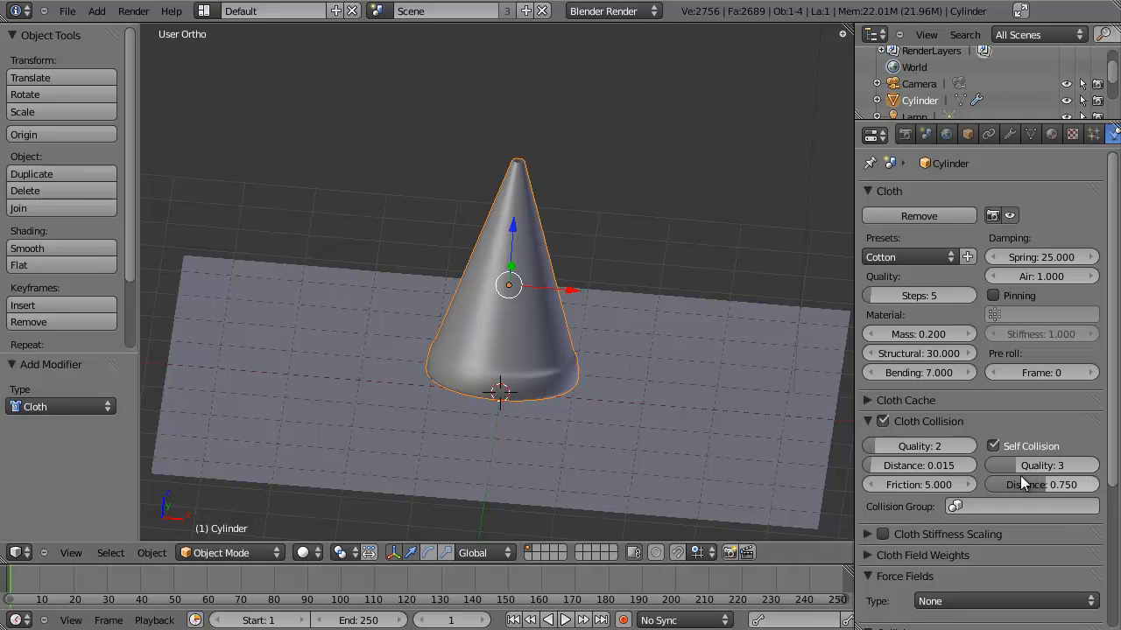
{"action": "middle_click_drag", "start_coordinate": [628, 249], "coordinate": [436, 360]}
{"action": "scroll", "coordinate": [561, 307], "scroll_direction": "up", "scroll_amount": 3}
{"action": "scroll", "coordinate": [582, 317], "scroll_direction": "down", "scroll_amount": 4}
{"action": "scroll", "coordinate": [571, 313], "scroll_direction": "up", "scroll_amount": 1}
{"action": "scroll", "coordinate": [575, 342], "scroll_direction": "up", "scroll_amount": 2}
{"action": "key", "text": "KP_1"}
{"action": "scroll", "coordinate": [436, 360], "scroll_direction": "down", "scroll_amount": 4}
Select the ground plane and add Collision physics to it
{"action": "right_click", "coordinate": [412, 350]}
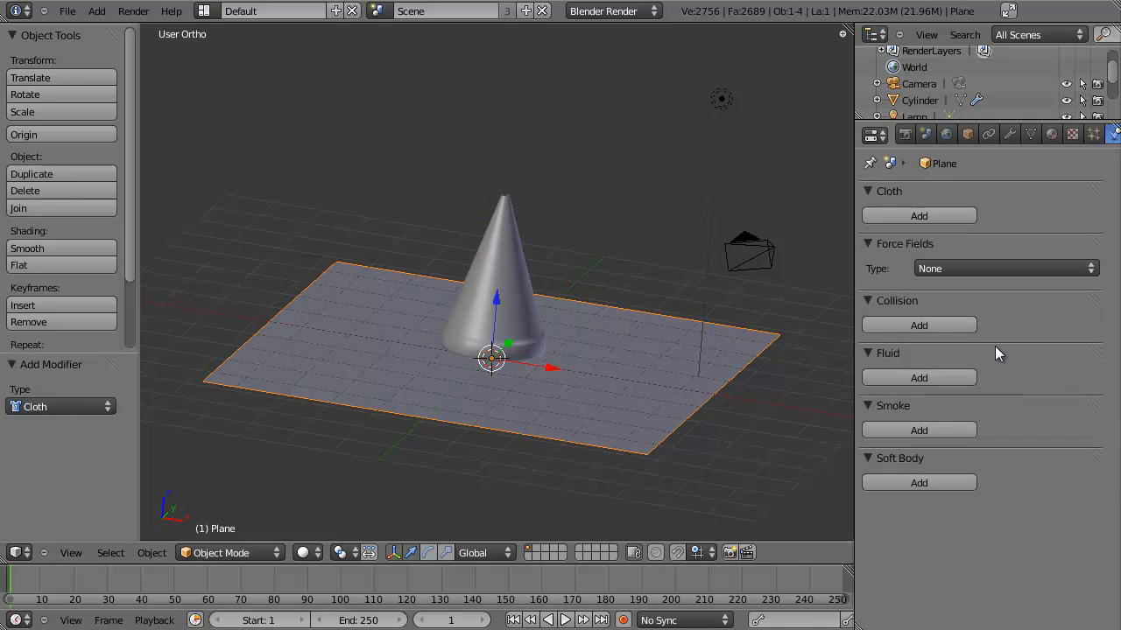
{"action": "left_click", "coordinate": [921, 326]}
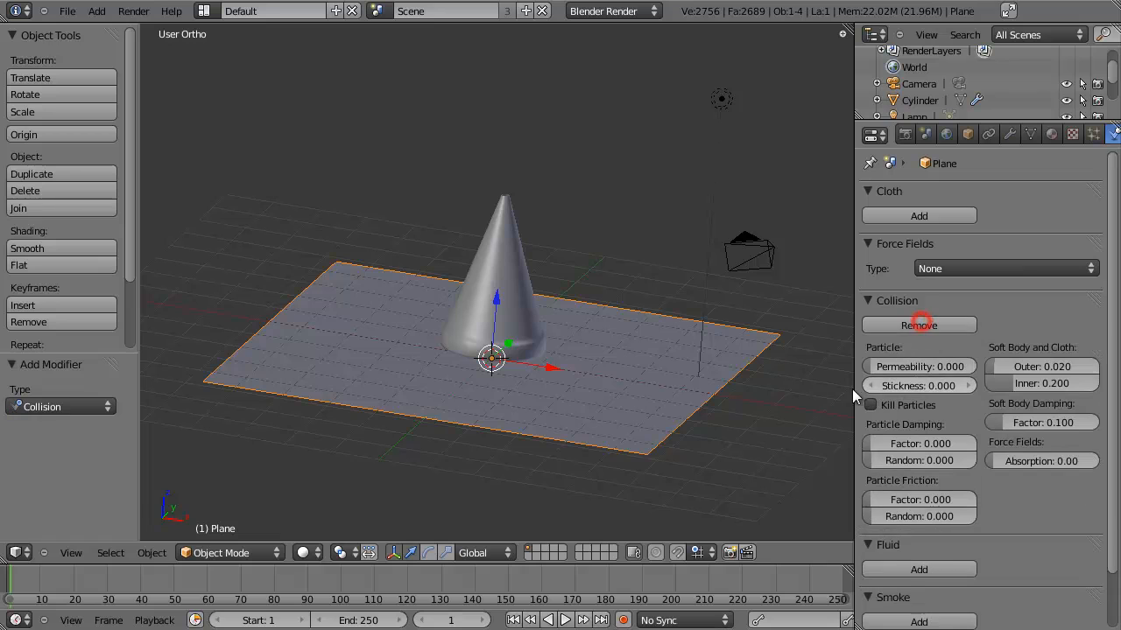
{"action": "scroll", "coordinate": [591, 338], "scroll_direction": "up", "scroll_amount": 3}
{"action": "scroll", "coordinate": [615, 356], "scroll_direction": "down", "scroll_amount": 3}
Play the cloth simulation and inspect how the upright hat collapses onto the ground plane, stopping playback around frame 86
{"action": "key", "text": "alt+a"}
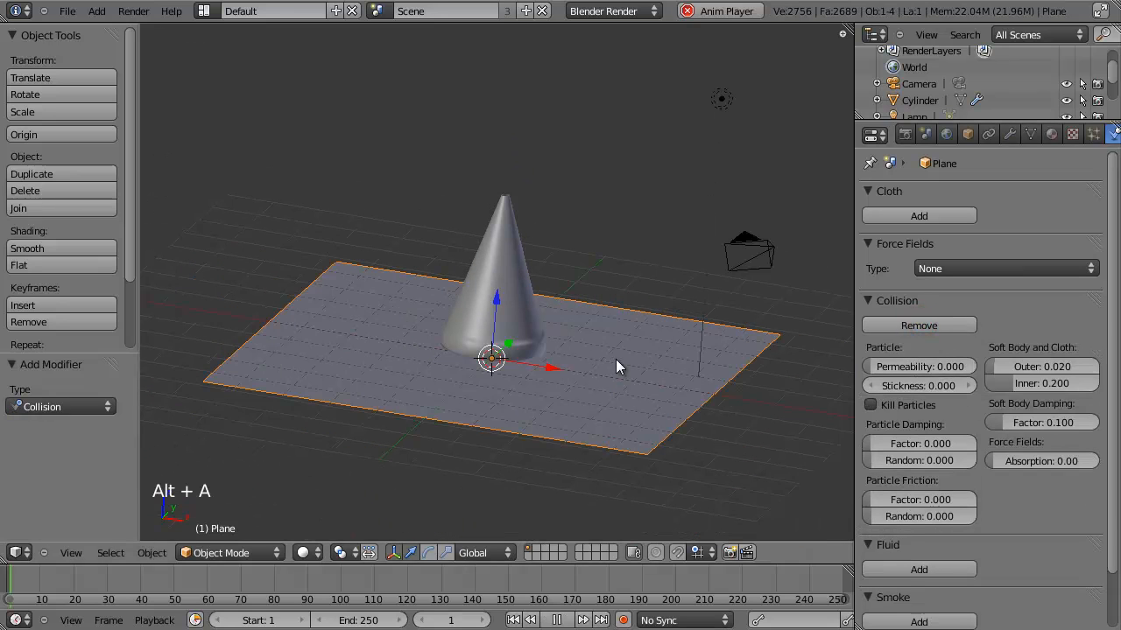
{"action": "scroll", "coordinate": [614, 360], "scroll_direction": "up", "scroll_amount": 2}
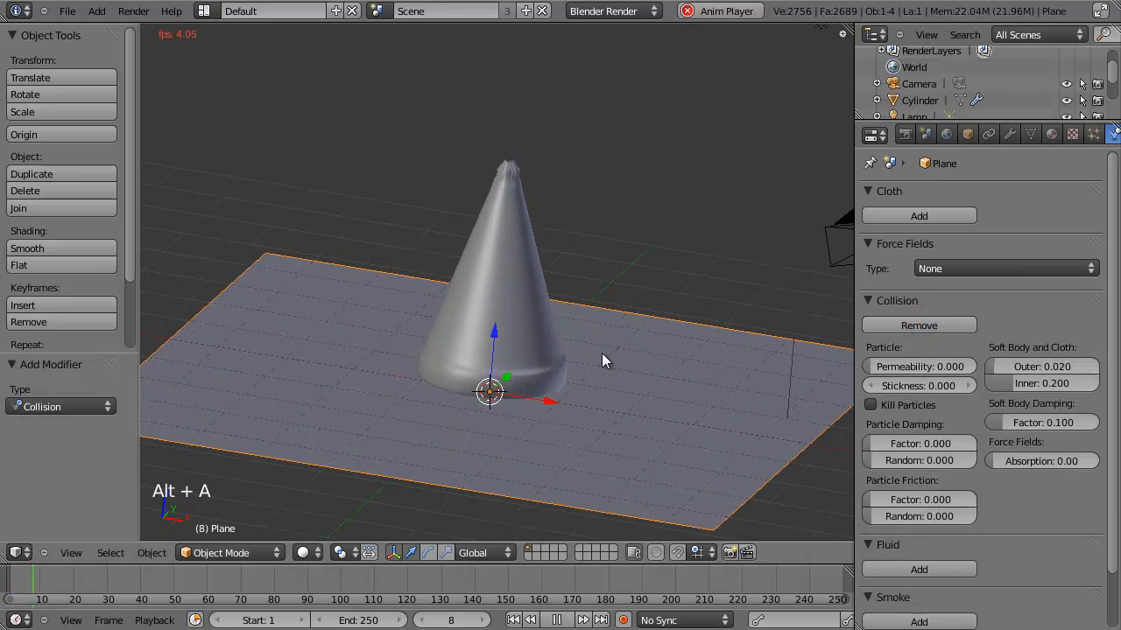
{"action": "scroll", "coordinate": [529, 255], "scroll_direction": "up", "scroll_amount": 3}
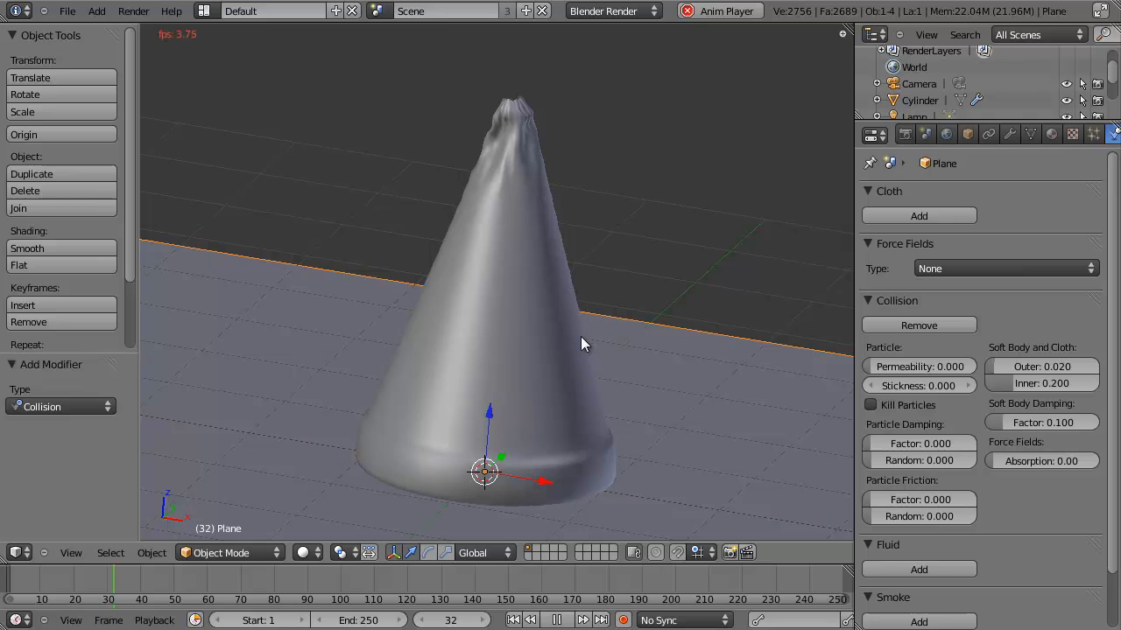
{"action": "scroll", "coordinate": [581, 342], "scroll_direction": "down", "scroll_amount": 3}
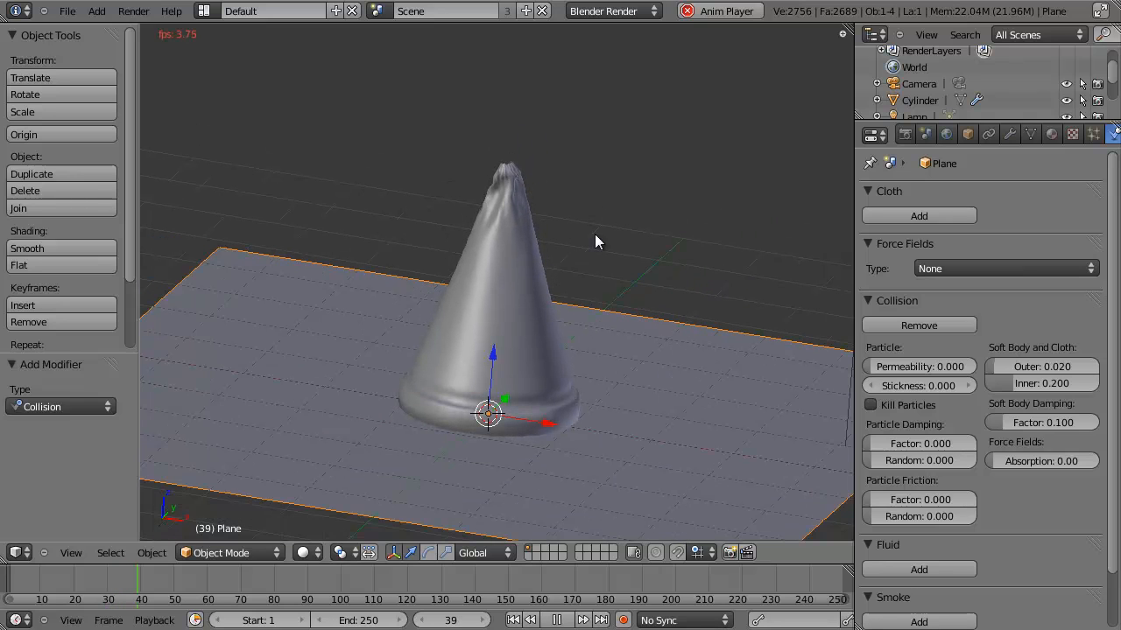
{"action": "scroll", "coordinate": [504, 397], "scroll_direction": "up", "scroll_amount": 1}
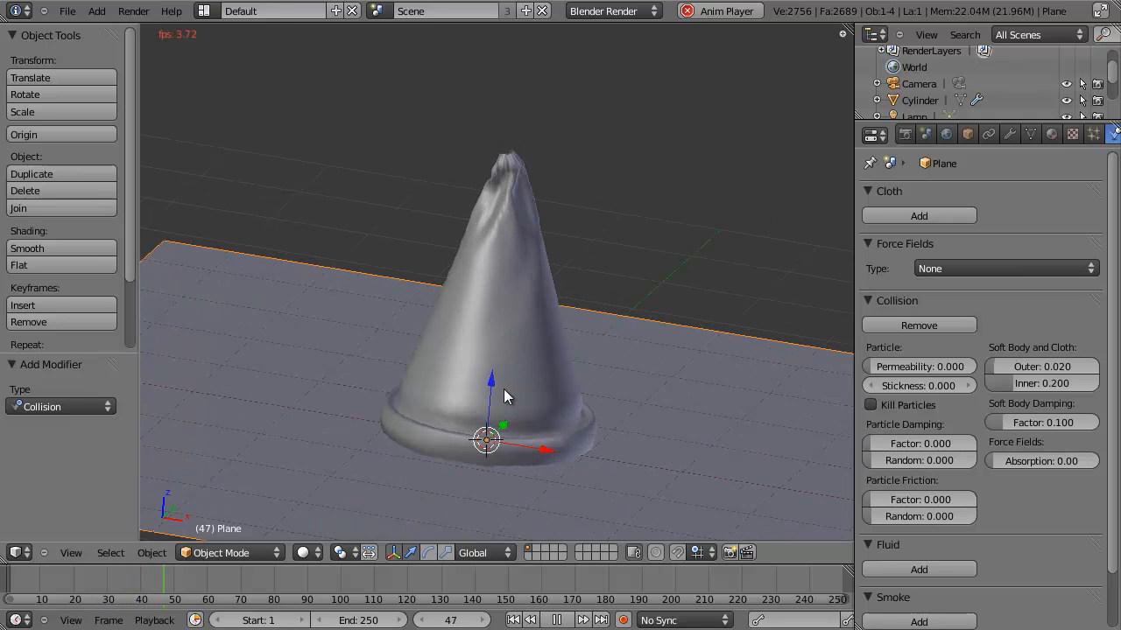
{"action": "scroll", "coordinate": [505, 392], "scroll_direction": "up", "scroll_amount": 2}
{"action": "middle_click_drag", "start_coordinate": [513, 385], "coordinate": [502, 233], "text": "shift"}
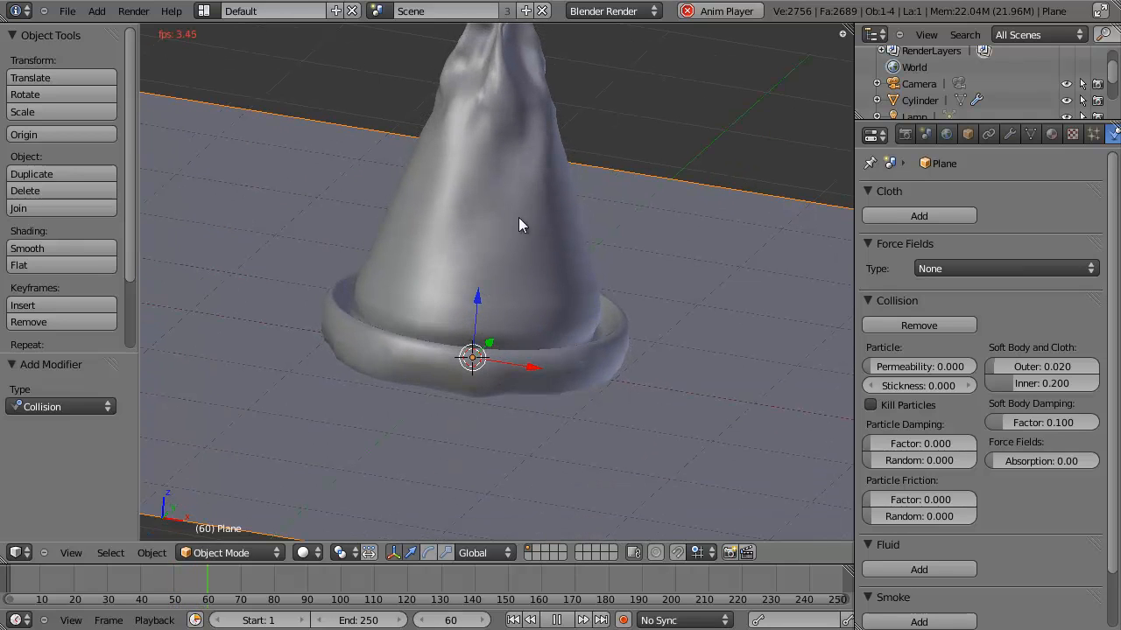
{"action": "middle_click_drag", "start_coordinate": [490, 194], "coordinate": [500, 310]}
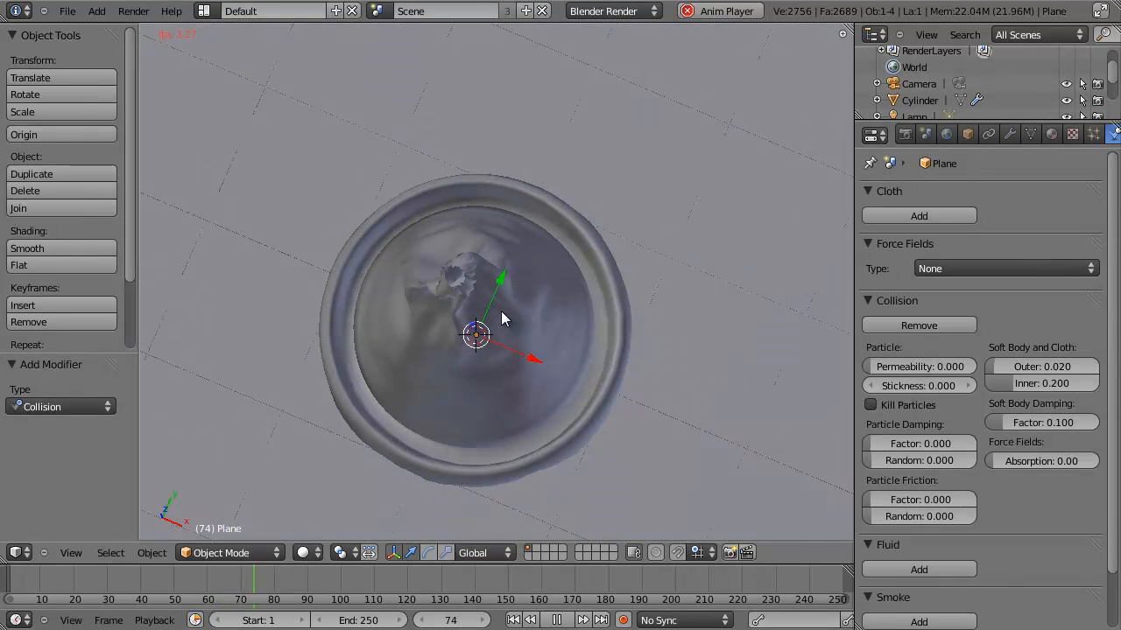
{"action": "key", "text": "KP_1"}
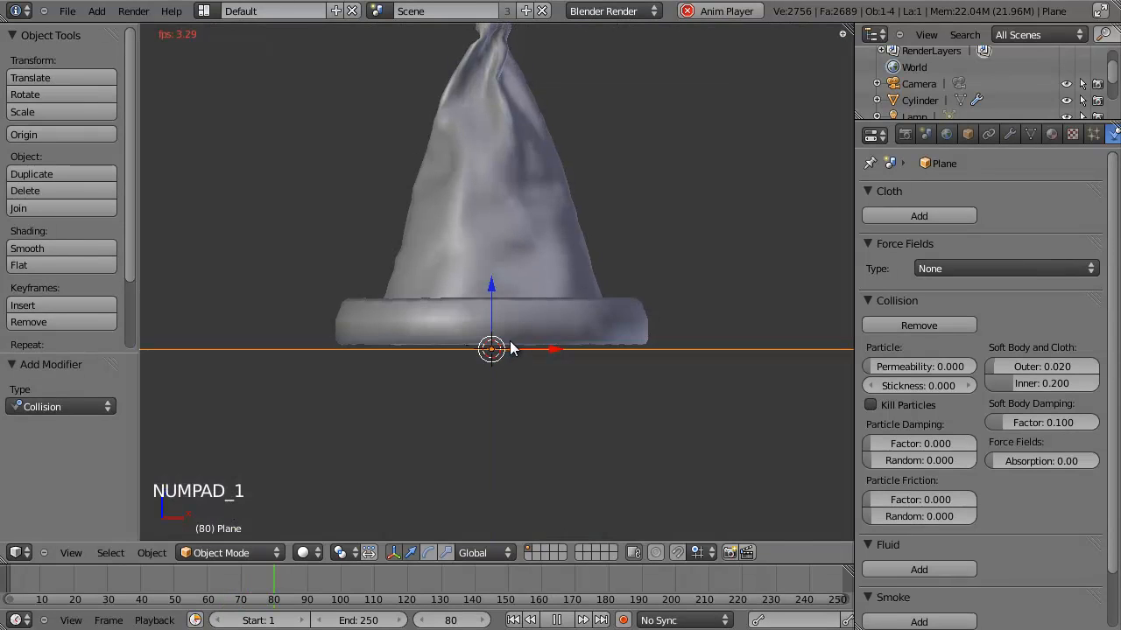
{"action": "middle_click_drag", "start_coordinate": [512, 348], "coordinate": [476, 407]}
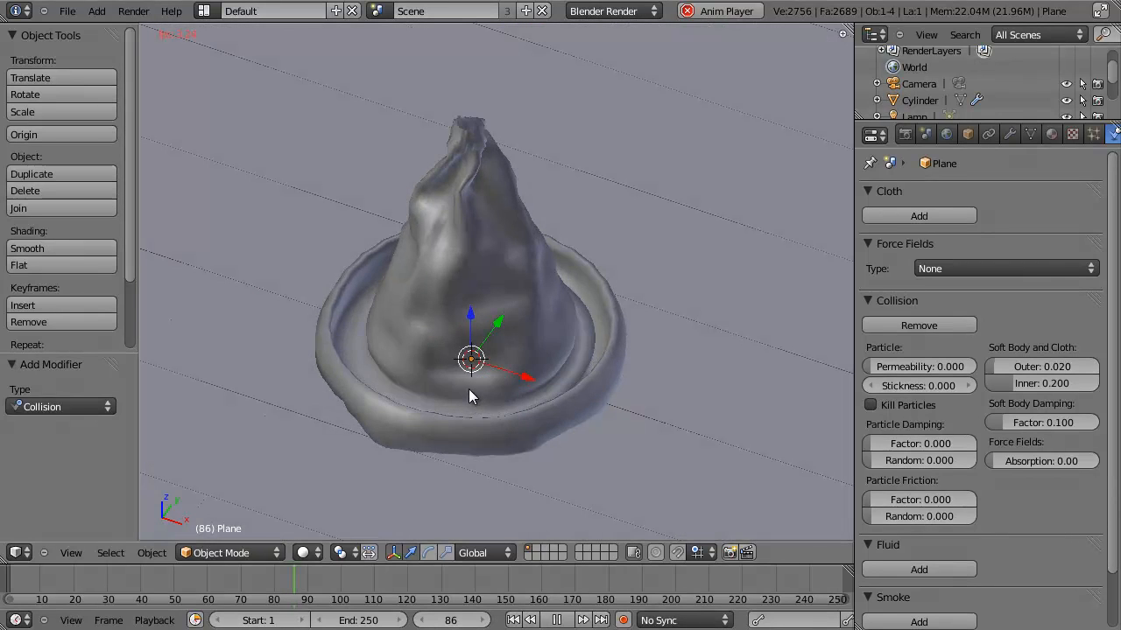
{"action": "key", "text": "Escape"}
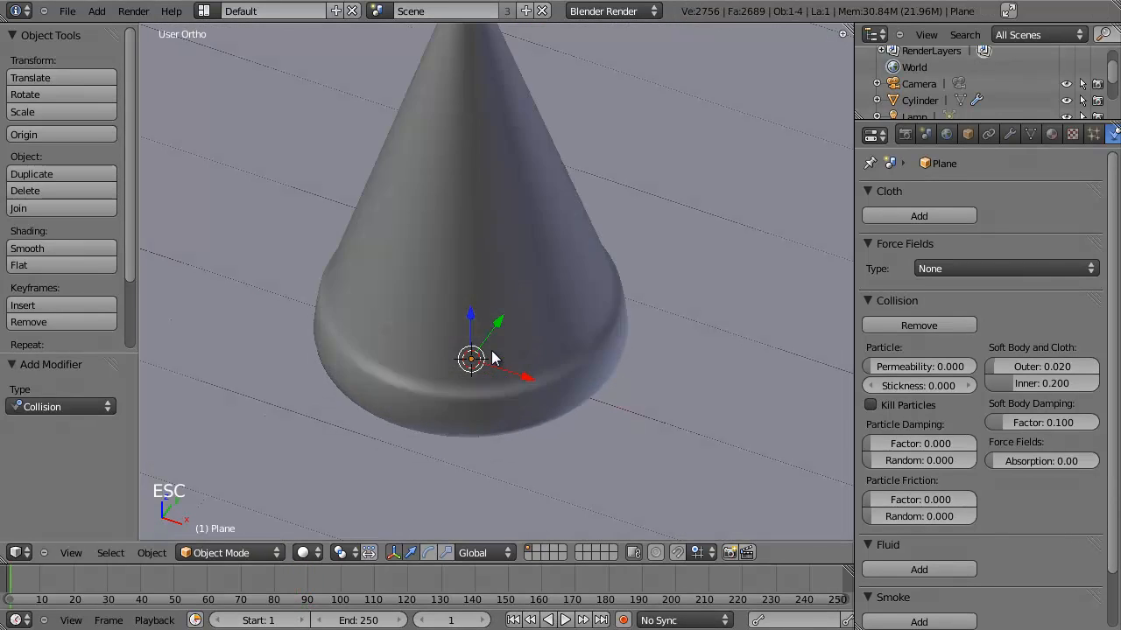
Select the hat and rotate it about -35 degrees in the front view
{"action": "scroll", "coordinate": [491, 358], "scroll_direction": "down", "scroll_amount": 8}
{"action": "scroll", "coordinate": [503, 285], "scroll_direction": "up", "scroll_amount": 5}
{"action": "right_click", "coordinate": [525, 246]}
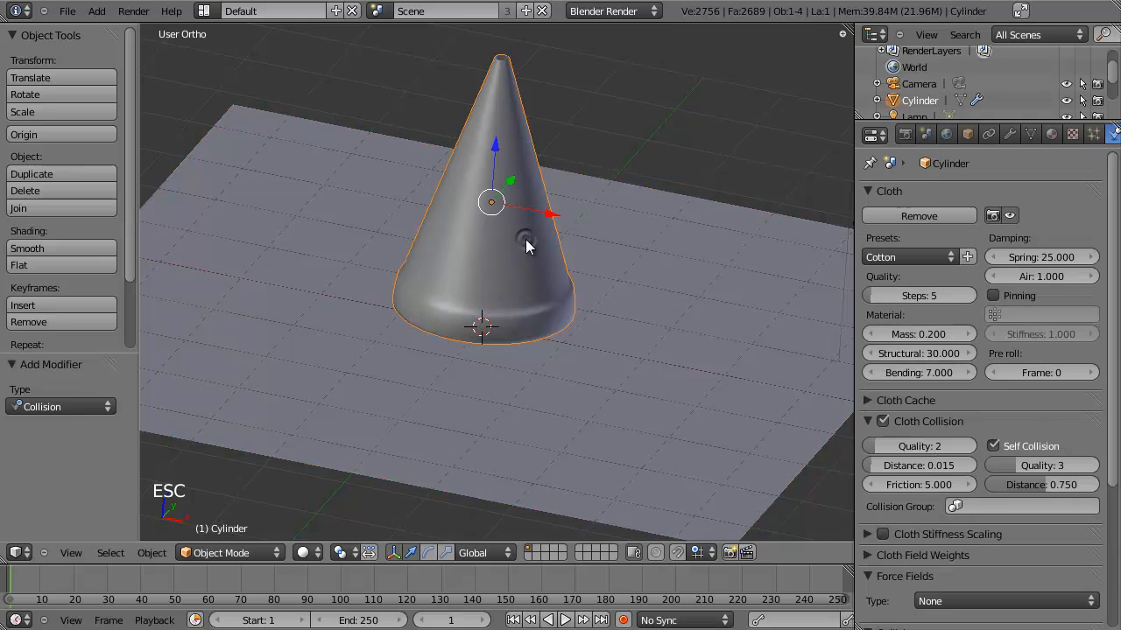
{"action": "key", "text": "KP_1"}
{"action": "key", "text": "z"}
{"action": "scroll", "coordinate": [625, 329], "scroll_direction": "up", "scroll_amount": 3}
{"action": "scroll", "coordinate": [631, 345], "scroll_direction": "down", "scroll_amount": 2}
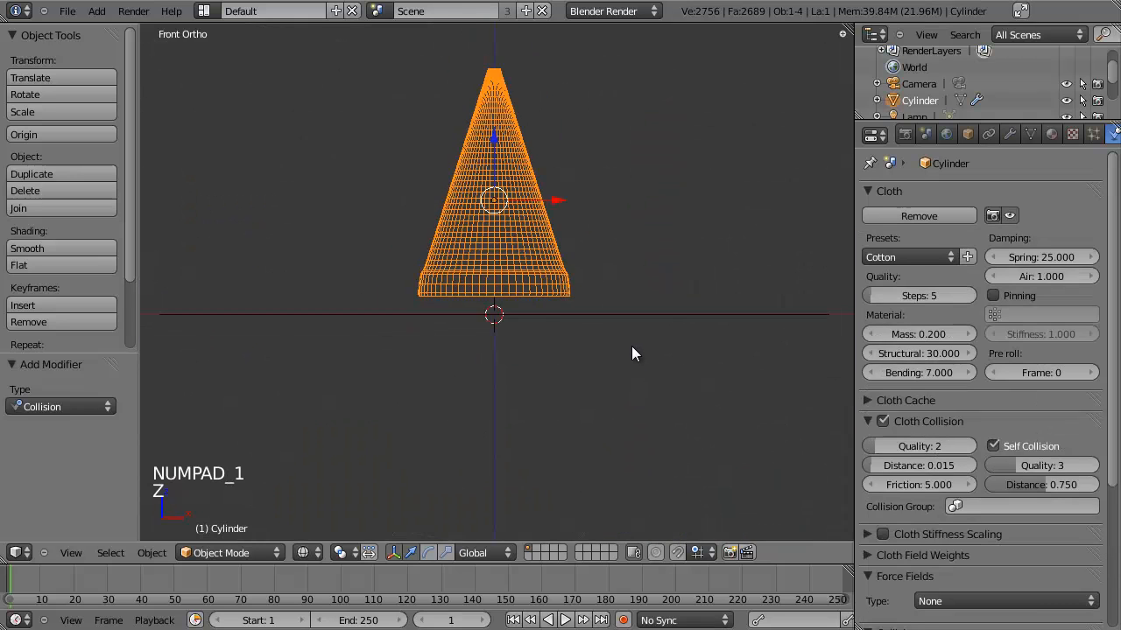
{"action": "key", "text": "r"}
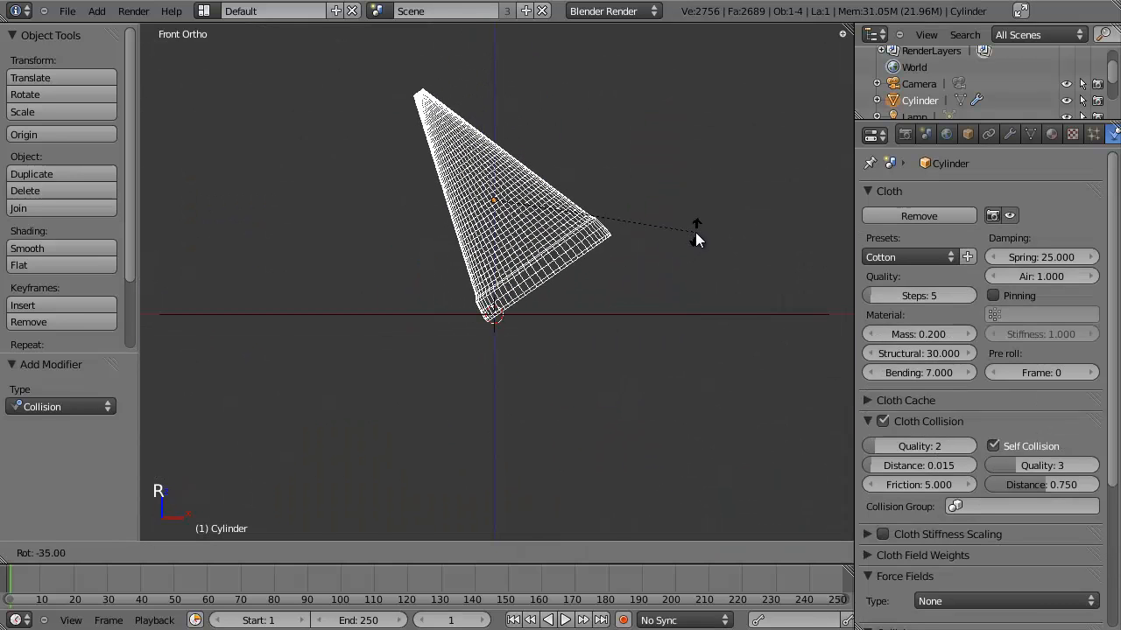
{"action": "left_click", "coordinate": [695, 232]}
Move the tilted hat up about 1.218 and back down about 0.955 along Z, placing it just above the ground plane
{"action": "key", "text": "g"}
{"action": "key", "text": "z"}
{"action": "left_click", "coordinate": [671, 239]}
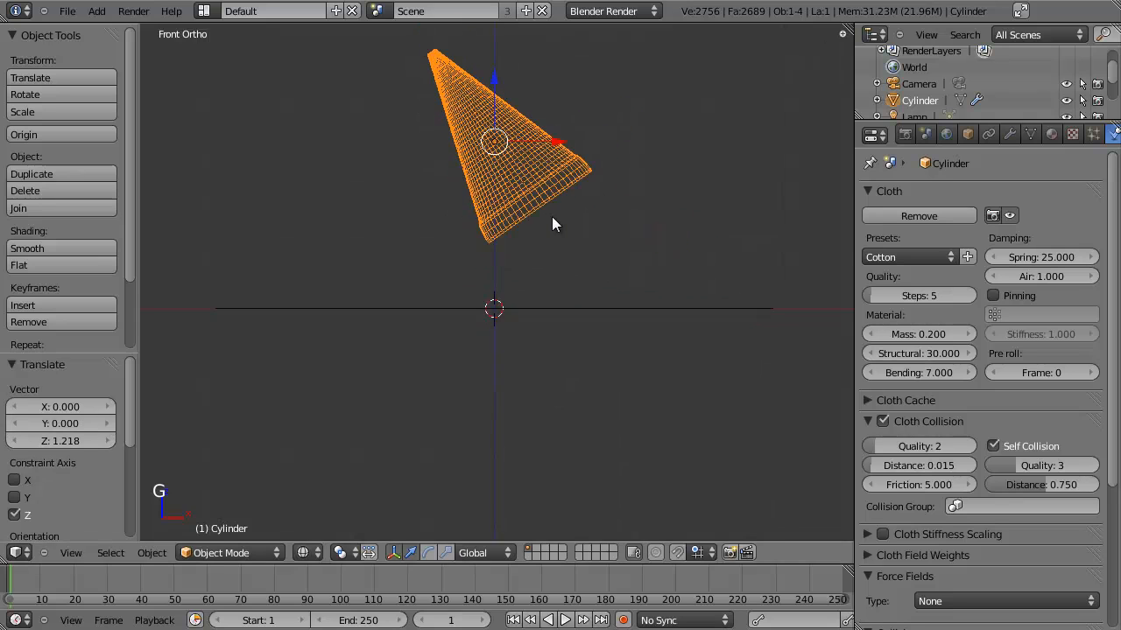
{"action": "mouse_move", "coordinate": [551, 216]}
{"action": "middle_mouse_down"}
{"action": "mouse_move", "coordinate": [543, 258]}
{"action": "mouse_move", "coordinate": [450, 275]}
{"action": "middle_mouse_up"}
{"action": "key", "text": "z"}
{"action": "scroll", "coordinate": [511, 305], "scroll_direction": "up", "scroll_amount": 5}
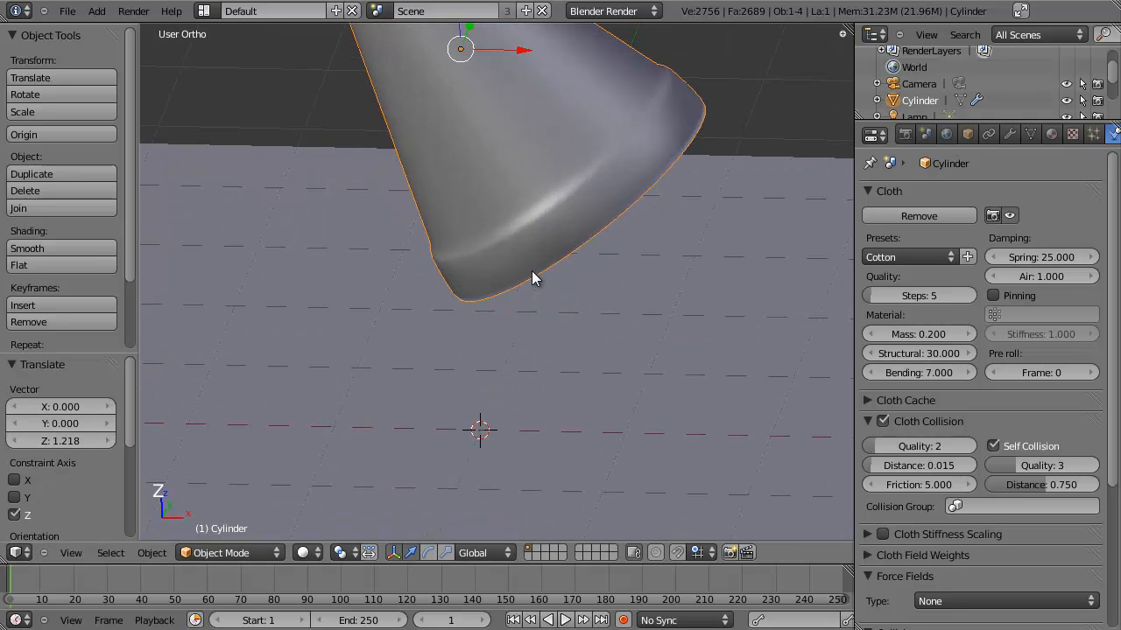
{"action": "key", "text": "KP_1"}
{"action": "key", "text": "g"}
{"action": "left_click", "coordinate": [495, 389]}
{"action": "key", "text": "z"}
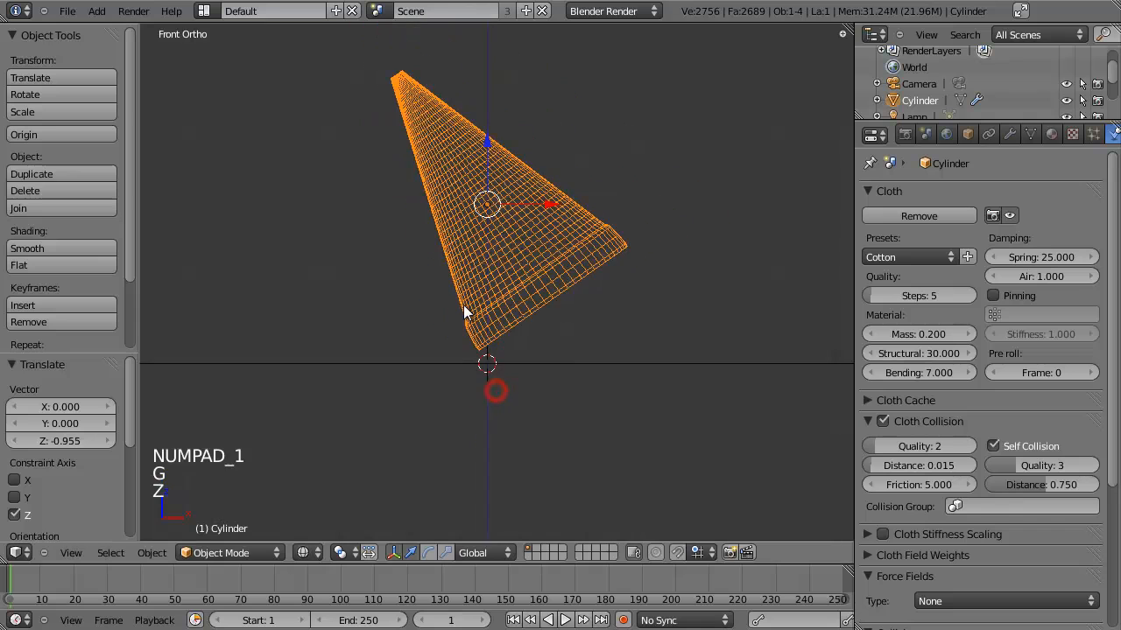
Run the cloth simulation on the tilted hat in solid shading and pause it at frame 140
{"action": "middle_click_drag", "start_coordinate": [465, 312], "coordinate": [460, 362]}
{"action": "key", "text": "alt+a"}
{"action": "key", "text": "z"}
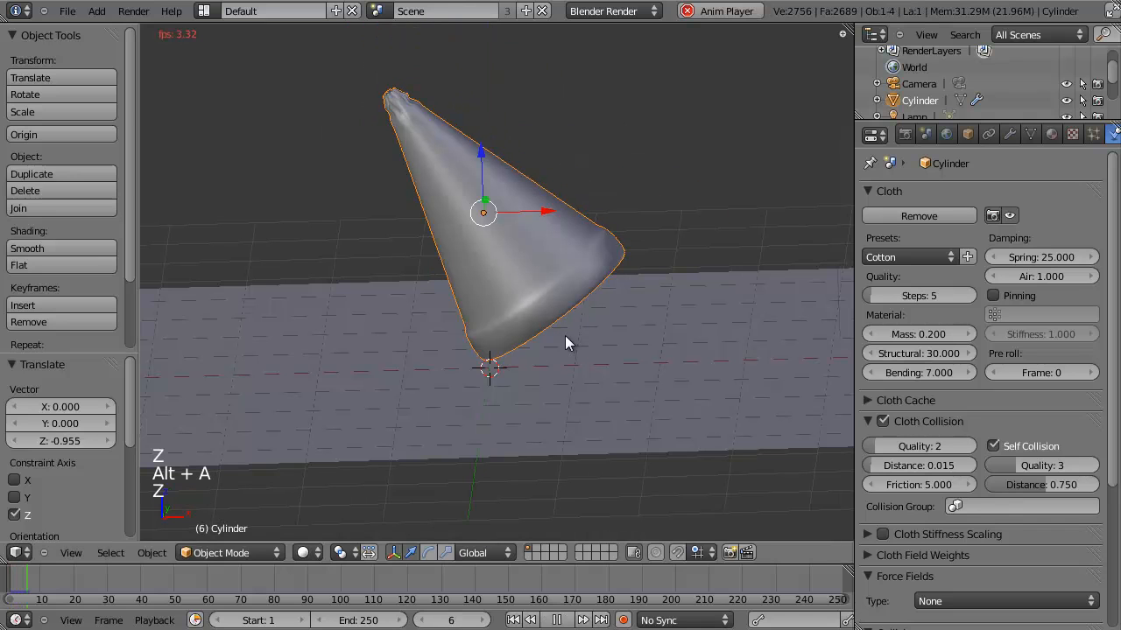
{"action": "scroll", "coordinate": [641, 234], "scroll_direction": "up", "scroll_amount": 2}
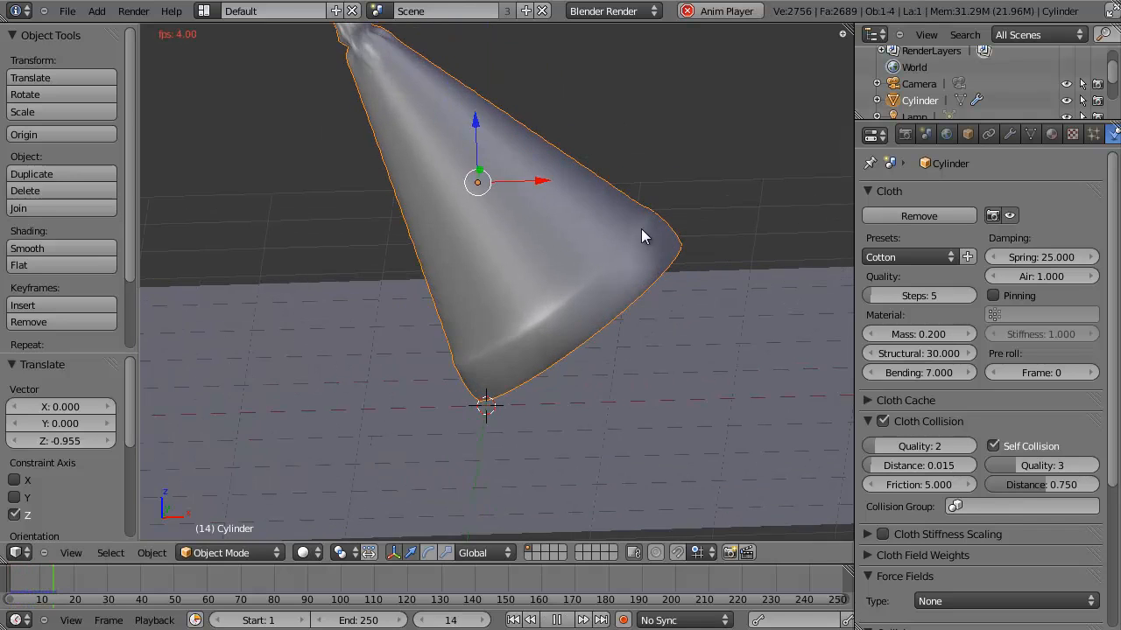
{"action": "scroll", "coordinate": [631, 254], "scroll_direction": "up", "scroll_amount": 1}
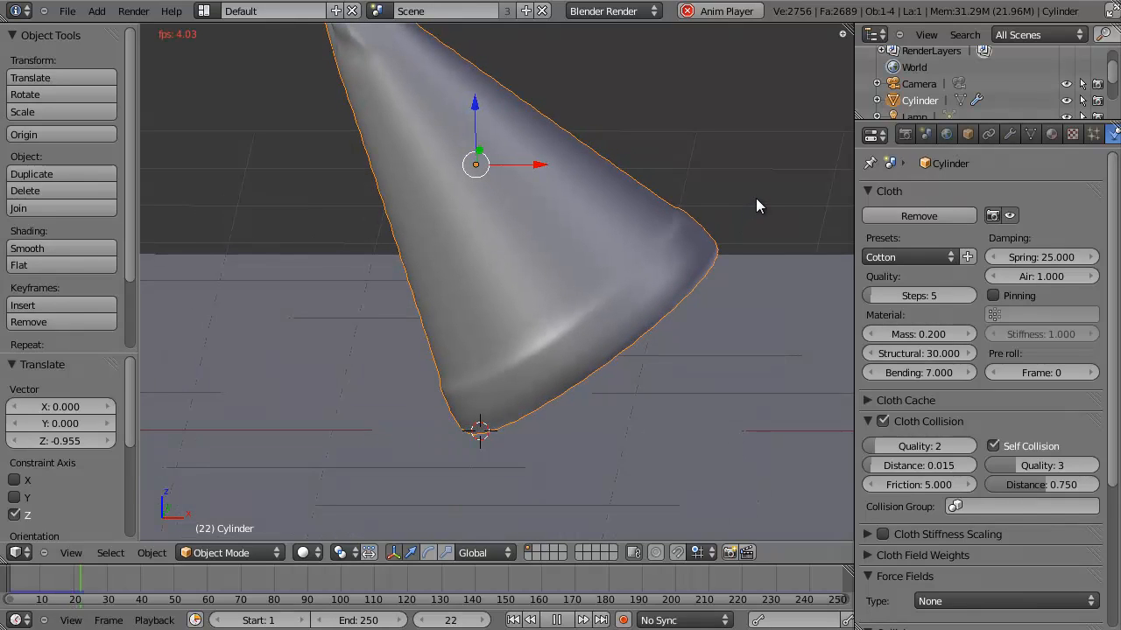
{"action": "scroll", "coordinate": [754, 198], "scroll_direction": "down", "scroll_amount": 1}
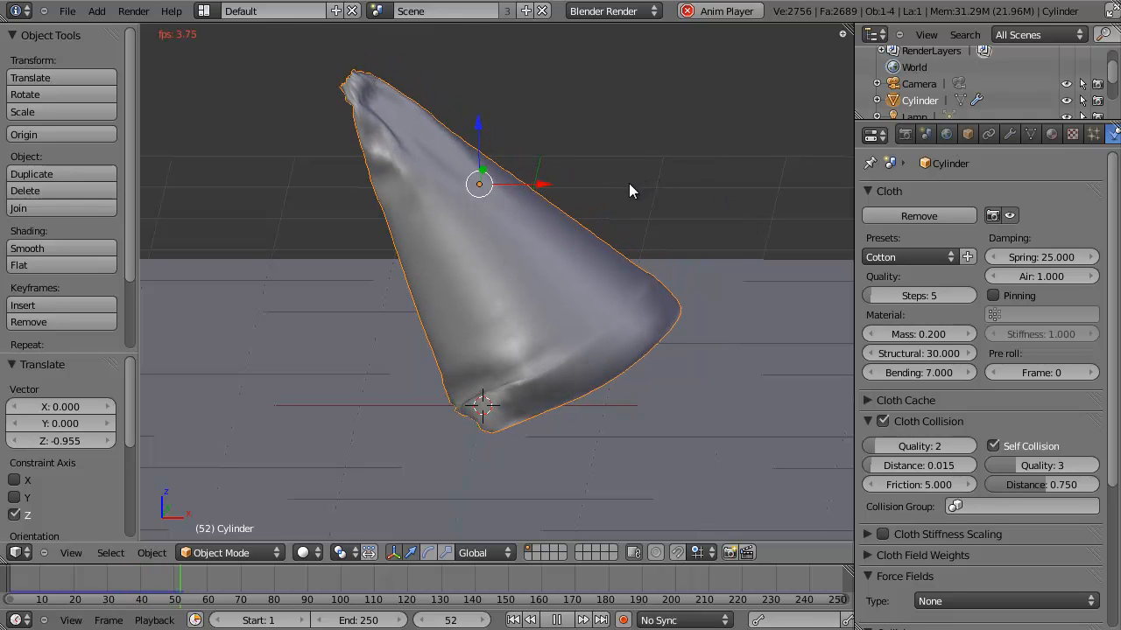
{"action": "middle_click_drag", "start_coordinate": [628, 190], "coordinate": [518, 235]}
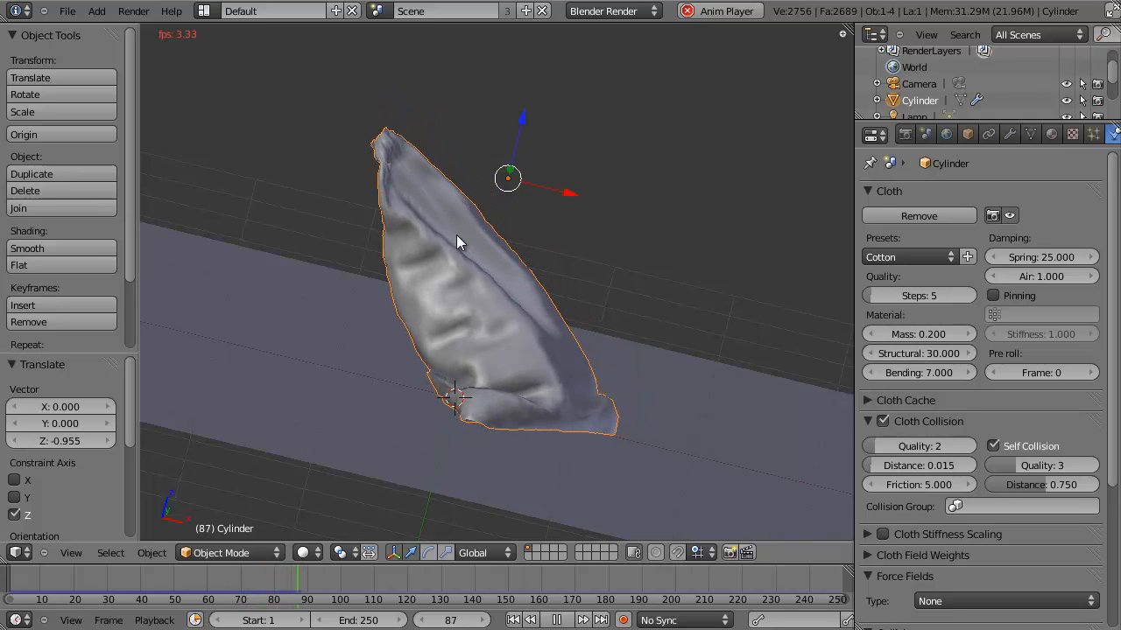
{"action": "middle_click_drag", "start_coordinate": [456, 235], "coordinate": [480, 259]}
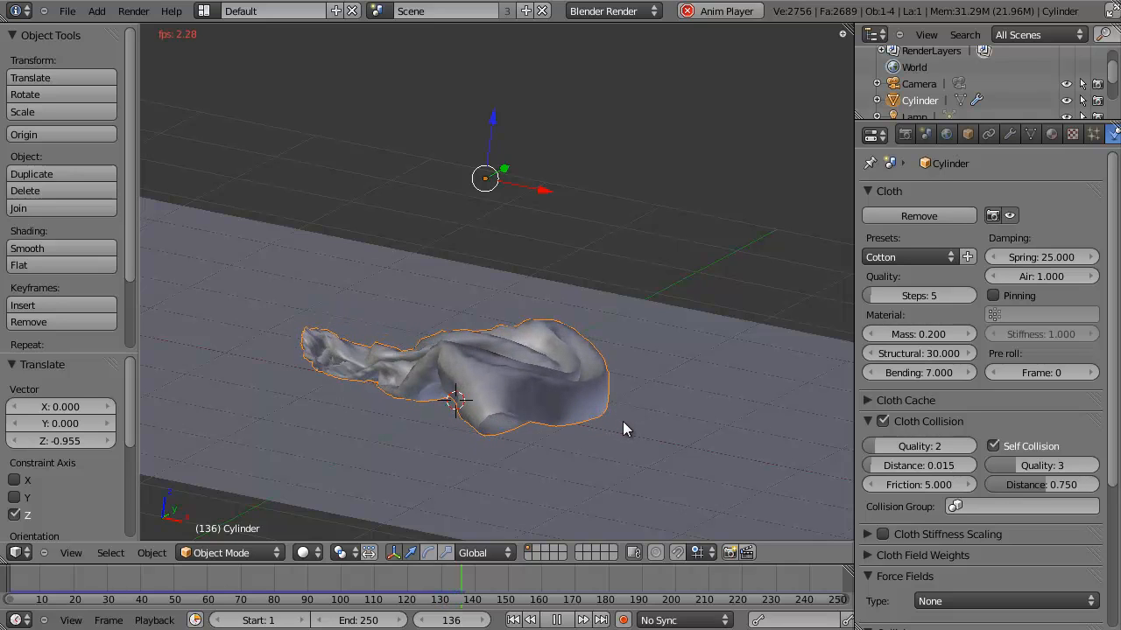
{"action": "key", "text": "alt+a"}
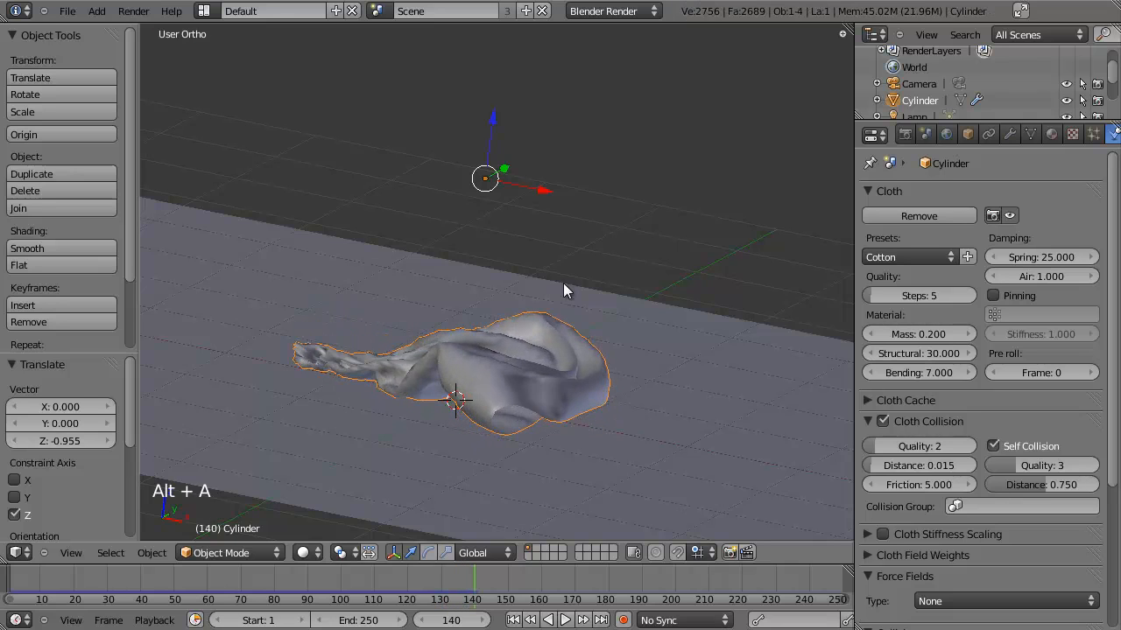
Resume the cloth simulation and stop it at frame 151 with the hat crumpled on the plane
{"action": "middle_click_drag", "start_coordinate": [563, 282], "coordinate": [532, 360]}
{"action": "scroll", "coordinate": [479, 399], "scroll_direction": "up", "scroll_amount": 3}
{"action": "scroll", "coordinate": [480, 406], "scroll_direction": "down", "scroll_amount": 3}
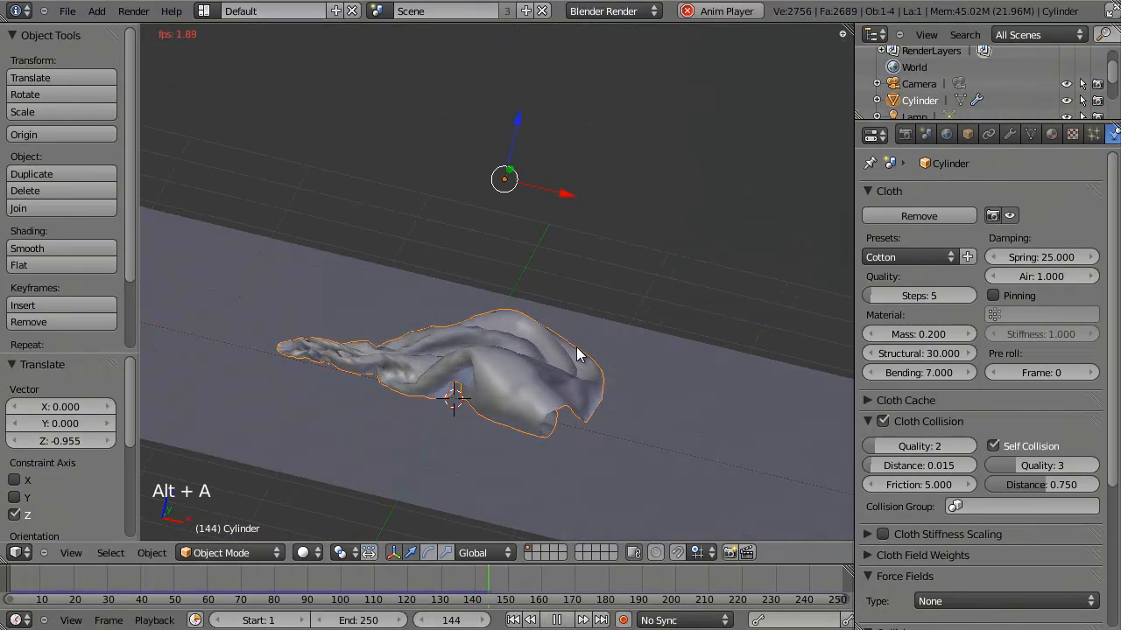
{"action": "middle_click_drag", "start_coordinate": [521, 379], "coordinate": [523, 239]}
{"action": "key", "text": "alt+a"}
{"action": "scroll", "coordinate": [566, 352], "scroll_direction": "up", "scroll_amount": 4}
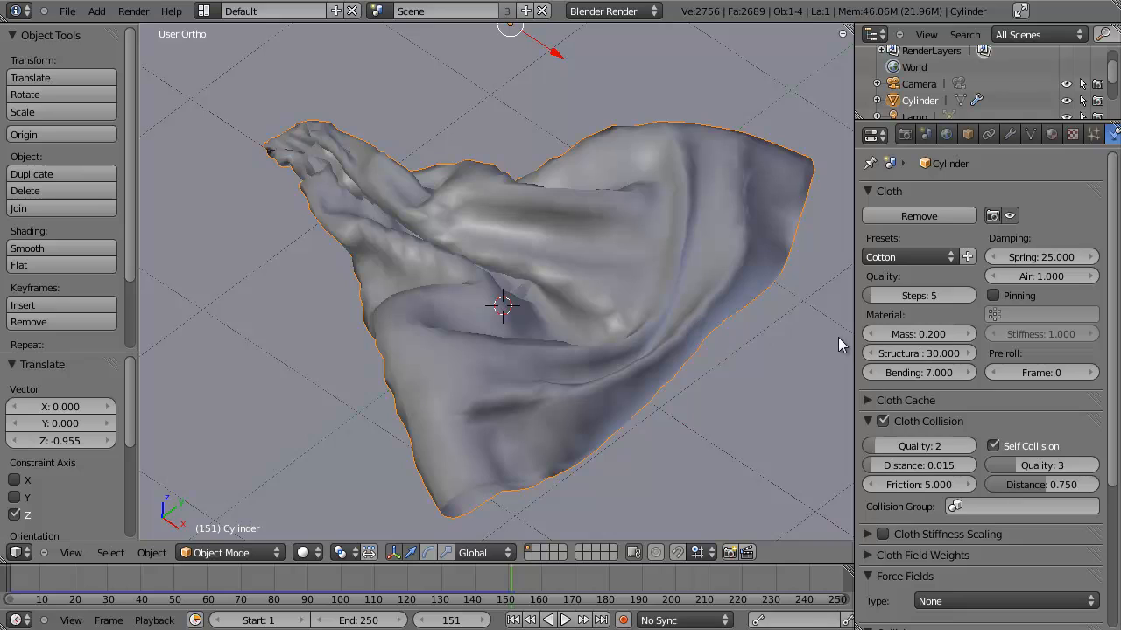
Apply the hat's subdivision surface and cloth modifiers and enter Edit Mode on the resulting mesh
{"action": "left_click", "coordinate": [1009, 133]}
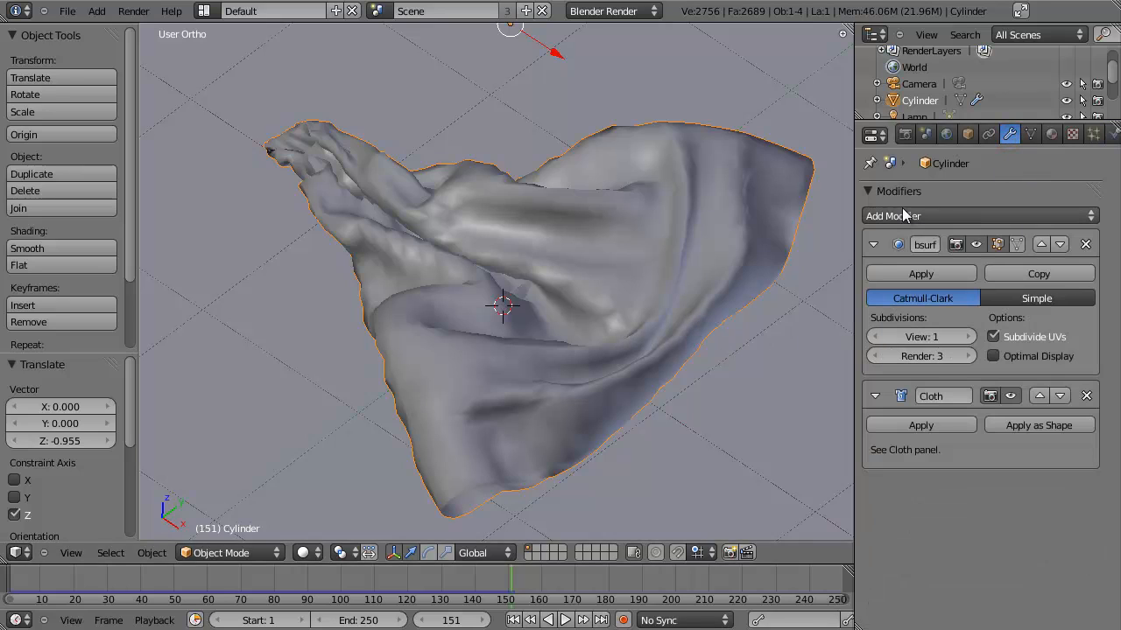
{"action": "left_click", "coordinate": [908, 271]}
{"action": "left_click", "coordinate": [910, 271]}
{"action": "middle_click_drag", "start_coordinate": [640, 341], "coordinate": [539, 274]}
{"action": "key", "text": "Tab"}
{"action": "right_click", "coordinate": [540, 247]}
{"action": "key", "text": "g"}
{"action": "right_click", "coordinate": [566, 166]}
{"action": "right_click", "coordinate": [539, 189]}
{"action": "key", "text": "g"}
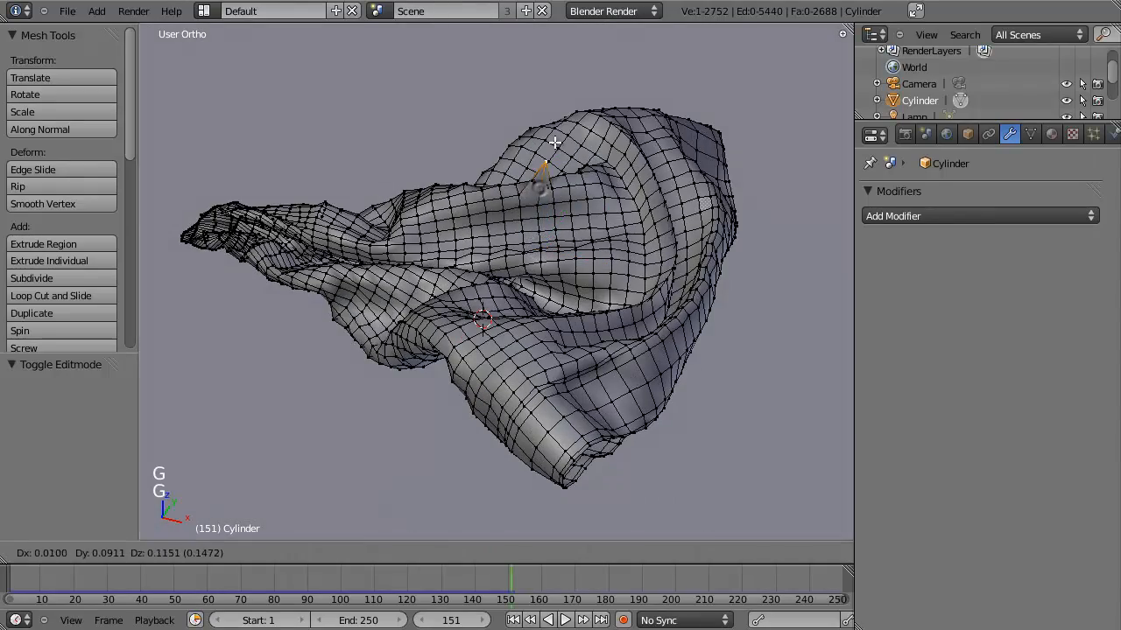
{"action": "right_click", "coordinate": [554, 141]}
{"action": "right_click", "coordinate": [544, 124]}
{"action": "key", "text": "g"}
{"action": "right_click", "coordinate": [551, 105]}
Examine the crumpled hat's mesh from several angles in solid and wireframe shading, closing in on the tip
{"action": "middle_click_drag", "start_coordinate": [553, 193], "coordinate": [632, 368]}
{"action": "scroll", "coordinate": [527, 339], "scroll_direction": "down", "scroll_amount": 2}
{"action": "scroll", "coordinate": [530, 380], "scroll_direction": "up", "scroll_amount": 5}
{"action": "scroll", "coordinate": [560, 311], "scroll_direction": "down", "scroll_amount": 3}
{"action": "scroll", "coordinate": [513, 352], "scroll_direction": "down", "scroll_amount": 3}
{"action": "scroll", "coordinate": [513, 352], "scroll_direction": "up", "scroll_amount": 4}
{"action": "middle_click_drag", "start_coordinate": [543, 376], "coordinate": [598, 438]}
{"action": "scroll", "coordinate": [598, 437], "scroll_direction": "up", "scroll_amount": 3}
{"action": "mouse_move", "coordinate": [460, 407]}
{"action": "middle_mouse_down"}
{"action": "mouse_move", "coordinate": [427, 368]}
{"action": "mouse_move", "coordinate": [660, 386]}
{"action": "mouse_move", "coordinate": [513, 368]}
{"action": "mouse_move", "coordinate": [427, 321]}
{"action": "mouse_move", "coordinate": [548, 262]}
{"action": "mouse_move", "coordinate": [540, 338]}
{"action": "mouse_move", "coordinate": [570, 400]}
{"action": "mouse_move", "coordinate": [555, 288]}
{"action": "mouse_move", "coordinate": [569, 361]}
{"action": "mouse_move", "coordinate": [508, 430]}
{"action": "mouse_move", "coordinate": [520, 380]}
{"action": "mouse_move", "coordinate": [545, 408]}
{"action": "middle_mouse_up"}
{"action": "key", "text": "z"}
{"action": "scroll", "coordinate": [438, 315], "scroll_direction": "down", "scroll_amount": 2}
{"action": "key", "text": "a"}
{"action": "key", "text": "a"}
{"action": "key", "text": "z"}
{"action": "scroll", "coordinate": [464, 305], "scroll_direction": "up", "scroll_amount": 4}
{"action": "scroll", "coordinate": [536, 311], "scroll_direction": "up", "scroll_amount": 2}
{"action": "key", "text": "Tab"}
{"action": "key", "text": "Tab"}
Clear the selection and circle-select the vertices of the hat's crumpled tip in wireframe shading
{"action": "key", "text": "a"}
{"action": "key", "text": "z"}
{"action": "key", "text": "c"}
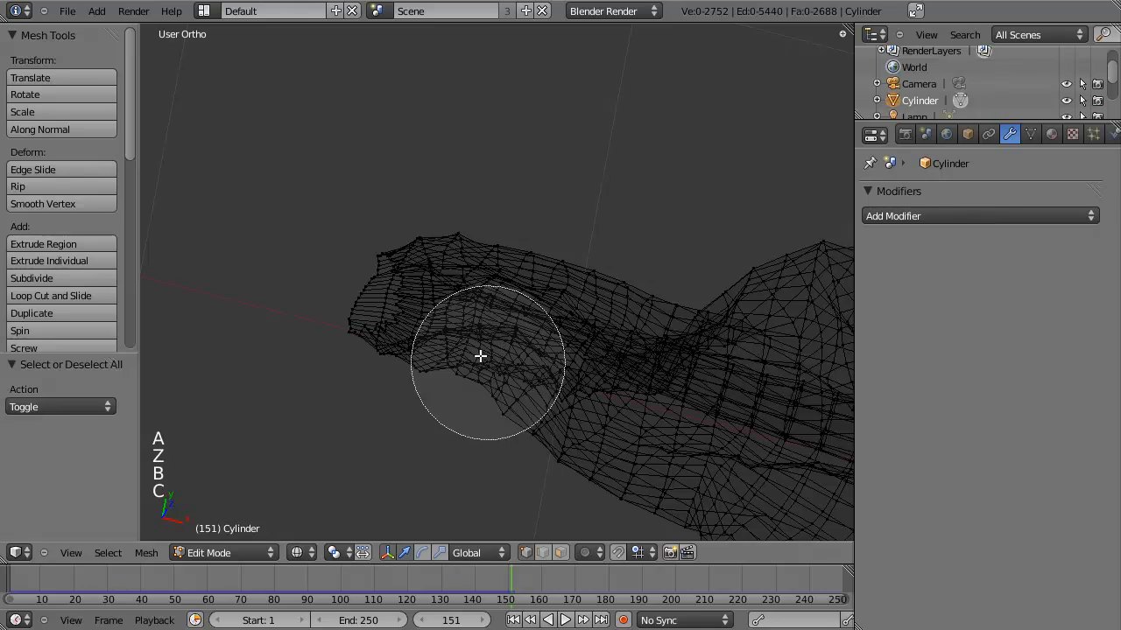
{"action": "mouse_move", "coordinate": [480, 355]}
{"action": "left_mouse_down"}
{"action": "mouse_move", "coordinate": [426, 257]}
{"action": "mouse_move", "coordinate": [457, 301]}
{"action": "mouse_move", "coordinate": [515, 286]}
{"action": "mouse_move", "coordinate": [499, 330]}
{"action": "mouse_move", "coordinate": [531, 270]}
{"action": "left_mouse_up"}
{"action": "right_click", "coordinate": [531, 271]}
{"action": "scroll", "coordinate": [480, 323], "scroll_direction": "down", "scroll_amount": 2}
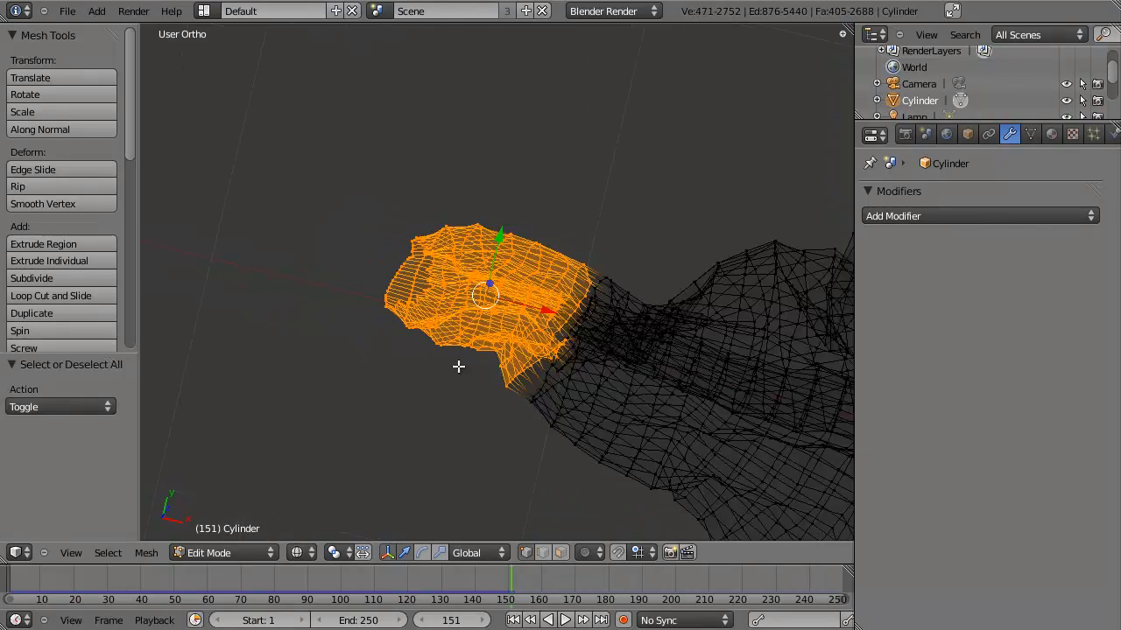
Return to solid shading and smooth the selected tip vertices once
{"action": "key", "text": "z"}
{"action": "scroll", "coordinate": [458, 365], "scroll_direction": "up", "scroll_amount": 5}
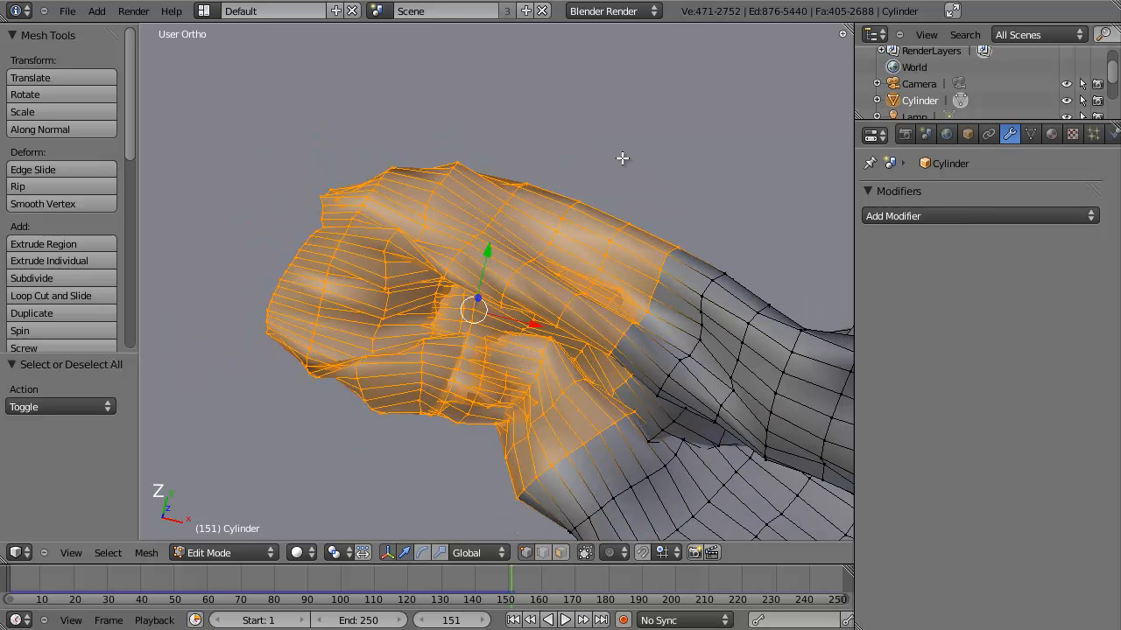
{"action": "key", "text": "w"}
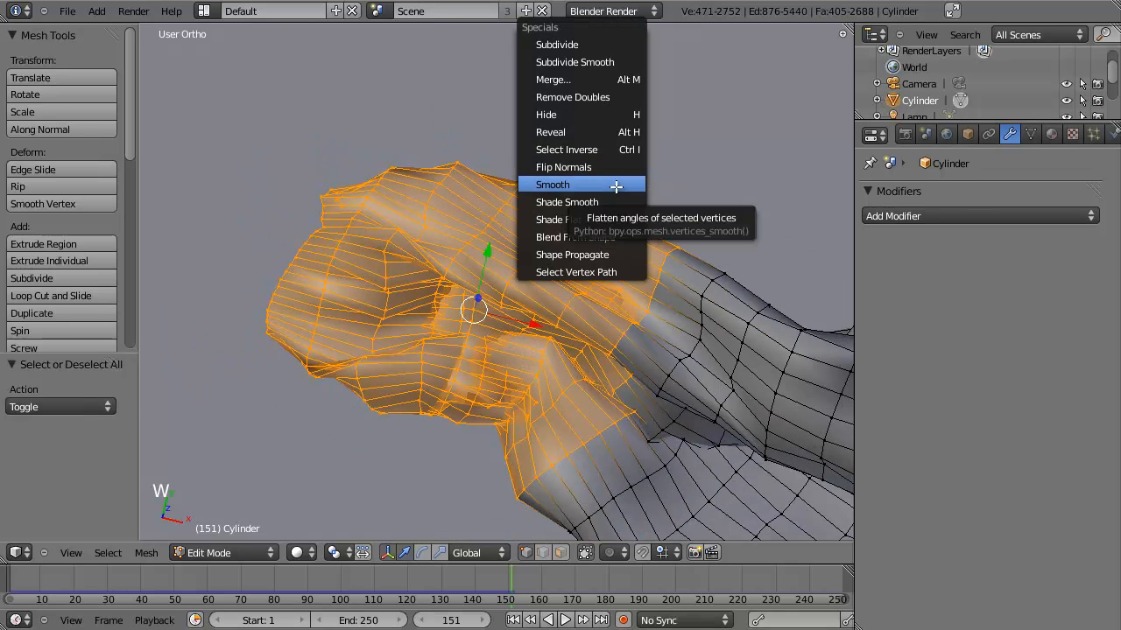
{"action": "left_click", "coordinate": [616, 186]}
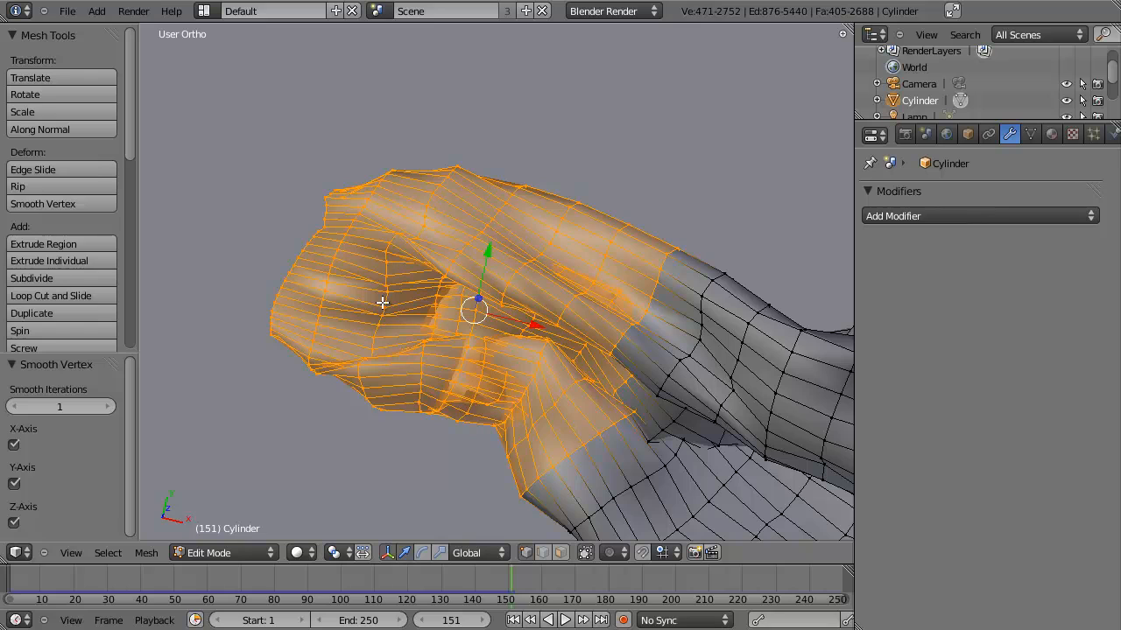
{"action": "key", "text": "w"}
{"action": "left_click", "coordinate": [744, 160]}
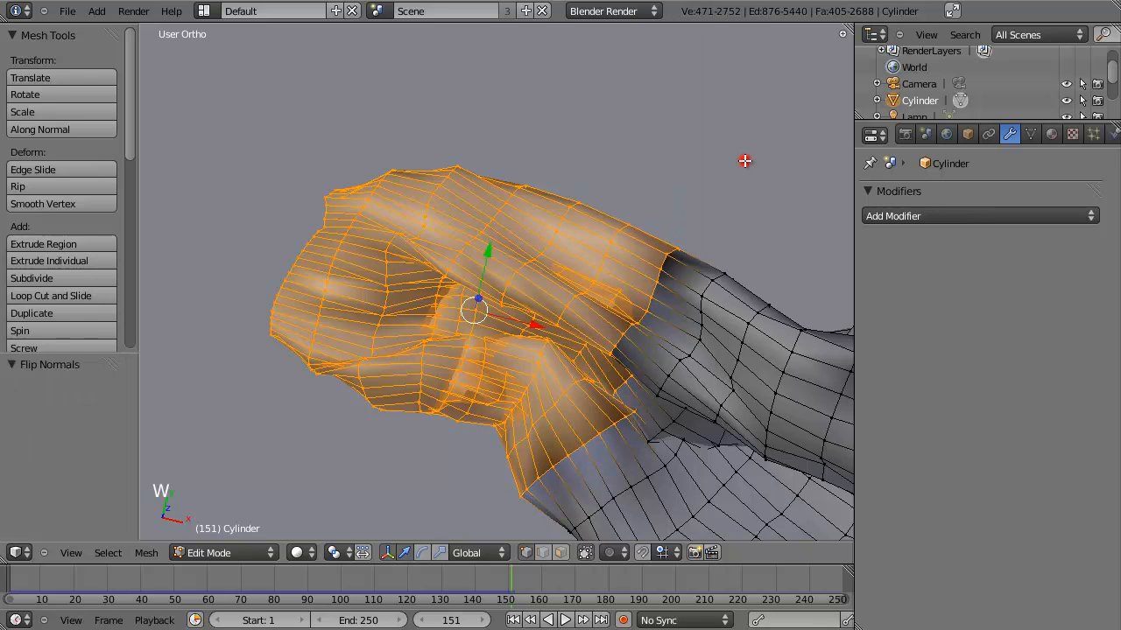
{"action": "key", "text": "ctrl+z"}
Apply the Smooth operation to the selected tip vertices two more times
{"action": "key", "text": "w"}
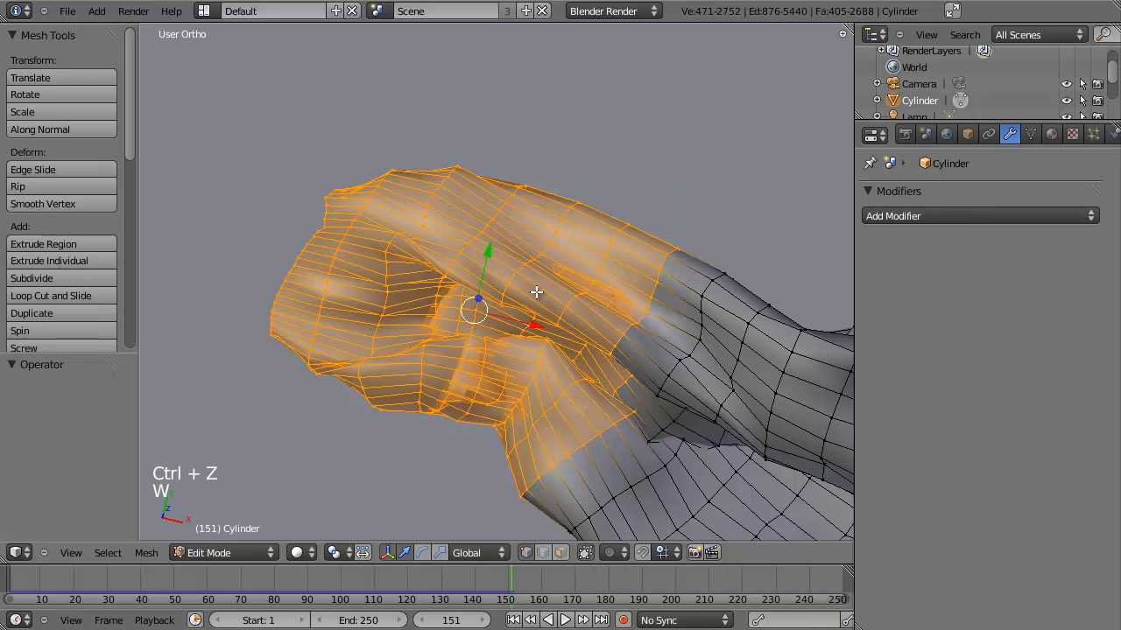
{"action": "key", "text": "w"}
{"action": "left_click", "coordinate": [724, 357]}
{"action": "key", "text": "w"}
{"action": "left_click", "coordinate": [724, 359]}
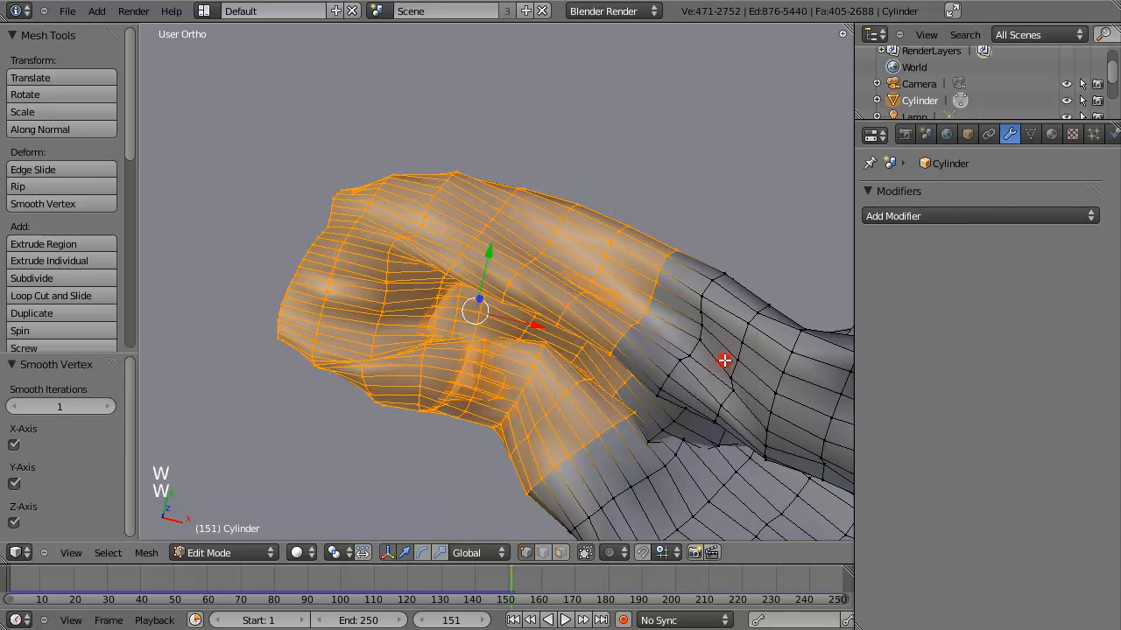
Smooth the selected tip vertices three more times and return to Object Mode
{"action": "key", "text": "w"}
{"action": "left_click", "coordinate": [724, 359]}
{"action": "key", "text": "w"}
{"action": "left_click", "coordinate": [724, 361]}
{"action": "key", "text": "w"}
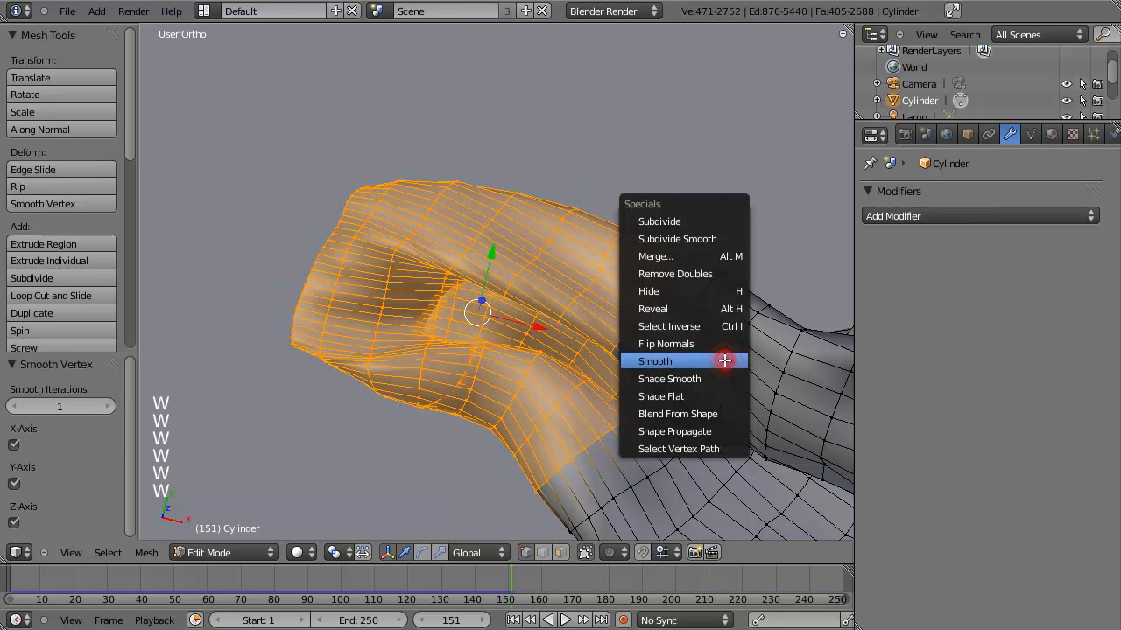
{"action": "left_click", "coordinate": [724, 360]}
{"action": "key", "text": "Tab"}
{"action": "middle_click_drag", "start_coordinate": [652, 383], "coordinate": [638, 260]}
{"action": "key", "text": "Tab"}
{"action": "key", "text": "Tab"}
{"action": "scroll", "coordinate": [524, 381], "scroll_direction": "up", "scroll_amount": 6}
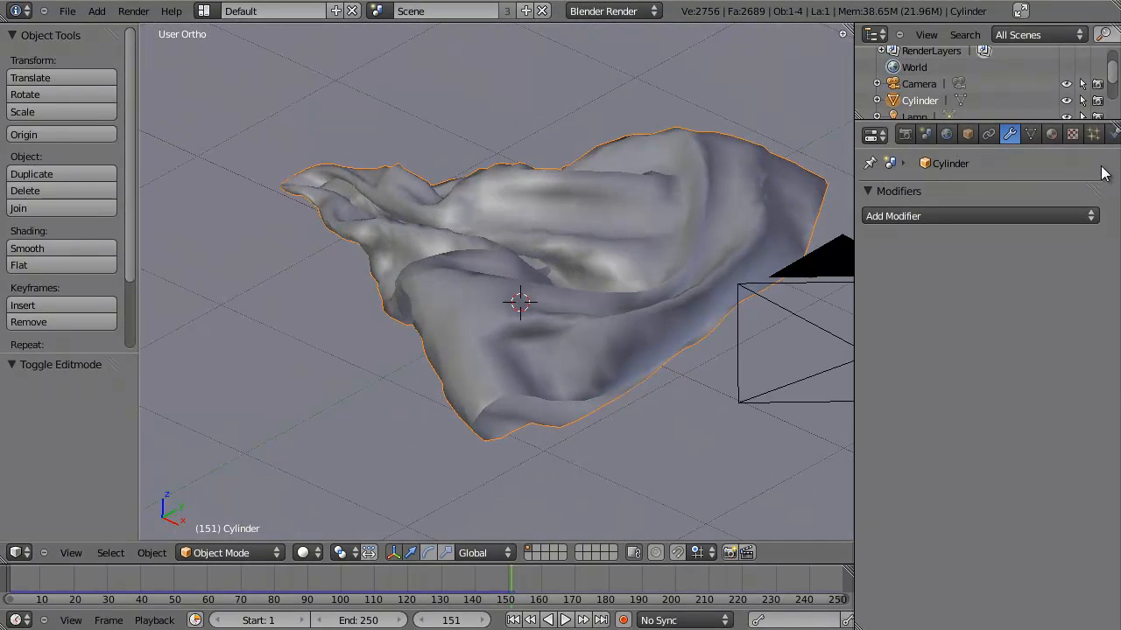
Add a particle system to the hat and set its type to Hair
{"action": "left_click", "coordinate": [1093, 134]}
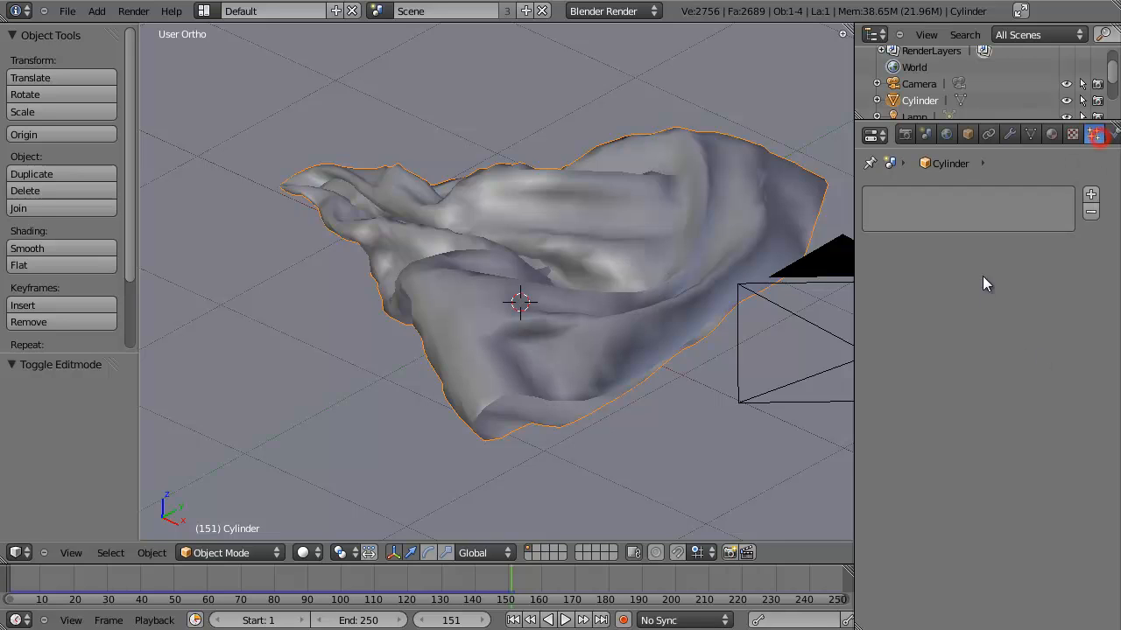
{"action": "left_click", "coordinate": [1091, 196]}
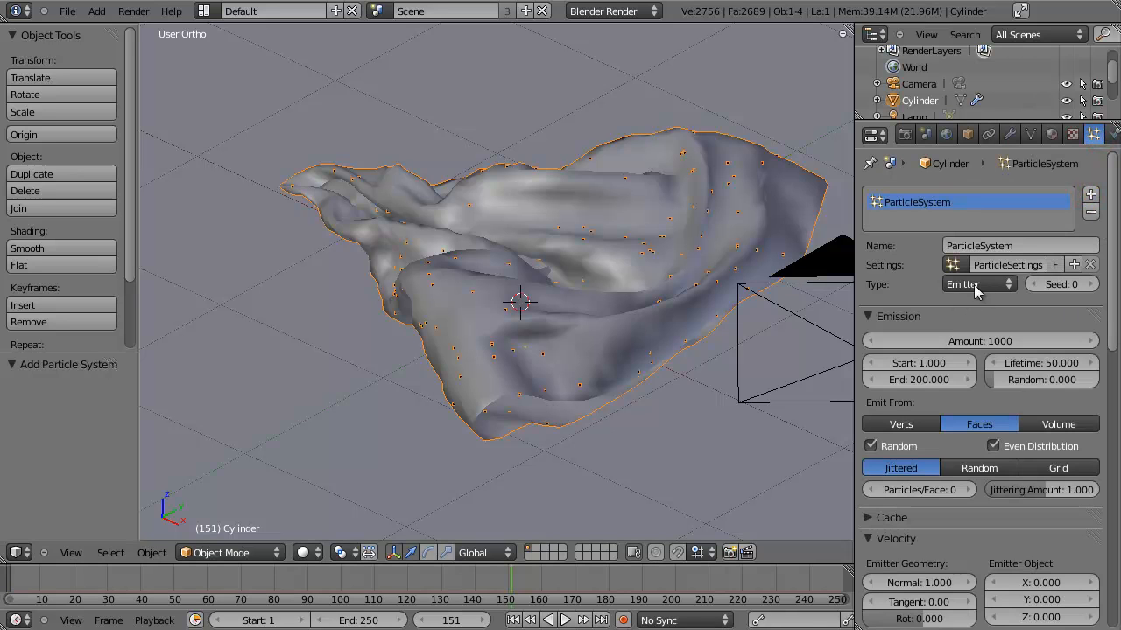
{"action": "left_click", "coordinate": [979, 247]}
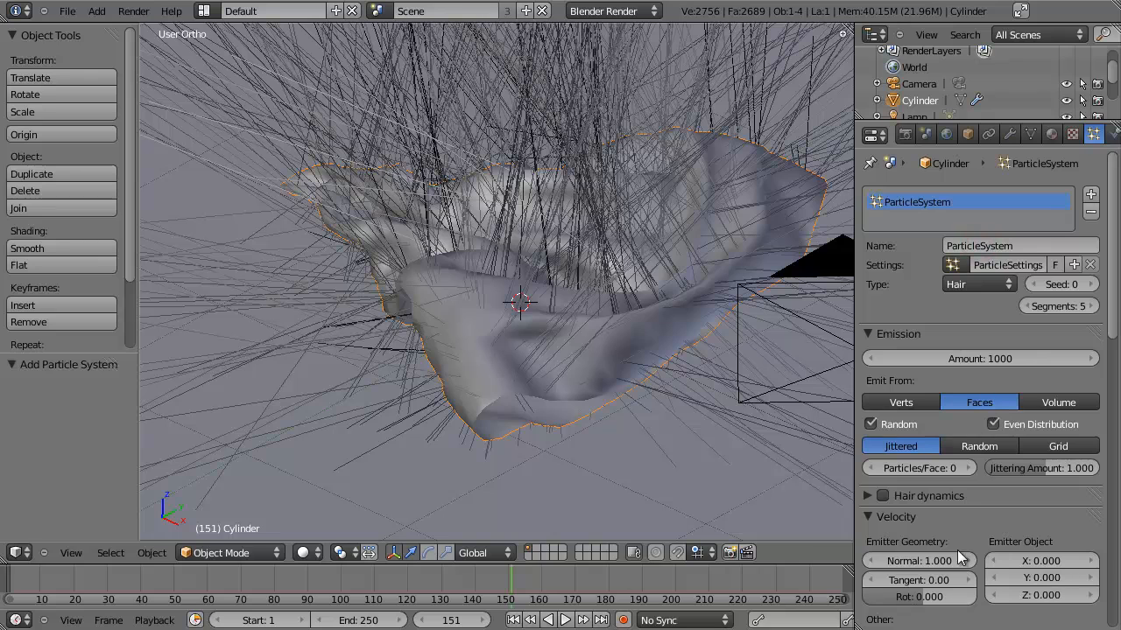
Shorten the hair by setting the normal emitter velocity to 0.010
{"action": "left_click_drag", "start_coordinate": [893, 559], "coordinate": [791, 556]}
{"action": "scroll", "coordinate": [584, 219], "scroll_direction": "up", "scroll_amount": 3}
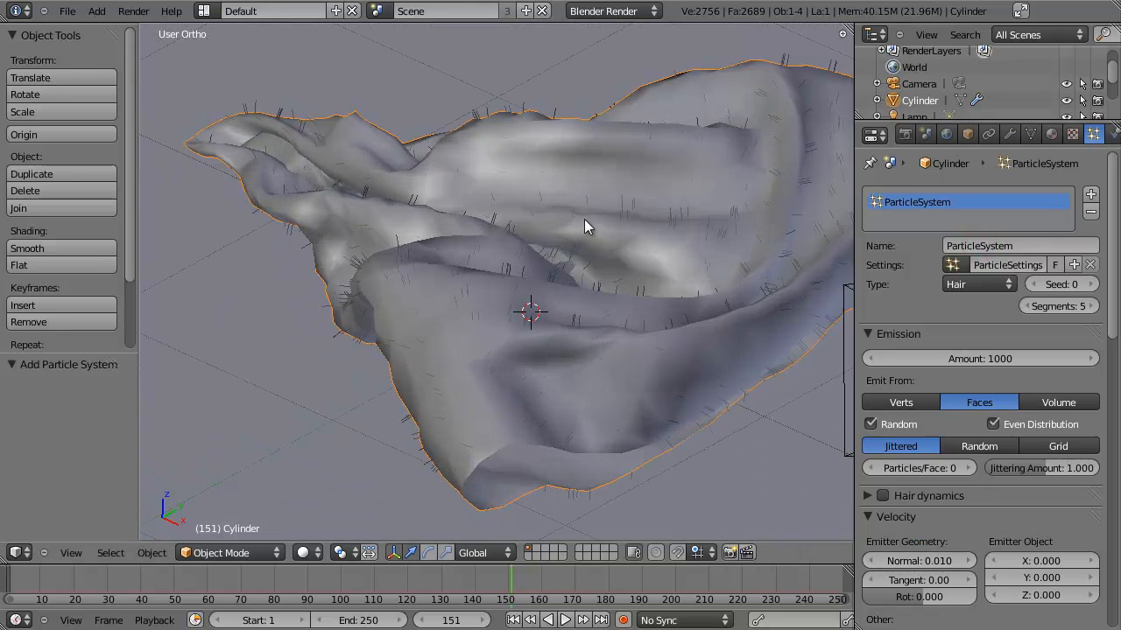
{"action": "middle_click_drag", "start_coordinate": [410, 232], "coordinate": [510, 347]}
{"action": "scroll", "coordinate": [510, 347], "scroll_direction": "down", "scroll_amount": 3}
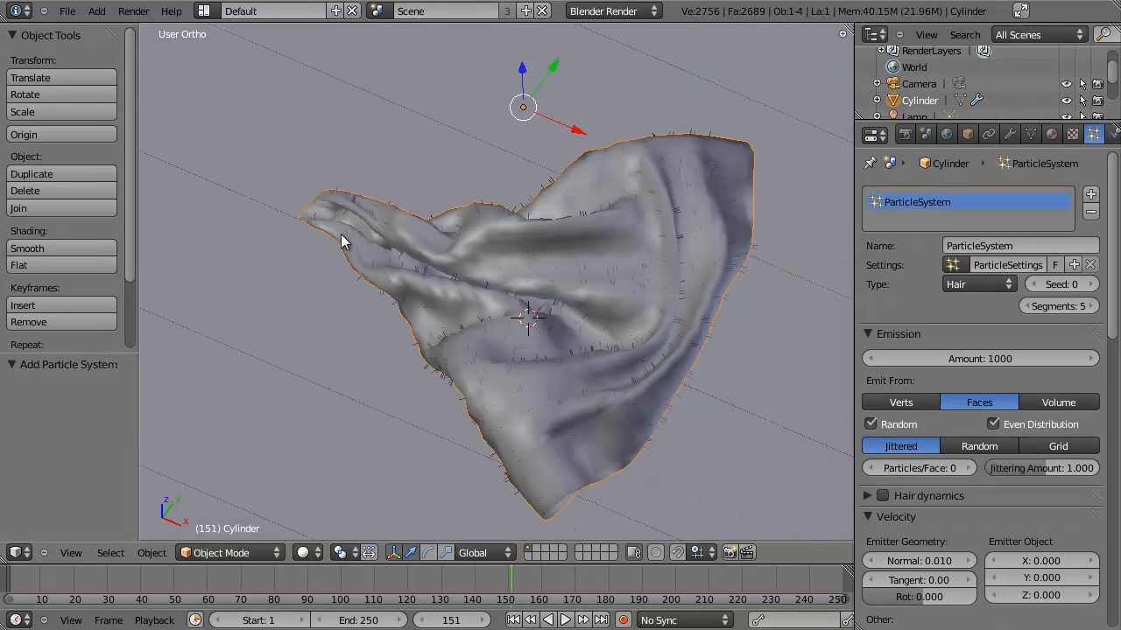
{"action": "scroll", "coordinate": [342, 237], "scroll_direction": "up", "scroll_amount": 4}
{"action": "scroll", "coordinate": [679, 249], "scroll_direction": "down", "scroll_amount": 3}
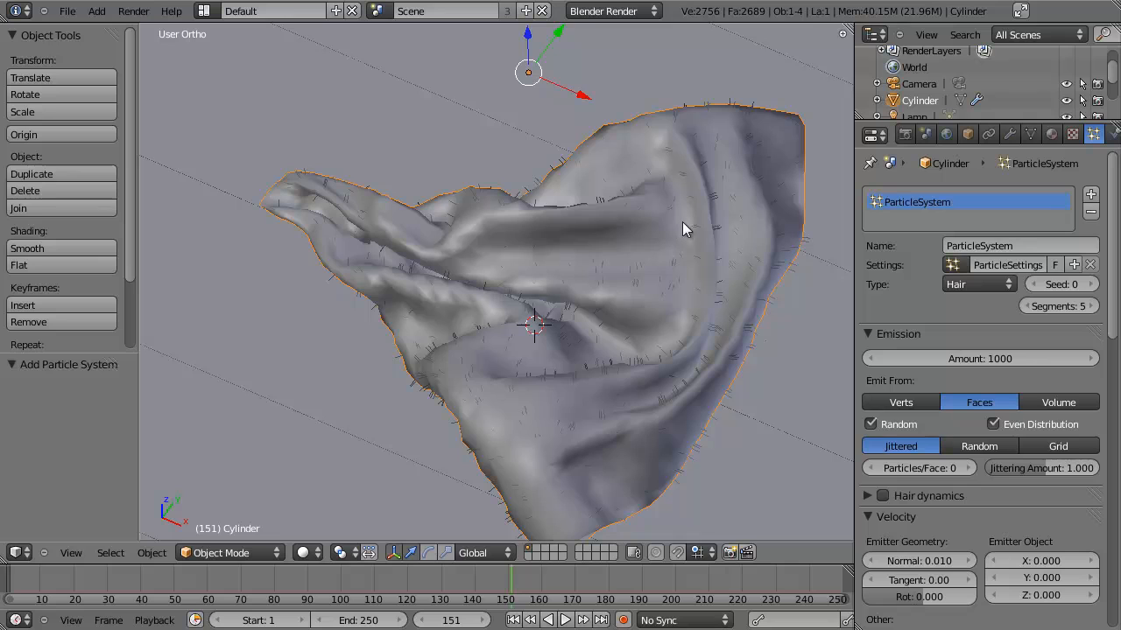
Set the Brownian force of the hair particles to 0.020 to make the strands irregular
{"action": "scroll", "coordinate": [969, 390], "scroll_direction": "down", "scroll_amount": 5}
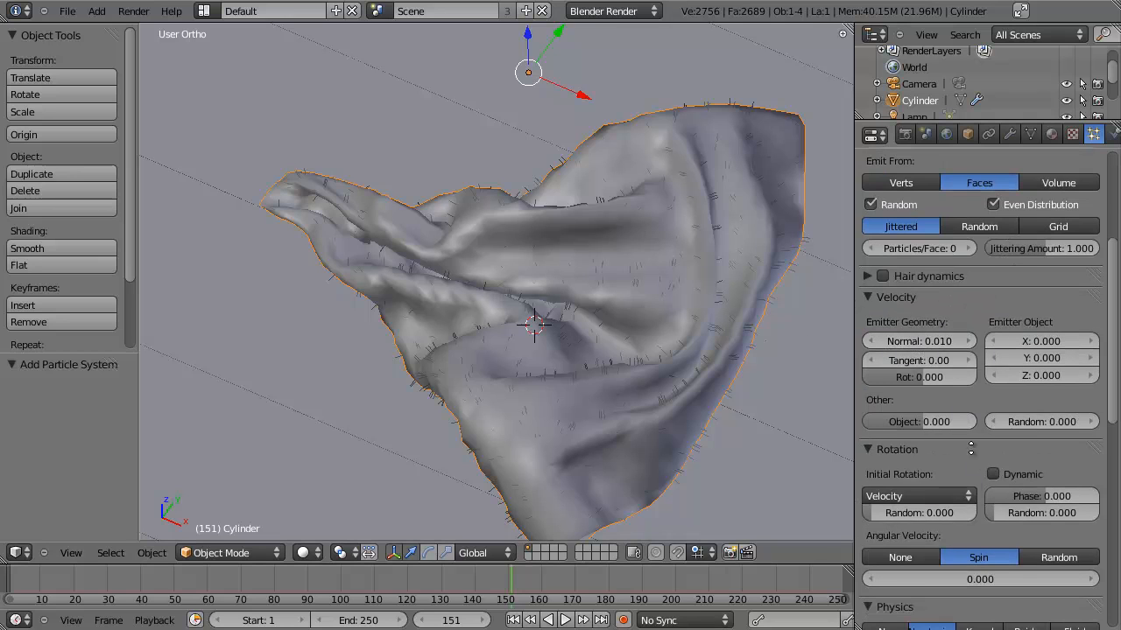
{"action": "scroll", "coordinate": [970, 448], "scroll_direction": "down", "scroll_amount": 5}
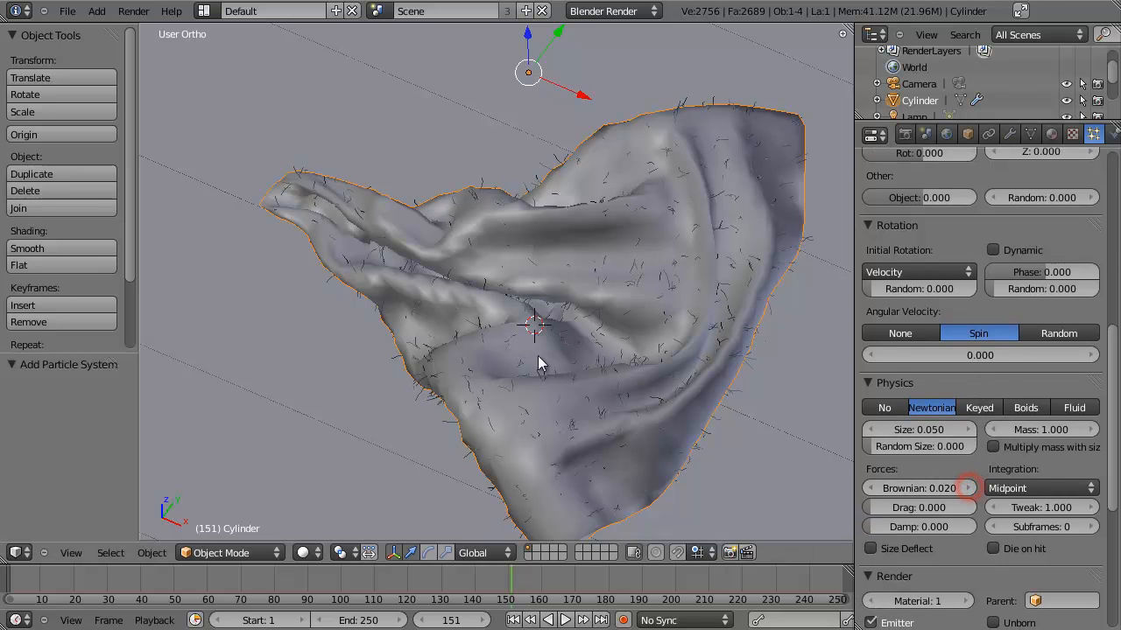
{"action": "scroll", "coordinate": [538, 363], "scroll_direction": "up", "scroll_amount": 8}
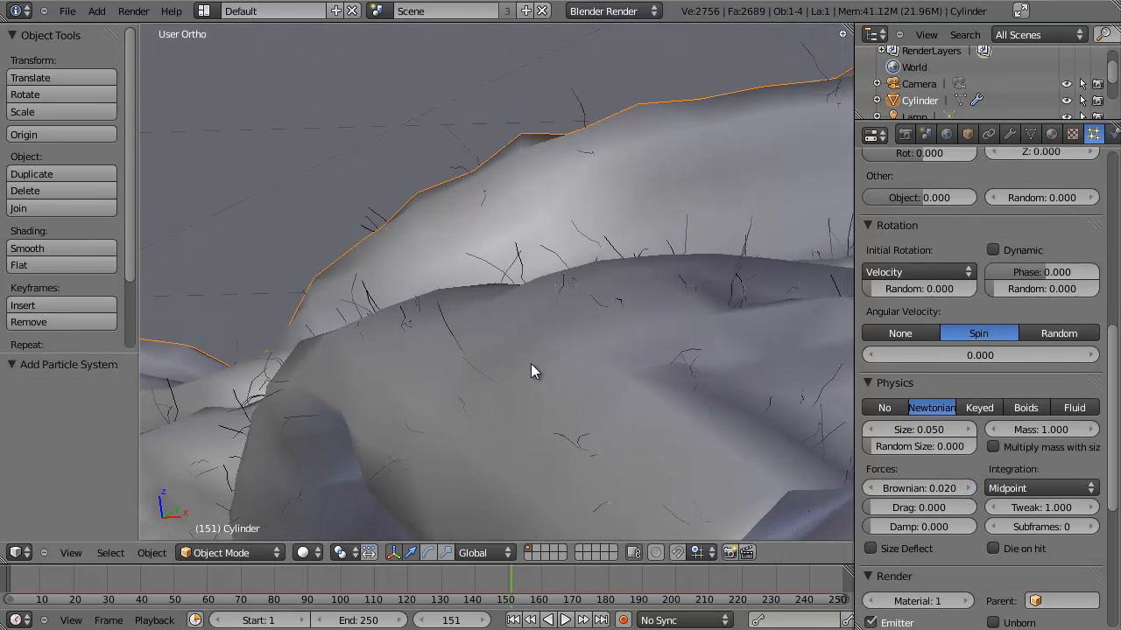
{"action": "scroll", "coordinate": [531, 363], "scroll_direction": "down", "scroll_amount": 8}
Set the hair particle emission amount to 100000
{"action": "scroll", "coordinate": [1065, 340], "scroll_direction": "up", "scroll_amount": 10}
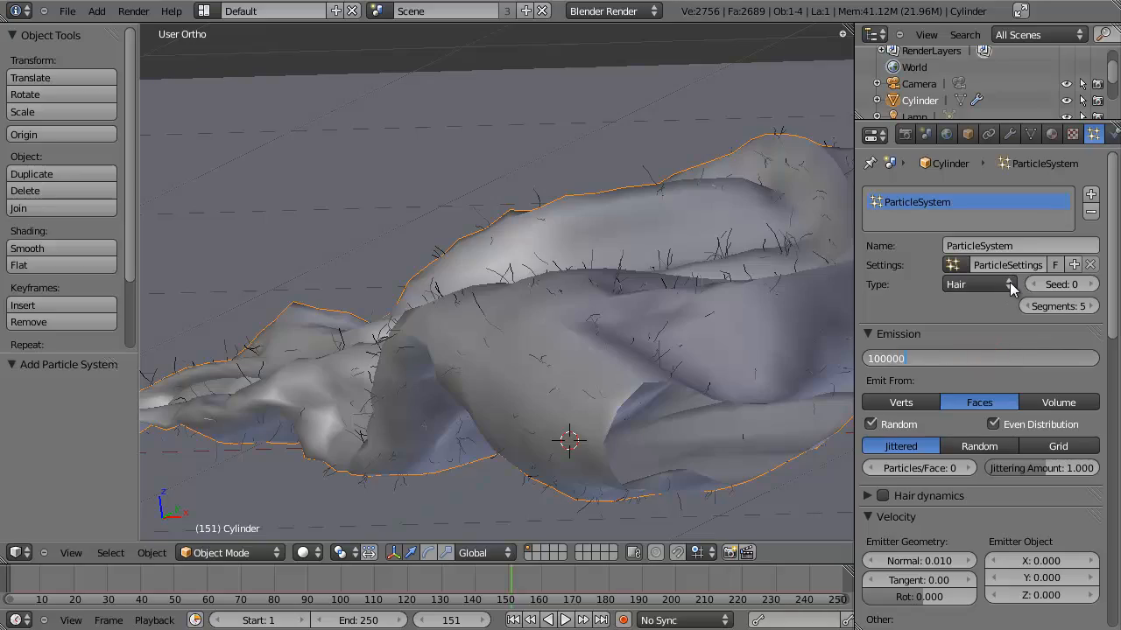
{"action": "key", "text": "Return"}
Examine the dense fur over the whole hat from several angles, from the folded tip to the brim
{"action": "scroll", "coordinate": [606, 249], "scroll_direction": "up", "scroll_amount": 1}
{"action": "middle_click_drag", "start_coordinate": [608, 248], "coordinate": [557, 333]}
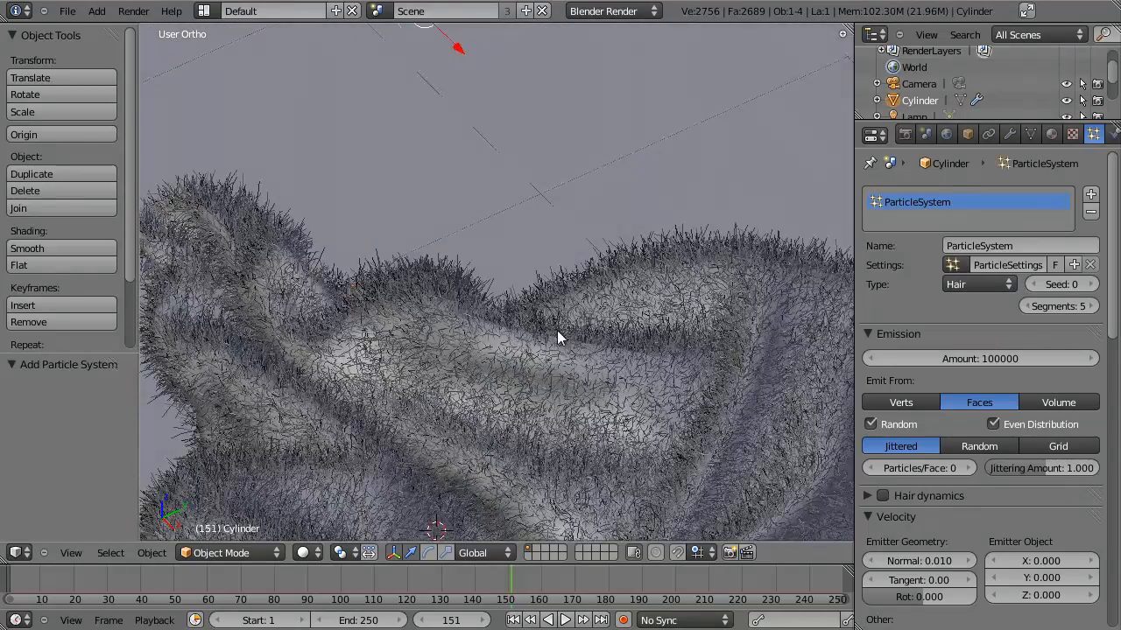
{"action": "scroll", "coordinate": [552, 336], "scroll_direction": "down", "scroll_amount": 3}
{"action": "middle_click_drag", "start_coordinate": [502, 375], "coordinate": [605, 281], "text": "shift"}
{"action": "scroll", "coordinate": [605, 281], "scroll_direction": "up", "scroll_amount": 4}
{"action": "middle_click_drag", "start_coordinate": [632, 160], "coordinate": [538, 326], "text": "shift"}
{"action": "scroll", "coordinate": [567, 291], "scroll_direction": "down", "scroll_amount": 4}
{"action": "scroll", "coordinate": [506, 347], "scroll_direction": "up", "scroll_amount": 7}
{"action": "scroll", "coordinate": [542, 331], "scroll_direction": "down", "scroll_amount": 4}
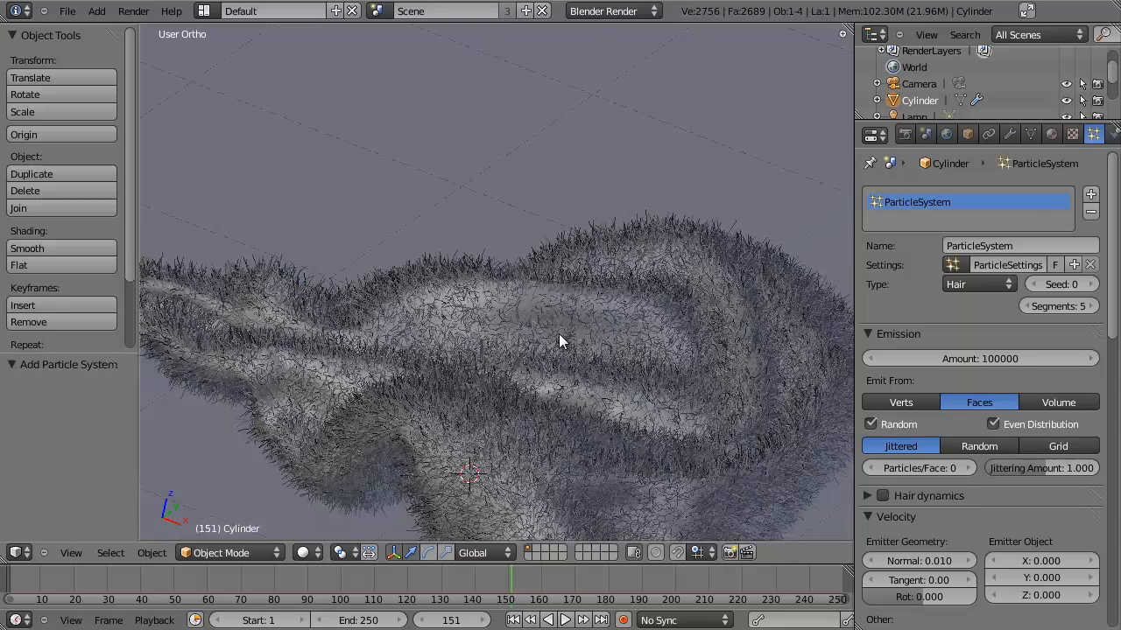
{"action": "scroll", "coordinate": [490, 326], "scroll_direction": "up", "scroll_amount": 4}
{"action": "scroll", "coordinate": [506, 408], "scroll_direction": "down", "scroll_amount": 3}
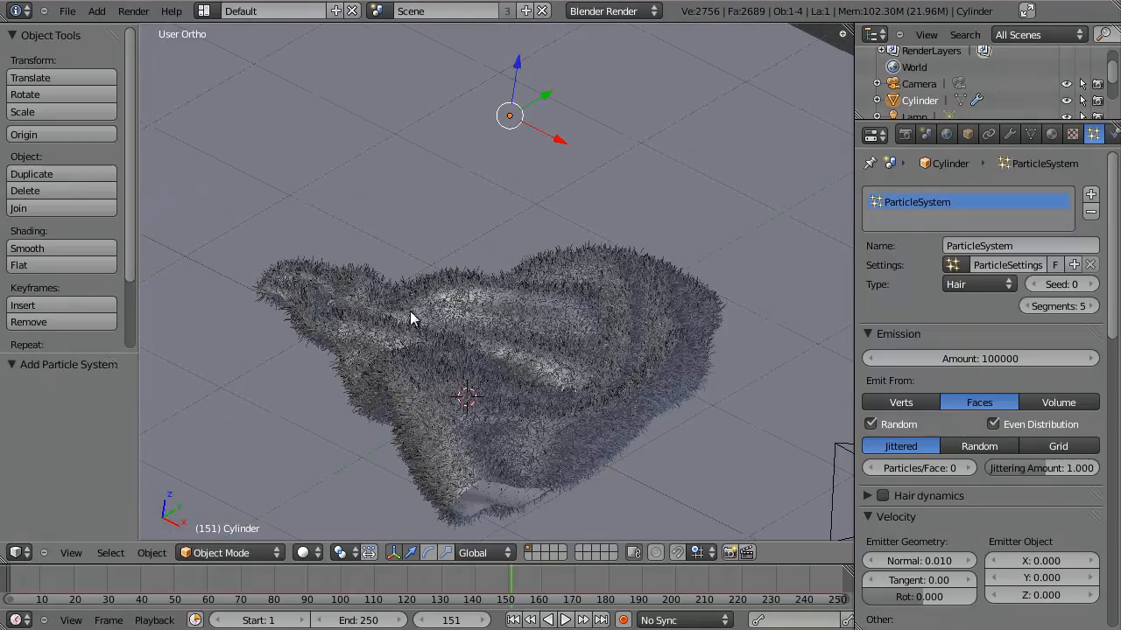
{"action": "scroll", "coordinate": [540, 443], "scroll_direction": "up", "scroll_amount": 1}
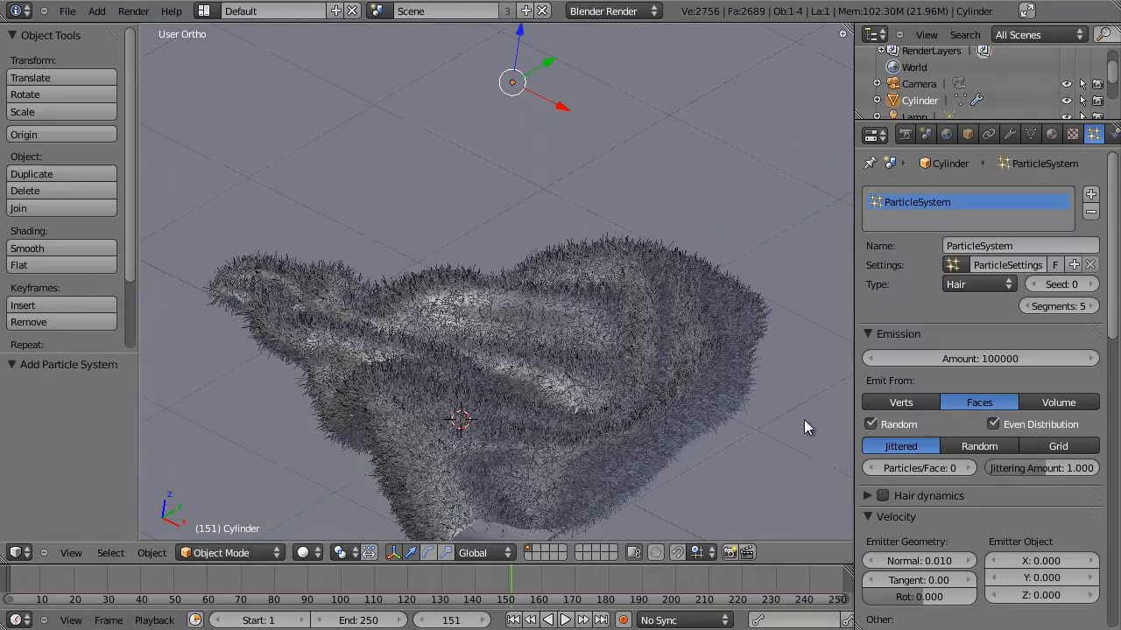
{"action": "scroll", "coordinate": [619, 352], "scroll_direction": "up", "scroll_amount": 3}
{"action": "middle_click_drag", "start_coordinate": [625, 232], "coordinate": [475, 263]}
{"action": "middle_click_drag", "start_coordinate": [790, 195], "coordinate": [424, 332]}
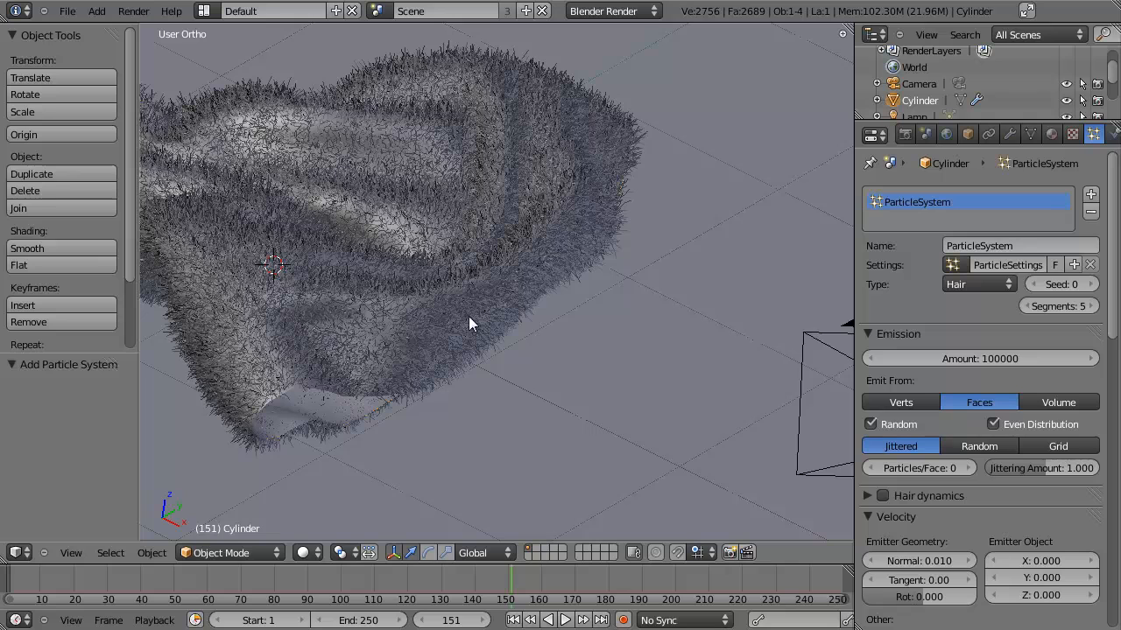
{"action": "scroll", "coordinate": [621, 312], "scroll_direction": "down", "scroll_amount": 4}
{"action": "middle_click_drag", "start_coordinate": [621, 313], "coordinate": [513, 388]}
{"action": "scroll", "coordinate": [439, 208], "scroll_direction": "up", "scroll_amount": 2}
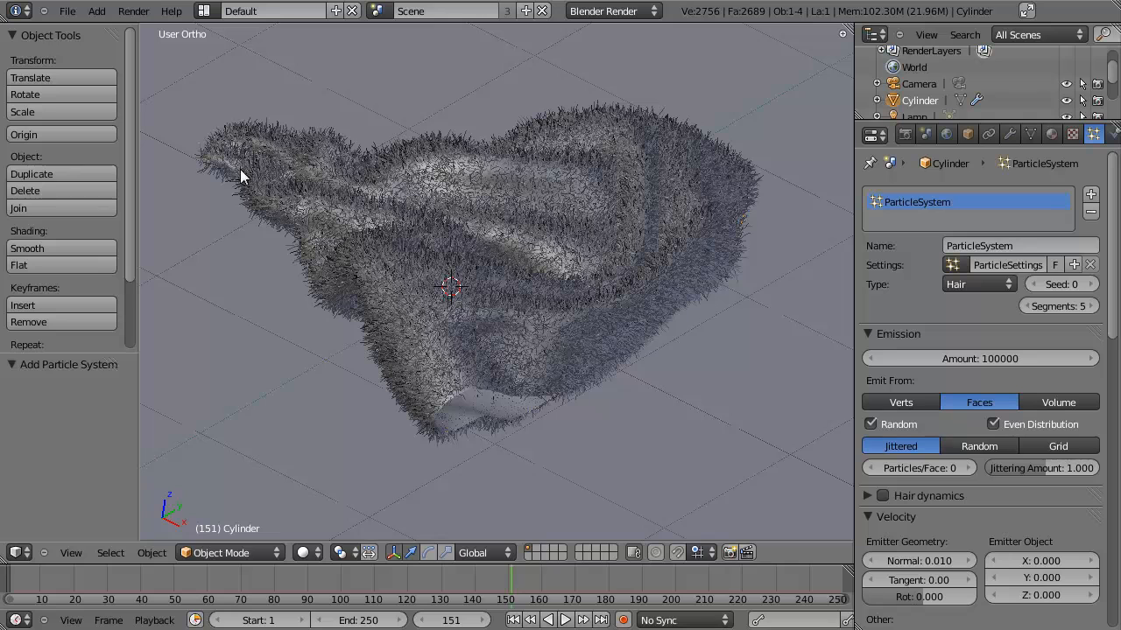
{"action": "scroll", "coordinate": [597, 383], "scroll_direction": "up", "scroll_amount": 2}
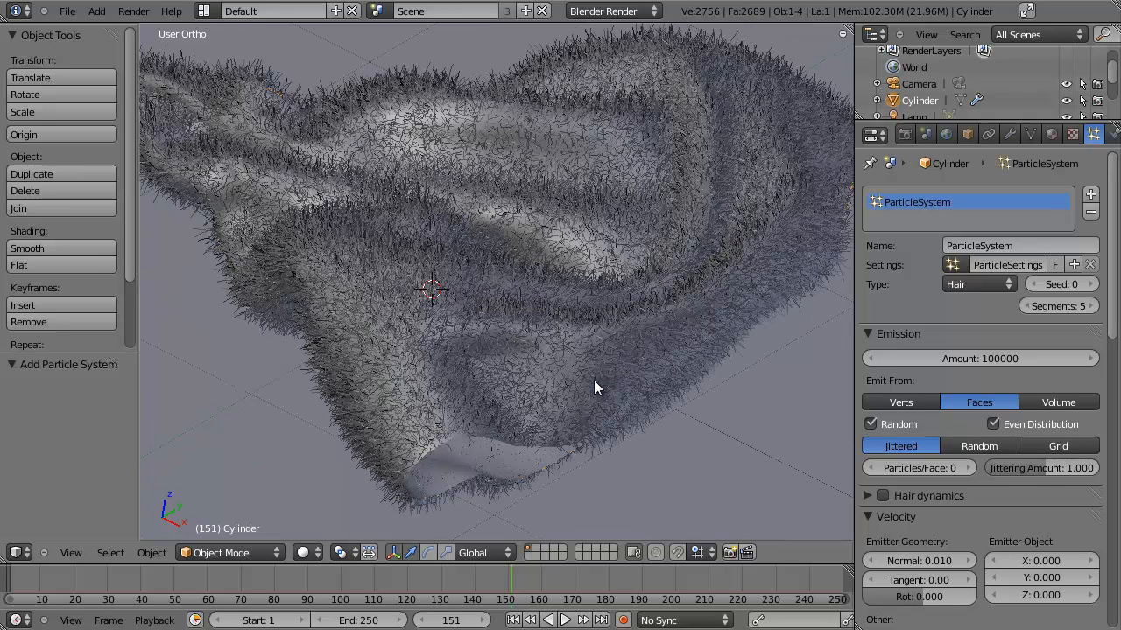
Add a vertex group to the hat's mesh and select all of its vertices in Edit Mode
{"action": "left_click", "coordinate": [1026, 132]}
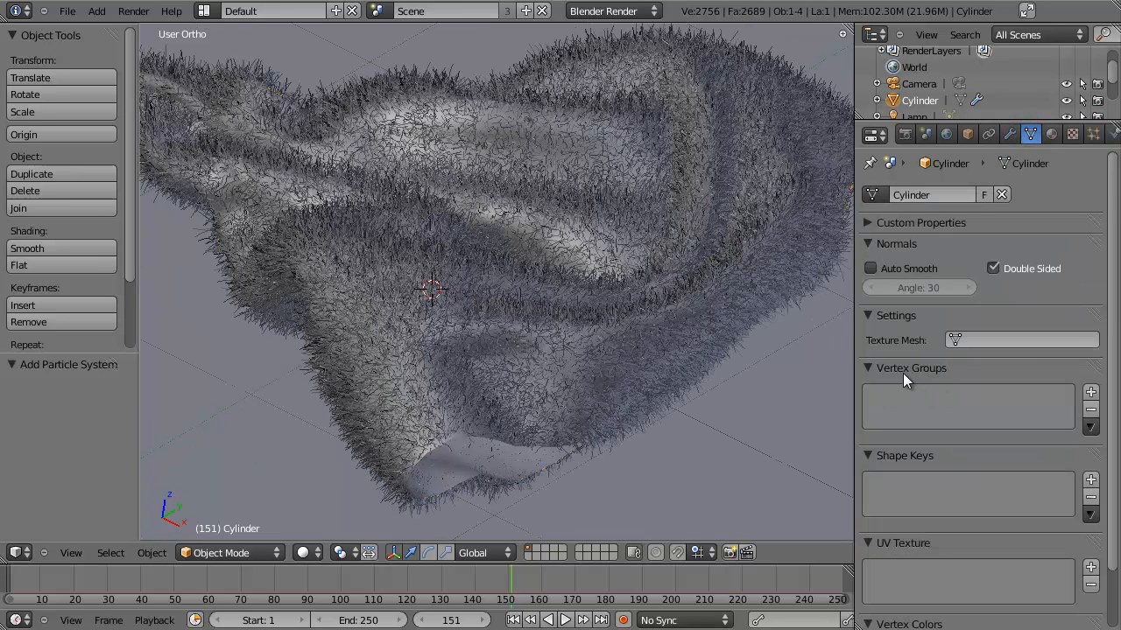
{"action": "scroll", "coordinate": [928, 306], "scroll_direction": "down", "scroll_amount": 2}
{"action": "left_click", "coordinate": [1090, 327]}
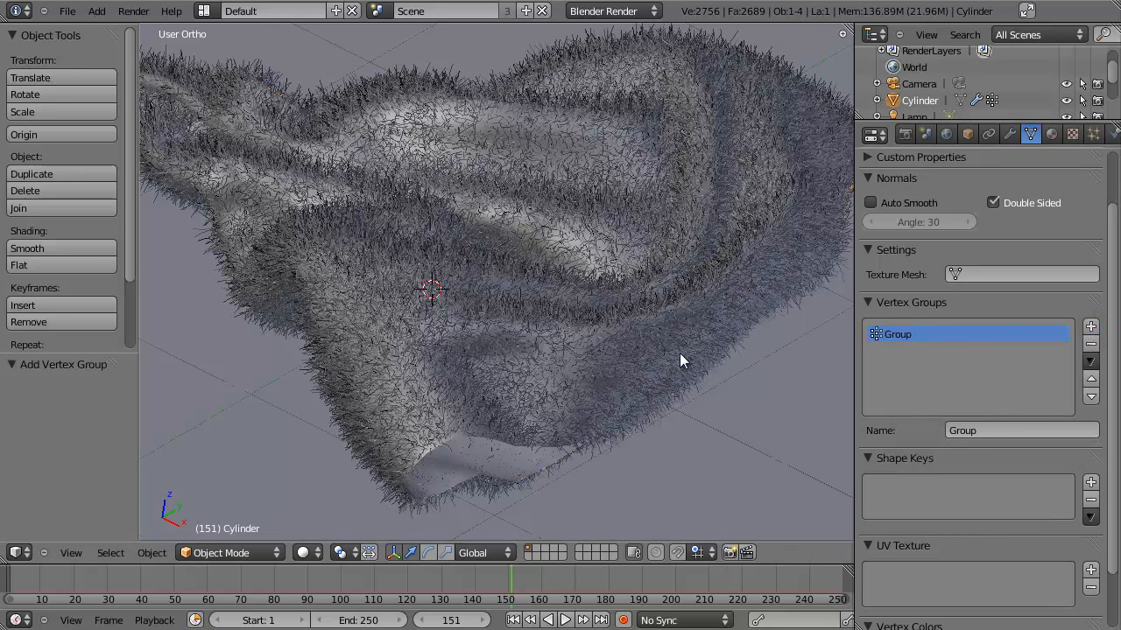
{"action": "key", "text": "Tab"}
{"action": "scroll", "coordinate": [530, 321], "scroll_direction": "down", "scroll_amount": 3}
{"action": "key", "text": "a"}
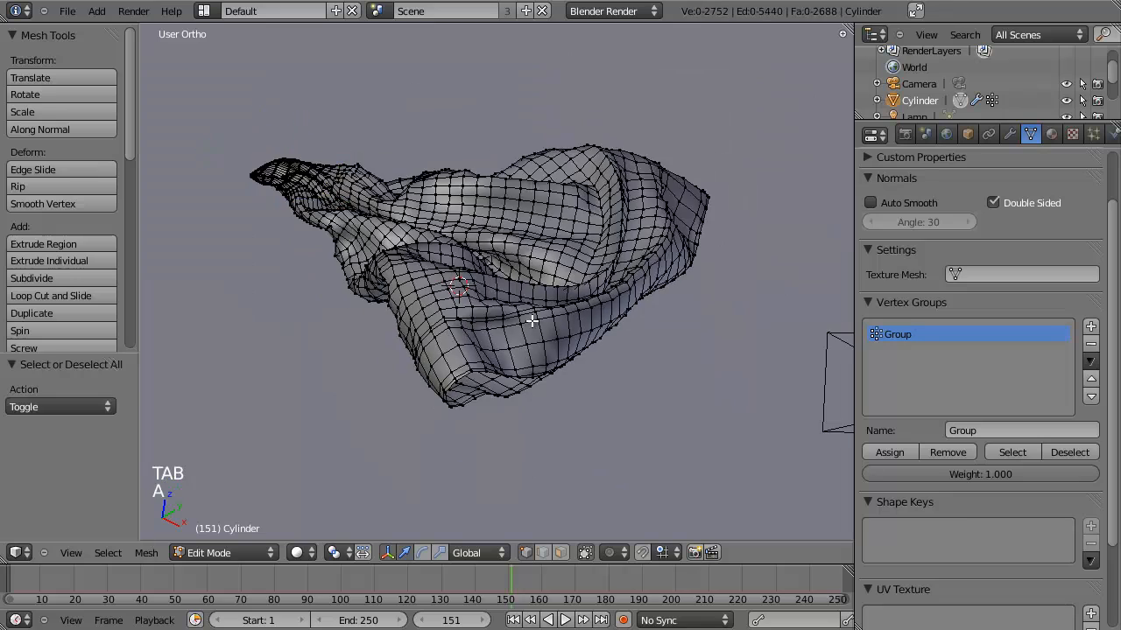
{"action": "key", "text": "a"}
{"action": "scroll", "coordinate": [533, 350], "scroll_direction": "up", "scroll_amount": 3}
{"action": "scroll", "coordinate": [525, 412], "scroll_direction": "up", "scroll_amount": 2}
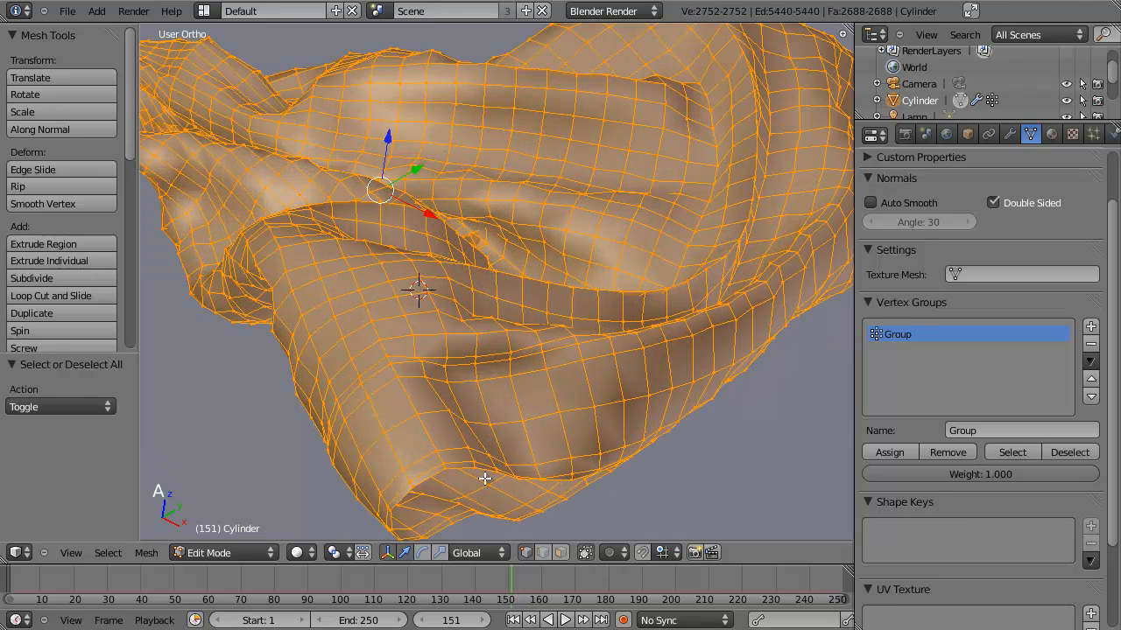
Deselect six edge loops around the hat's brim and assign the remaining vertices to the vertex group at weight 1.000
{"action": "right_click", "coordinate": [559, 479], "text": "alt+shift"}
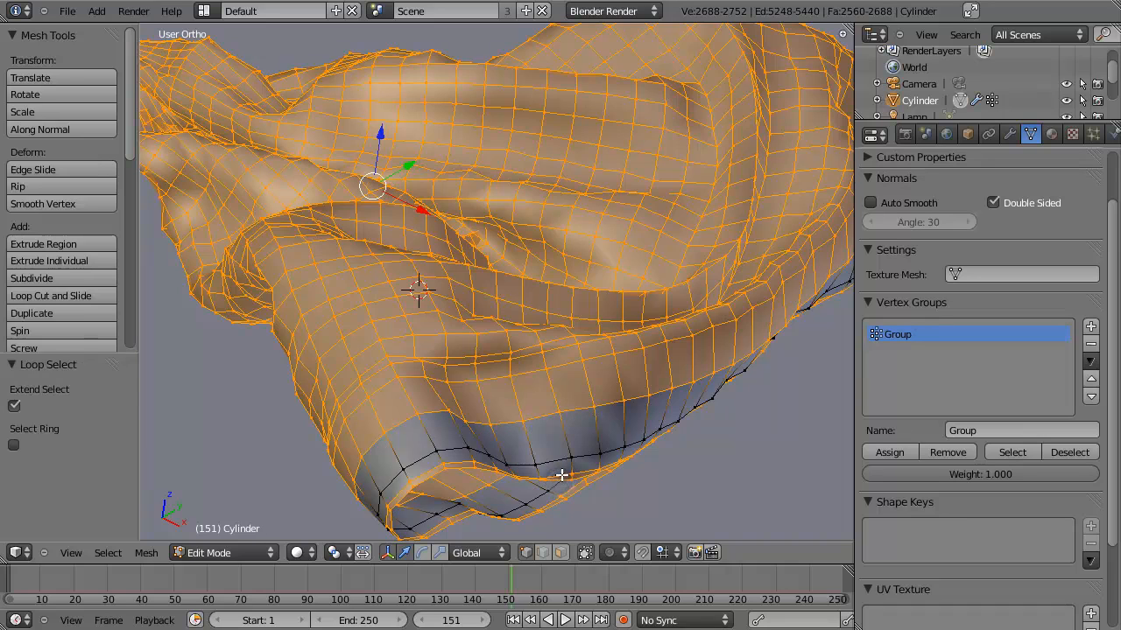
{"action": "right_click", "coordinate": [558, 478], "text": "alt+shift"}
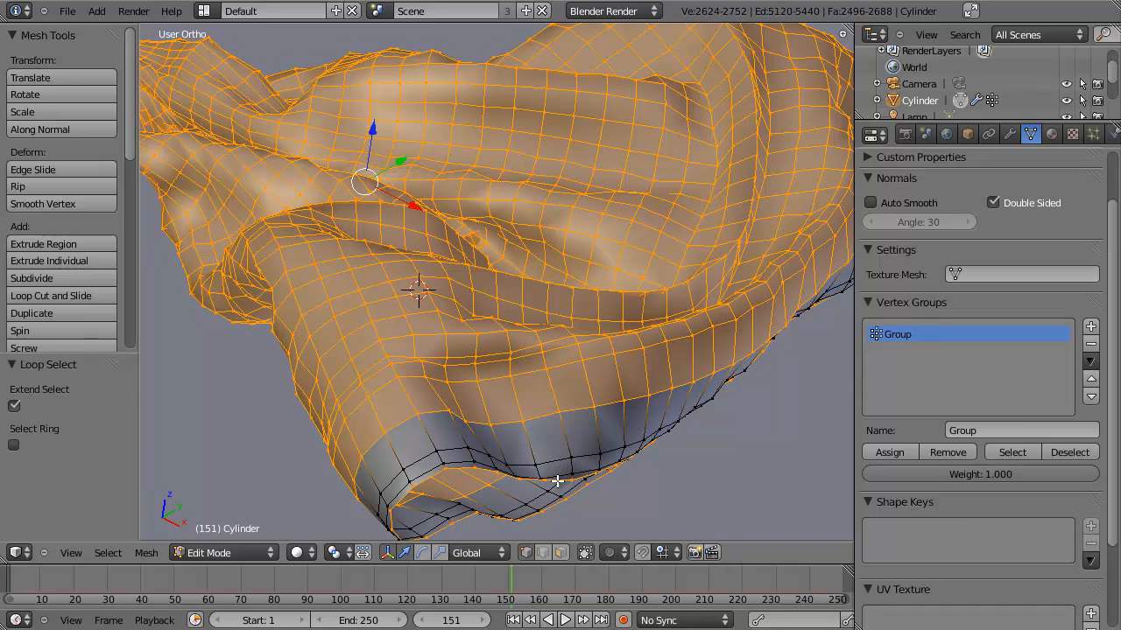
{"action": "right_click", "coordinate": [555, 478], "text": "alt+shift"}
{"action": "right_click", "coordinate": [541, 417], "text": "alt+shift"}
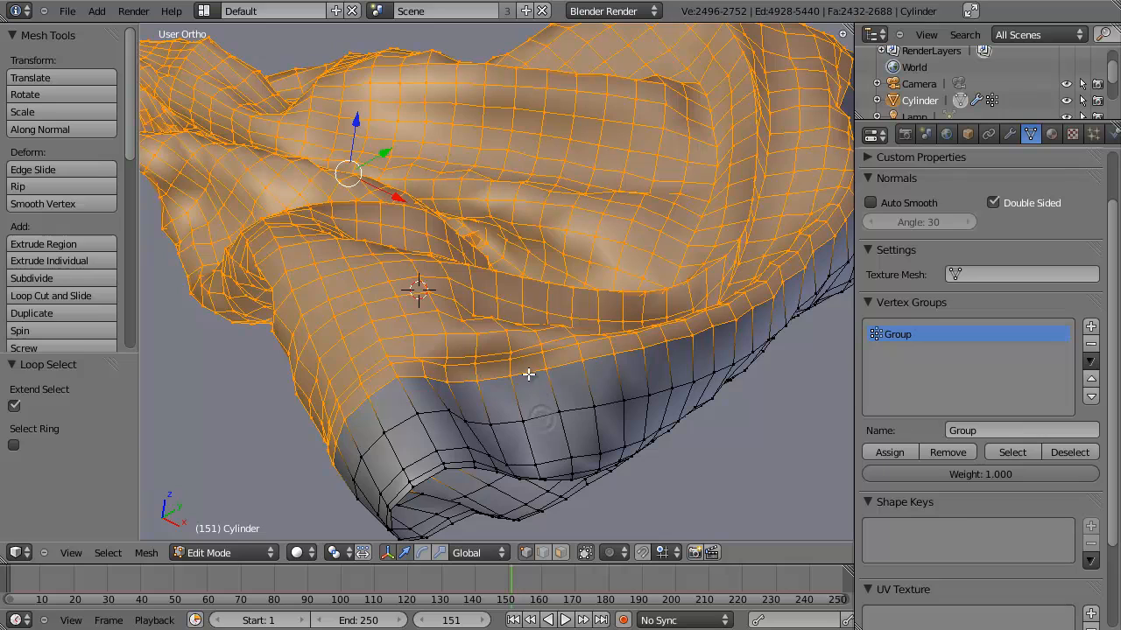
{"action": "right_click", "coordinate": [529, 375], "text": "alt+shift"}
{"action": "right_click", "coordinate": [525, 358], "text": "alt+shift"}
{"action": "scroll", "coordinate": [525, 358], "scroll_direction": "down", "scroll_amount": 3}
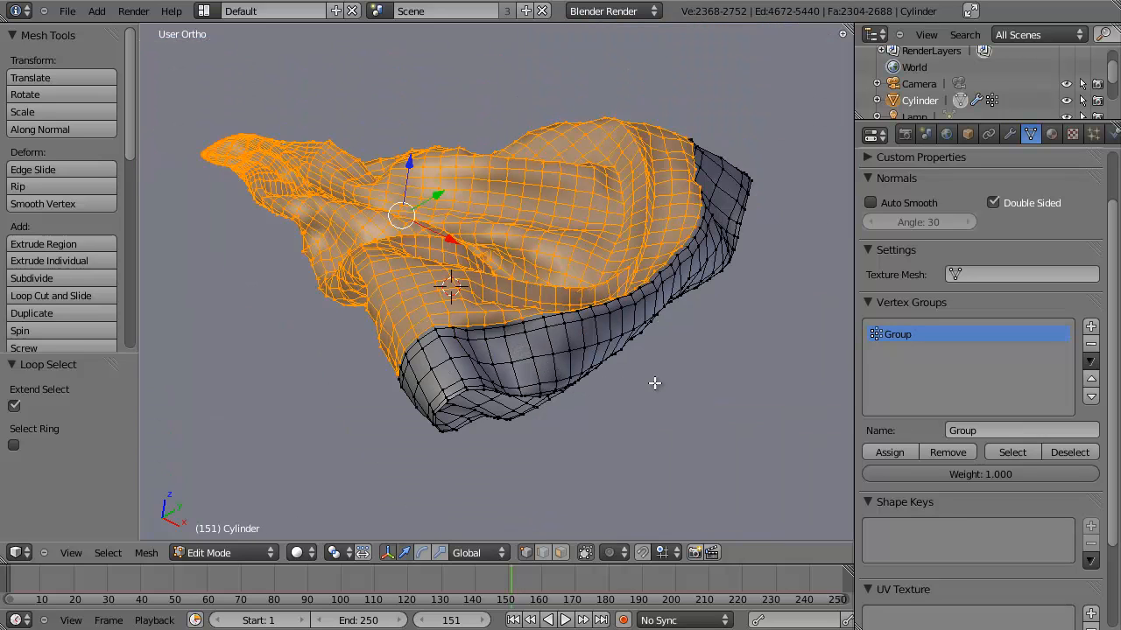
{"action": "left_click", "coordinate": [890, 452]}
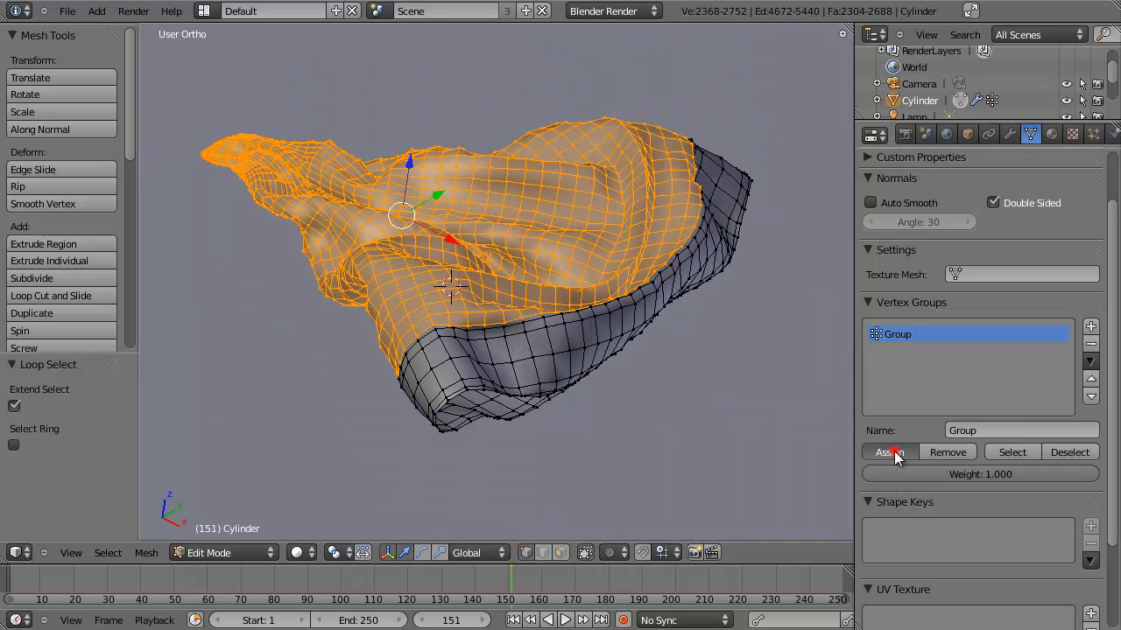
Hide the particle system in the viewport and inspect the vertex group's weights on the hat in Weight Paint mode
{"action": "left_click", "coordinate": [1010, 133]}
{"action": "key", "text": "Tab"}
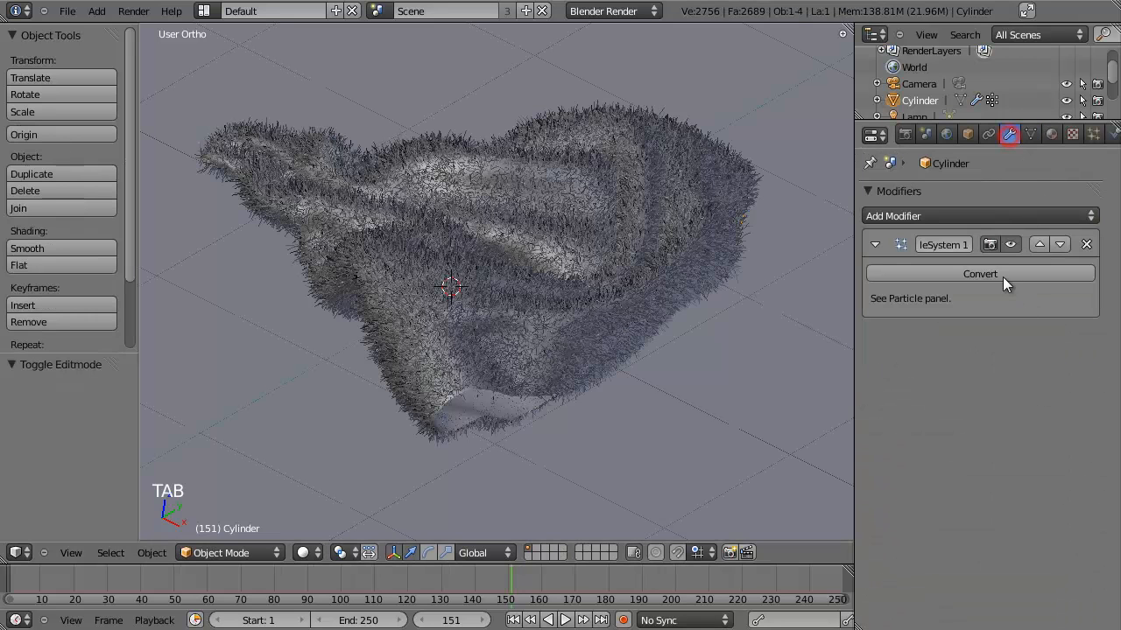
{"action": "left_click", "coordinate": [1009, 244]}
{"action": "scroll", "coordinate": [497, 310], "scroll_direction": "up", "scroll_amount": 2}
{"action": "key", "text": "ctrl+Tab"}
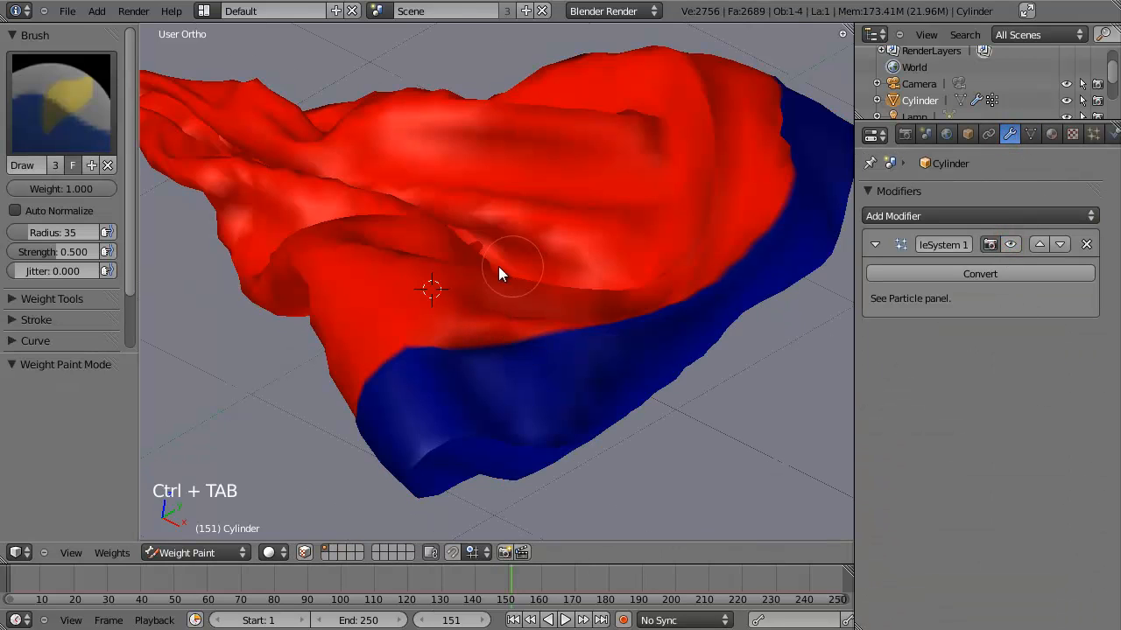
{"action": "scroll", "coordinate": [475, 379], "scroll_direction": "down", "scroll_amount": 5}
{"action": "mouse_move", "coordinate": [499, 266]}
{"action": "middle_mouse_down"}
{"action": "mouse_move", "coordinate": [464, 377]}
{"action": "mouse_move", "coordinate": [567, 384]}
{"action": "middle_mouse_up"}
{"action": "scroll", "coordinate": [566, 384], "scroll_direction": "up", "scroll_amount": 3}
{"action": "scroll", "coordinate": [590, 389], "scroll_direction": "up", "scroll_amount": 3}
{"action": "mouse_move", "coordinate": [511, 351]}
{"action": "middle_mouse_down"}
{"action": "mouse_move", "coordinate": [589, 389]}
{"action": "mouse_move", "coordinate": [550, 388]}
{"action": "middle_mouse_up"}
{"action": "scroll", "coordinate": [589, 388], "scroll_direction": "down", "scroll_amount": 2}
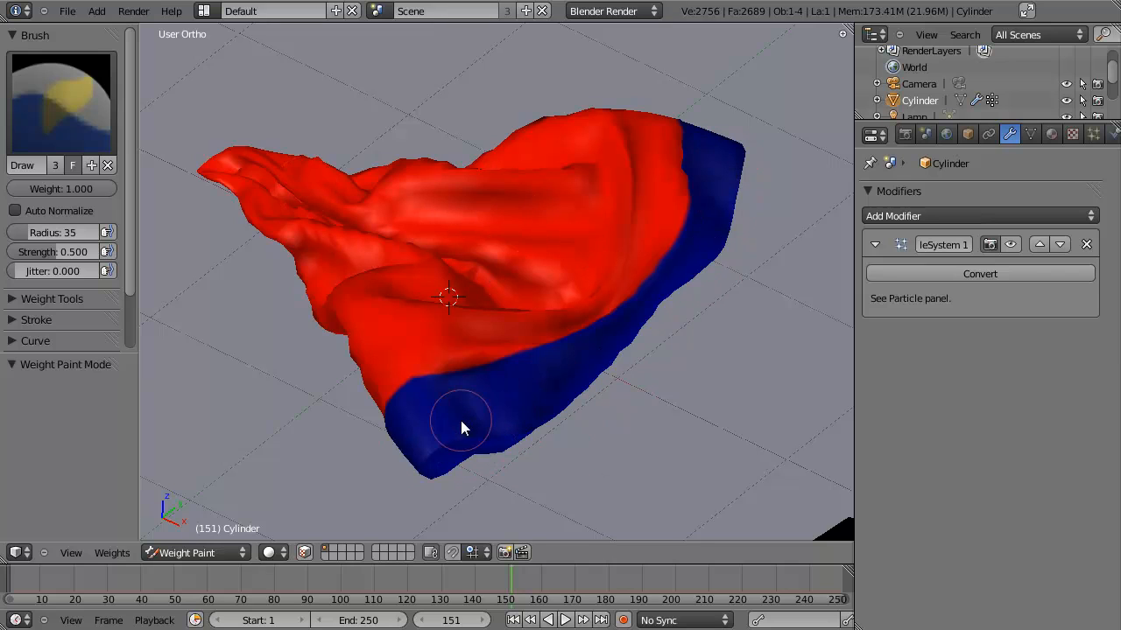
Try a short weight paint stroke on the hat's brim and undo it
{"action": "mouse_move", "coordinate": [415, 437]}
{"action": "left_mouse_down"}
{"action": "mouse_move", "coordinate": [450, 430]}
{"action": "mouse_move", "coordinate": [533, 375]}
{"action": "mouse_move", "coordinate": [438, 430]}
{"action": "left_mouse_up"}
{"action": "key", "text": "ctrl+z"}
{"action": "key", "text": "ctrl+z"}
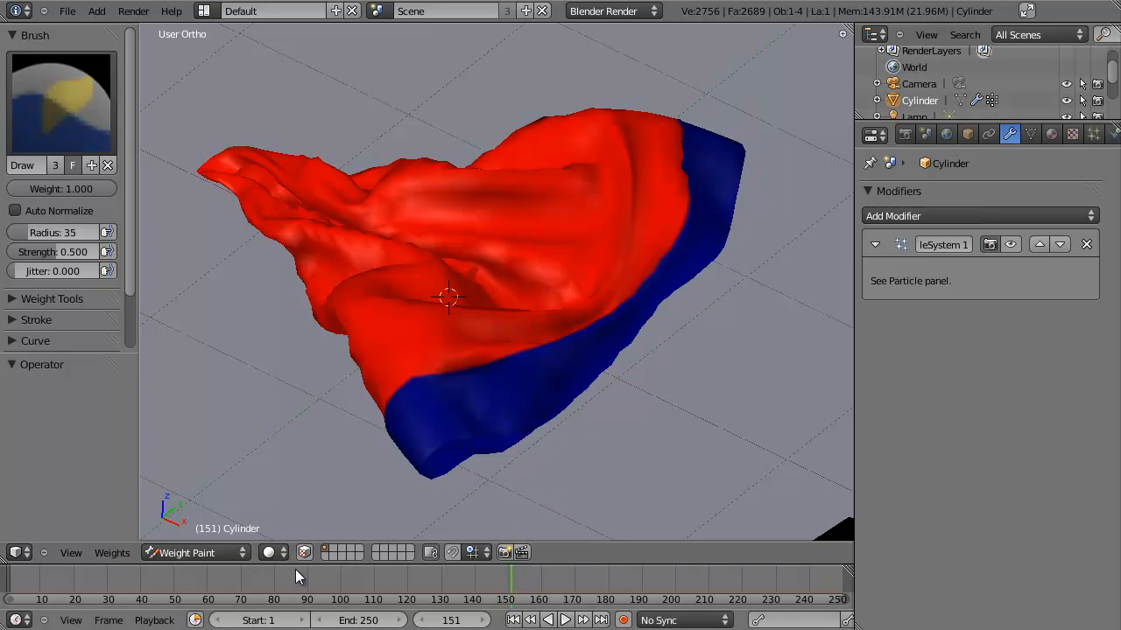
Return to Object Mode and show the particle system in the viewport again
{"action": "left_click", "coordinate": [197, 552]}
{"action": "left_click", "coordinate": [210, 534]}
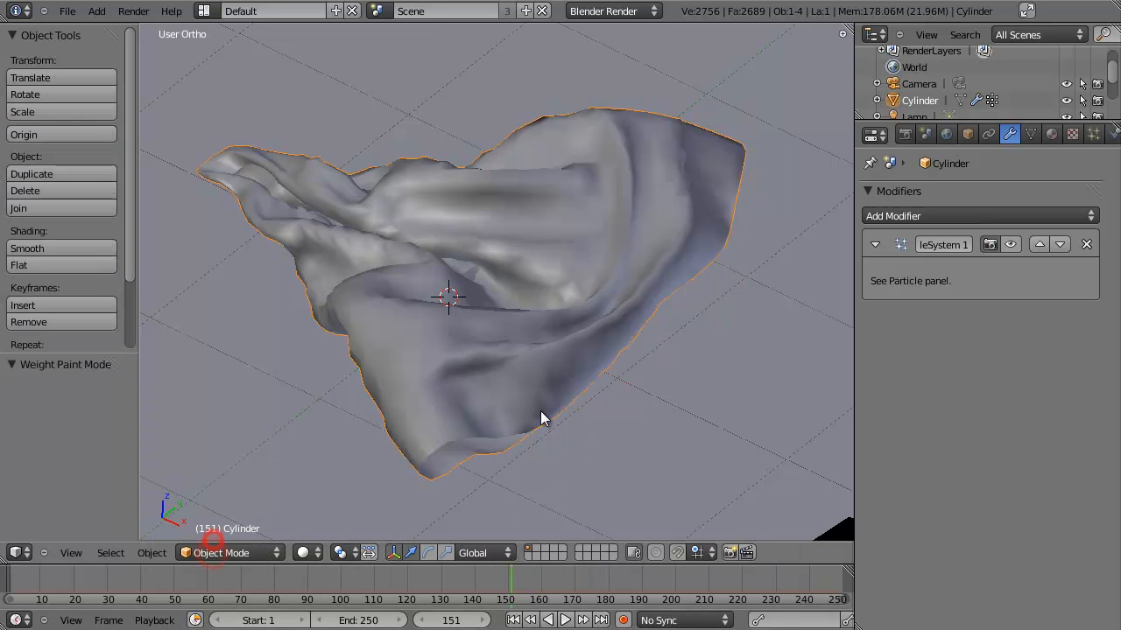
{"action": "left_click", "coordinate": [1009, 245]}
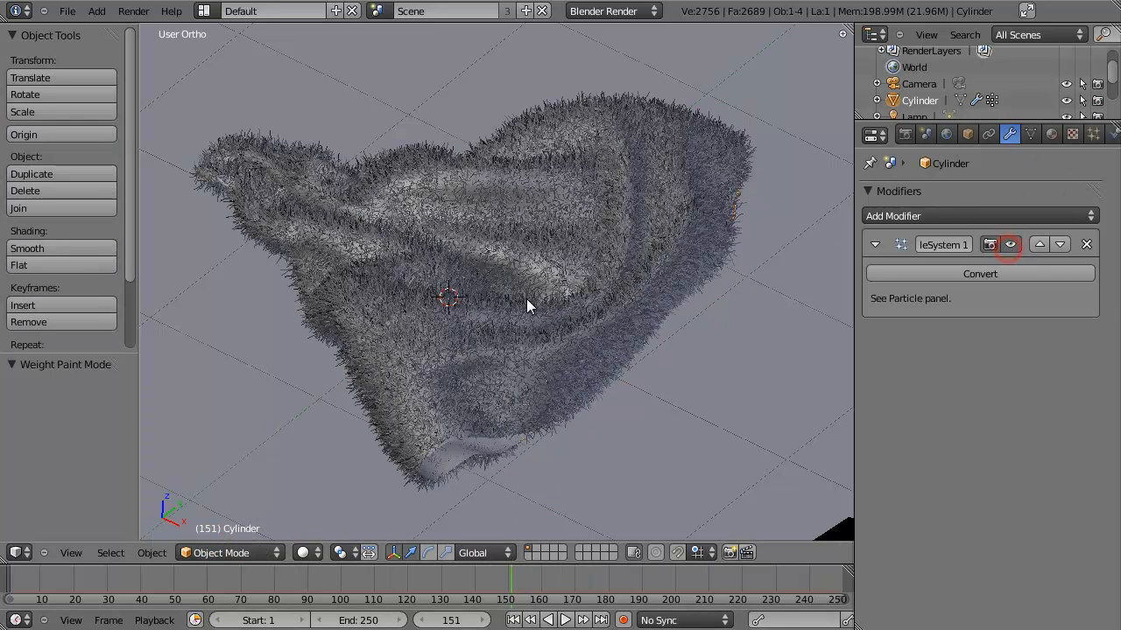
Limit the hair density on the hat to the vertex group named Group
{"action": "left_click", "coordinate": [1093, 133]}
{"action": "scroll", "coordinate": [900, 445], "scroll_direction": "down", "scroll_amount": 15}
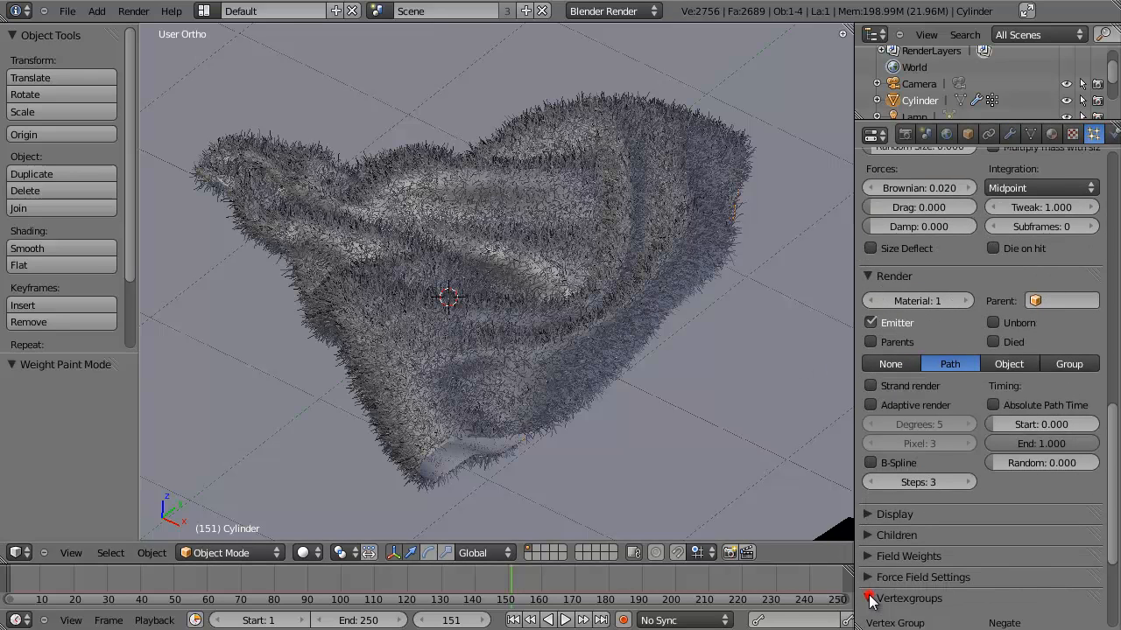
{"action": "left_click", "coordinate": [873, 596]}
{"action": "scroll", "coordinate": [914, 457], "scroll_direction": "down", "scroll_amount": 5}
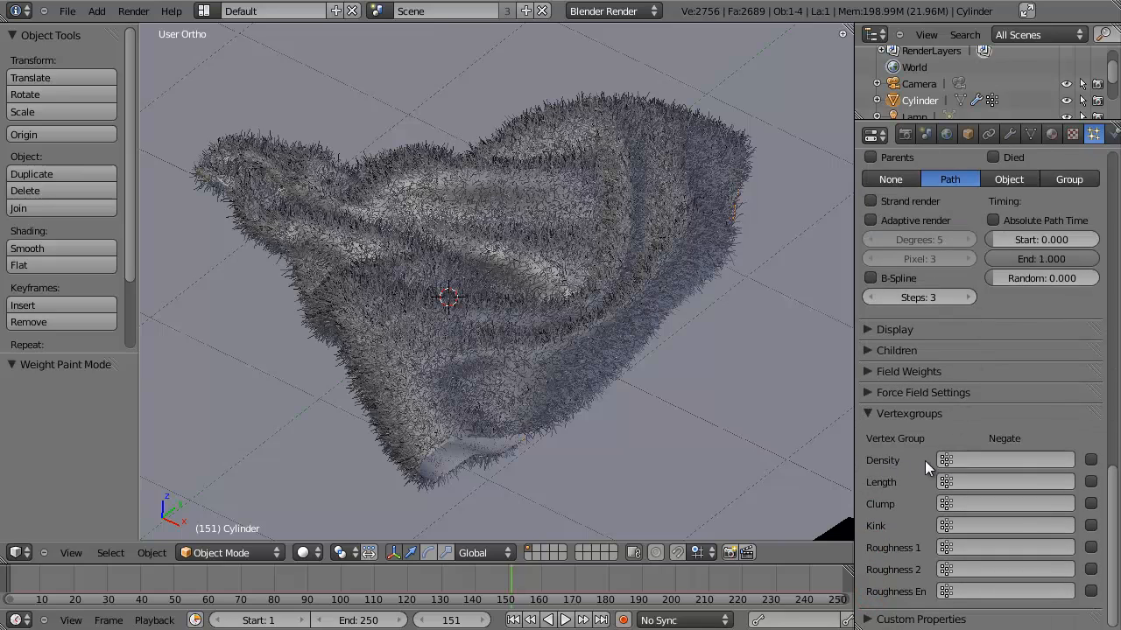
{"action": "left_click", "coordinate": [972, 461]}
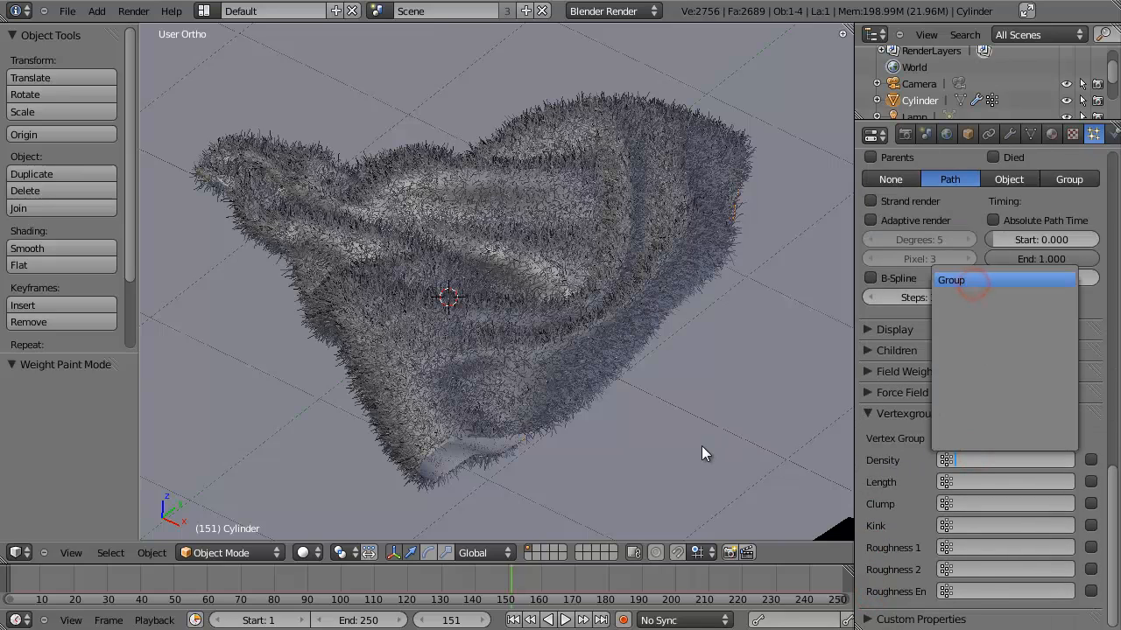
{"action": "key", "text": "Return"}
{"action": "middle_click_drag", "start_coordinate": [619, 404], "coordinate": [780, 320]}
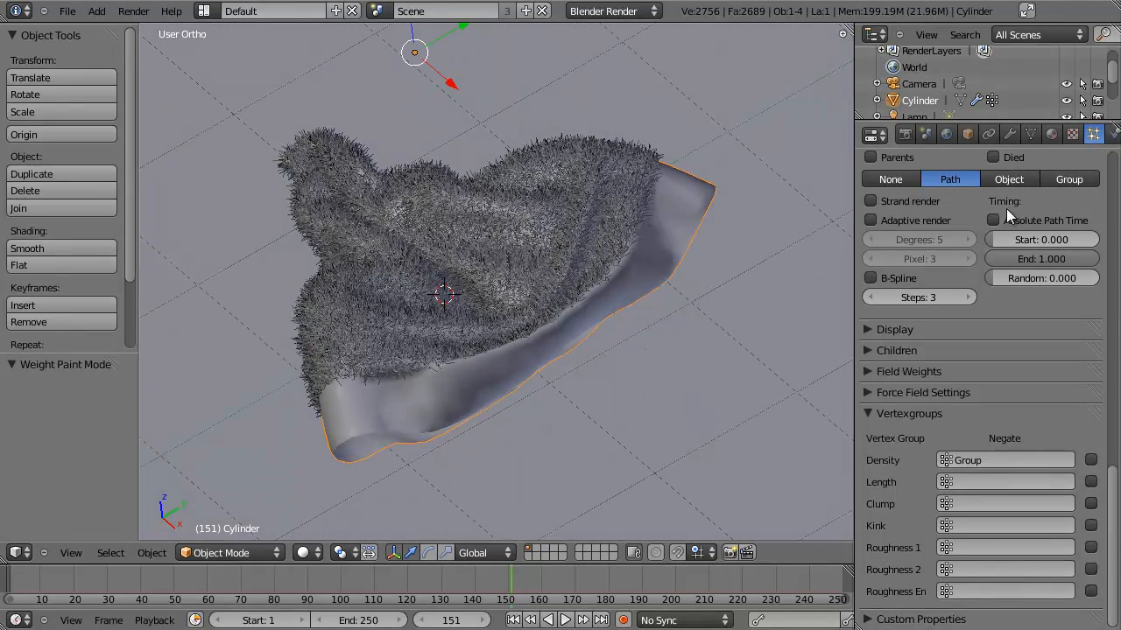
Rename the hat's existing particle system as Red
{"action": "scroll", "coordinate": [998, 206], "scroll_direction": "up", "scroll_amount": 10}
{"action": "scroll", "coordinate": [974, 196], "scroll_direction": "up", "scroll_amount": 10}
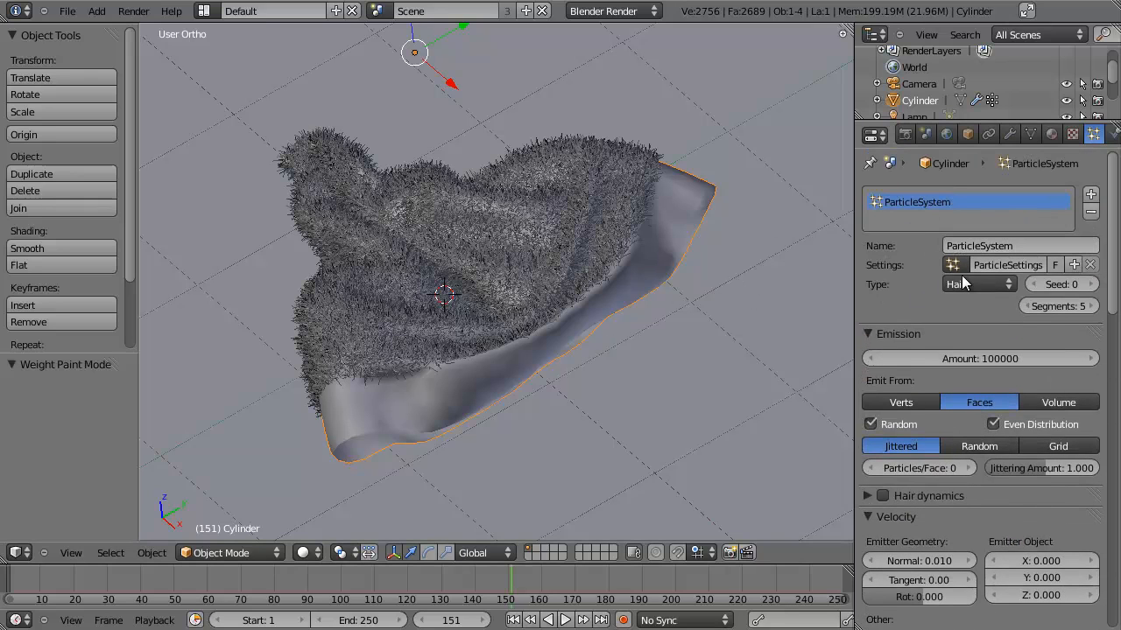
{"action": "left_click", "coordinate": [1006, 248]}
{"action": "type", "text": "Red"}
{"action": "key", "text": "Return"}
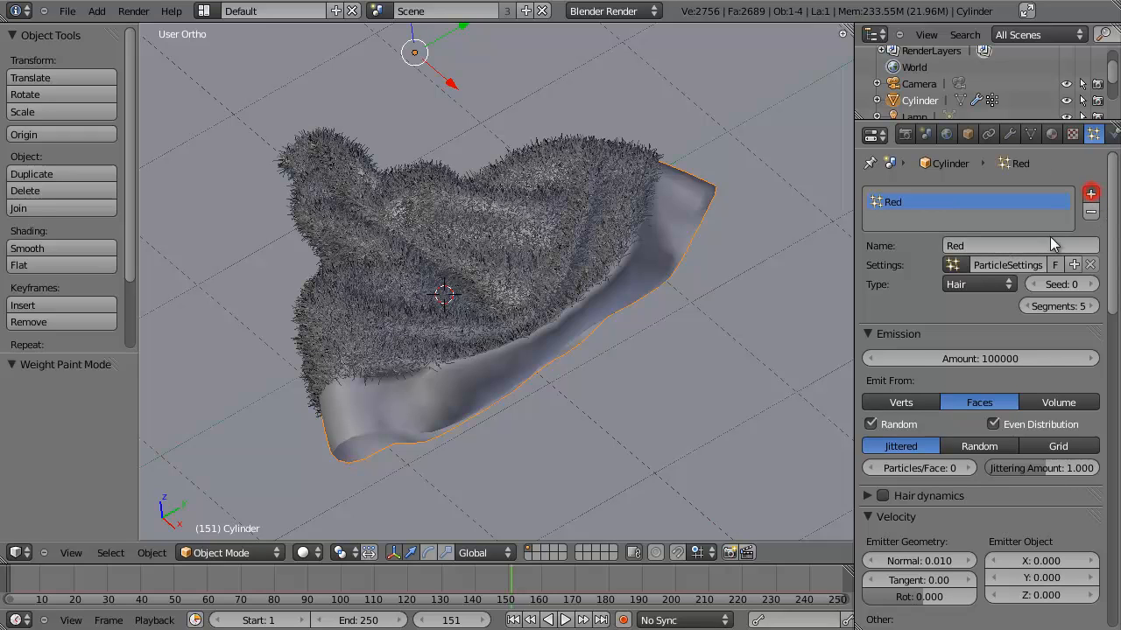
Add a second particle system to the hat and name it White
{"action": "left_click", "coordinate": [1090, 193]}
{"action": "left_click", "coordinate": [1018, 245]}
{"action": "type", "text": "Whi"}
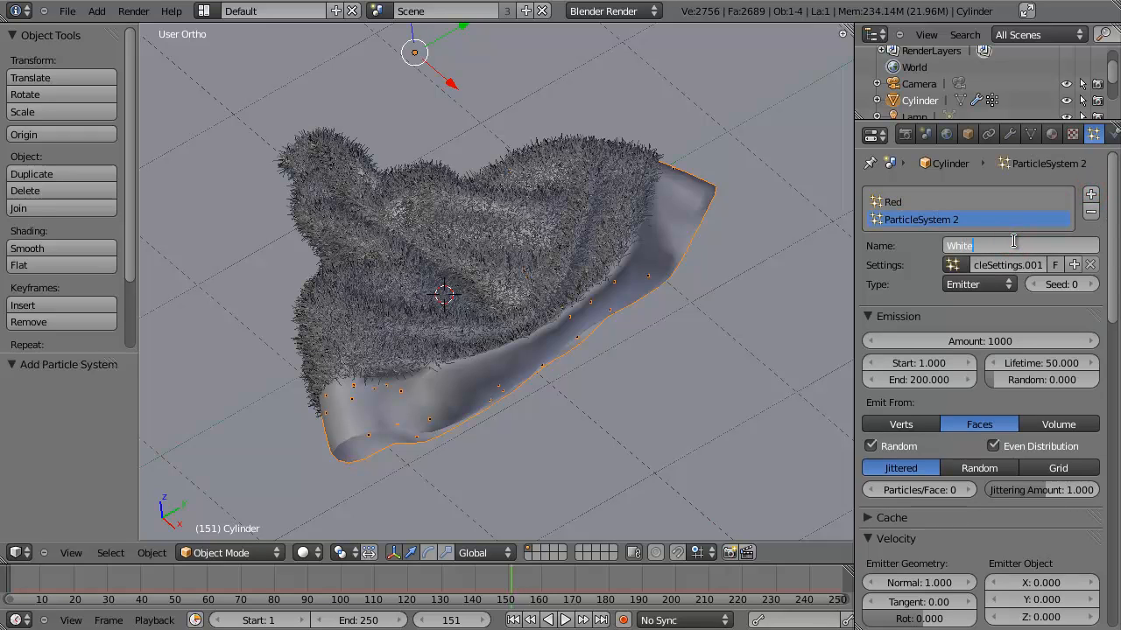
{"action": "type", "text": "te"}
{"action": "key", "text": "Return"}
Switch the White particle system to the Hair type and set its normal emitter velocity to 0.02
{"action": "left_click", "coordinate": [991, 338]}
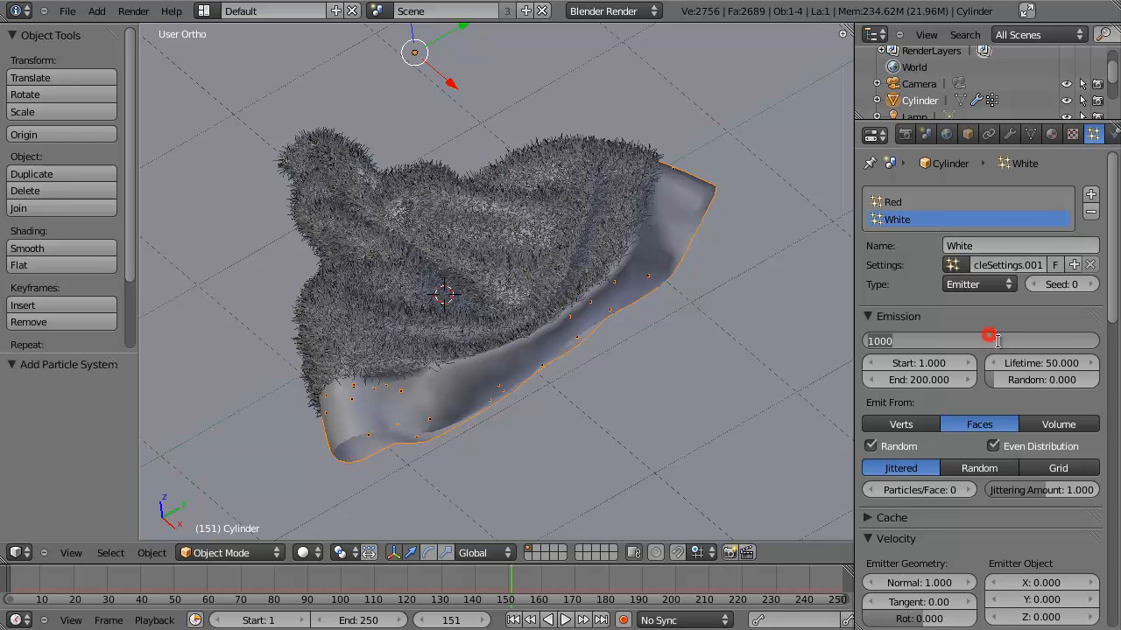
{"action": "left_click", "coordinate": [990, 283]}
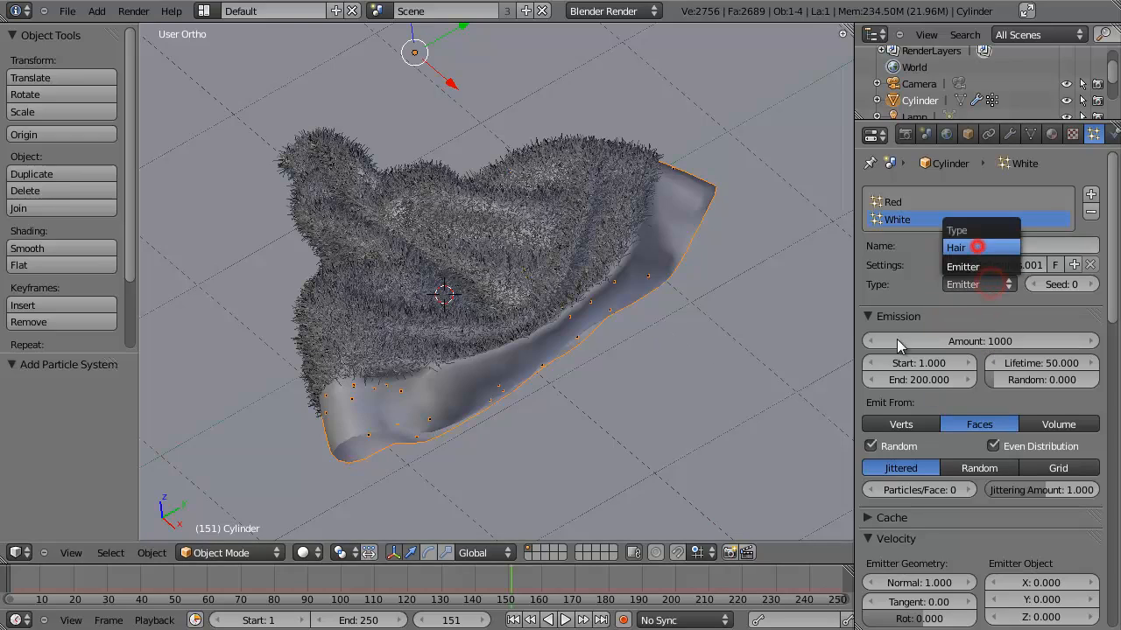
{"action": "left_click", "coordinate": [977, 247]}
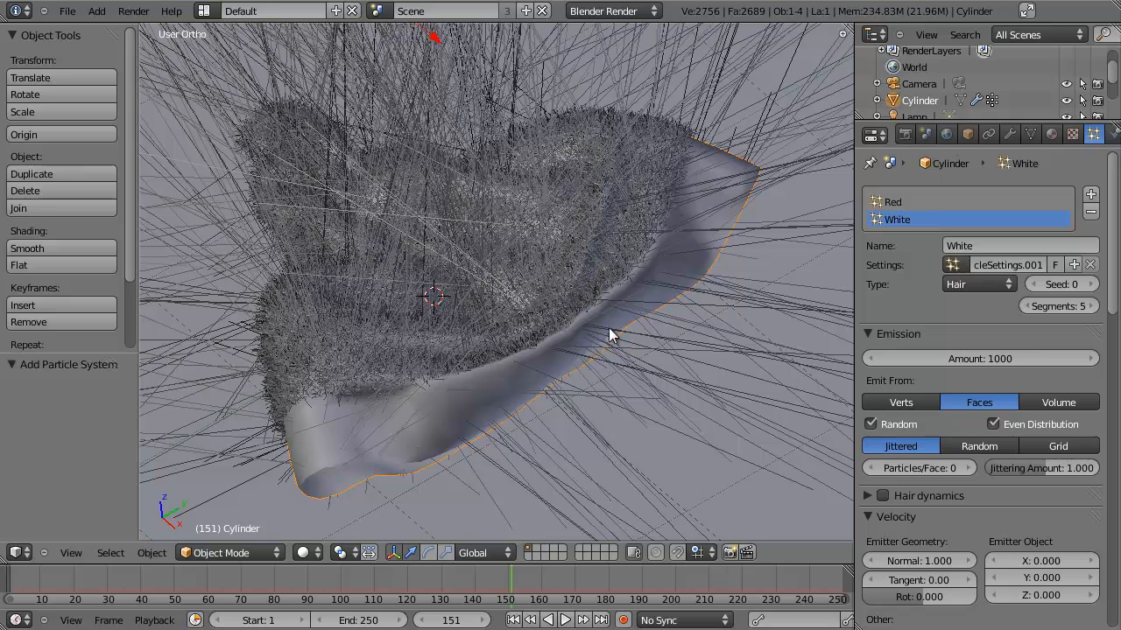
{"action": "left_click_drag", "start_coordinate": [919, 561], "coordinate": [827, 580]}
{"action": "double_click", "coordinate": [918, 564]}
{"action": "key", "text": "BackSpace"}
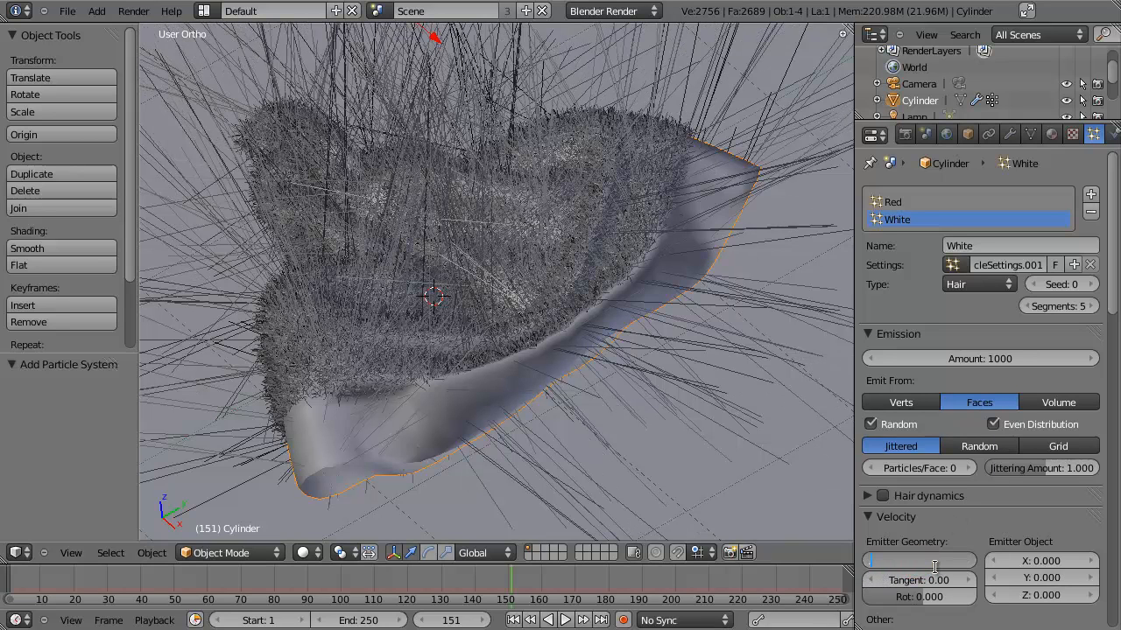
{"action": "type", "text": ".02"}
{"action": "key", "text": "Return"}
Set the Brownian force of the White particle system to 0.050
{"action": "scroll", "coordinate": [954, 304], "scroll_direction": "down", "scroll_amount": 10}
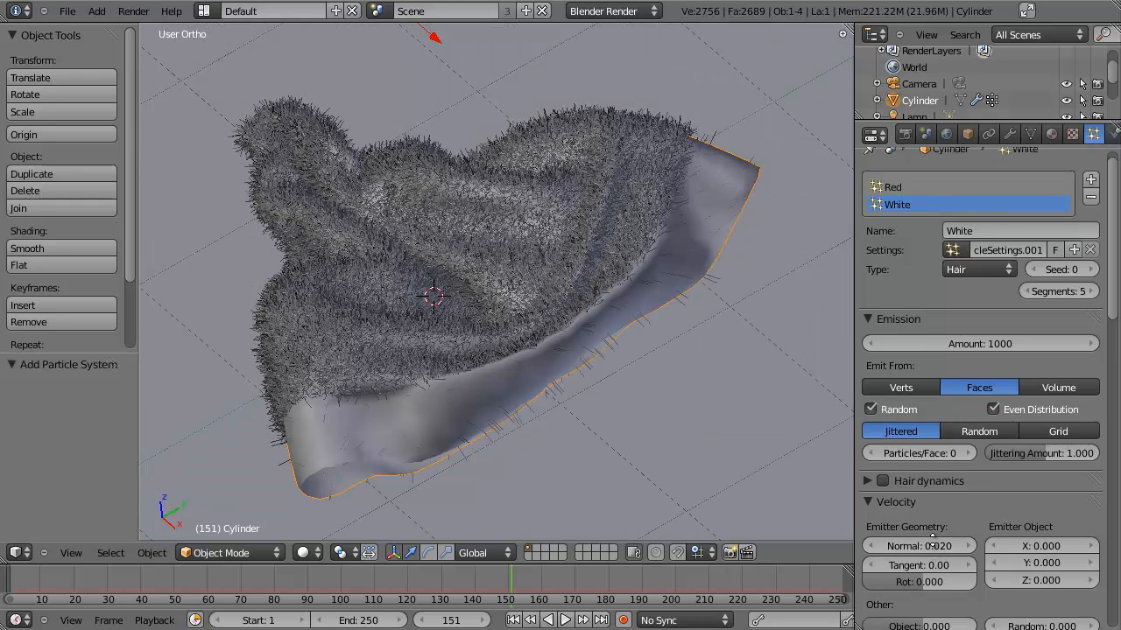
{"action": "middle_click_drag", "start_coordinate": [979, 353], "coordinate": [979, 283]}
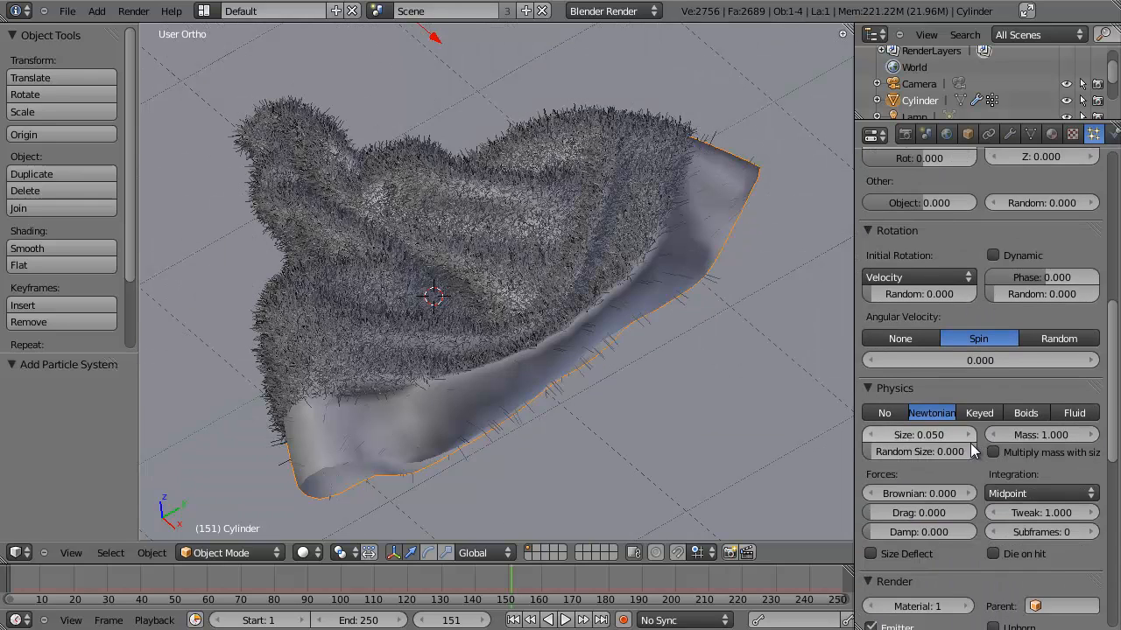
{"action": "left_click", "coordinate": [967, 492]}
{"action": "left_click", "coordinate": [967, 492]}
{"action": "left_click", "coordinate": [966, 492]}
{"action": "left_click", "coordinate": [966, 493]}
{"action": "left_click", "coordinate": [967, 493]}
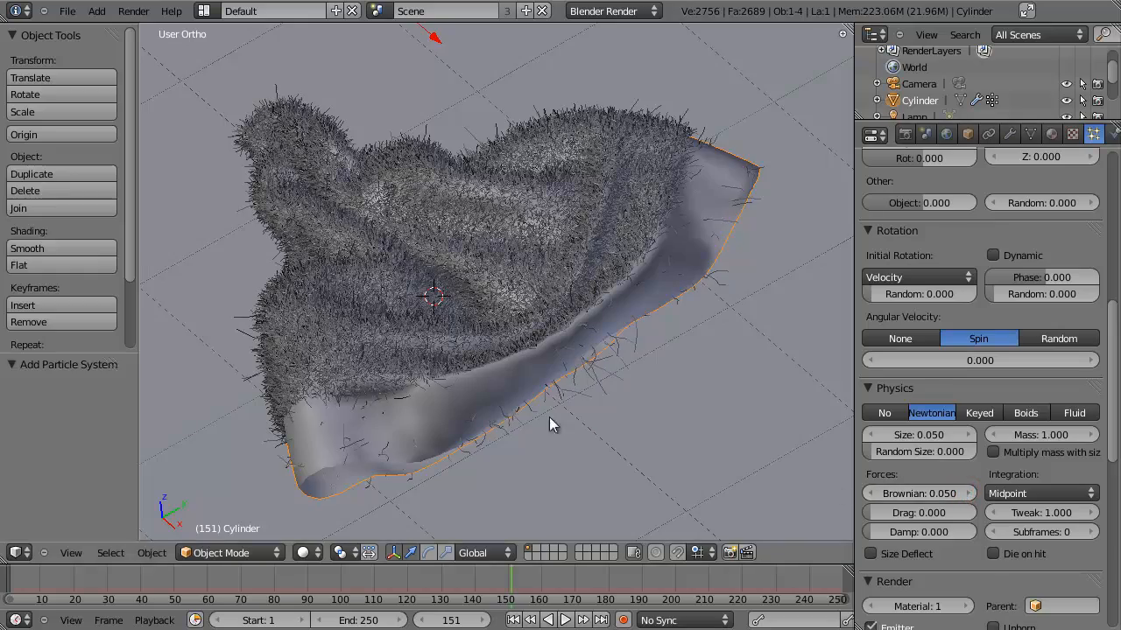
{"action": "middle_click_drag", "start_coordinate": [550, 420], "coordinate": [561, 348]}
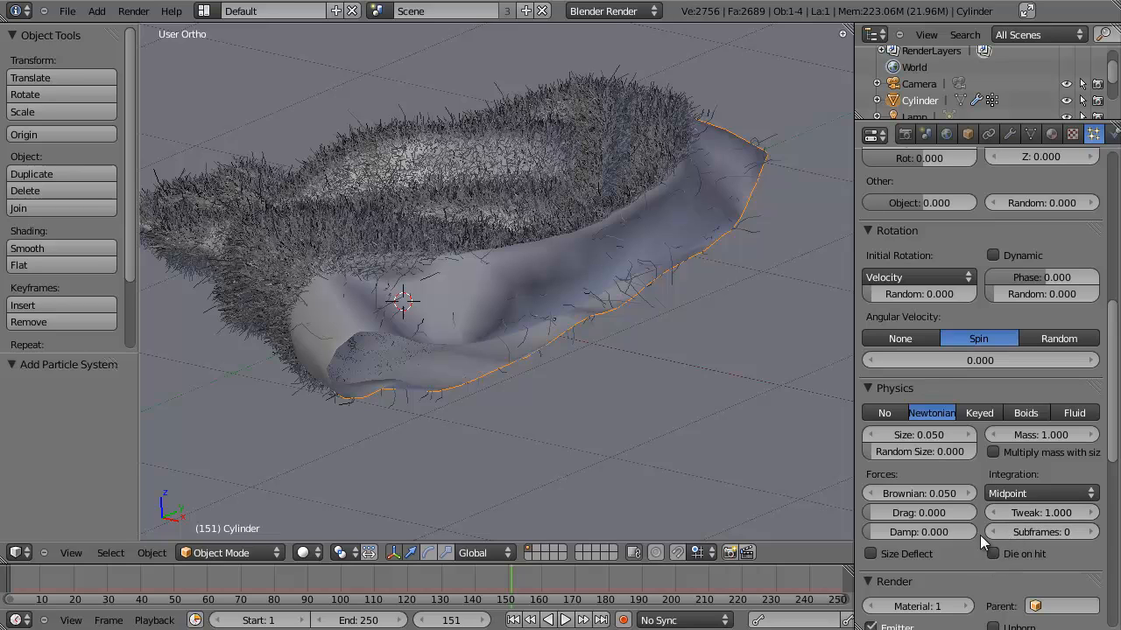
Give the White hair child strands of the Particles kind and set their render count to 40
{"action": "scroll", "coordinate": [980, 534], "scroll_direction": "down", "scroll_amount": 12}
{"action": "left_click", "coordinate": [895, 356]}
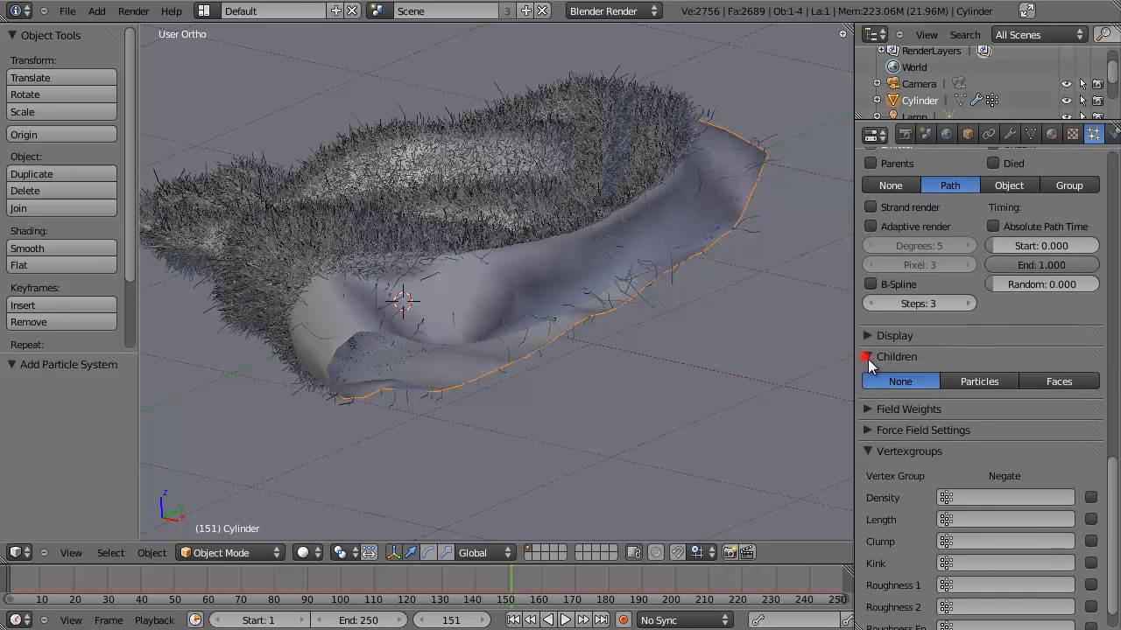
{"action": "left_click", "coordinate": [981, 381]}
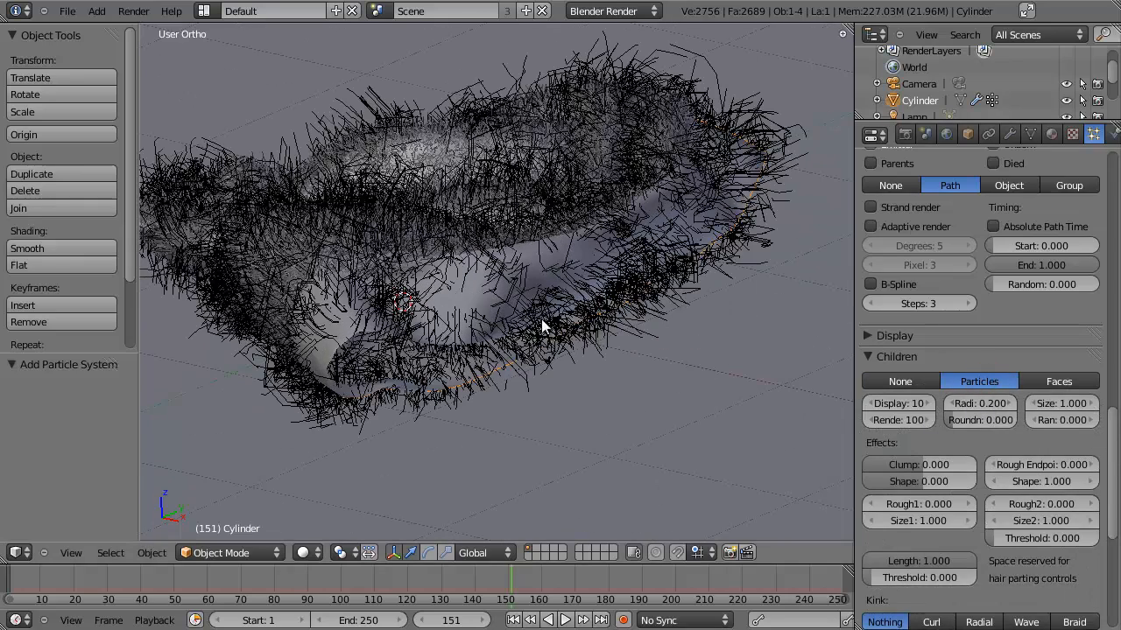
{"action": "scroll", "coordinate": [1017, 336], "scroll_direction": "up", "scroll_amount": 20}
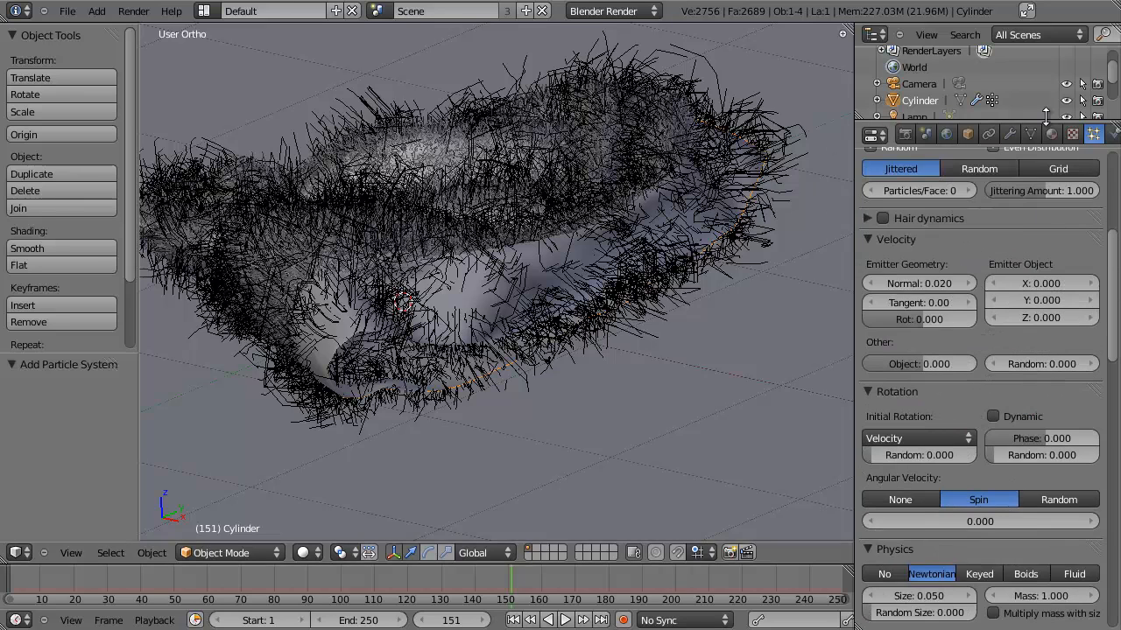
{"action": "scroll", "coordinate": [1013, 402], "scroll_direction": "down", "scroll_amount": 20}
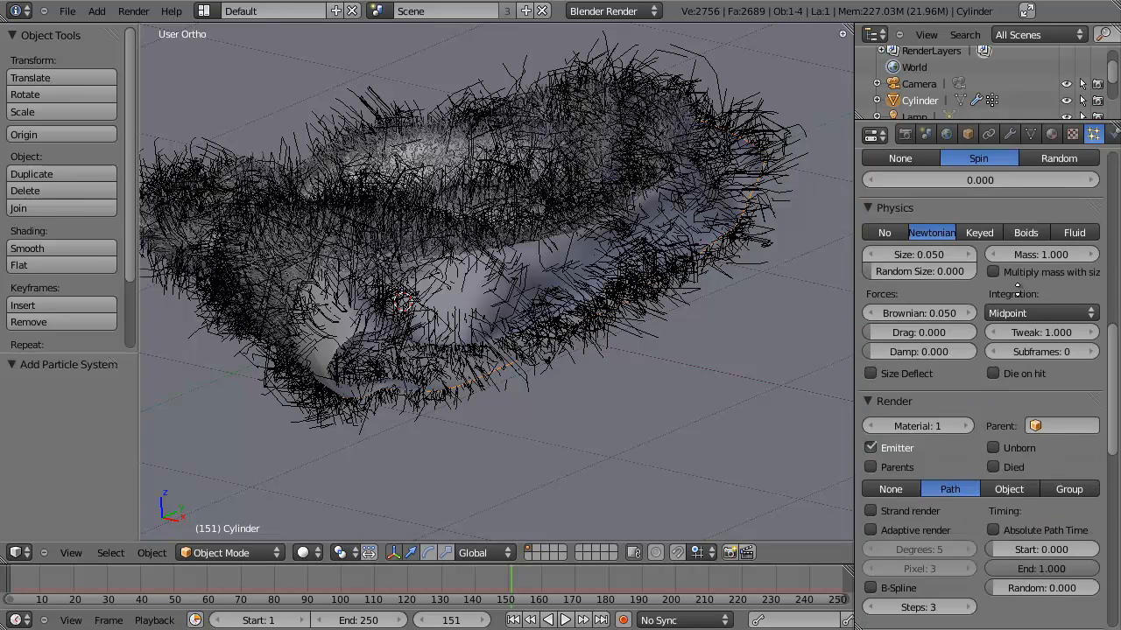
{"action": "scroll", "coordinate": [1007, 362], "scroll_direction": "up", "scroll_amount": 20}
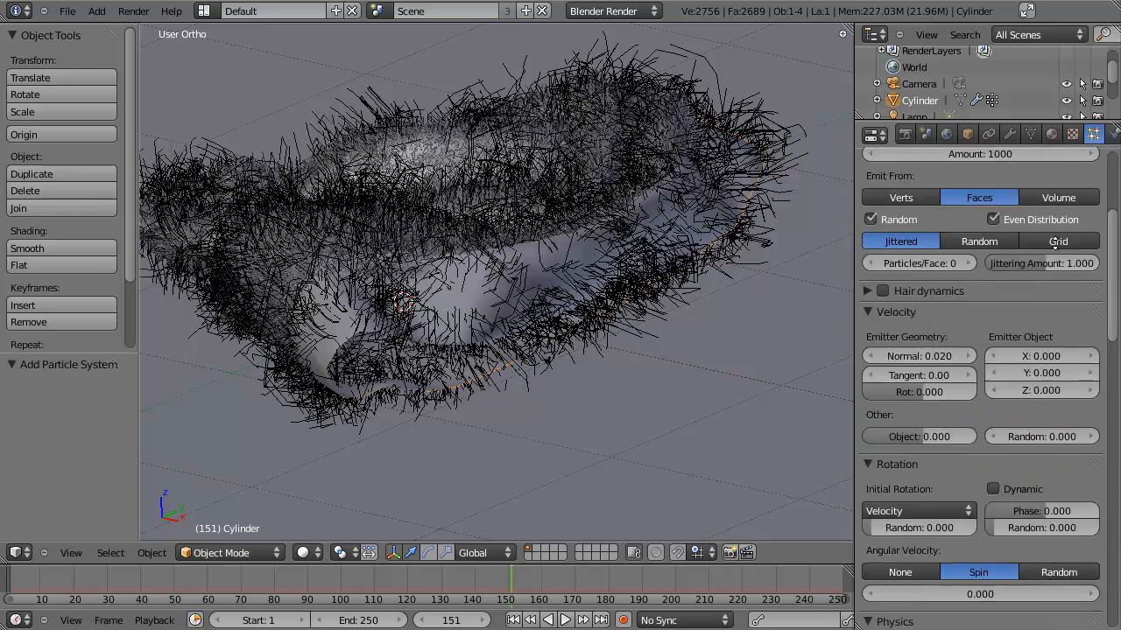
{"action": "scroll", "coordinate": [963, 377], "scroll_direction": "down", "scroll_amount": 20}
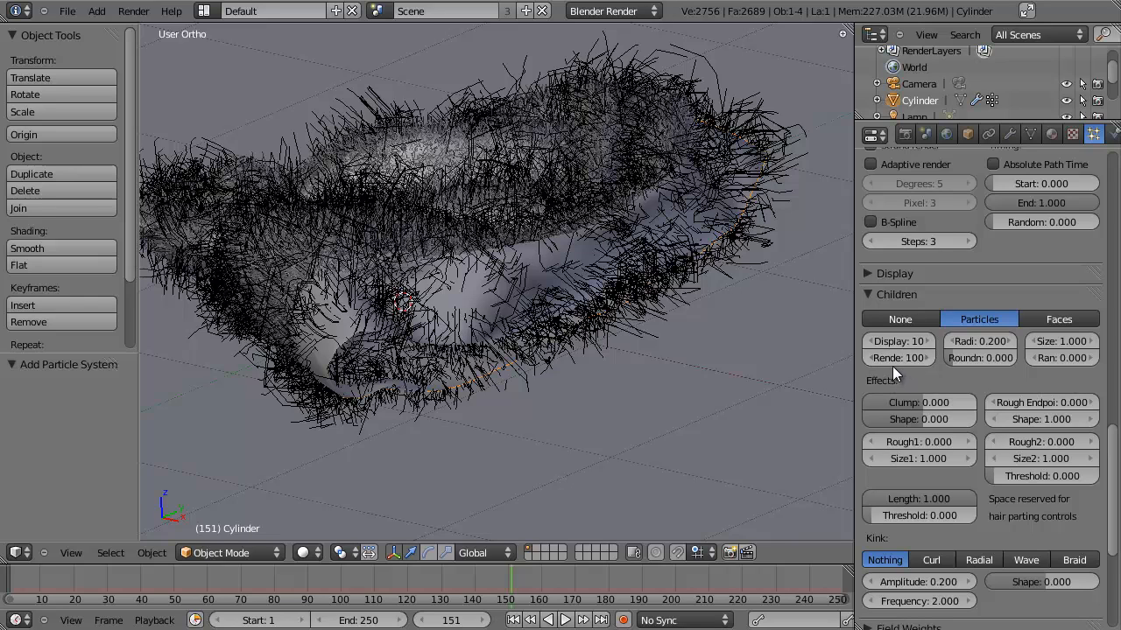
{"action": "left_click", "coordinate": [895, 358]}
{"action": "type", "text": "40"}
{"action": "key", "text": "Return"}
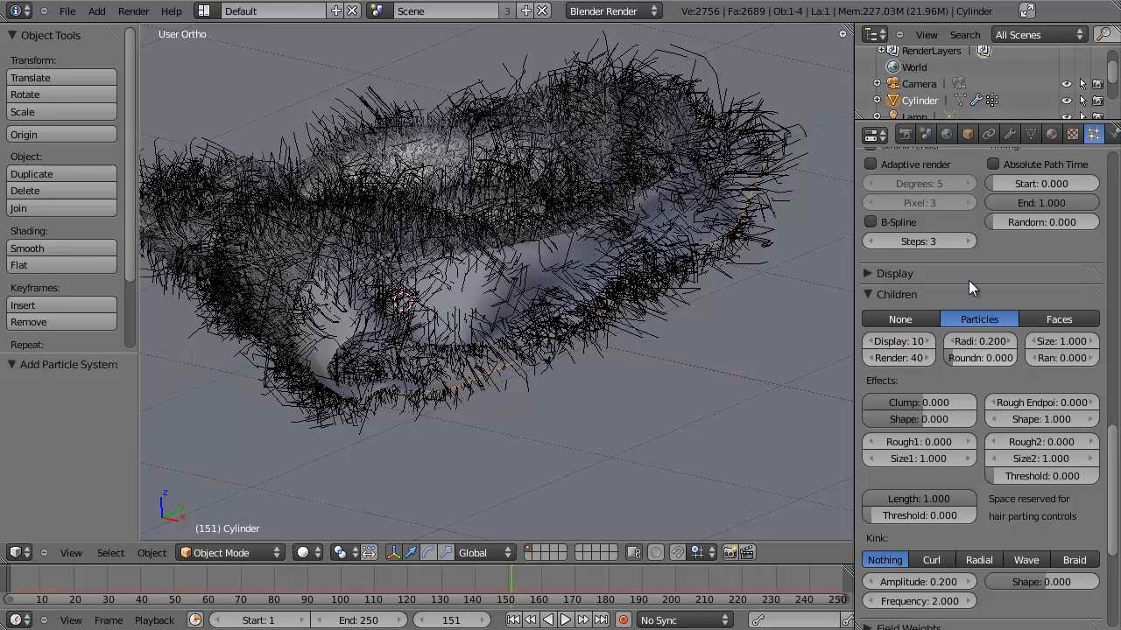
Set the emission amount of the White particle system to 13000
{"action": "middle_click_drag", "start_coordinate": [1000, 415], "coordinate": [1046, 618]}
{"action": "scroll", "coordinate": [999, 414], "scroll_direction": "up", "scroll_amount": 7}
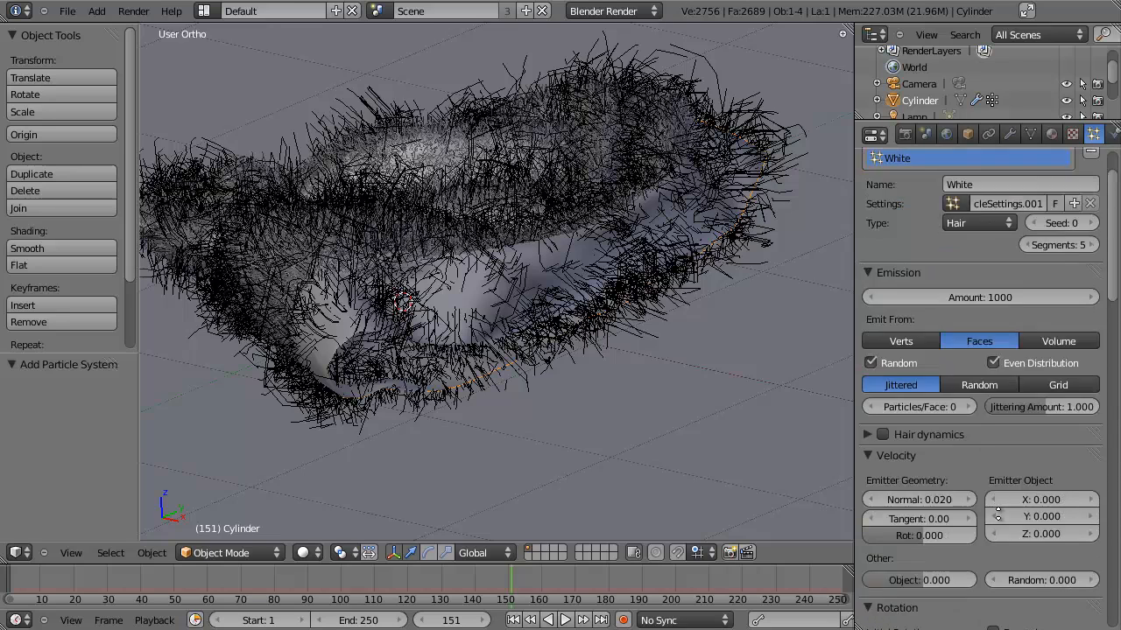
{"action": "left_click", "coordinate": [971, 360]}
{"action": "type", "text": "13000"}
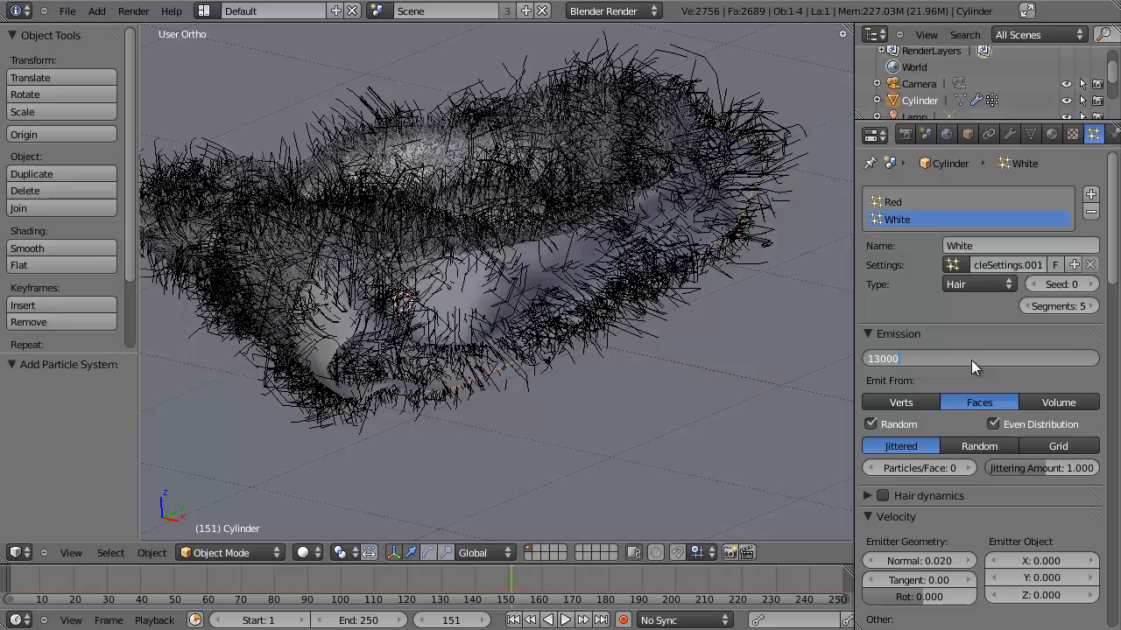
{"action": "key", "text": "Return"}
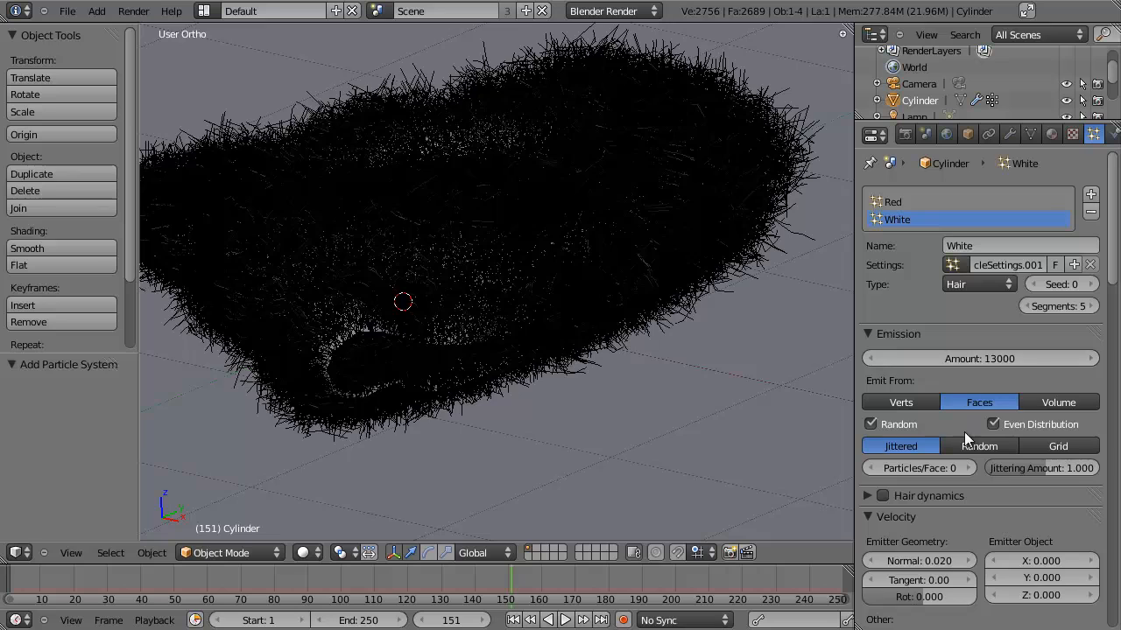
Review the White particle system's settings and collapse its Vertexgroups and Children sections
{"action": "scroll", "coordinate": [964, 432], "scroll_direction": "down", "scroll_amount": 15}
{"action": "scroll", "coordinate": [1016, 588], "scroll_direction": "down", "scroll_amount": 12}
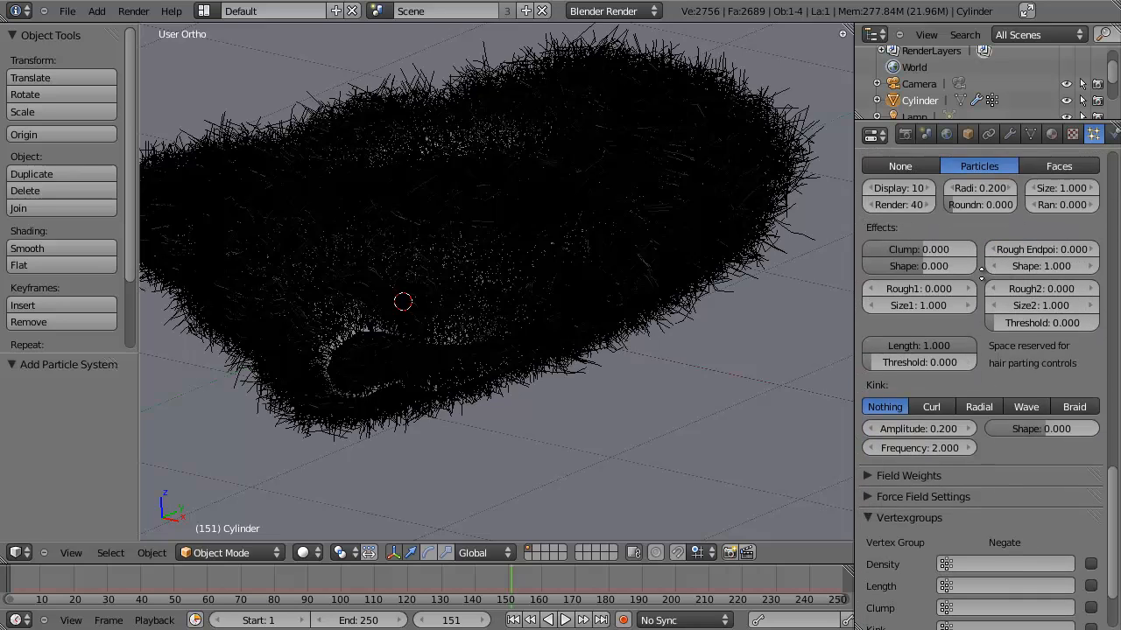
{"action": "left_click", "coordinate": [866, 414]}
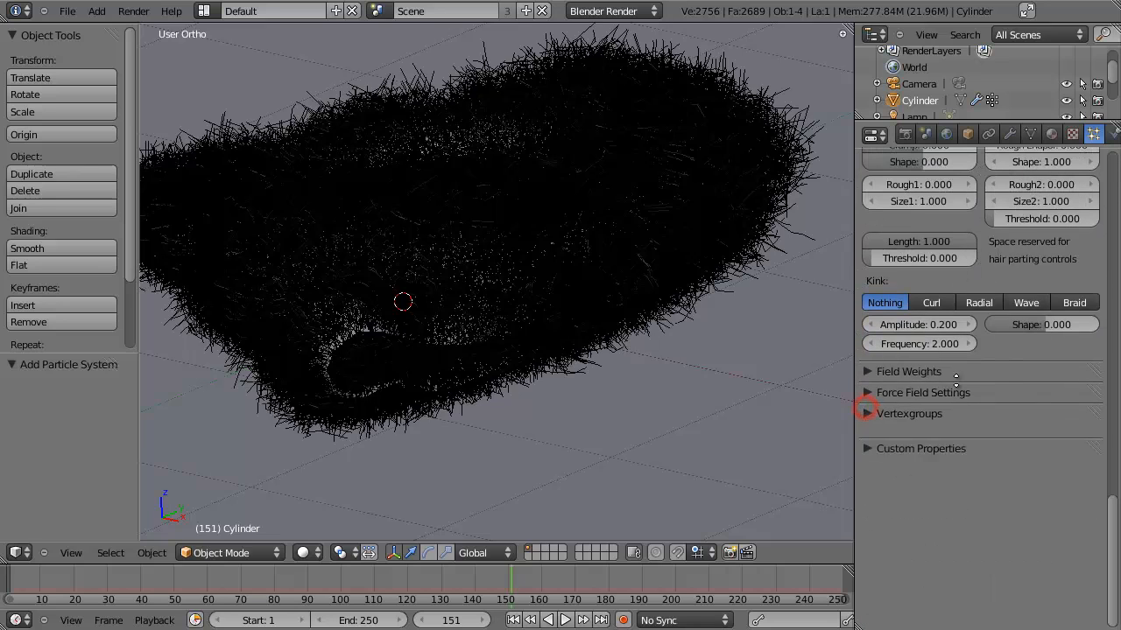
{"action": "scroll", "coordinate": [973, 521], "scroll_direction": "up", "scroll_amount": 8}
{"action": "scroll", "coordinate": [961, 477], "scroll_direction": "up", "scroll_amount": 1}
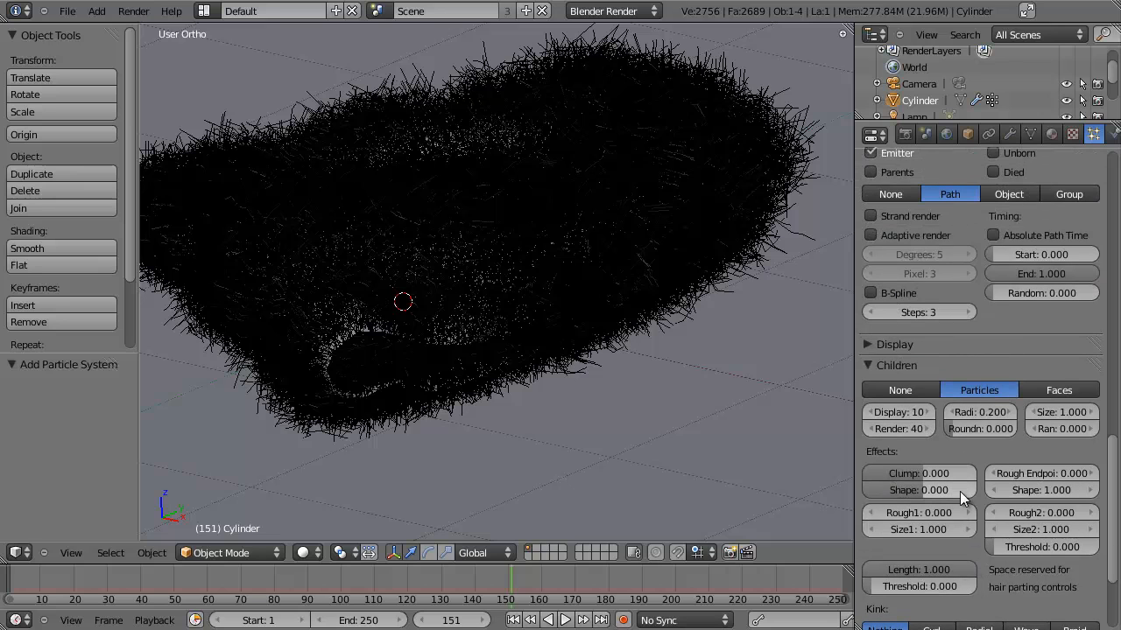
{"action": "scroll", "coordinate": [971, 477], "scroll_direction": "up", "scroll_amount": 15}
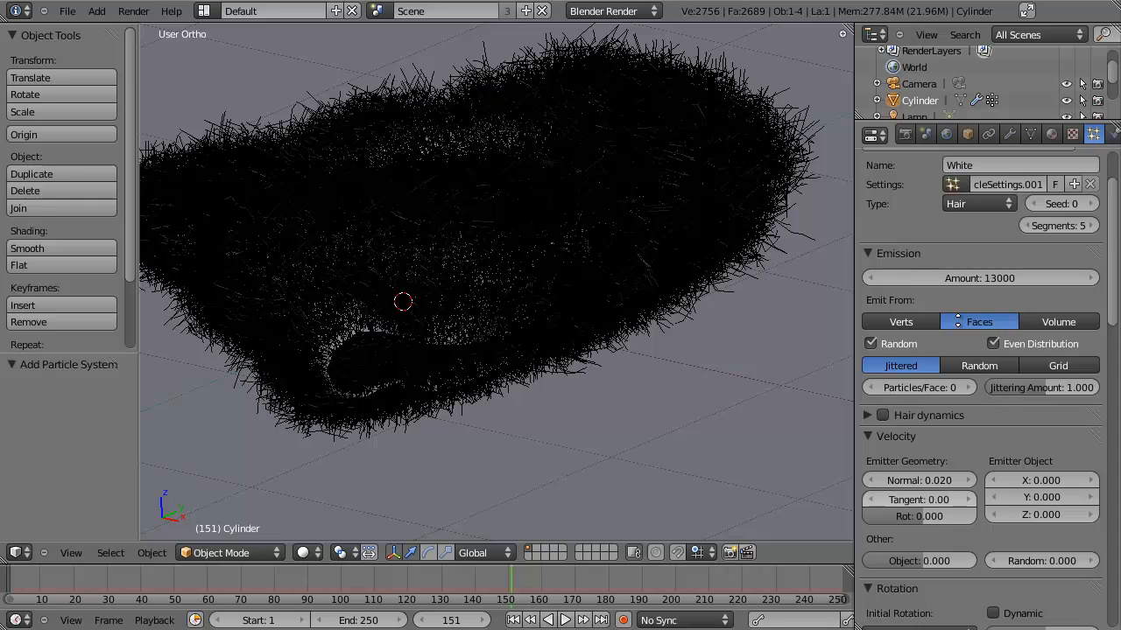
{"action": "scroll", "coordinate": [977, 399], "scroll_direction": "down", "scroll_amount": 12}
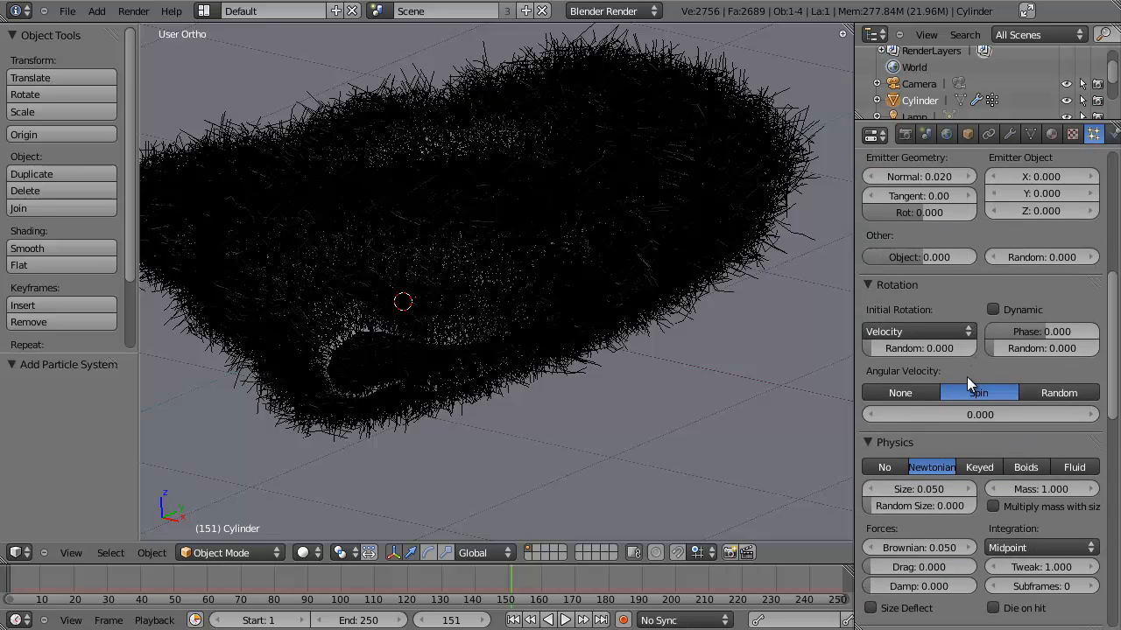
{"action": "scroll", "coordinate": [967, 376], "scroll_direction": "down", "scroll_amount": 12}
{"action": "scroll", "coordinate": [1016, 460], "scroll_direction": "down", "scroll_amount": 6}
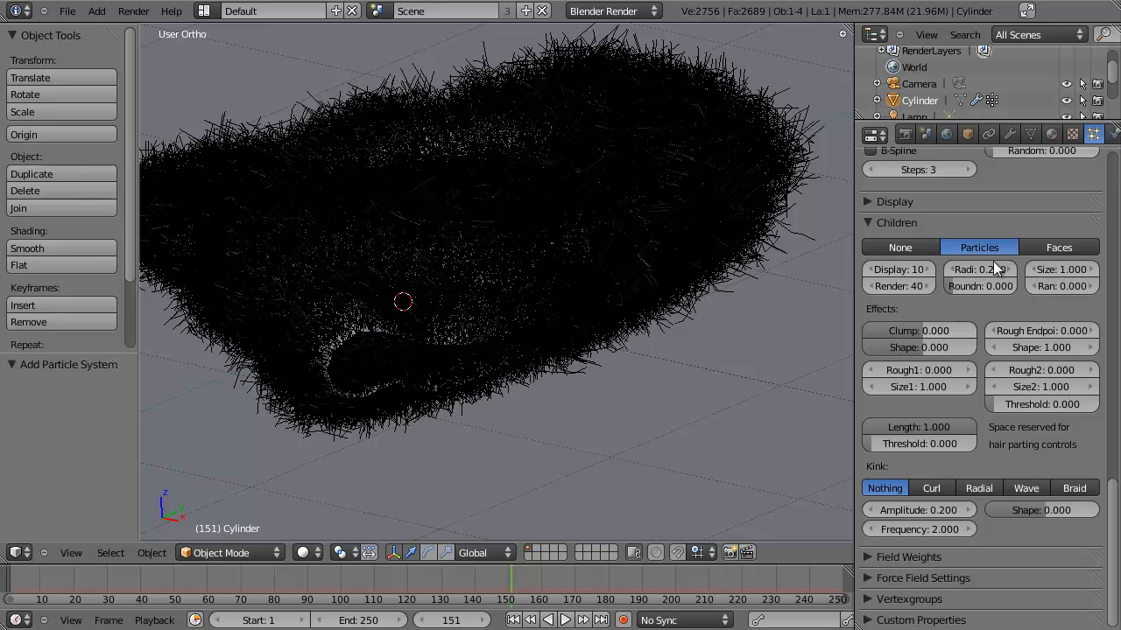
{"action": "left_click", "coordinate": [874, 222]}
{"action": "scroll", "coordinate": [967, 191], "scroll_direction": "up", "scroll_amount": 5}
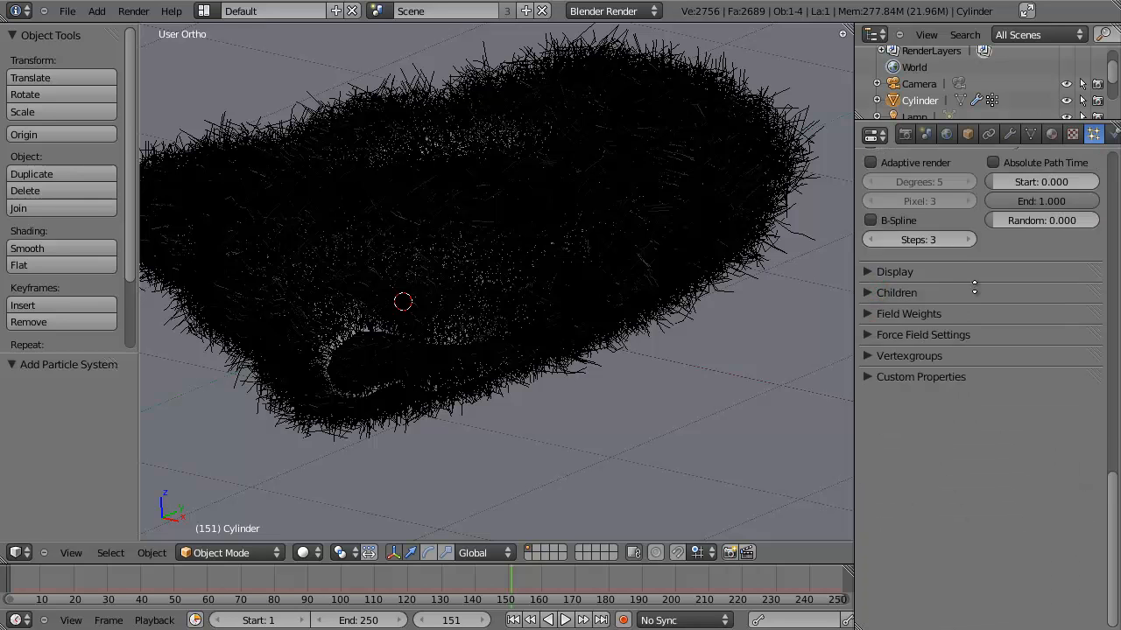
{"action": "scroll", "coordinate": [975, 361], "scroll_direction": "up", "scroll_amount": 1}
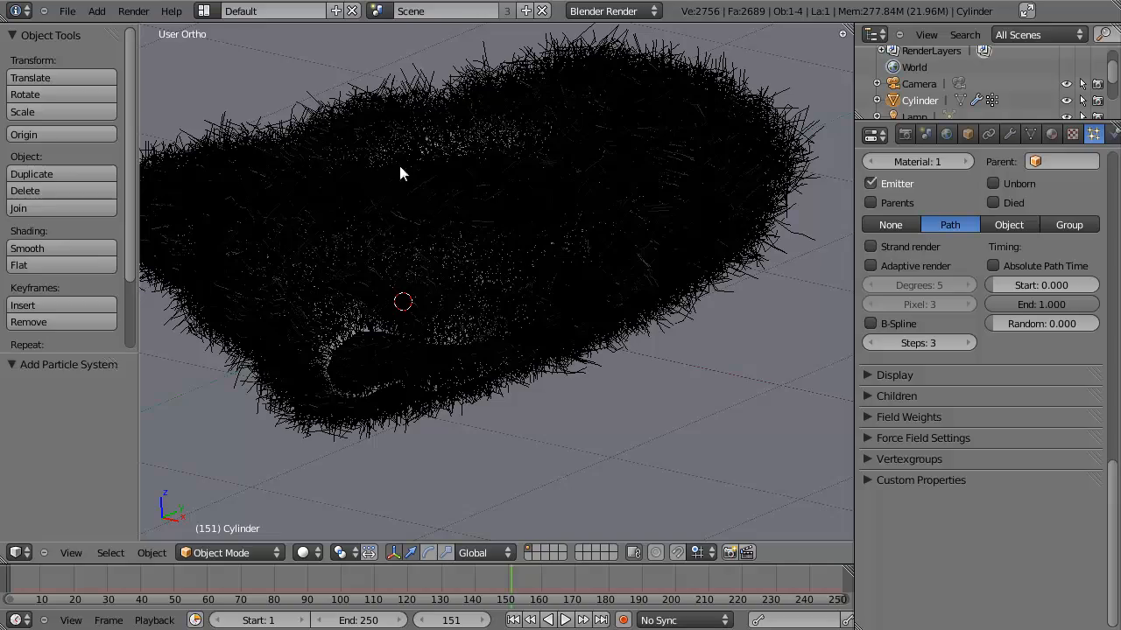
Hide both hair particle systems of the hat in the viewport
{"action": "middle_click_drag", "start_coordinate": [399, 168], "coordinate": [637, 202]}
{"action": "middle_click_drag", "start_coordinate": [463, 312], "coordinate": [432, 394]}
{"action": "scroll", "coordinate": [517, 361], "scroll_direction": "up", "scroll_amount": 4}
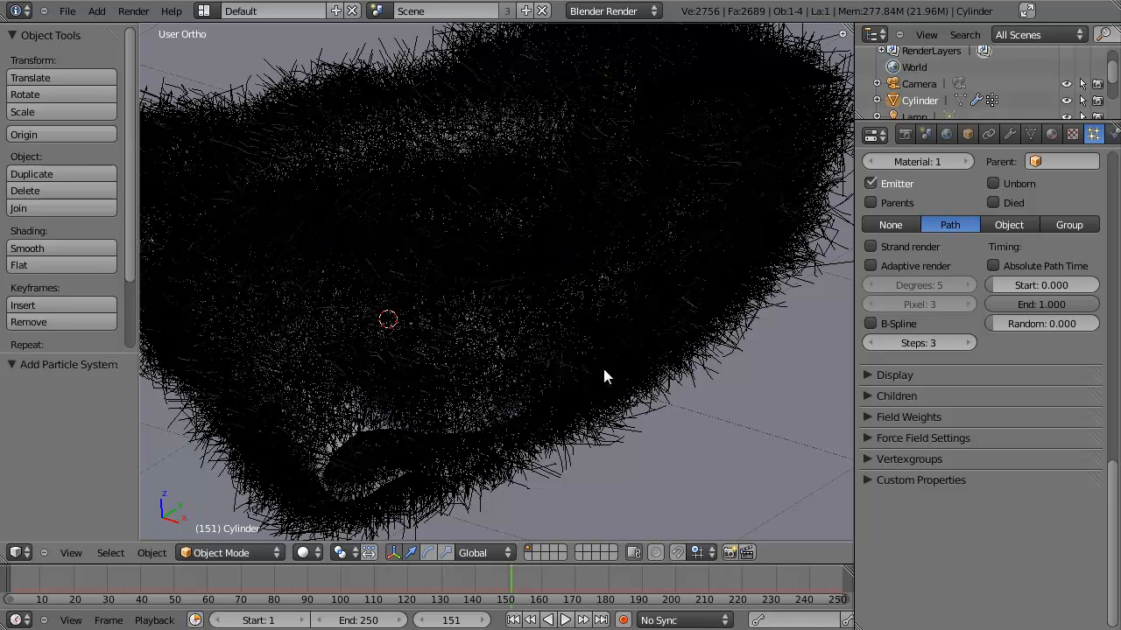
{"action": "middle_click_drag", "start_coordinate": [604, 376], "coordinate": [661, 353]}
{"action": "left_click", "coordinate": [1009, 133]}
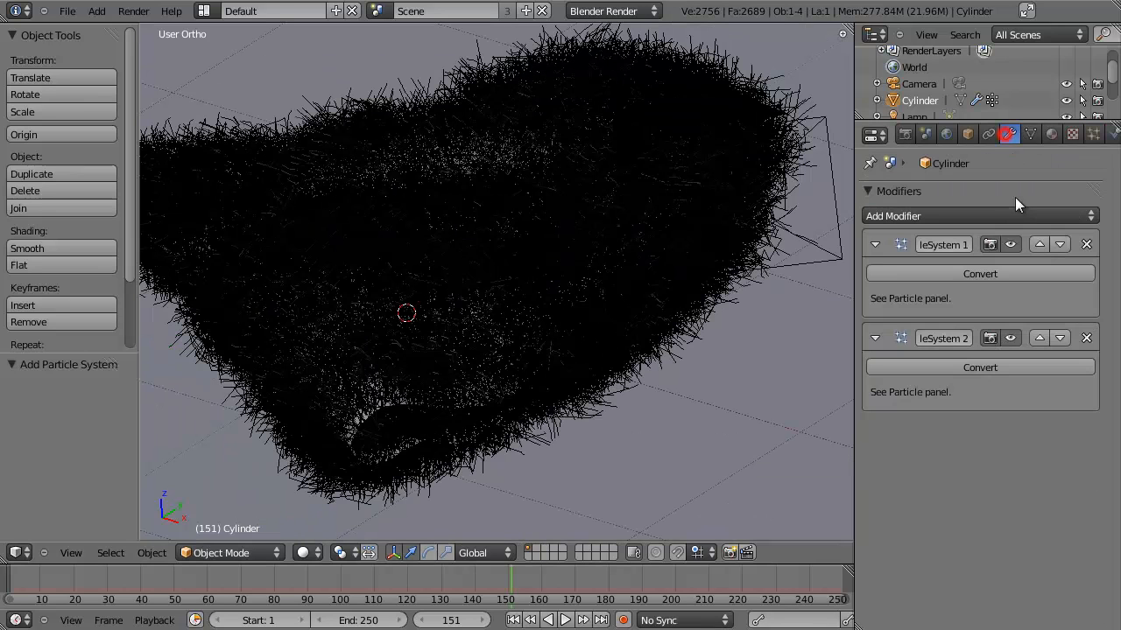
{"action": "left_click", "coordinate": [1011, 338]}
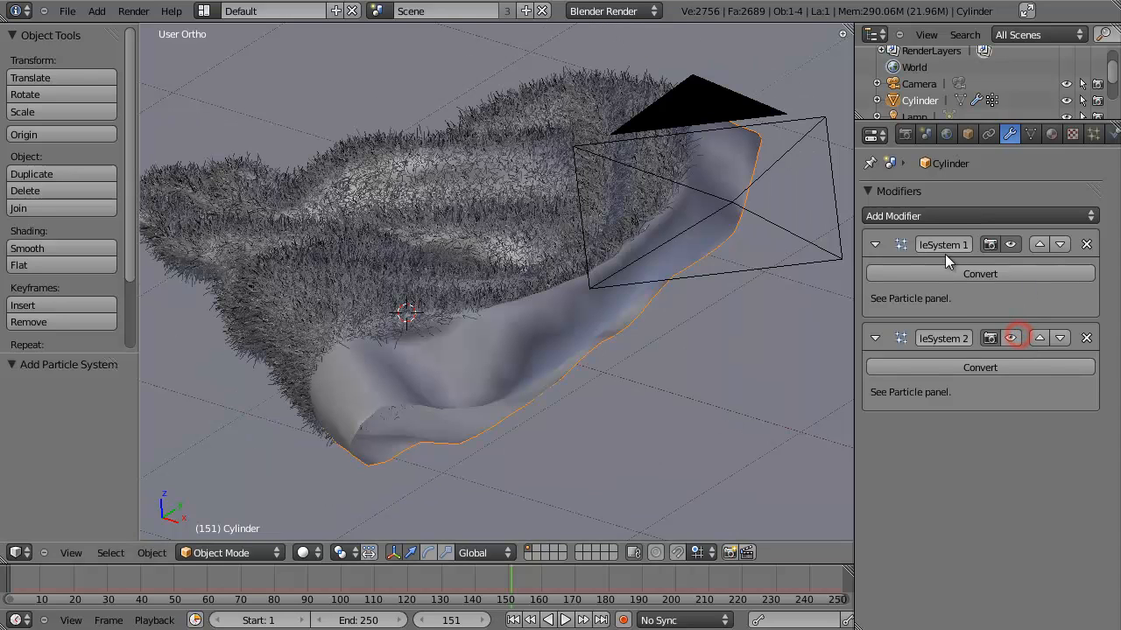
{"action": "left_click", "coordinate": [1011, 244]}
Enter Edit Mode on the hat and invert the vertex selection to select the brim instead of the body
{"action": "scroll", "coordinate": [568, 405], "scroll_direction": "up", "scroll_amount": 3}
{"action": "scroll", "coordinate": [569, 404], "scroll_direction": "down", "scroll_amount": 3}
{"action": "key", "text": "Tab"}
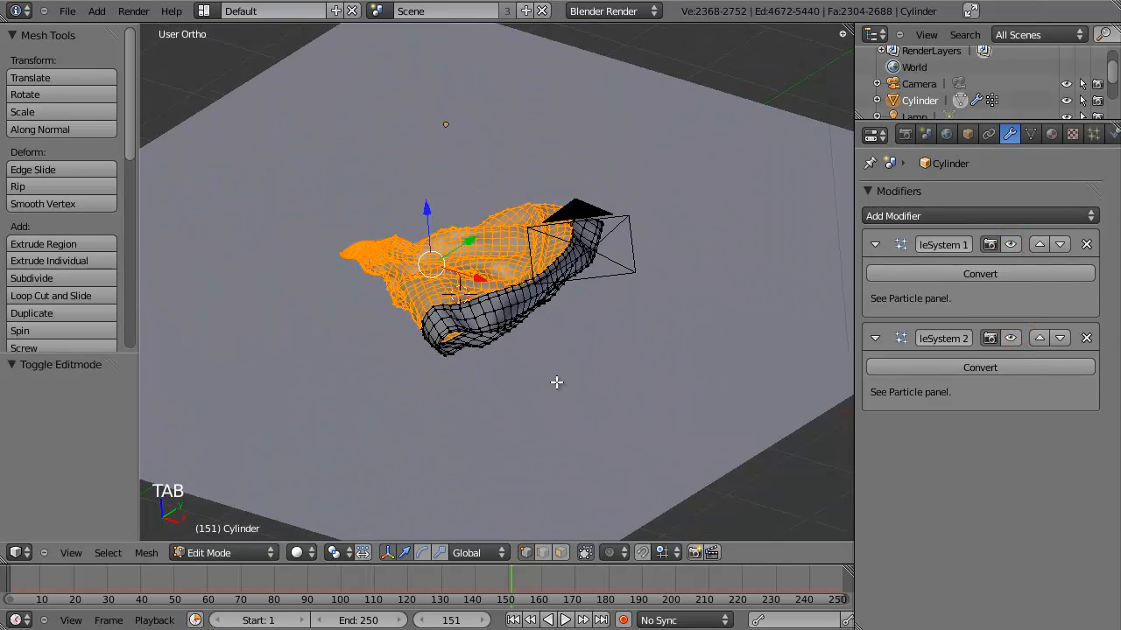
{"action": "scroll", "coordinate": [555, 380], "scroll_direction": "up", "scroll_amount": 5}
{"action": "middle_click_drag", "start_coordinate": [625, 417], "coordinate": [570, 385], "text": "shift"}
{"action": "scroll", "coordinate": [443, 311], "scroll_direction": "down", "scroll_amount": 4}
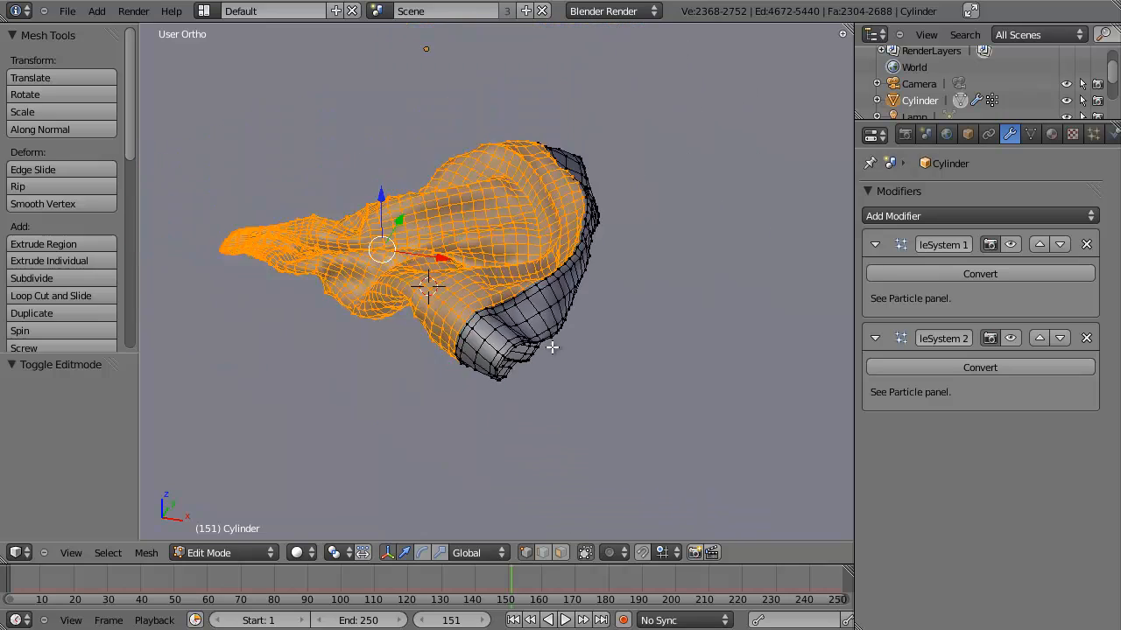
{"action": "middle_click_drag", "start_coordinate": [550, 346], "coordinate": [496, 365]}
{"action": "scroll", "coordinate": [496, 365], "scroll_direction": "up", "scroll_amount": 3}
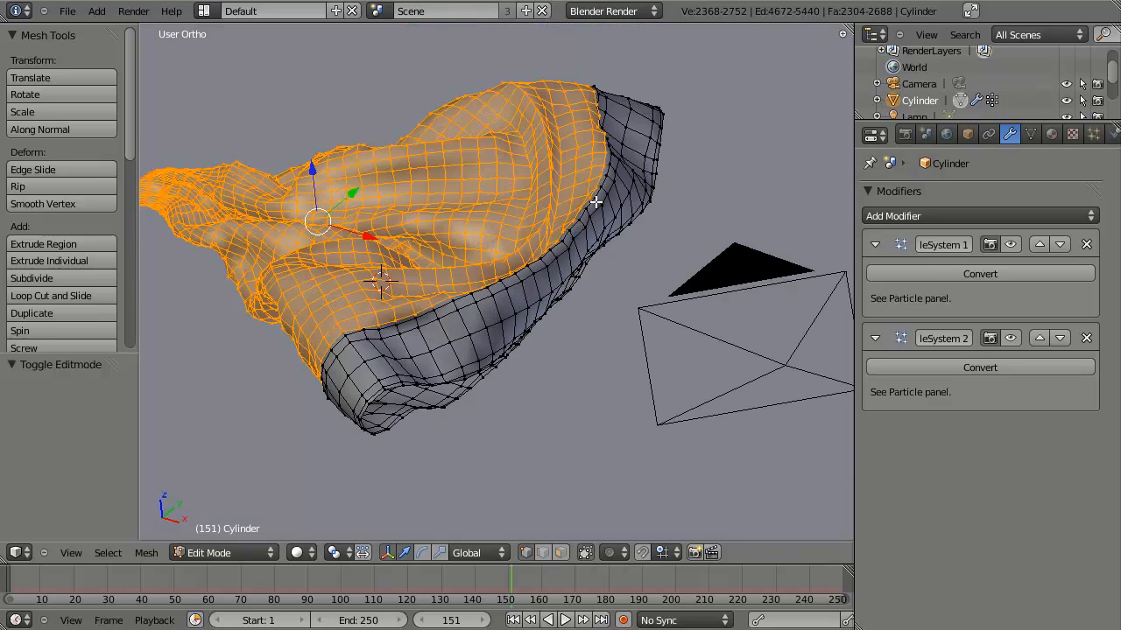
{"action": "middle_click_drag", "start_coordinate": [592, 277], "coordinate": [623, 274]}
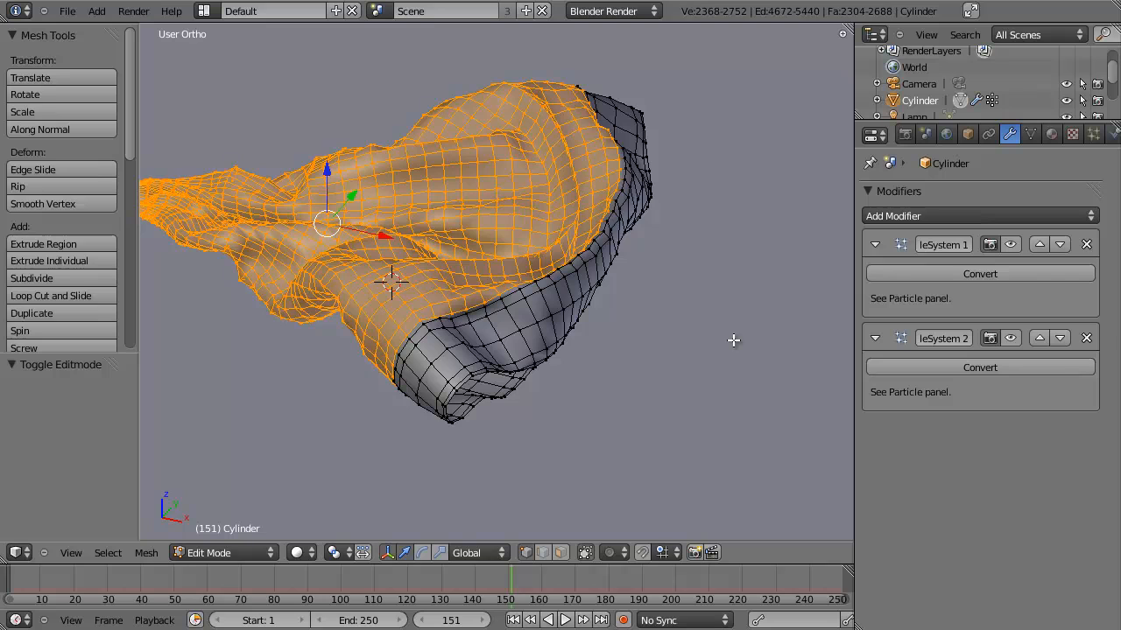
{"action": "key", "text": "ctrl+i"}
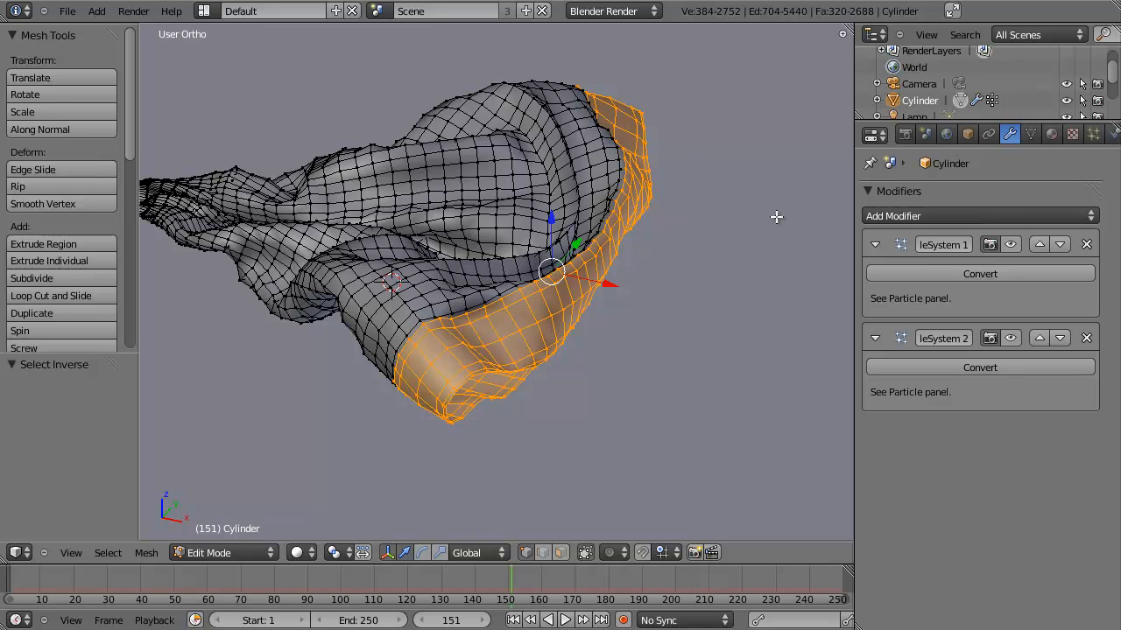
Add a second vertex group to the hat mesh and name it White
{"action": "left_click", "coordinate": [1030, 134]}
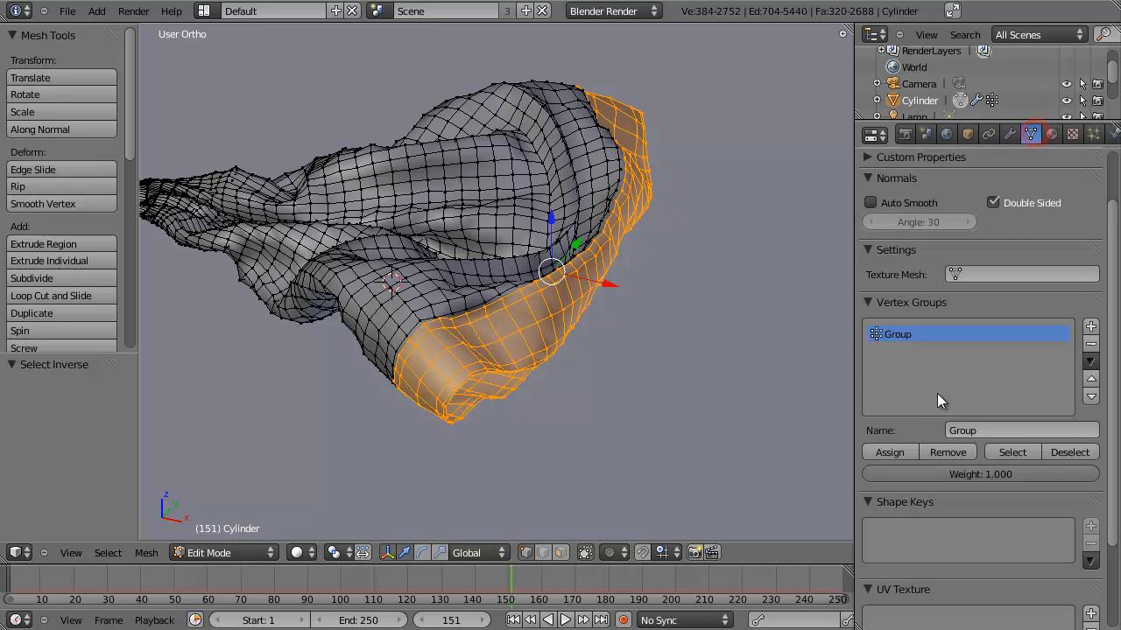
{"action": "scroll", "coordinate": [1007, 367], "scroll_direction": "down", "scroll_amount": 1}
{"action": "left_click", "coordinate": [1090, 309]}
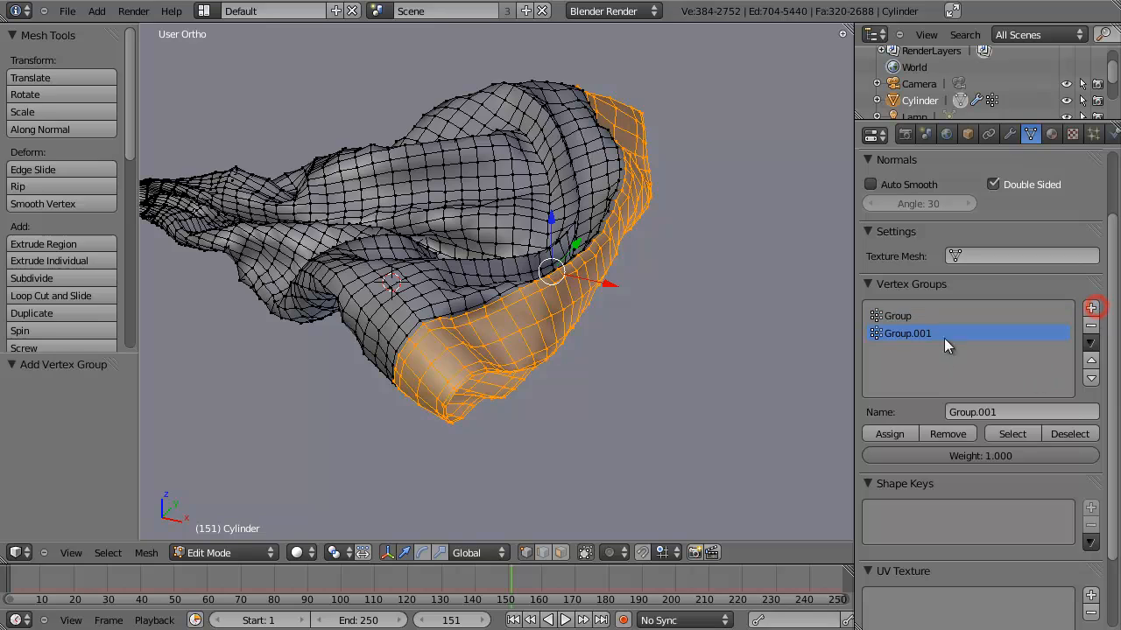
{"action": "left_click", "coordinate": [974, 411]}
{"action": "type", "text": "White"}
{"action": "key", "text": "Return"}
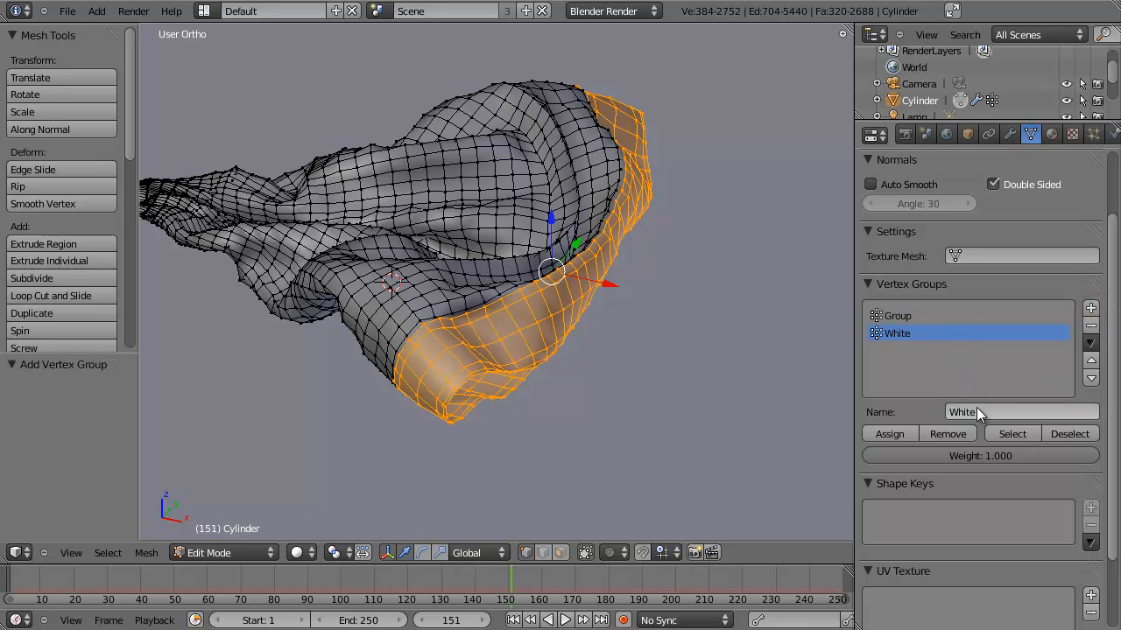
Rename the first vertex group to Red, assign the selected brim vertices to White, and return to Object Mode
{"action": "left_click", "coordinate": [974, 411]}
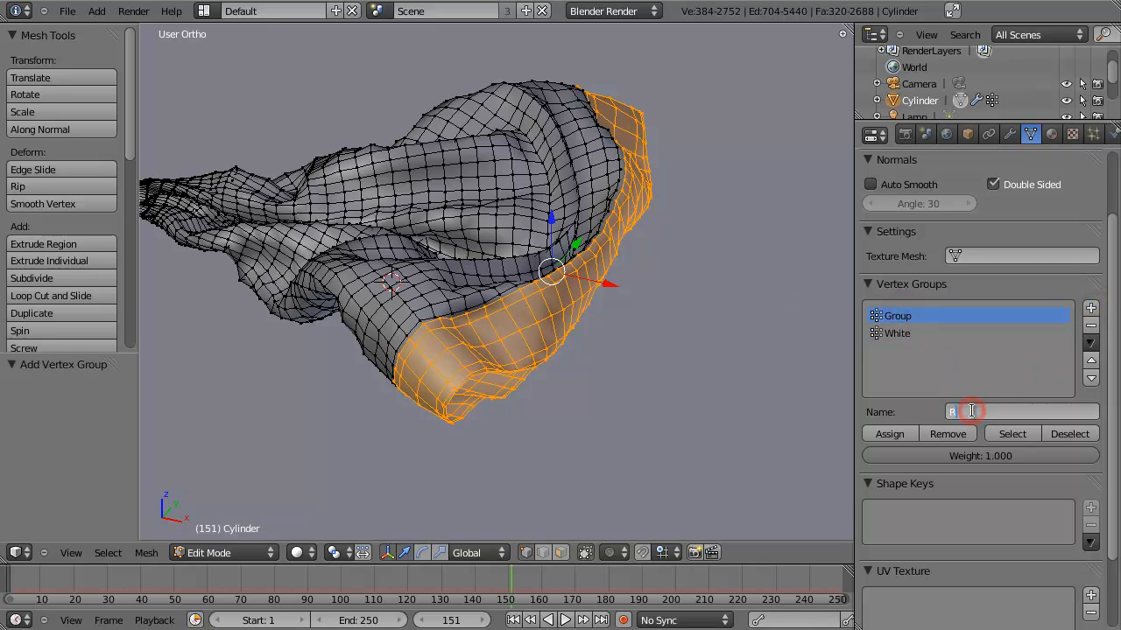
{"action": "type", "text": "Red"}
{"action": "key", "text": "Return"}
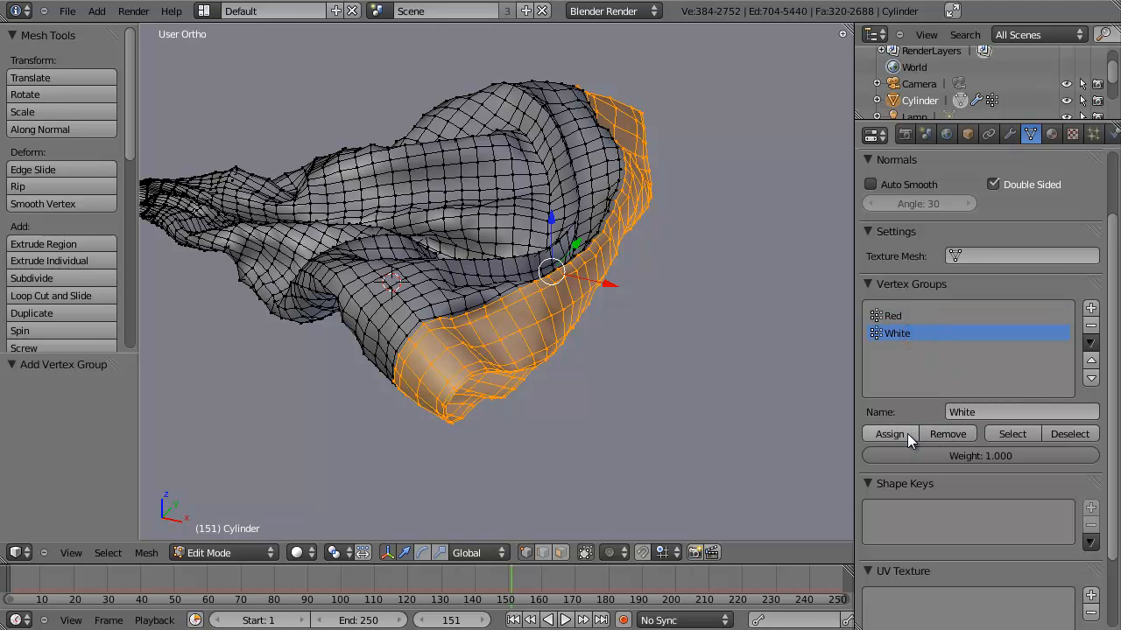
{"action": "left_click", "coordinate": [904, 434]}
{"action": "key", "text": "Tab"}
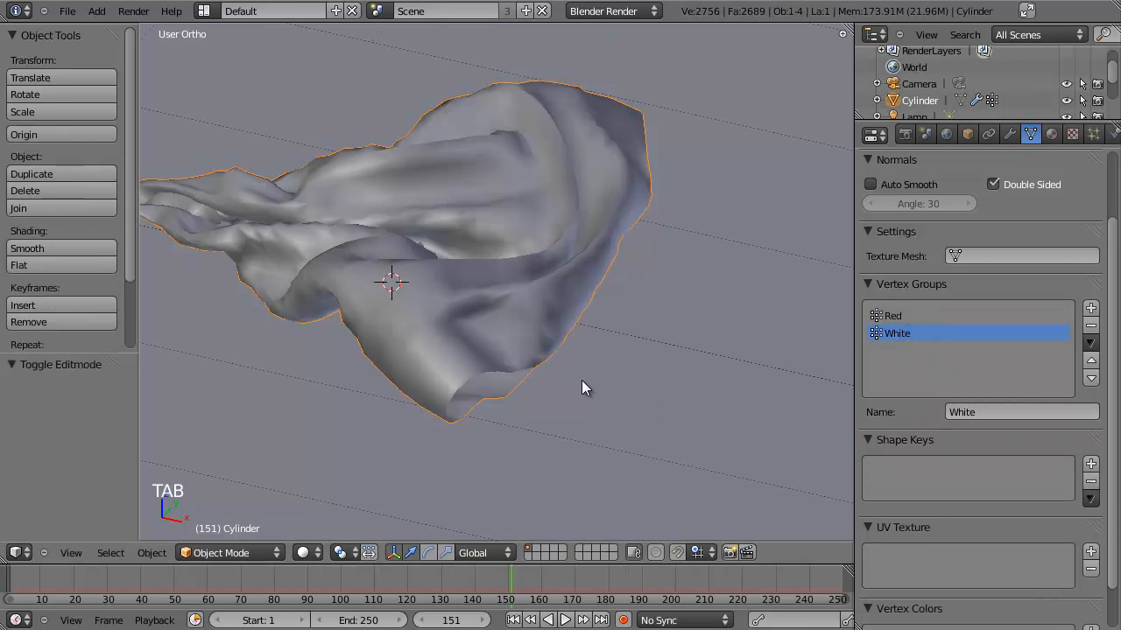
Inspect the weights of the Red and White vertex groups in Weight Paint mode
{"action": "key", "text": "ctrl+Tab"}
{"action": "mouse_move", "coordinate": [593, 350]}
{"action": "middle_mouse_down"}
{"action": "mouse_move", "coordinate": [465, 305]}
{"action": "mouse_move", "coordinate": [613, 363]}
{"action": "middle_mouse_up"}
{"action": "left_click", "coordinate": [892, 316]}
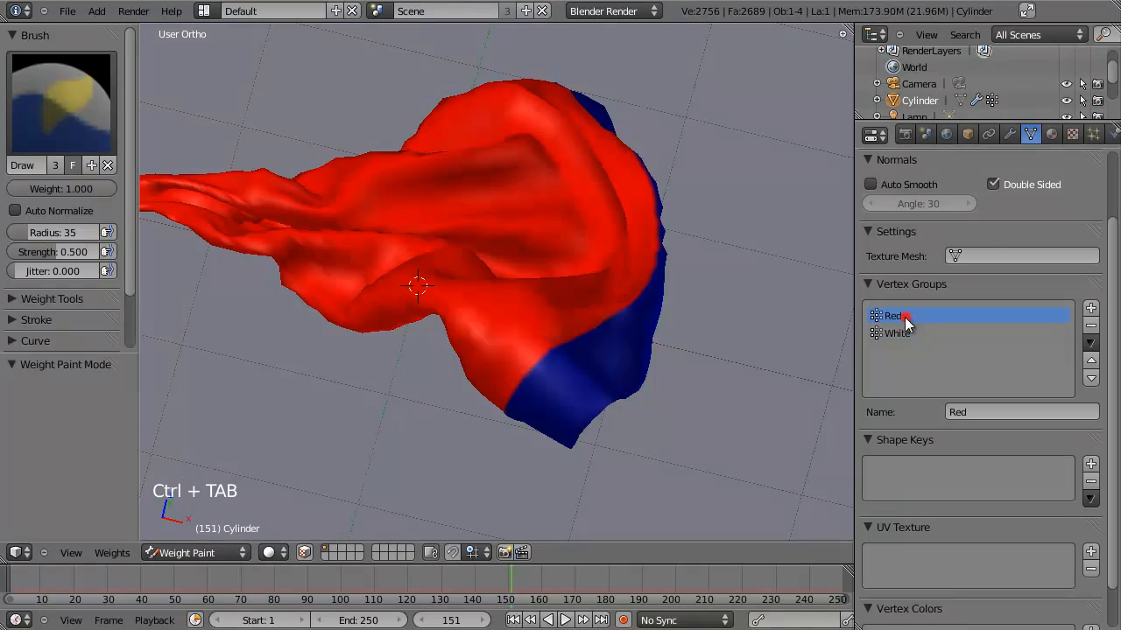
{"action": "middle_click_drag", "start_coordinate": [446, 219], "coordinate": [525, 271]}
{"action": "left_click", "coordinate": [898, 332]}
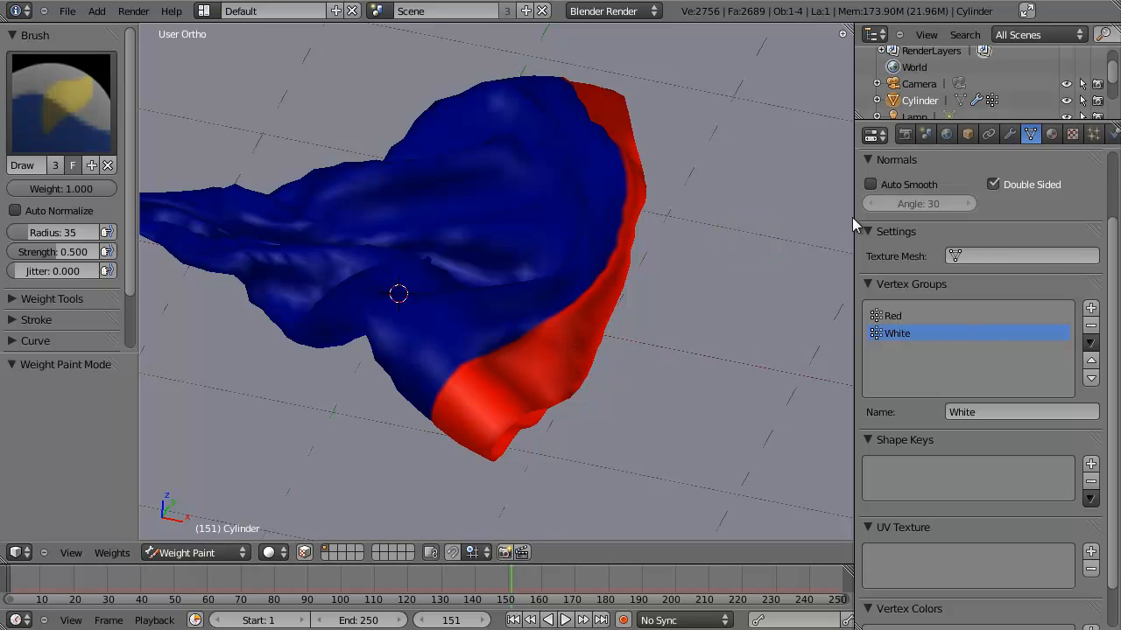
Show the first hair particle system in the viewport again and return the hat to Object Mode
{"action": "left_click", "coordinate": [1010, 133]}
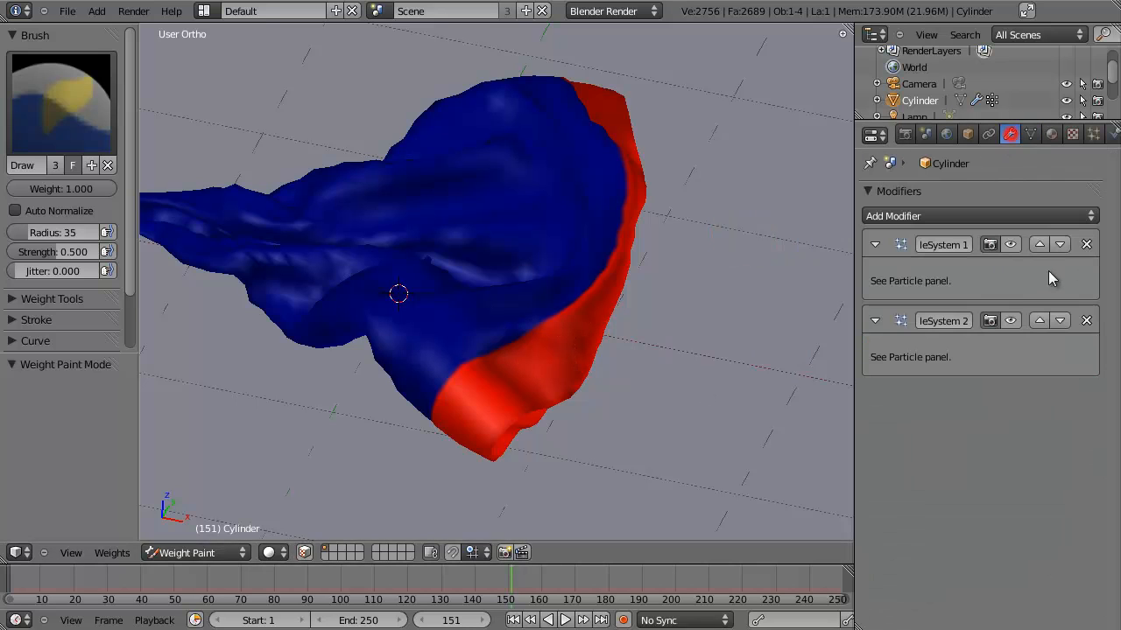
{"action": "left_click", "coordinate": [1010, 244]}
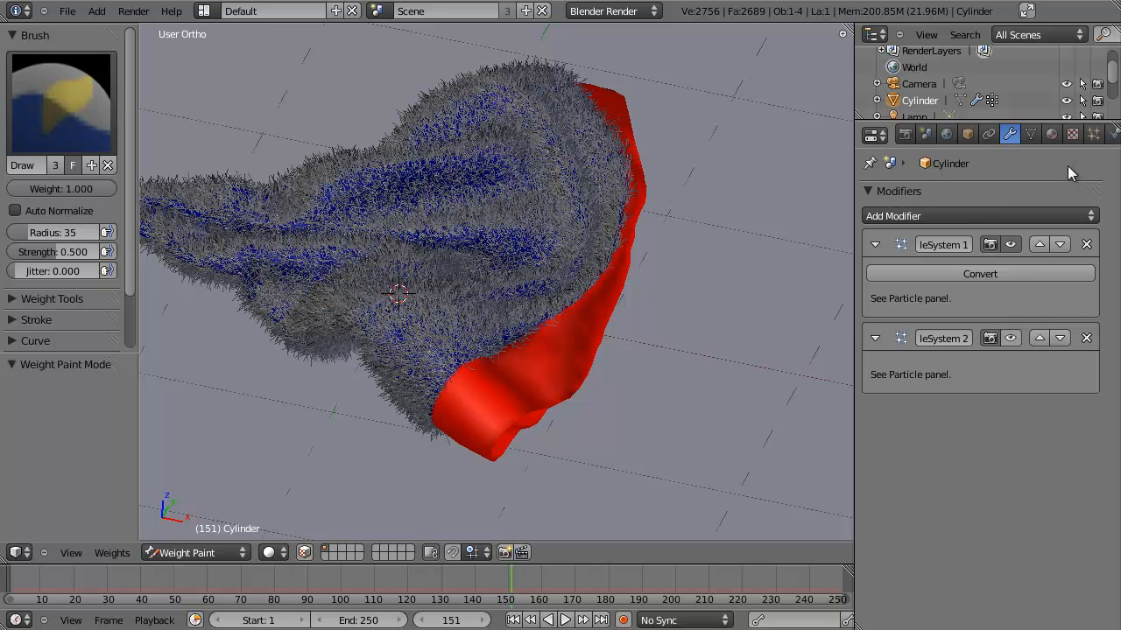
{"action": "left_click", "coordinate": [1094, 134]}
{"action": "scroll", "coordinate": [980, 350], "scroll_direction": "up", "scroll_amount": 4}
{"action": "key", "text": "ctrl+Tab"}
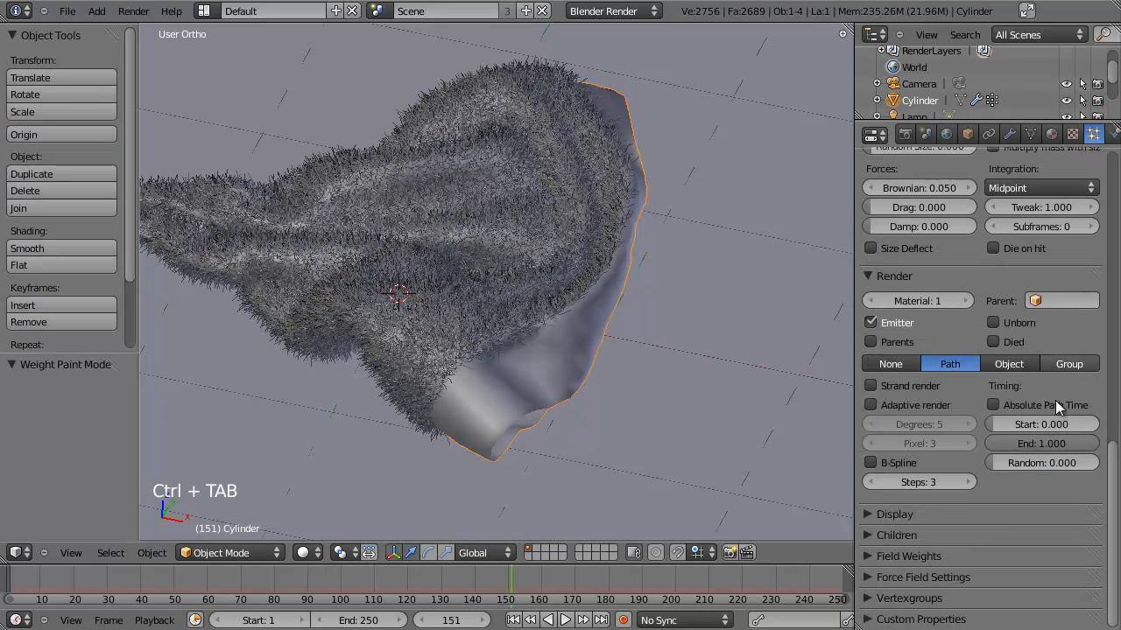
Set the White particle system's Density vertex group to White
{"action": "scroll", "coordinate": [1033, 406], "scroll_direction": "up", "scroll_amount": 10}
{"action": "scroll", "coordinate": [1011, 406], "scroll_direction": "down", "scroll_amount": 10}
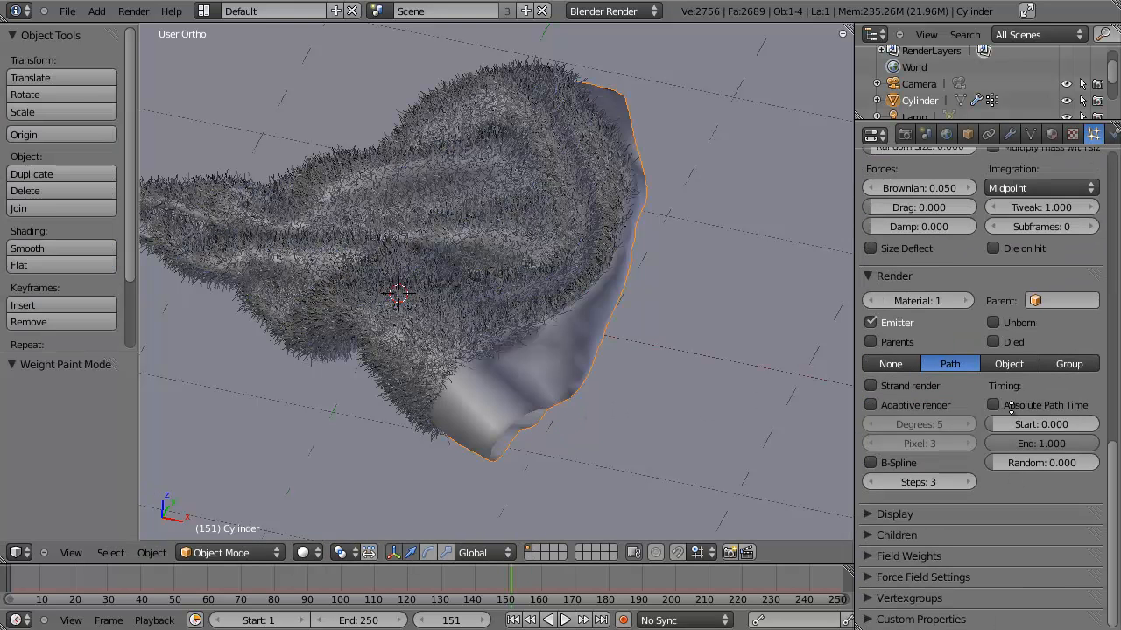
{"action": "left_click", "coordinate": [869, 598]}
{"action": "scroll", "coordinate": [875, 525], "scroll_direction": "down", "scroll_amount": 5}
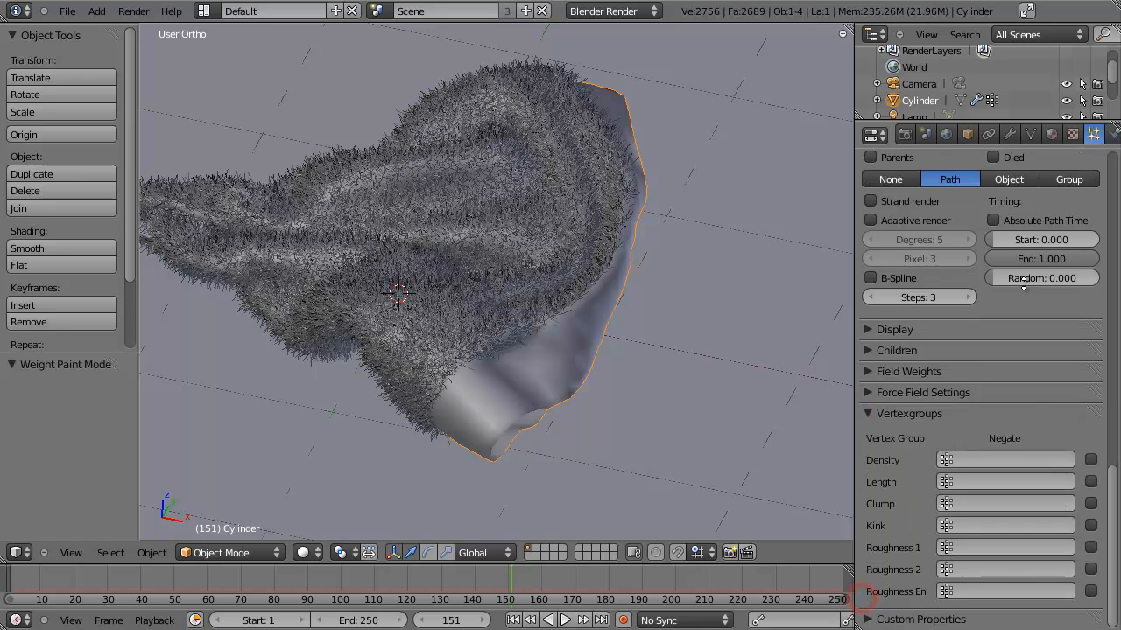
{"action": "left_click", "coordinate": [985, 461]}
{"action": "left_click", "coordinate": [956, 297]}
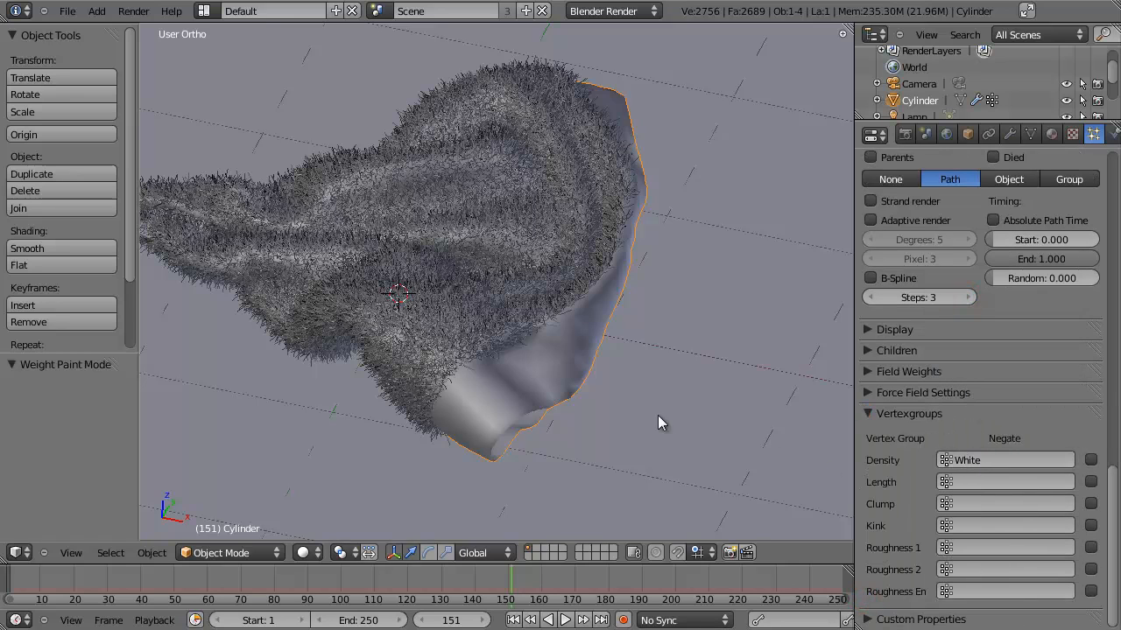
Show the second hair particle system in the viewport and inspect the fur on the brim
{"action": "scroll", "coordinate": [1050, 408], "scroll_direction": "up", "scroll_amount": 15}
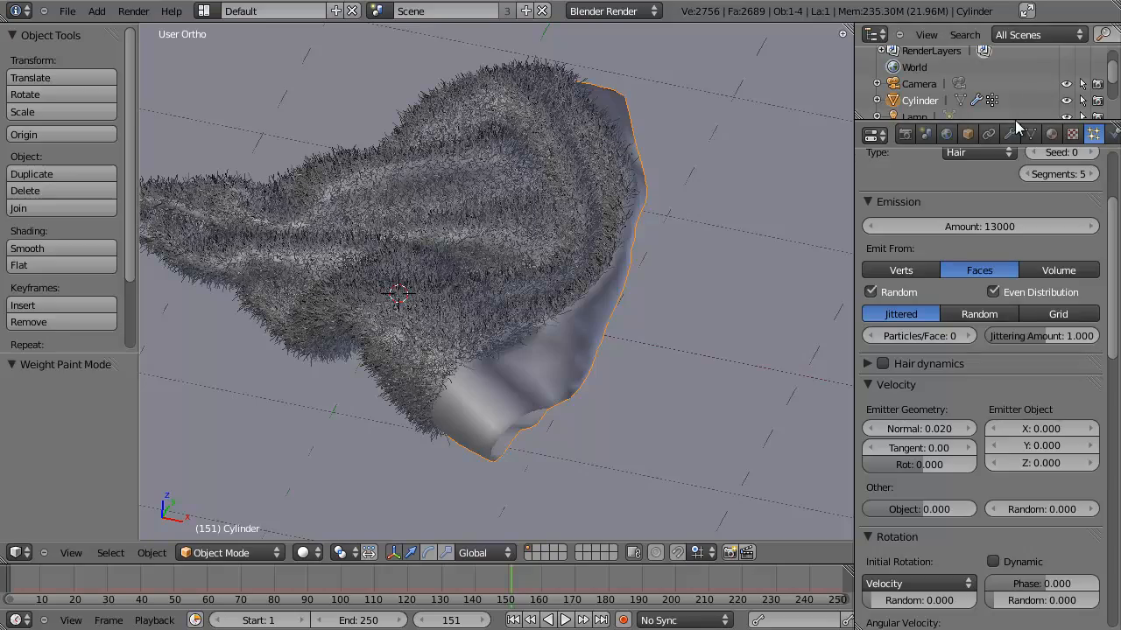
{"action": "left_click", "coordinate": [1010, 133]}
{"action": "left_click", "coordinate": [1010, 338]}
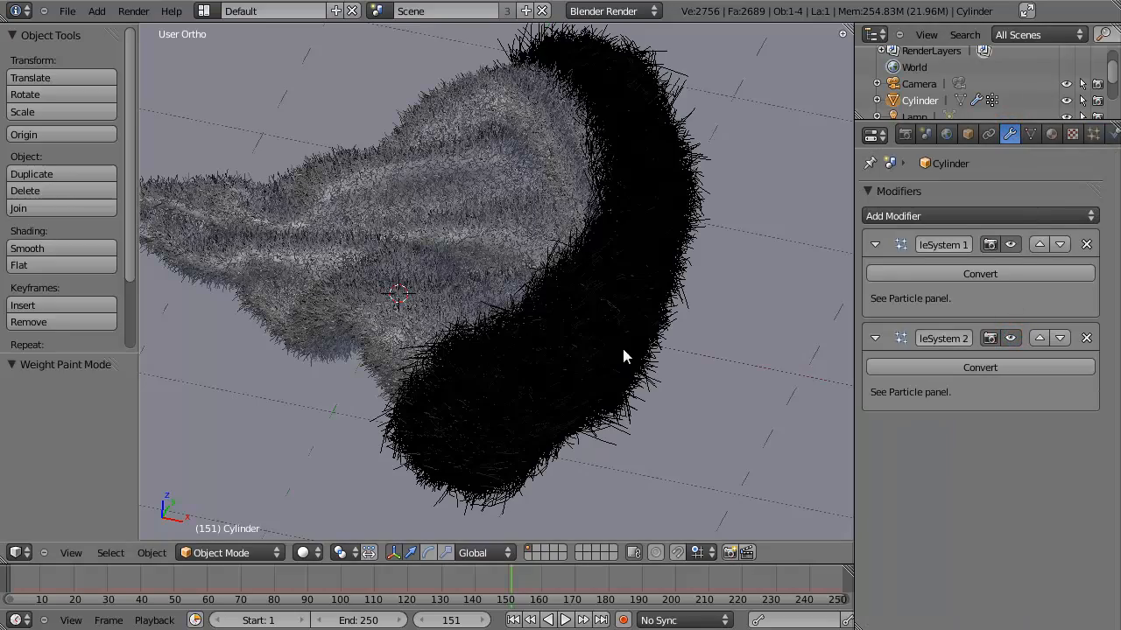
{"action": "middle_click_drag", "start_coordinate": [664, 286], "coordinate": [786, 277]}
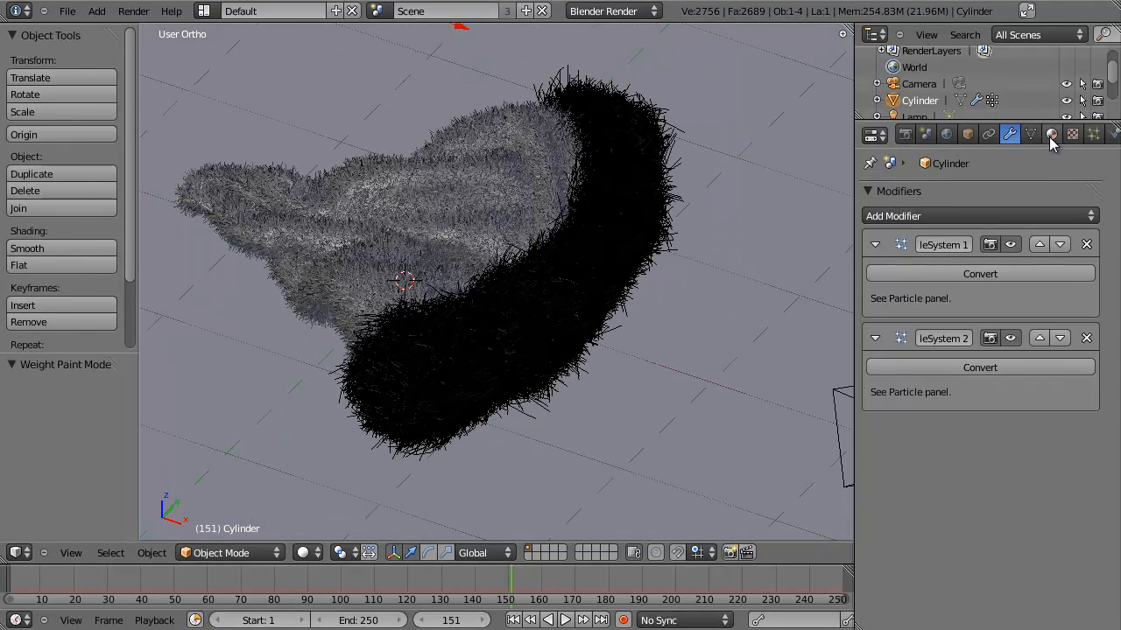
Create a new material for the hat and name it Red
{"action": "left_click", "coordinate": [1050, 136]}
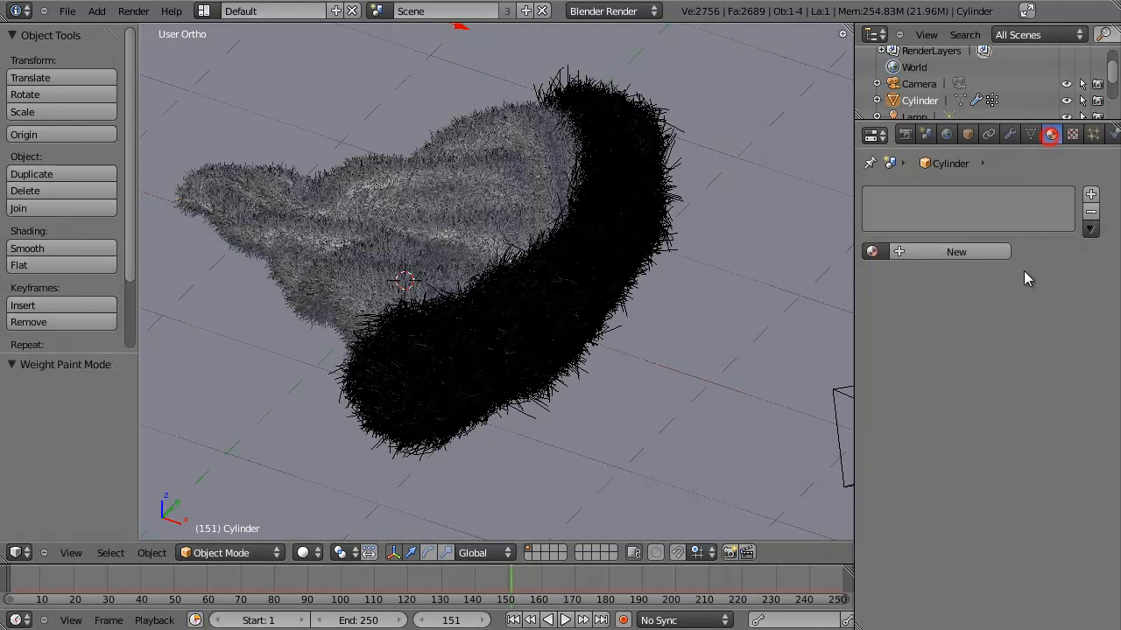
{"action": "left_click", "coordinate": [948, 253]}
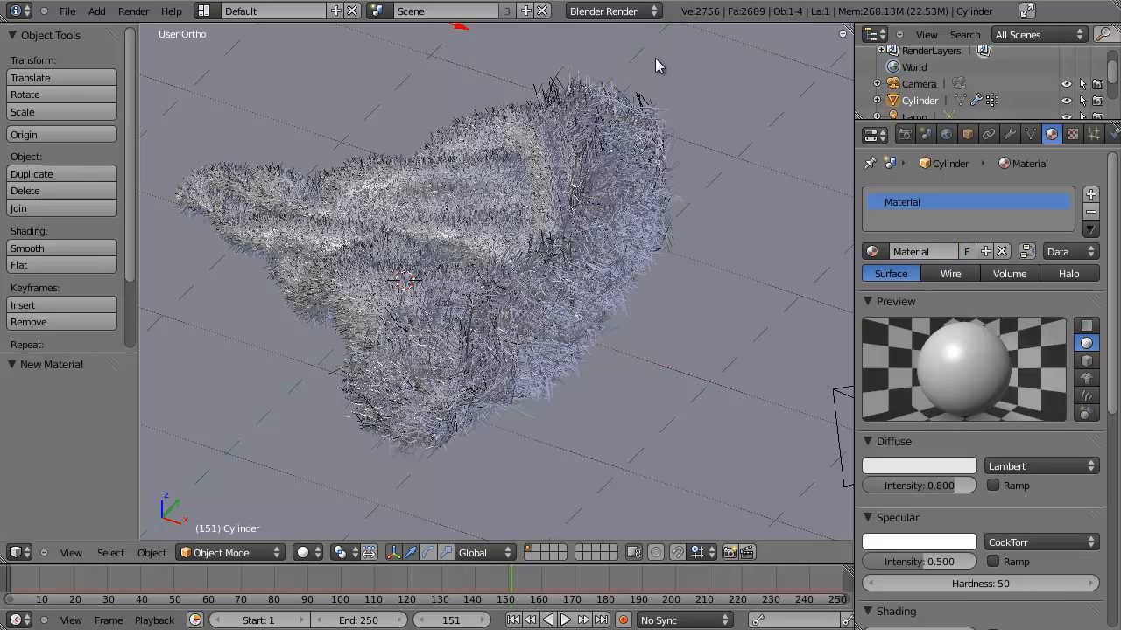
{"action": "left_click", "coordinate": [933, 248]}
{"action": "type", "text": "Red"}
{"action": "key", "text": "Return"}
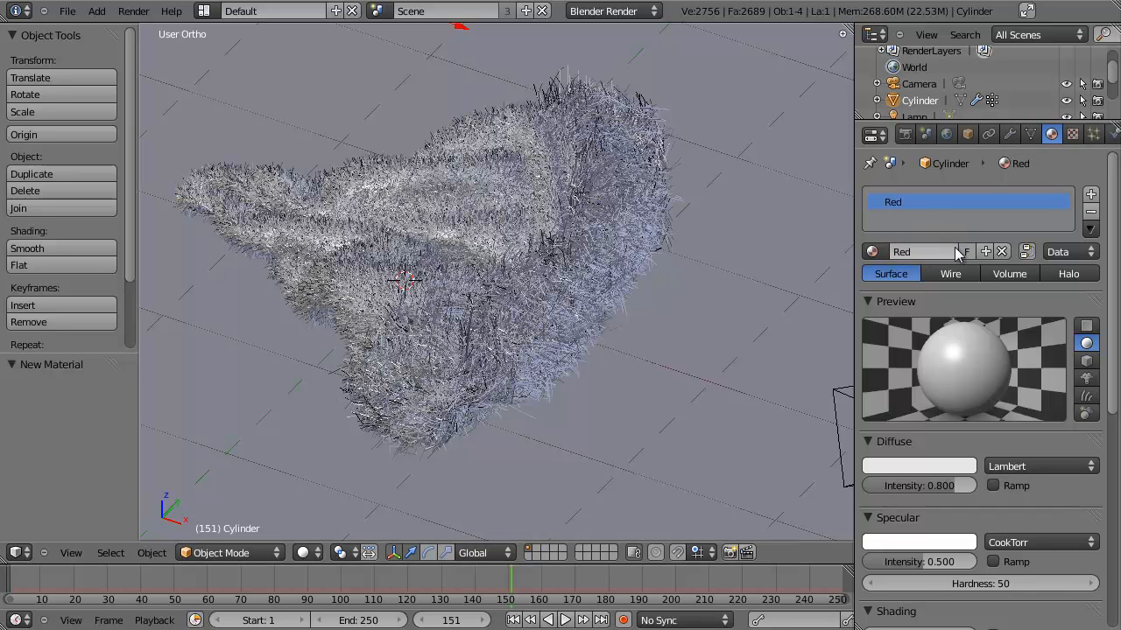
Set the Red material's diffuse color to a red with R 0.800, G 0.000 and B 0.029
{"action": "left_click", "coordinate": [924, 464]}
{"action": "left_click_drag", "start_coordinate": [882, 333], "coordinate": [888, 393]}
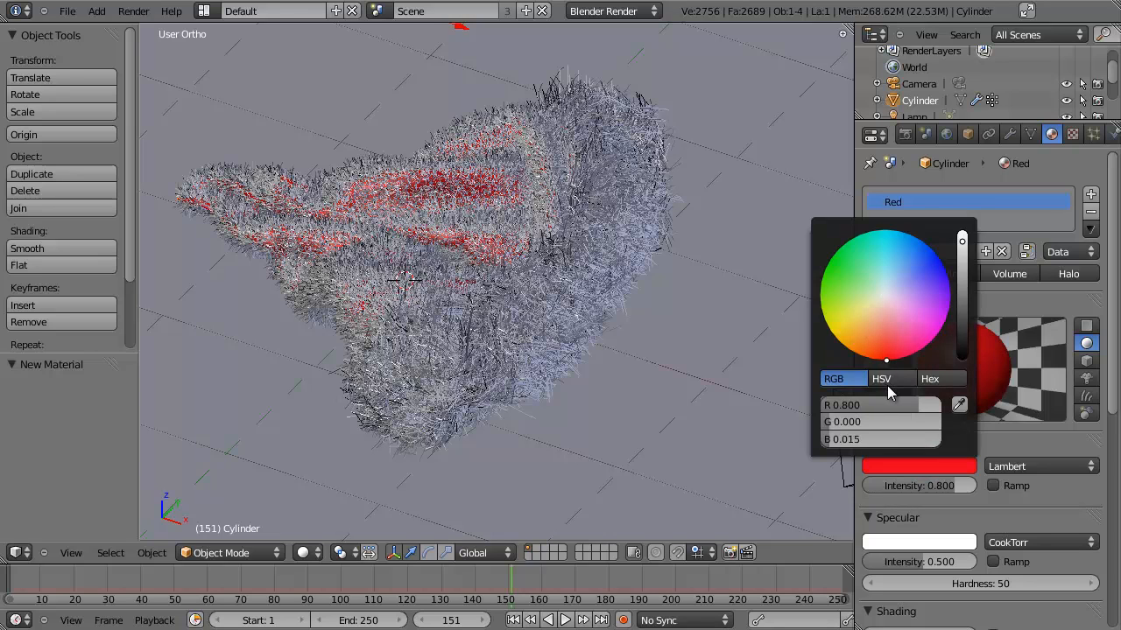
{"action": "left_click", "coordinate": [910, 466]}
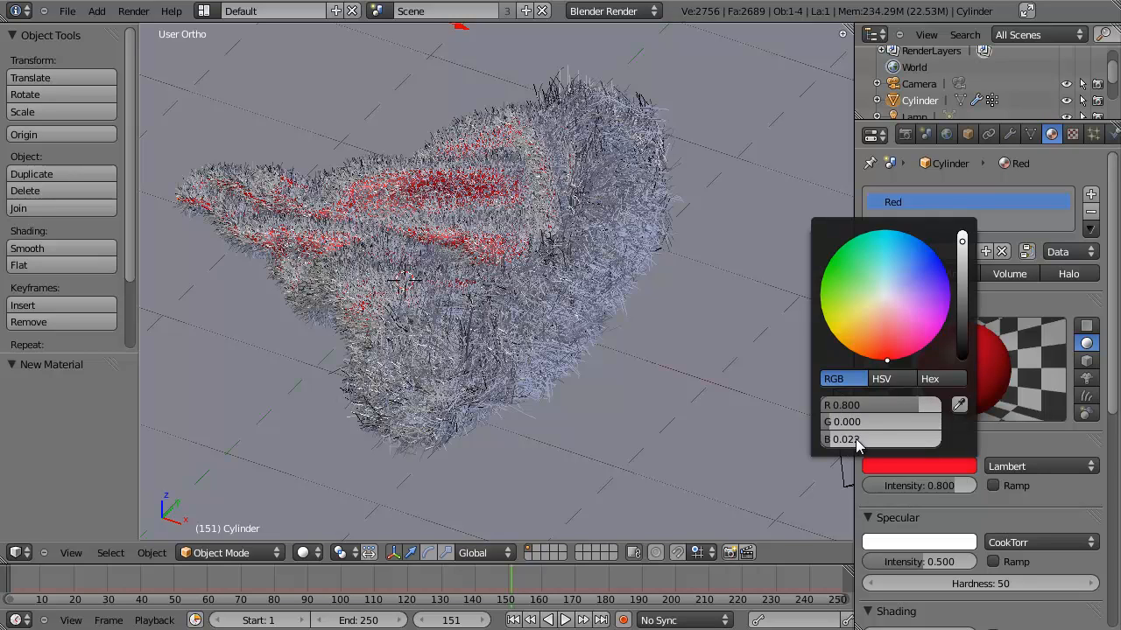
{"action": "left_click", "coordinate": [856, 440]}
{"action": "type", "text": "0.029"}
{"action": "key", "text": "Return"}
{"action": "left_click", "coordinate": [1001, 449]}
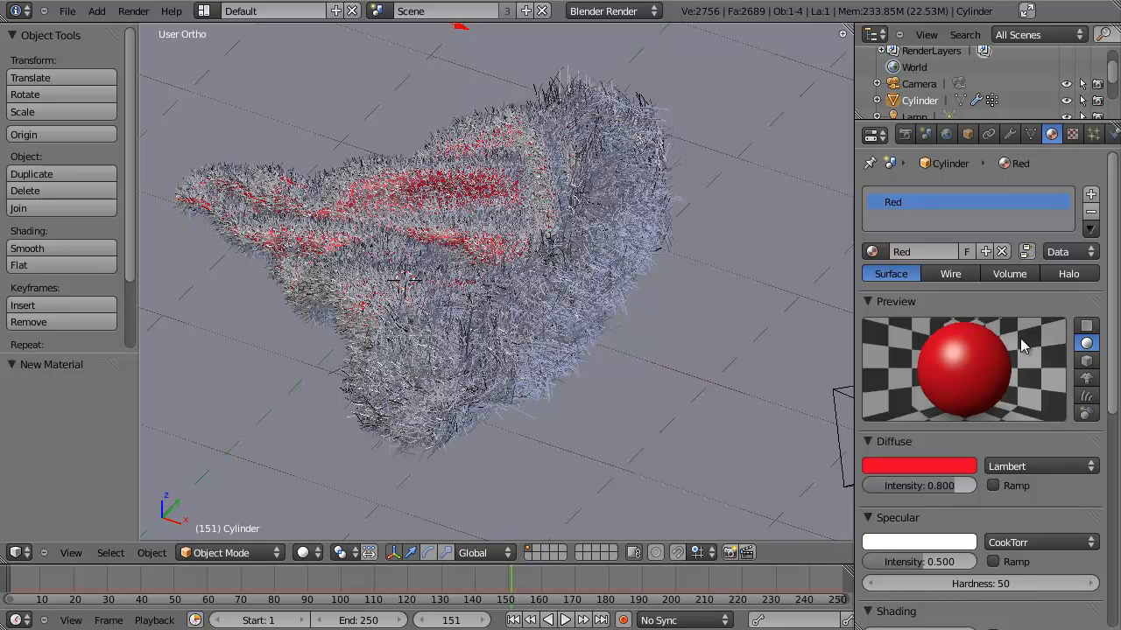
{"action": "left_click", "coordinate": [924, 469]}
{"action": "left_click", "coordinate": [1021, 436]}
Set the specular intensity of the Red material to 0
{"action": "scroll", "coordinate": [973, 411], "scroll_direction": "down", "scroll_amount": 3}
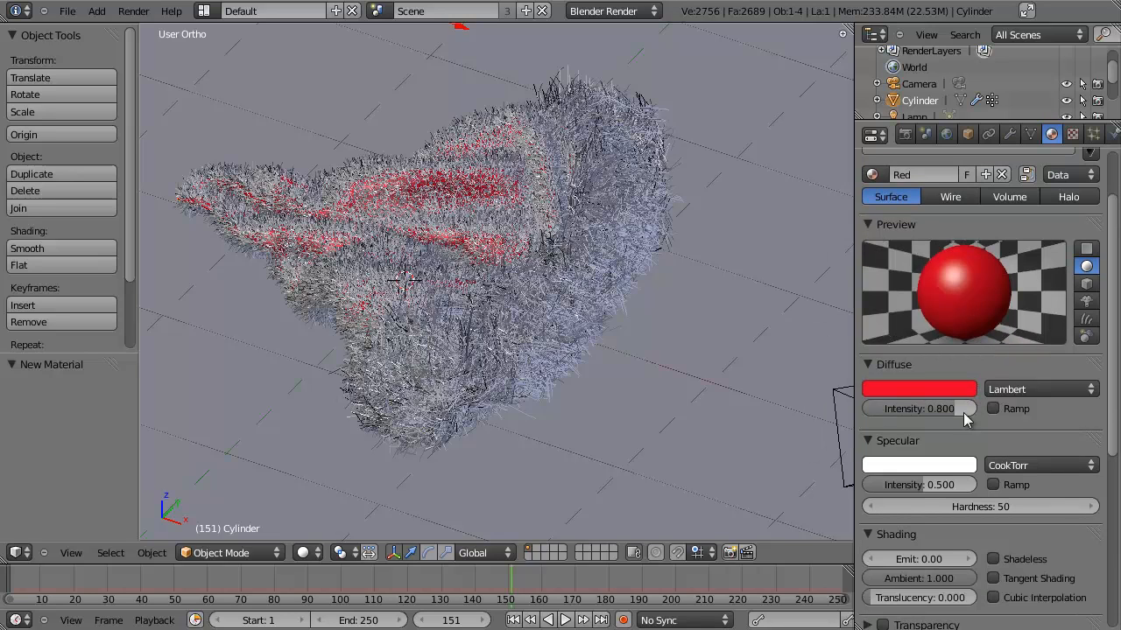
{"action": "left_click", "coordinate": [954, 485]}
{"action": "type", "text": "0"}
{"action": "key", "text": "Return"}
Collapse the Options section of the Red material and review its remaining settings
{"action": "scroll", "coordinate": [978, 486], "scroll_direction": "down", "scroll_amount": 5}
{"action": "scroll", "coordinate": [978, 486], "scroll_direction": "down", "scroll_amount": 3}
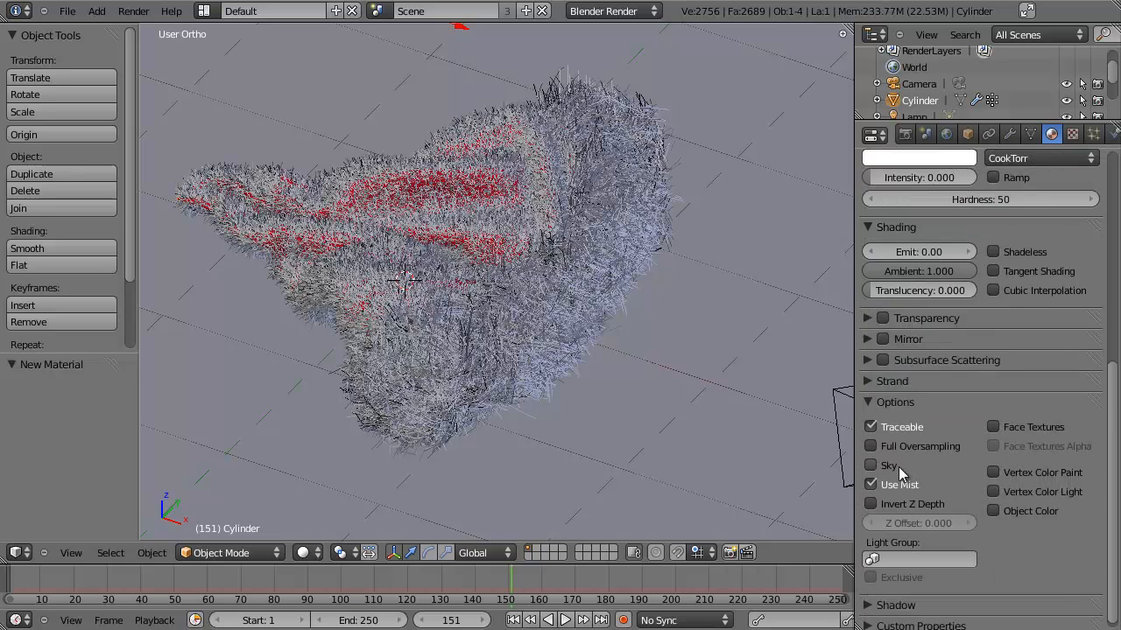
{"action": "left_click", "coordinate": [870, 403]}
{"action": "scroll", "coordinate": [941, 280], "scroll_direction": "up", "scroll_amount": 10}
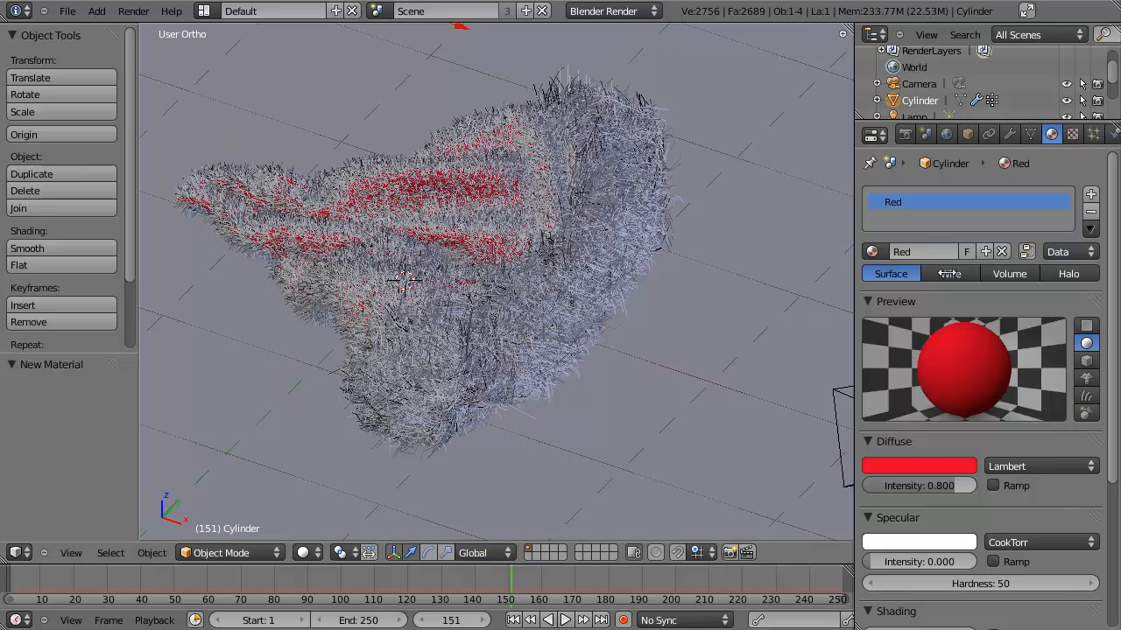
{"action": "scroll", "coordinate": [928, 490], "scroll_direction": "down", "scroll_amount": 5}
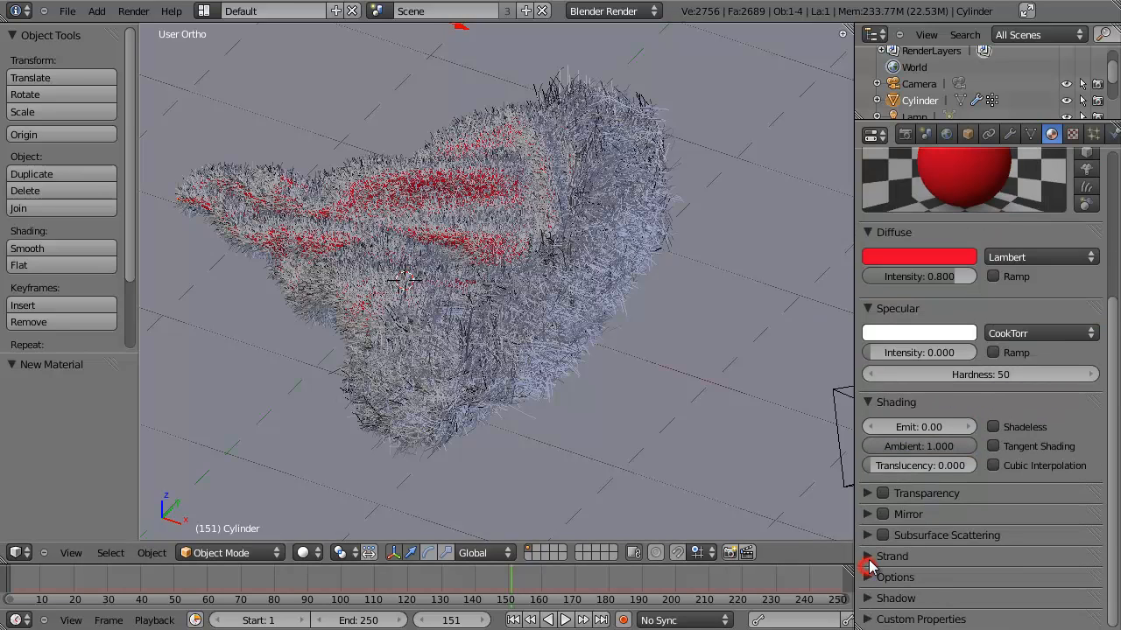
Expand the Red material's Strand settings and review its size and shading options
{"action": "left_click", "coordinate": [870, 557]}
{"action": "scroll", "coordinate": [946, 357], "scroll_direction": "down", "scroll_amount": 4}
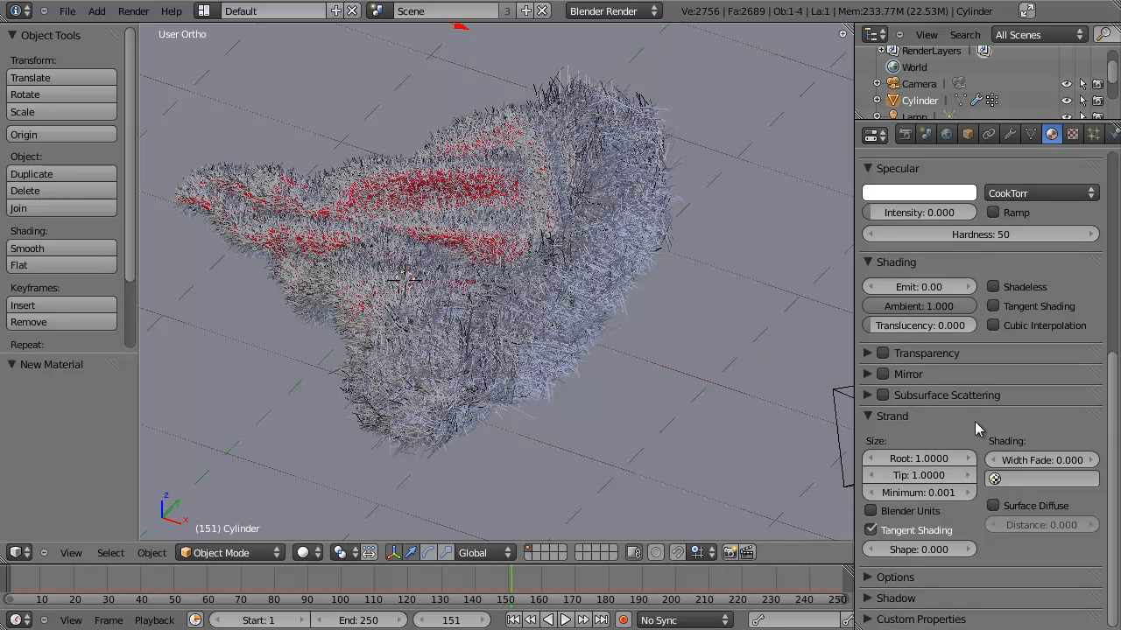
{"action": "left_click", "coordinate": [921, 462]}
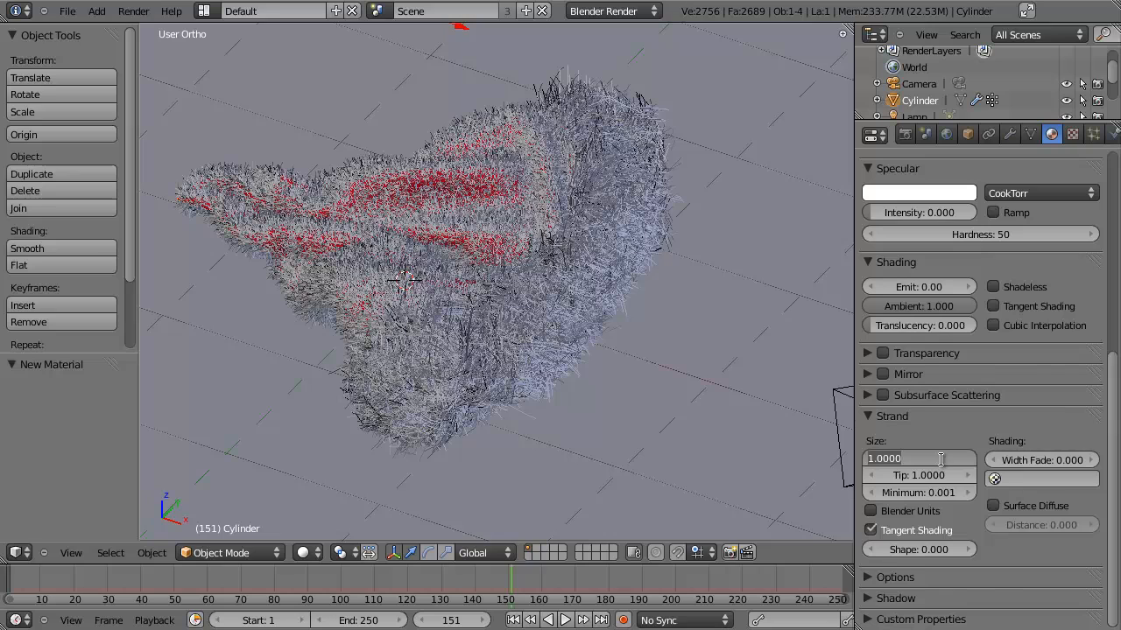
{"action": "scroll", "coordinate": [963, 455], "scroll_direction": "up", "scroll_amount": 8}
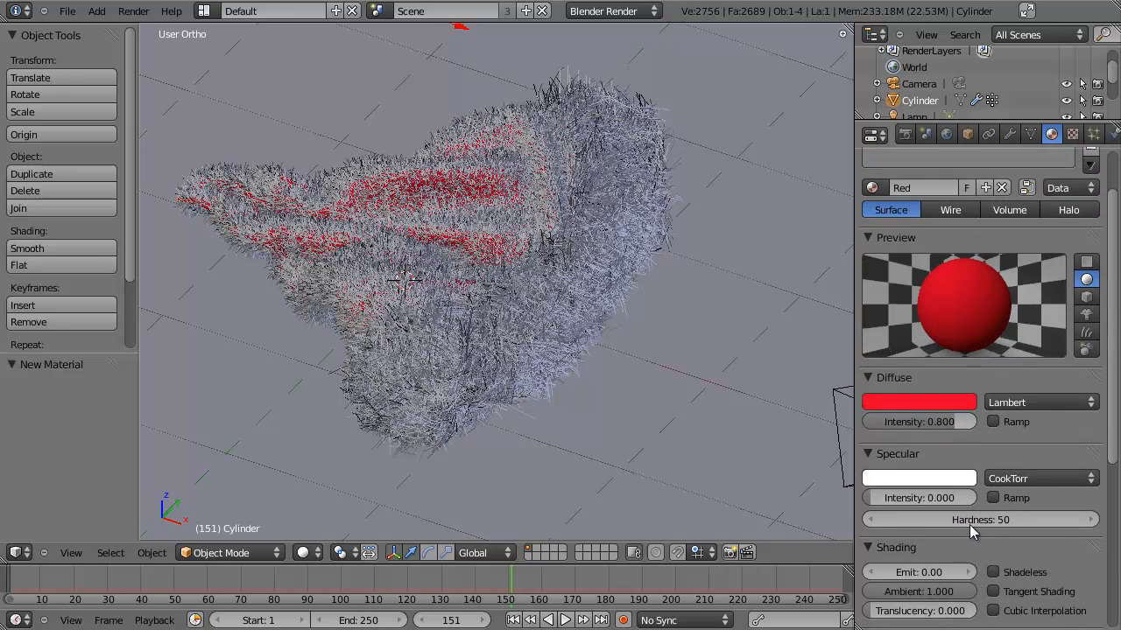
{"action": "scroll", "coordinate": [970, 531], "scroll_direction": "down", "scroll_amount": 8}
Set the root size of the Red material's strands to 0.25
{"action": "left_click", "coordinate": [919, 459]}
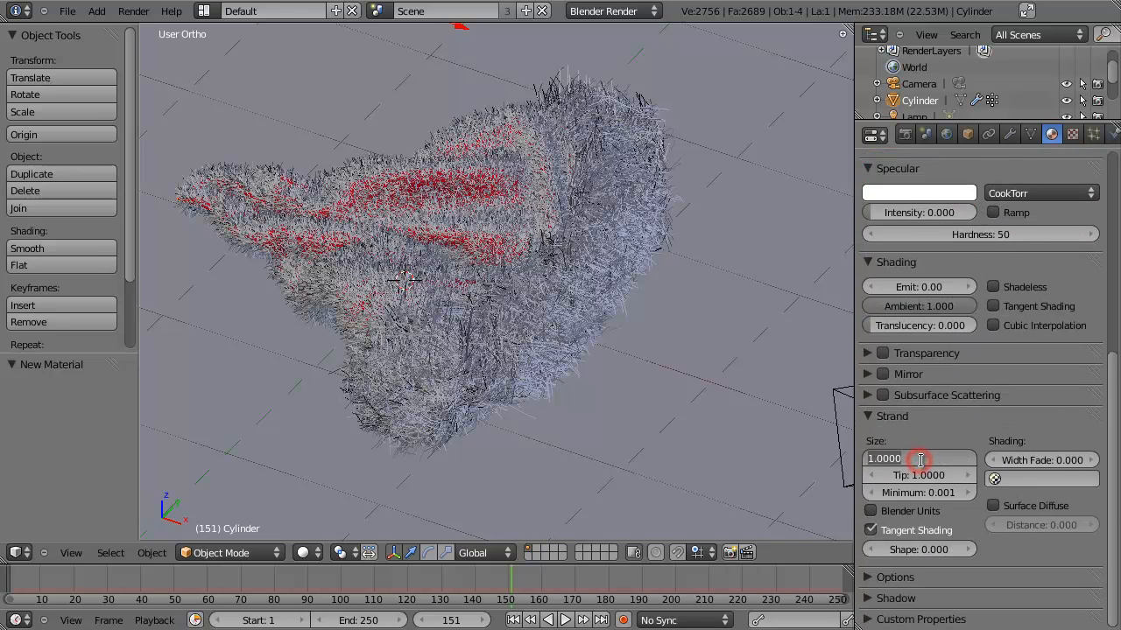
{"action": "key", "text": "BackSpace"}
{"action": "type", "text": "0.25"}
{"action": "key", "text": "Return"}
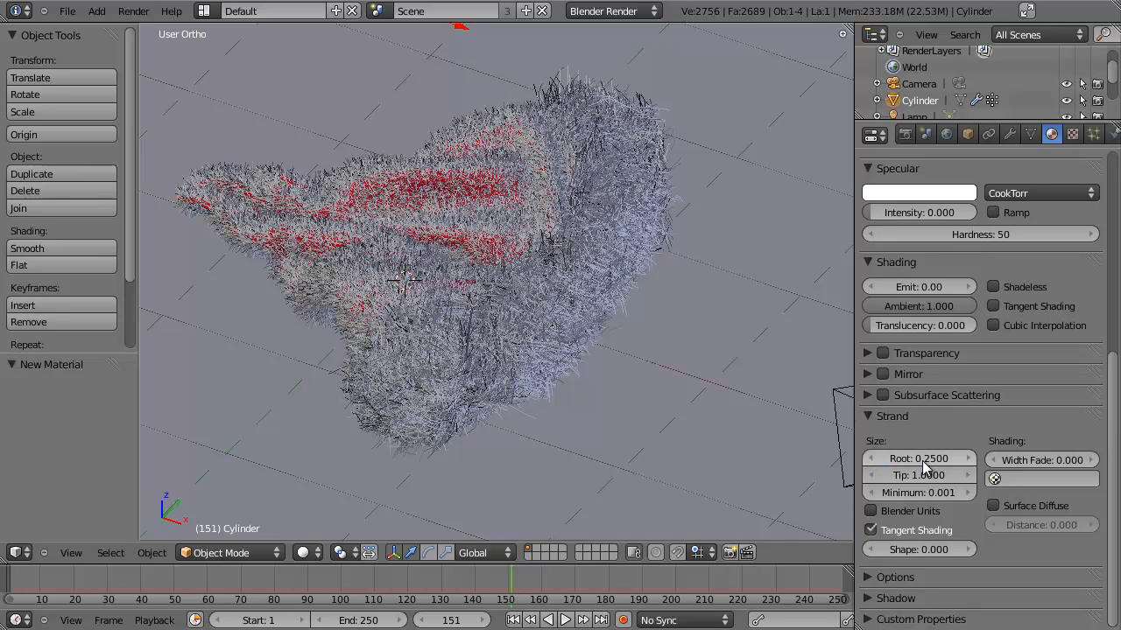
Enable Blender Units for the Red material's strands and set the root size to 0.004
{"action": "left_click", "coordinate": [874, 513]}
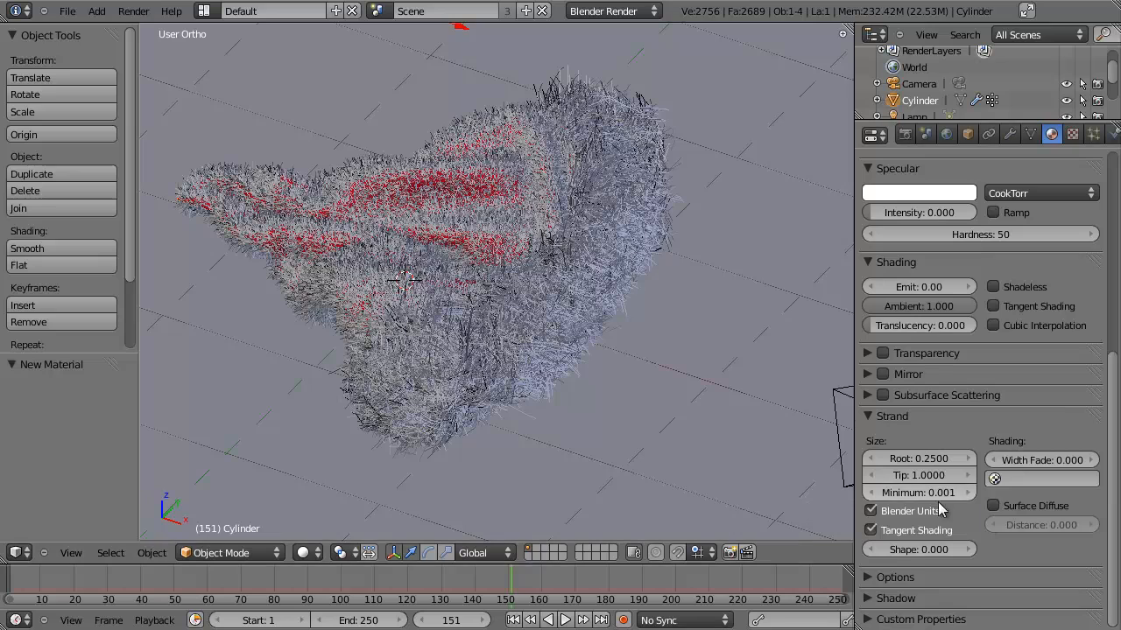
{"action": "left_click", "coordinate": [867, 507]}
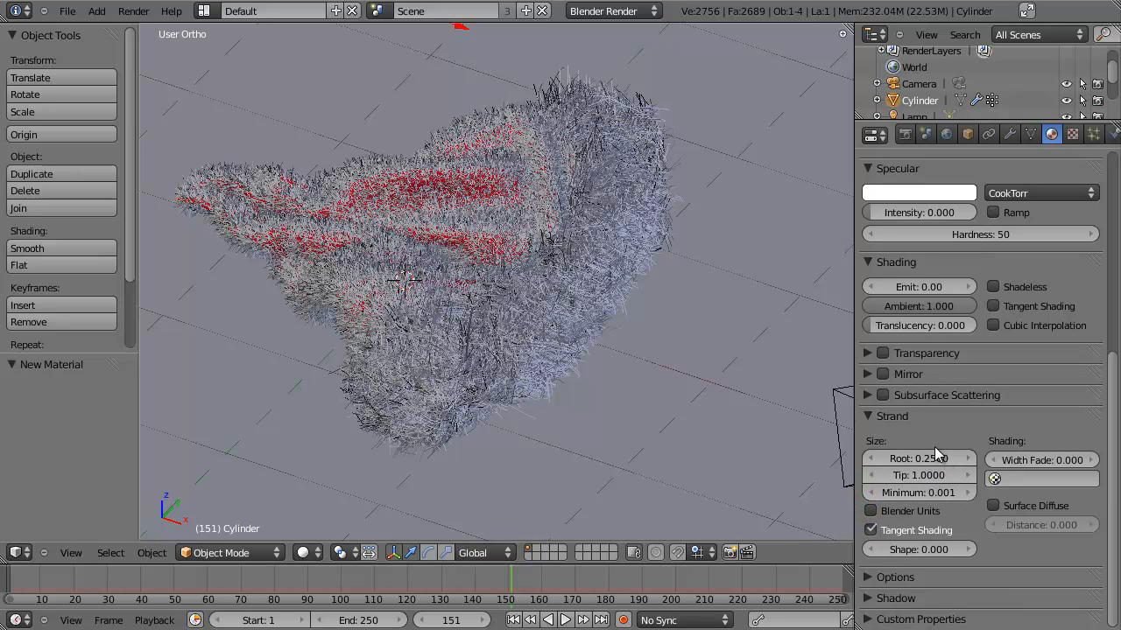
{"action": "left_click", "coordinate": [884, 510]}
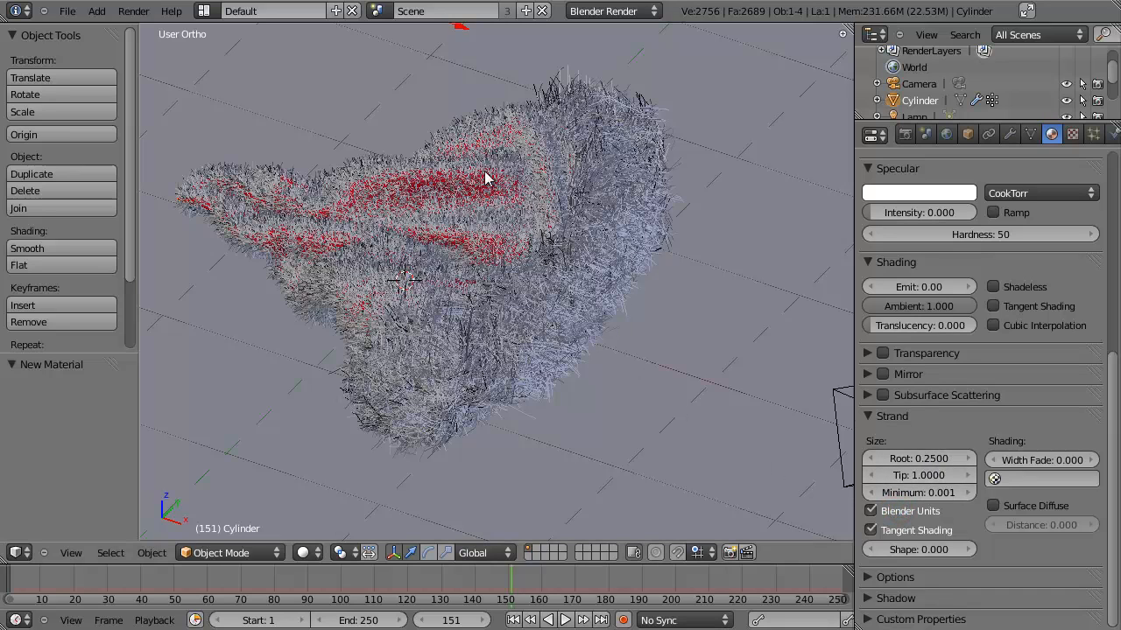
{"action": "left_click", "coordinate": [924, 457]}
{"action": "key", "text": "BackSpace"}
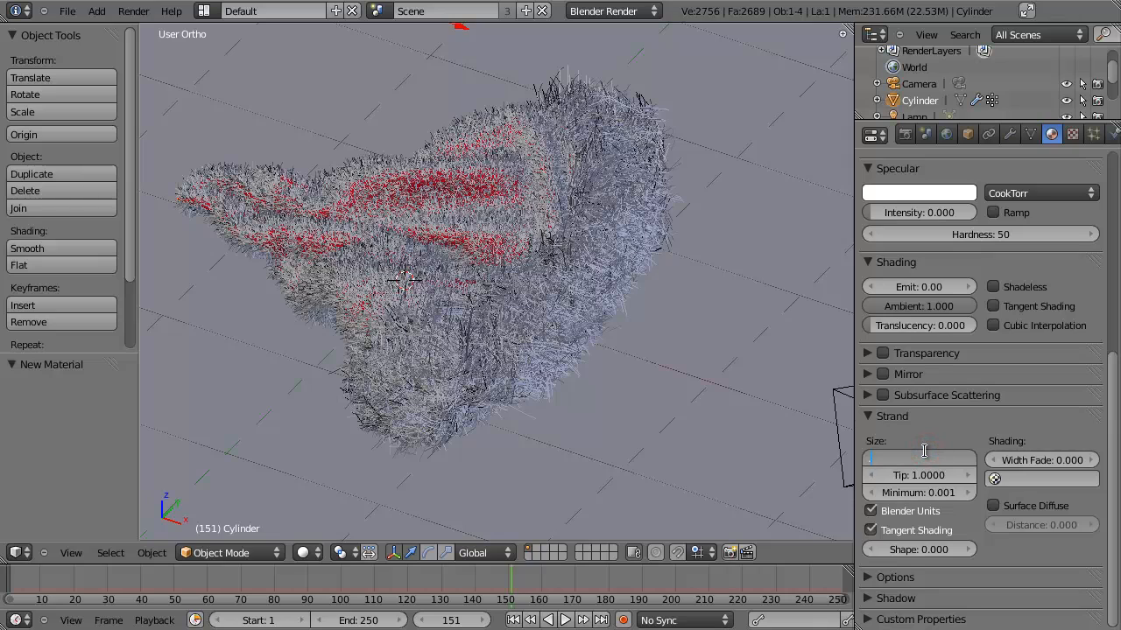
{"action": "type", "text": ".004"}
{"action": "key", "text": "Return"}
Set the tip size of the Red material's strands to 0.0004
{"action": "left_click", "coordinate": [934, 472]}
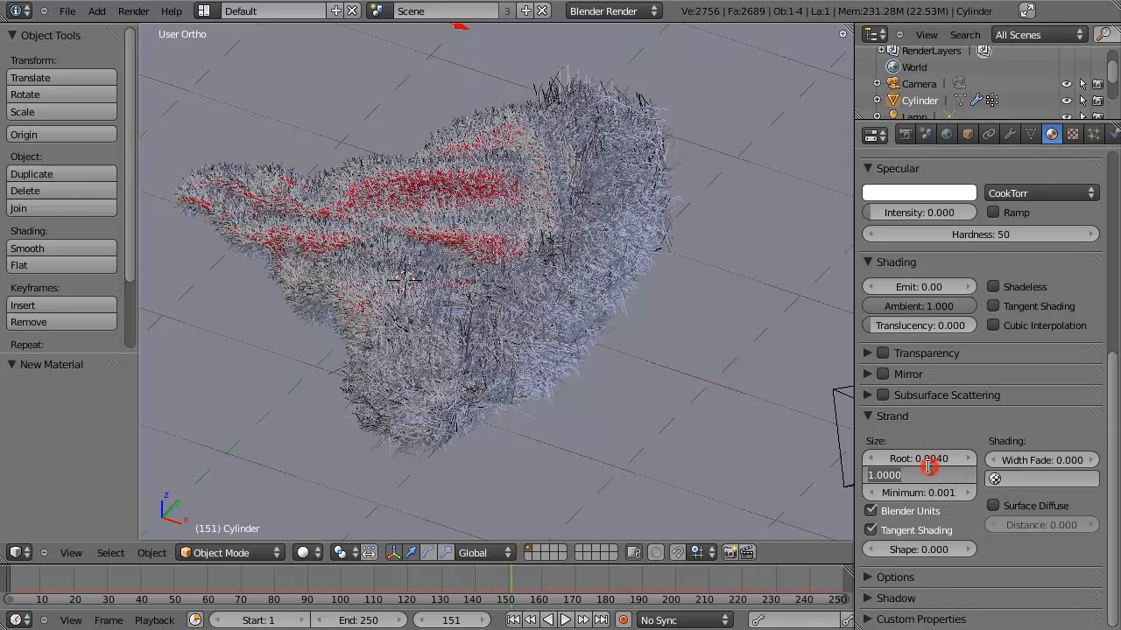
{"action": "type", "text": ".000"}
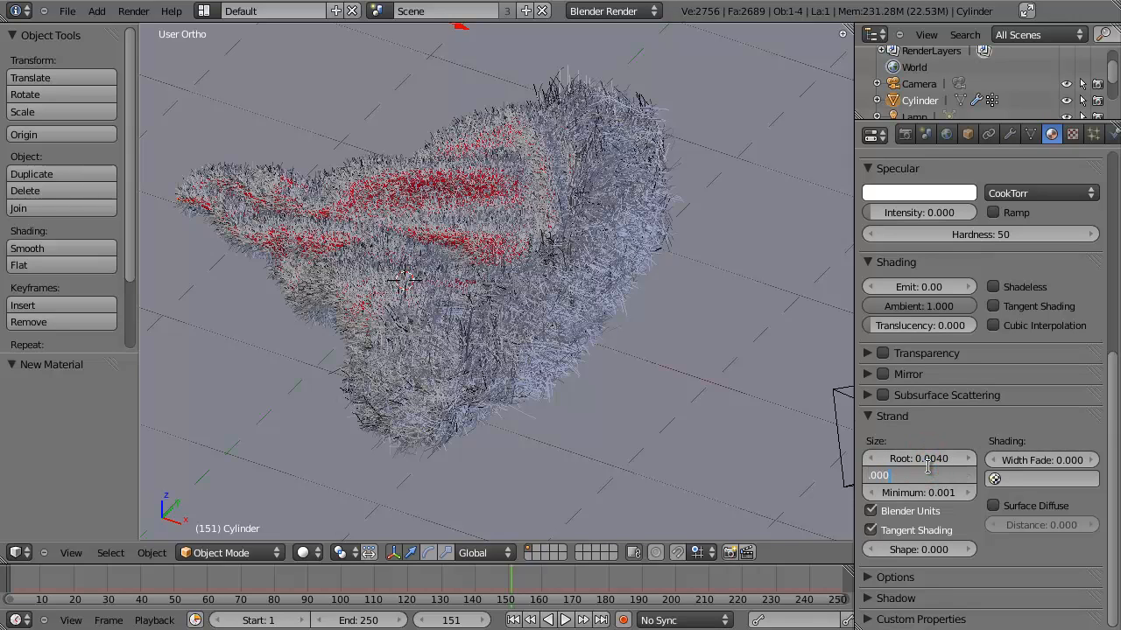
{"action": "type", "text": "4"}
{"action": "key", "text": "Return"}
Switch the Red material's preview to hair strands
{"action": "scroll", "coordinate": [1015, 479], "scroll_direction": "up", "scroll_amount": 10}
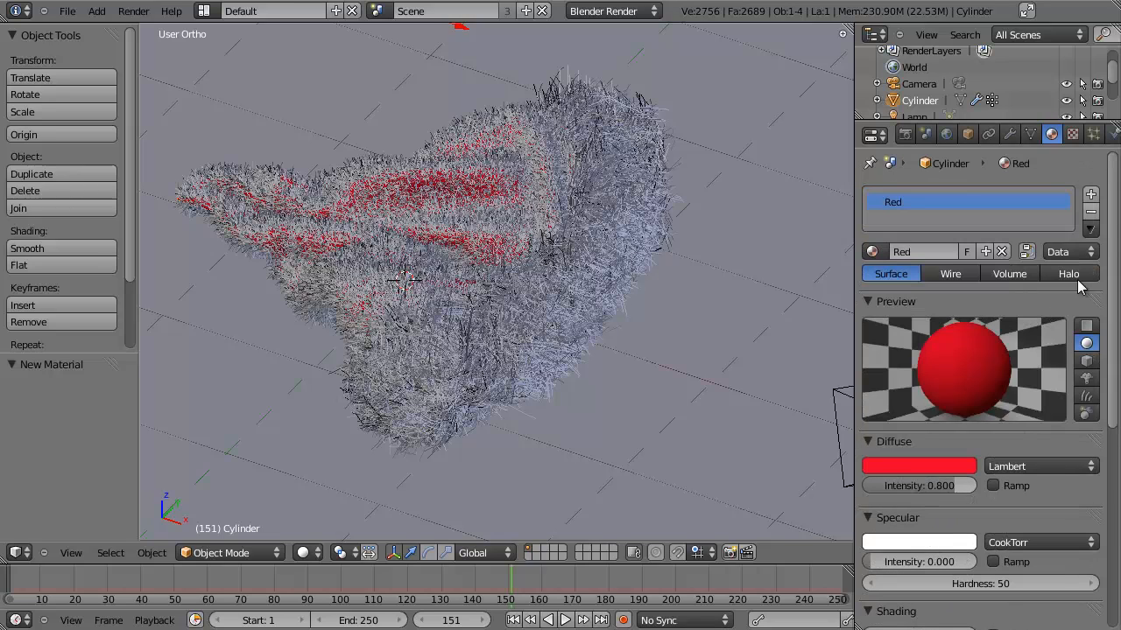
{"action": "left_click", "coordinate": [1087, 395]}
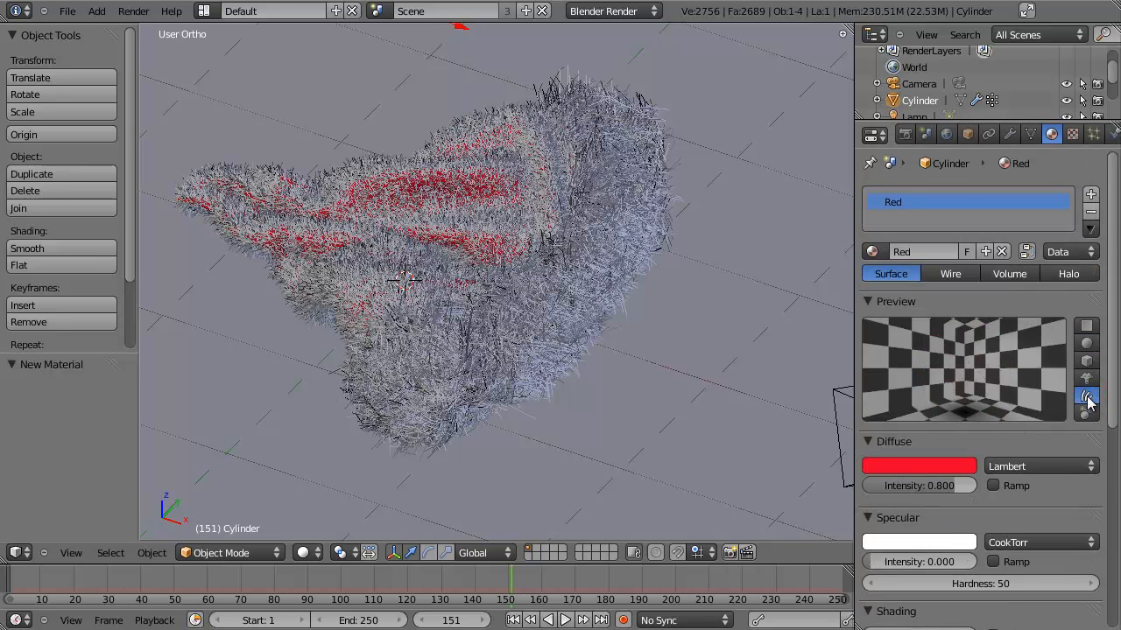
{"action": "scroll", "coordinate": [961, 524], "scroll_direction": "down", "scroll_amount": 10}
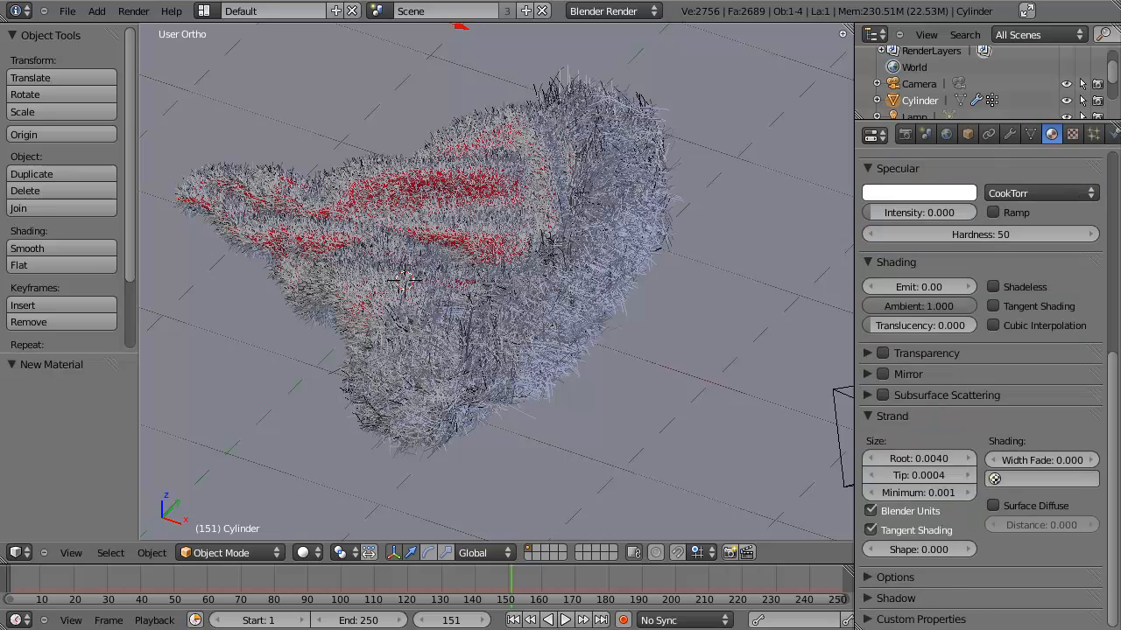
Set the minimum strand size of the Red material to 2.4 and check the hair preview
{"action": "left_click", "coordinate": [930, 493]}
{"action": "type", "text": "2.4"}
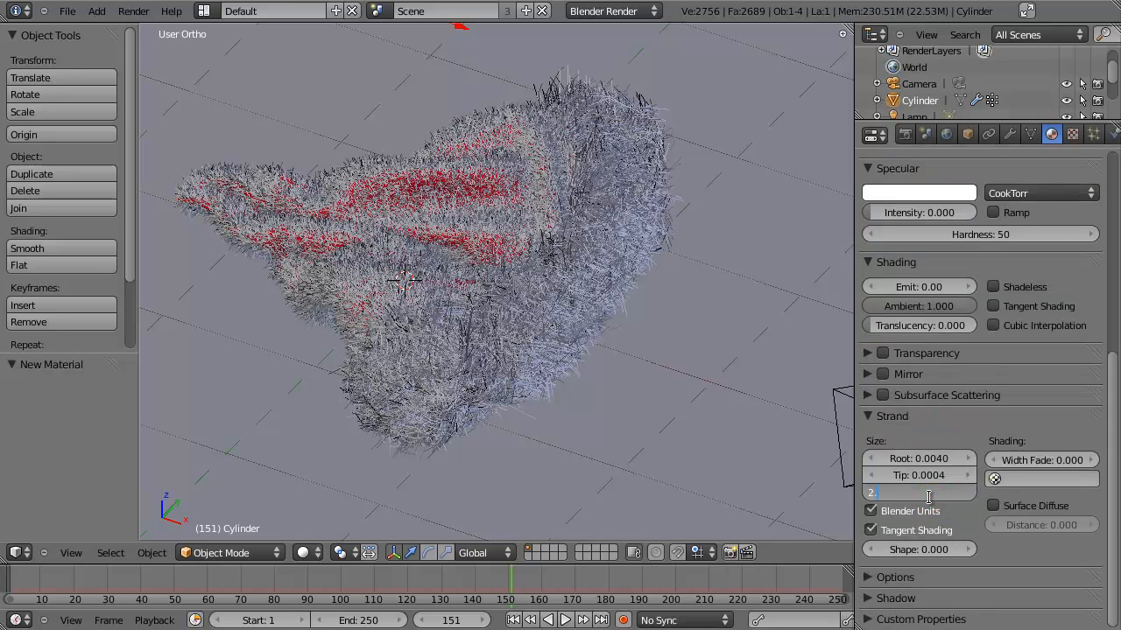
{"action": "key", "text": "Return"}
{"action": "scroll", "coordinate": [1002, 320], "scroll_direction": "up", "scroll_amount": 10}
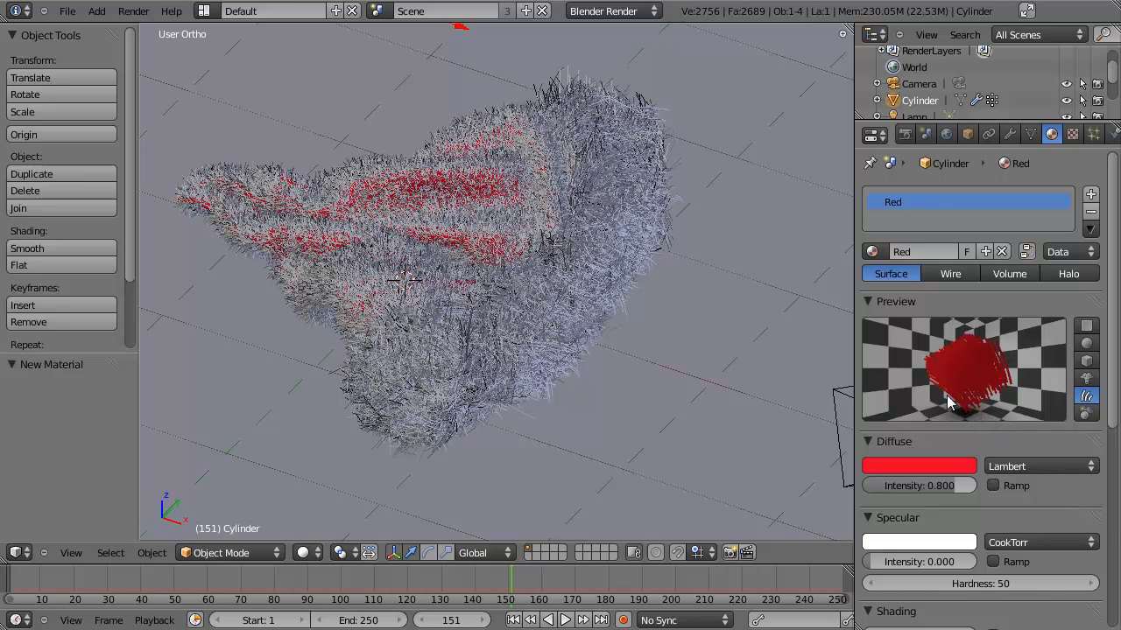
Enable Surface Diffuse for the Red material's strands with a distance of 0.05
{"action": "scroll", "coordinate": [974, 420], "scroll_direction": "down", "scroll_amount": 10}
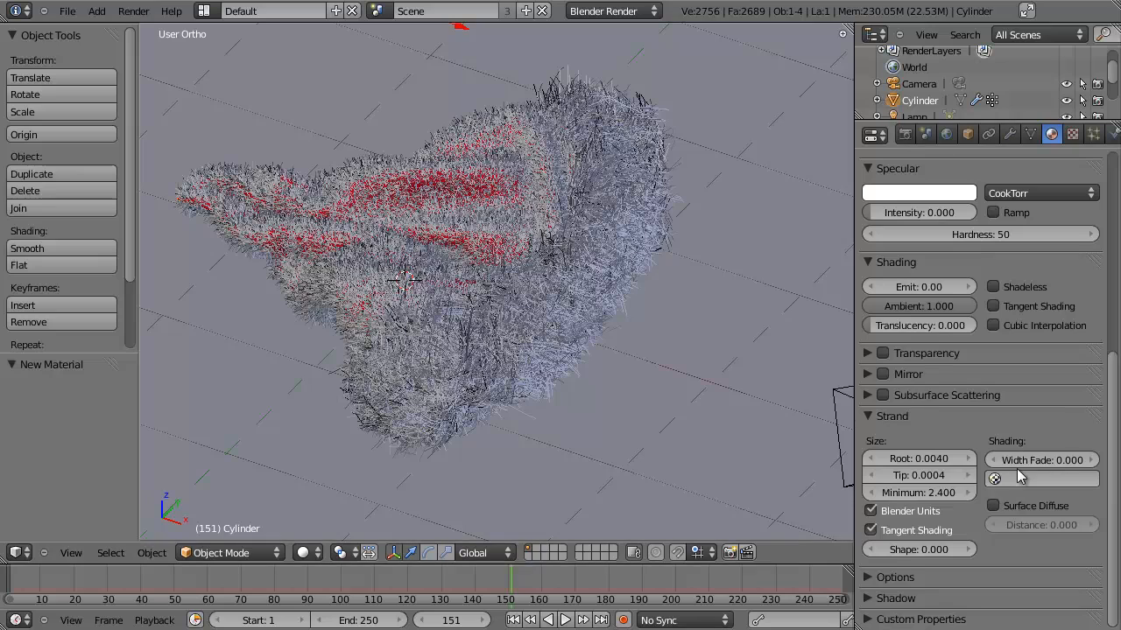
{"action": "left_click", "coordinate": [1029, 506]}
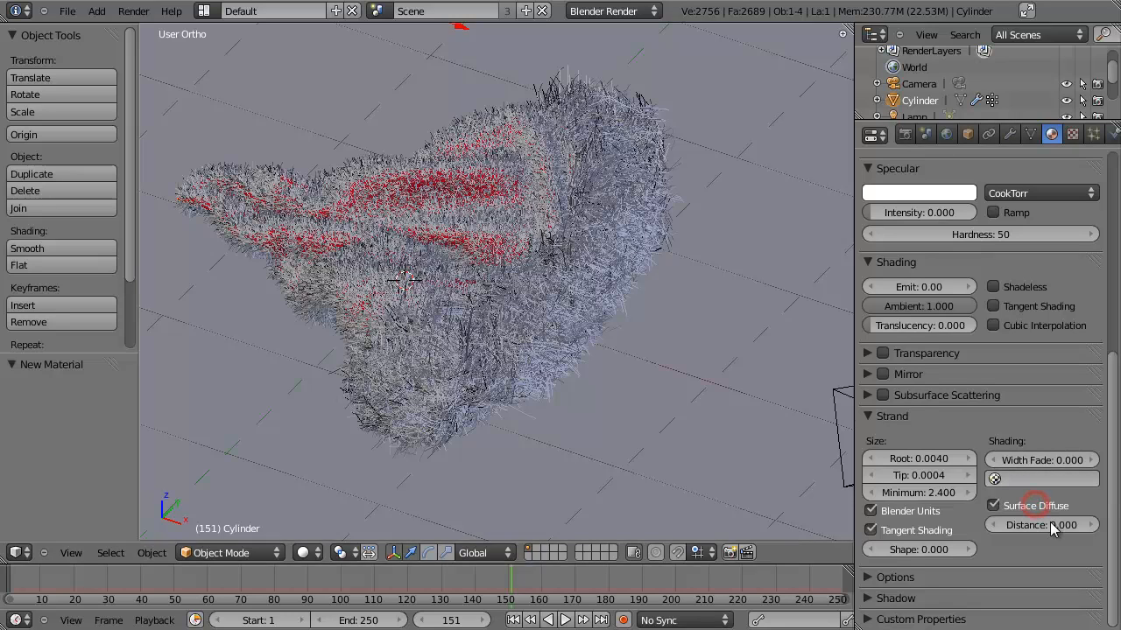
{"action": "left_click", "coordinate": [1047, 522]}
{"action": "type", "text": "0.05"}
{"action": "key", "text": "Return"}
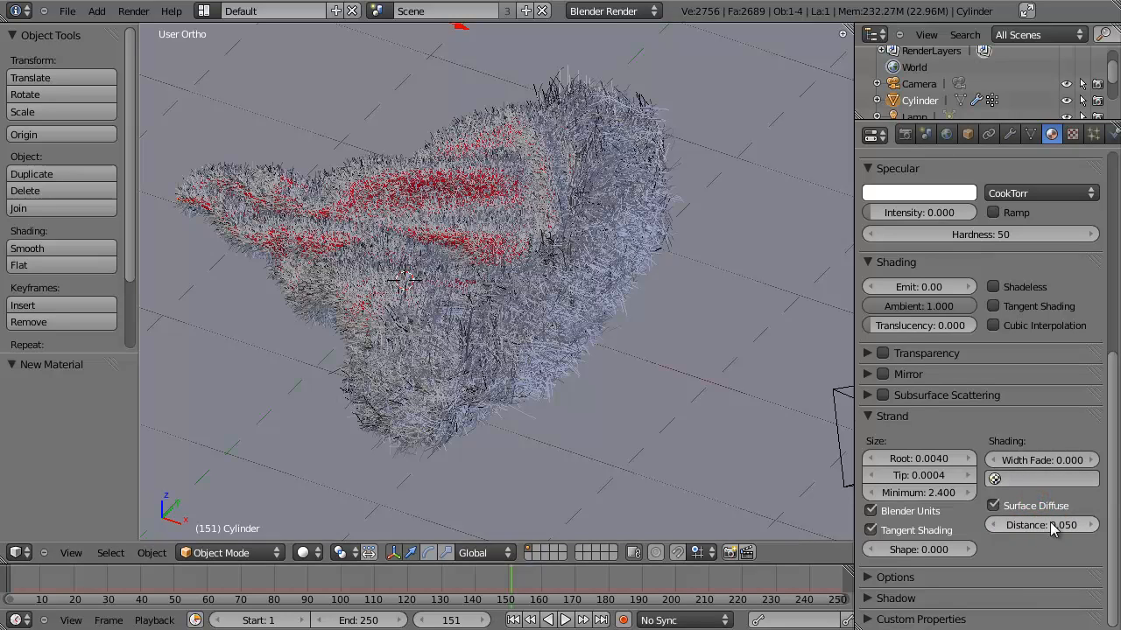
Try different strand shape values on the Red material, including 0.2 and -0.9
{"action": "left_click", "coordinate": [966, 554]}
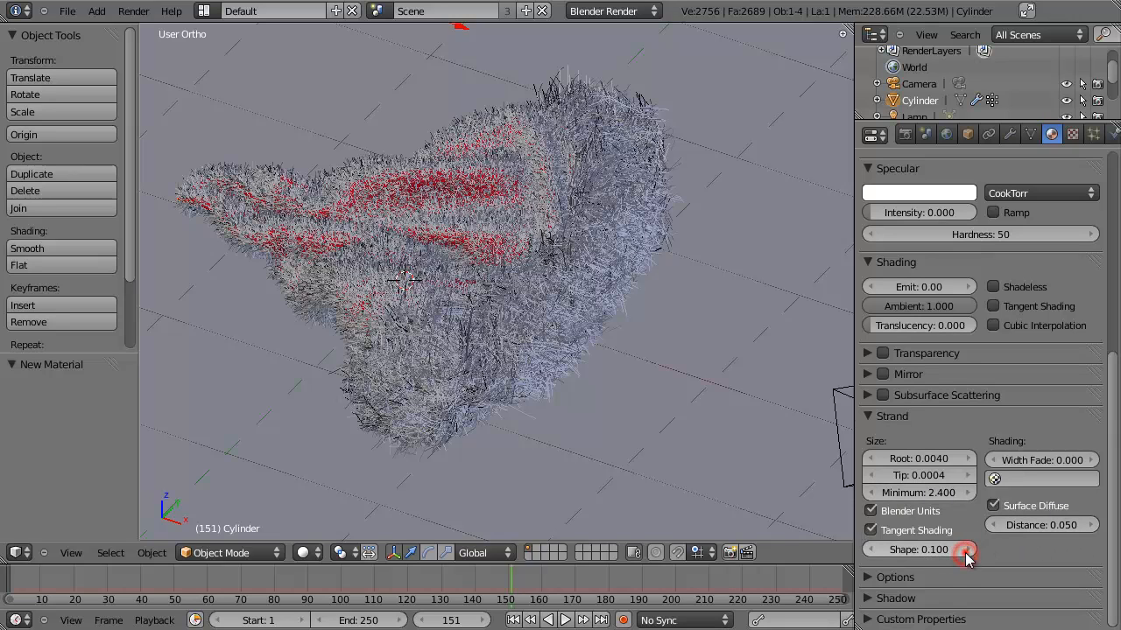
{"action": "left_click", "coordinate": [966, 554]}
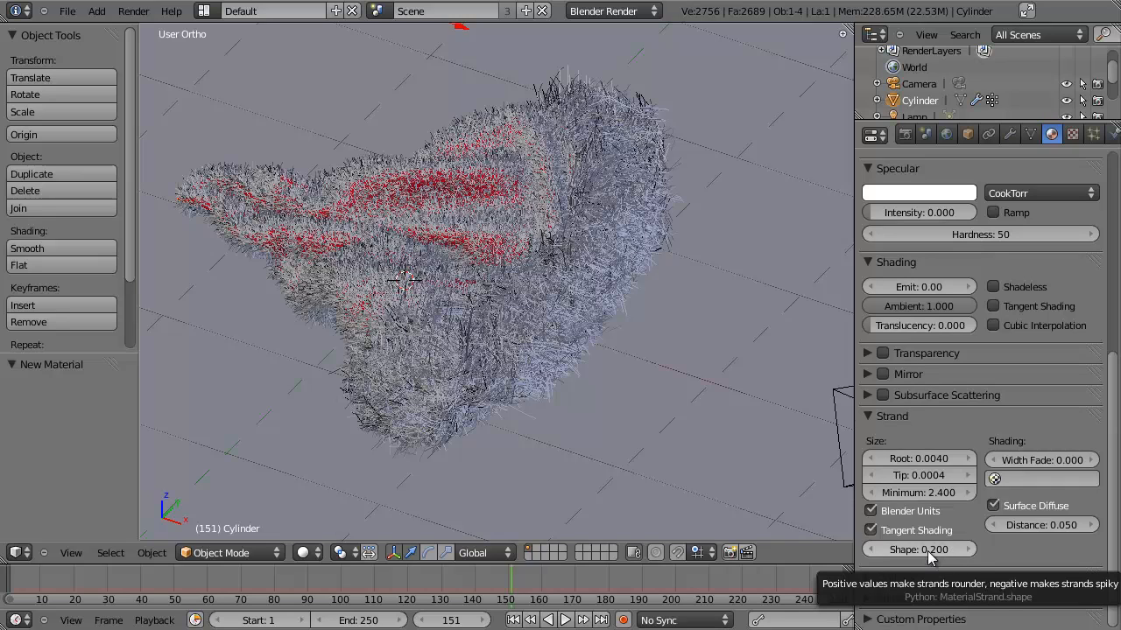
{"action": "left_click_drag", "start_coordinate": [930, 557], "coordinate": [504, 561]}
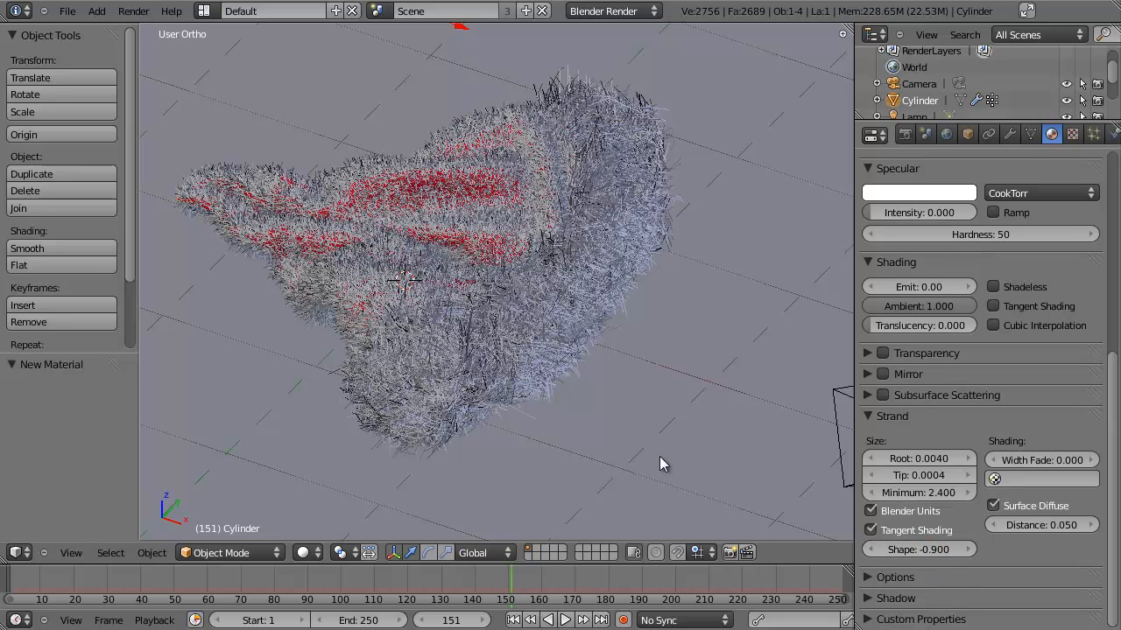
{"action": "left_click_drag", "start_coordinate": [928, 555], "coordinate": [256, 527]}
Set the Red material's strand shape to 0.2 and review the hair preview and strand settings
{"action": "left_click", "coordinate": [925, 550]}
{"action": "type", "text": "0.2"}
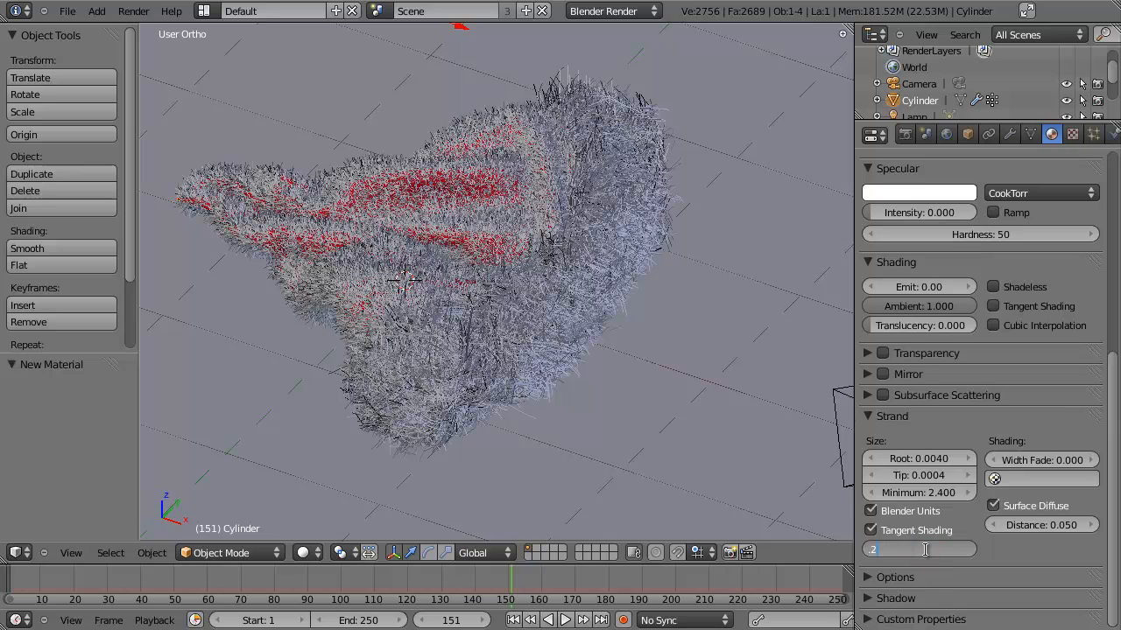
{"action": "key", "text": "Return"}
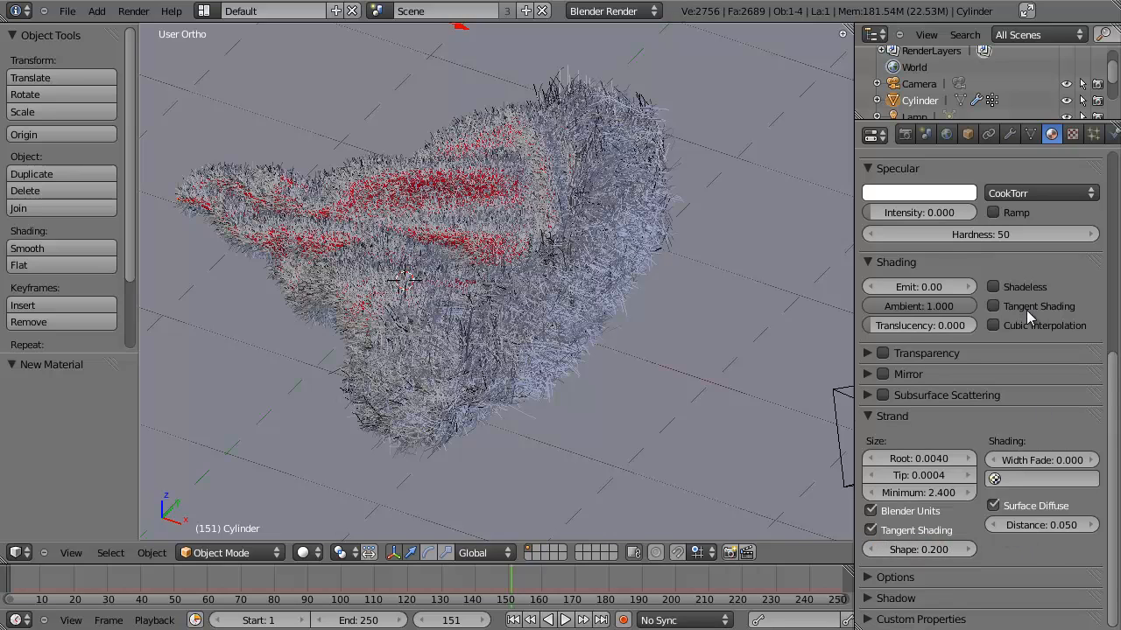
{"action": "scroll", "coordinate": [1030, 316], "scroll_direction": "up", "scroll_amount": 10}
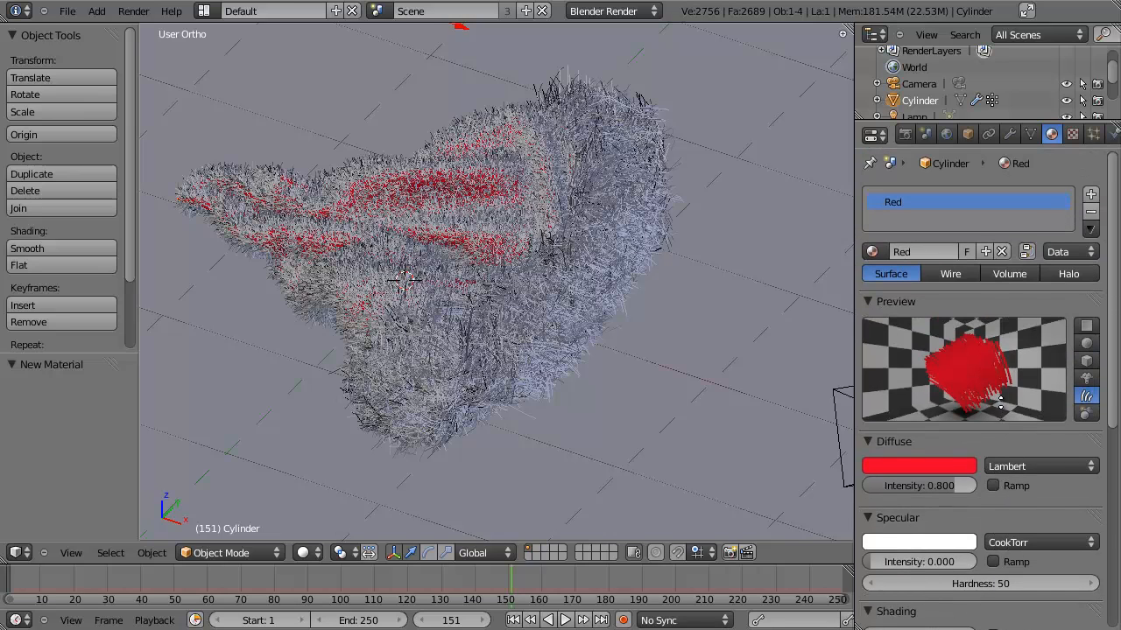
{"action": "scroll", "coordinate": [999, 403], "scroll_direction": "down", "scroll_amount": 8}
{"action": "scroll", "coordinate": [976, 359], "scroll_direction": "down", "scroll_amount": 2}
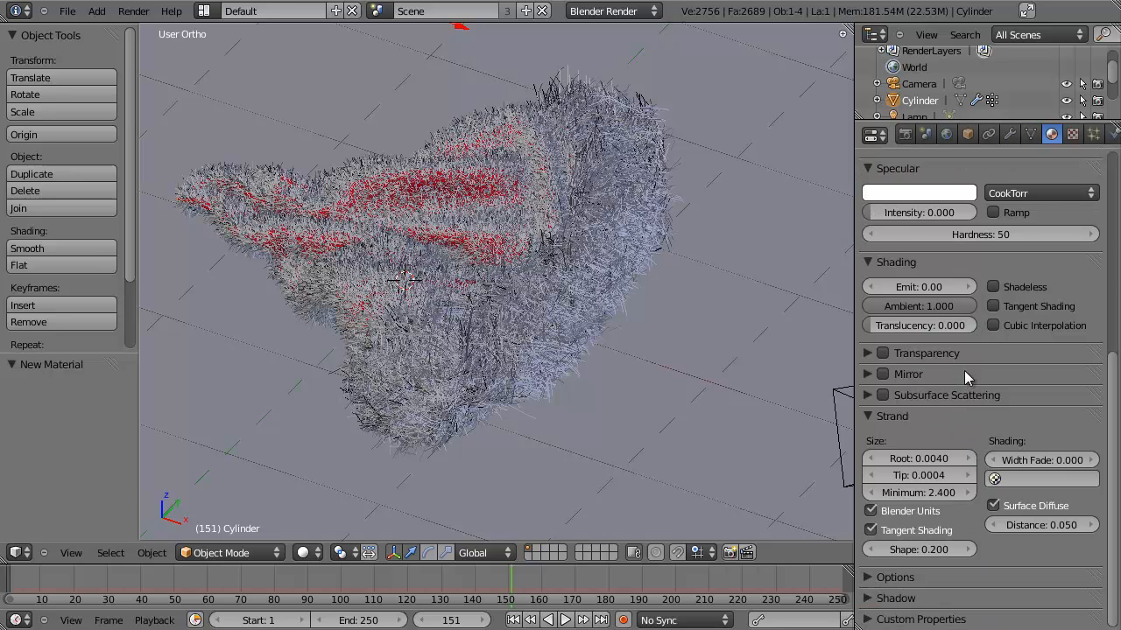
{"action": "scroll", "coordinate": [980, 386], "scroll_direction": "up", "scroll_amount": 9}
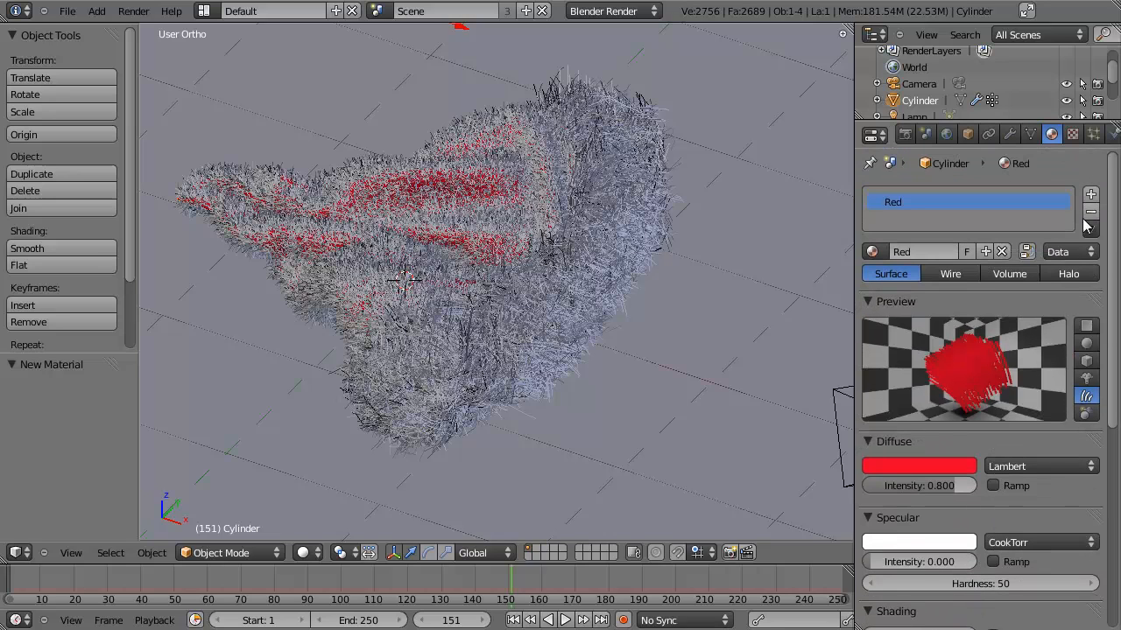
{"action": "scroll", "coordinate": [979, 390], "scroll_direction": "down", "scroll_amount": 9}
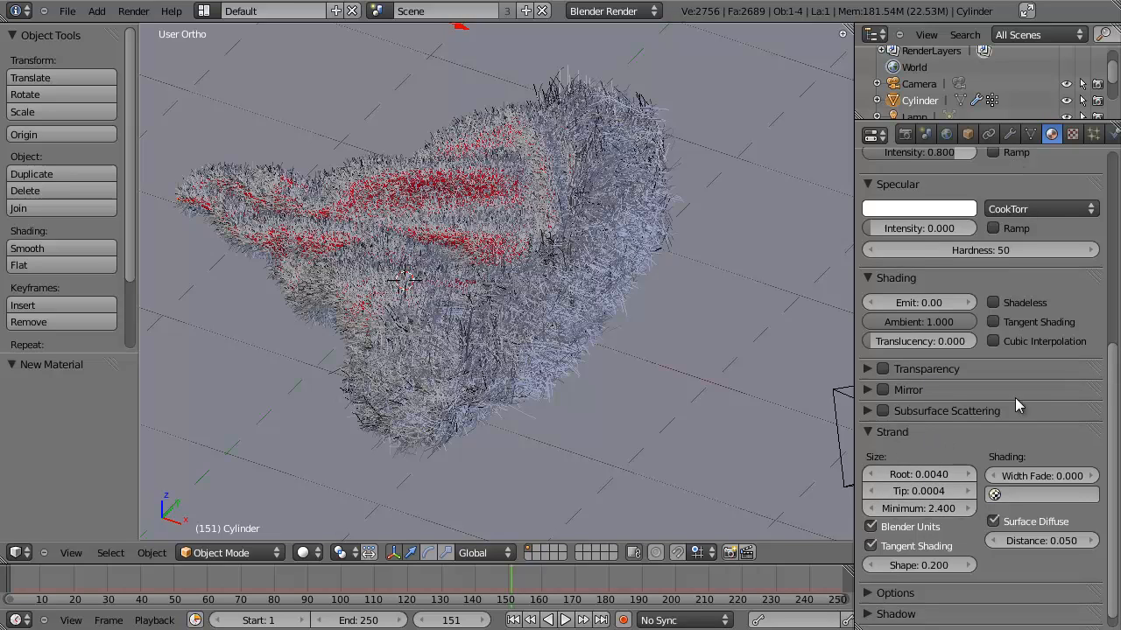
{"action": "scroll", "coordinate": [960, 309], "scroll_direction": "up", "scroll_amount": 5}
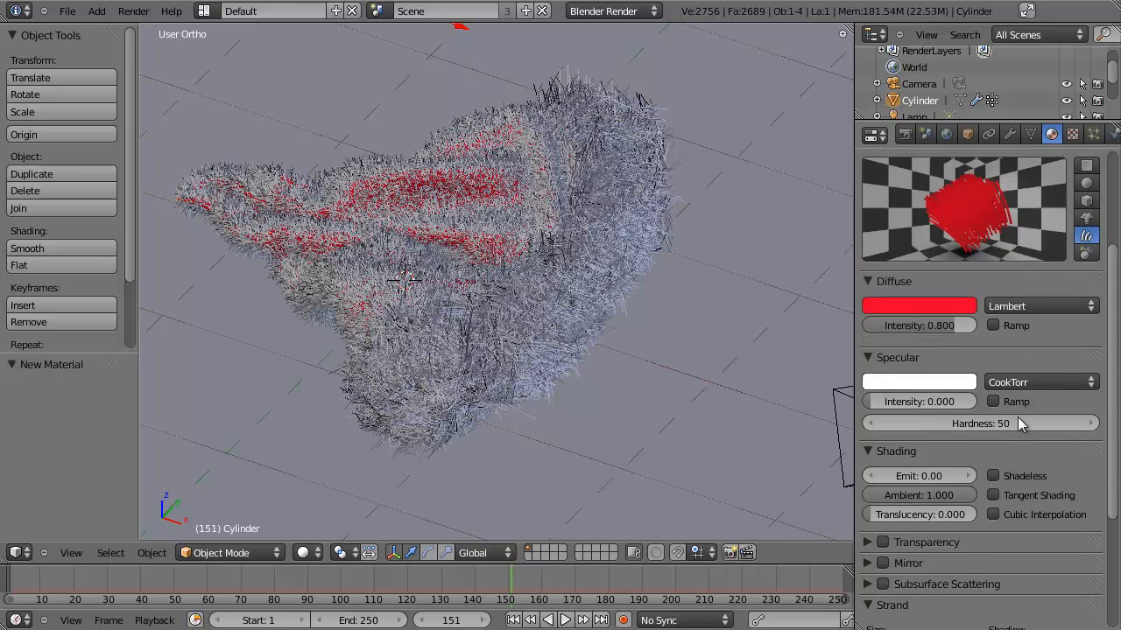
Select the hat's Red particle system and enable Strand render for its path rendering
{"action": "left_click", "coordinate": [1093, 133]}
{"action": "scroll", "coordinate": [1060, 193], "scroll_direction": "up", "scroll_amount": 4}
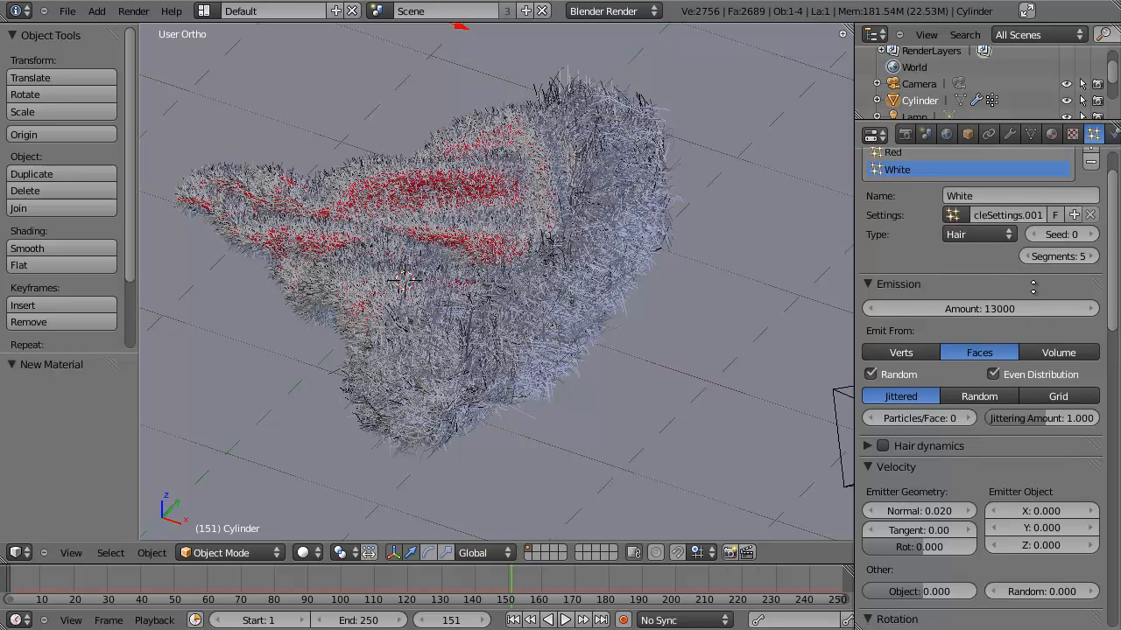
{"action": "left_click", "coordinate": [969, 199]}
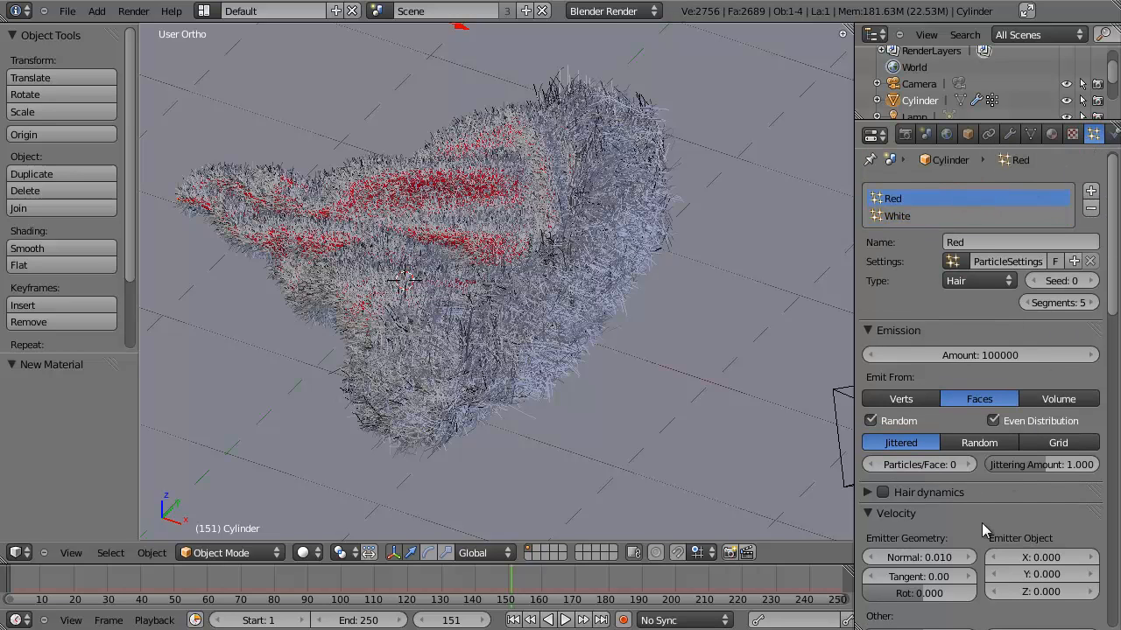
{"action": "scroll", "coordinate": [955, 396], "scroll_direction": "down", "scroll_amount": 10}
{"action": "scroll", "coordinate": [955, 306], "scroll_direction": "down", "scroll_amount": 1}
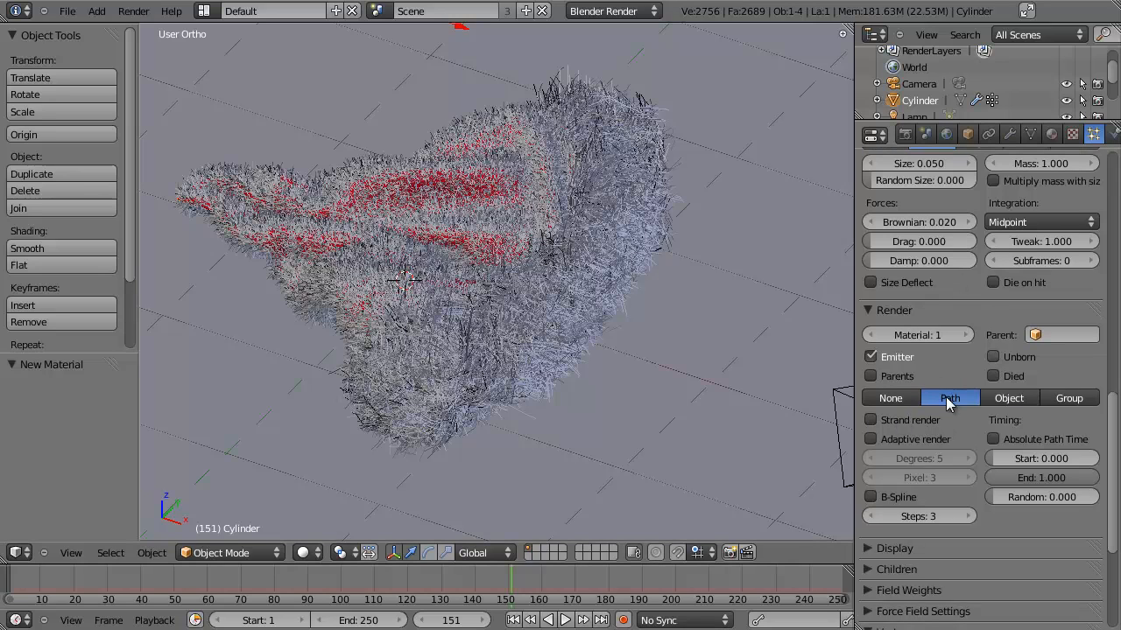
{"action": "left_click", "coordinate": [1052, 133]}
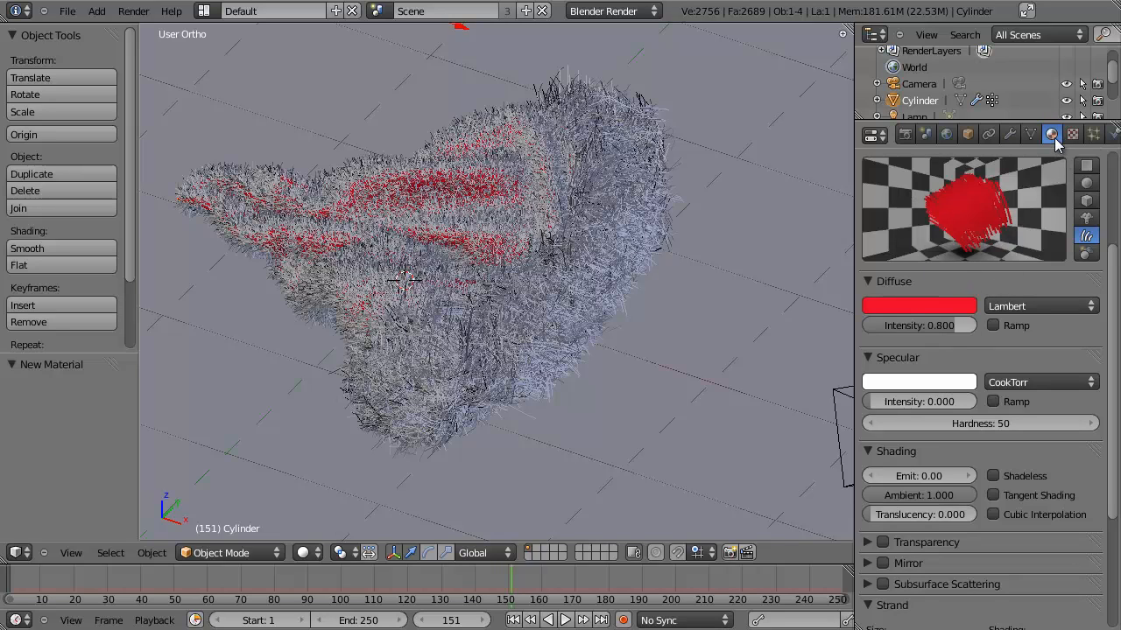
{"action": "left_click", "coordinate": [1092, 133]}
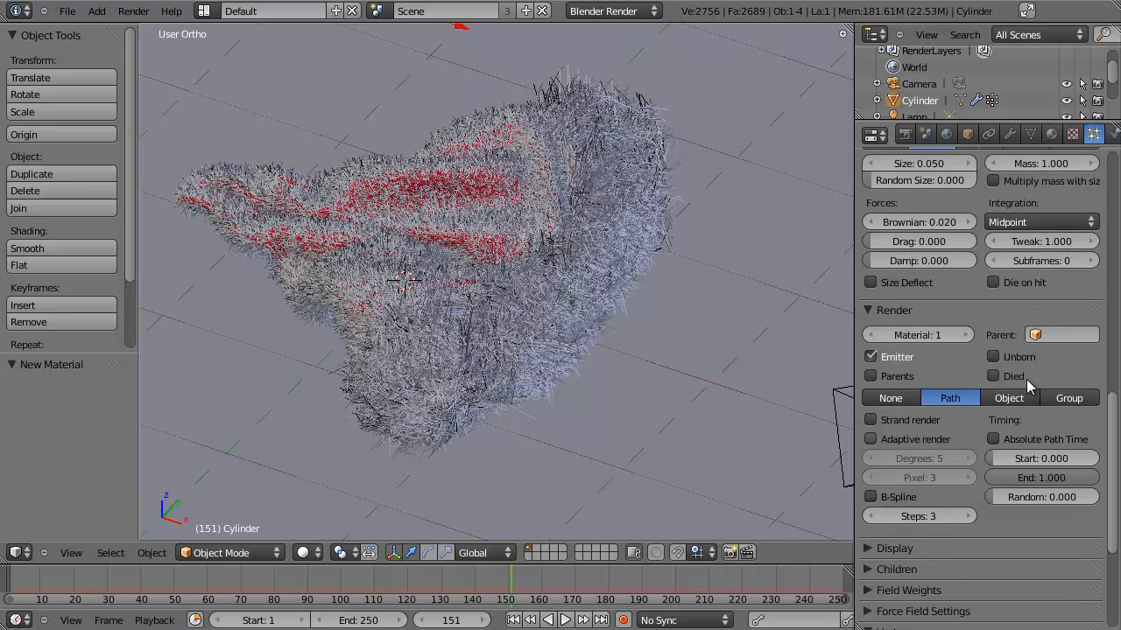
{"action": "left_click", "coordinate": [913, 422]}
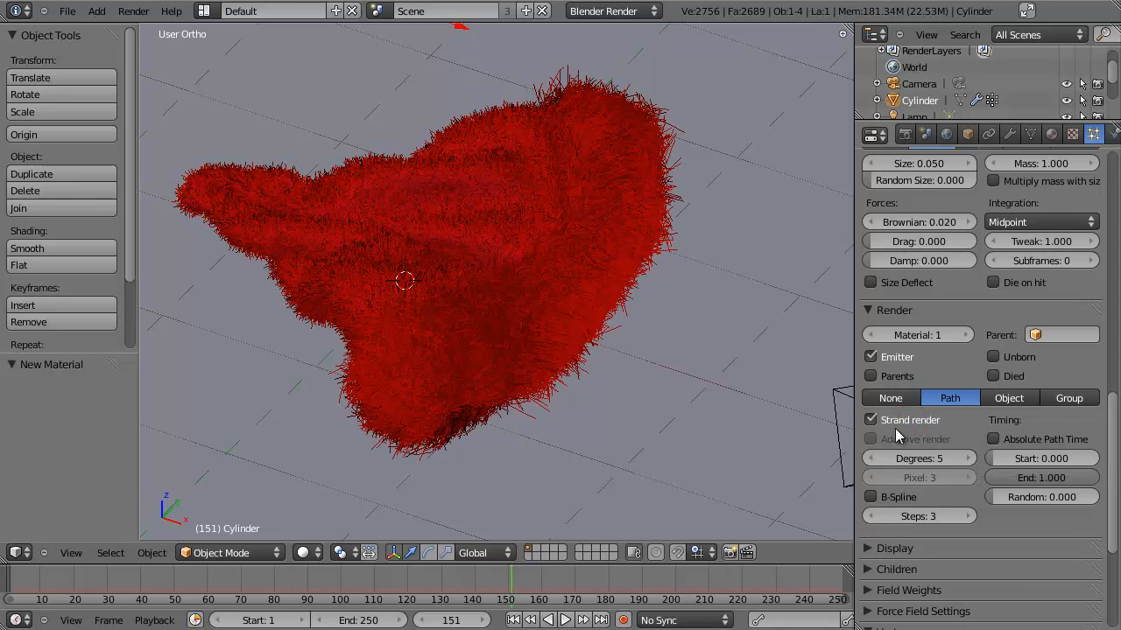
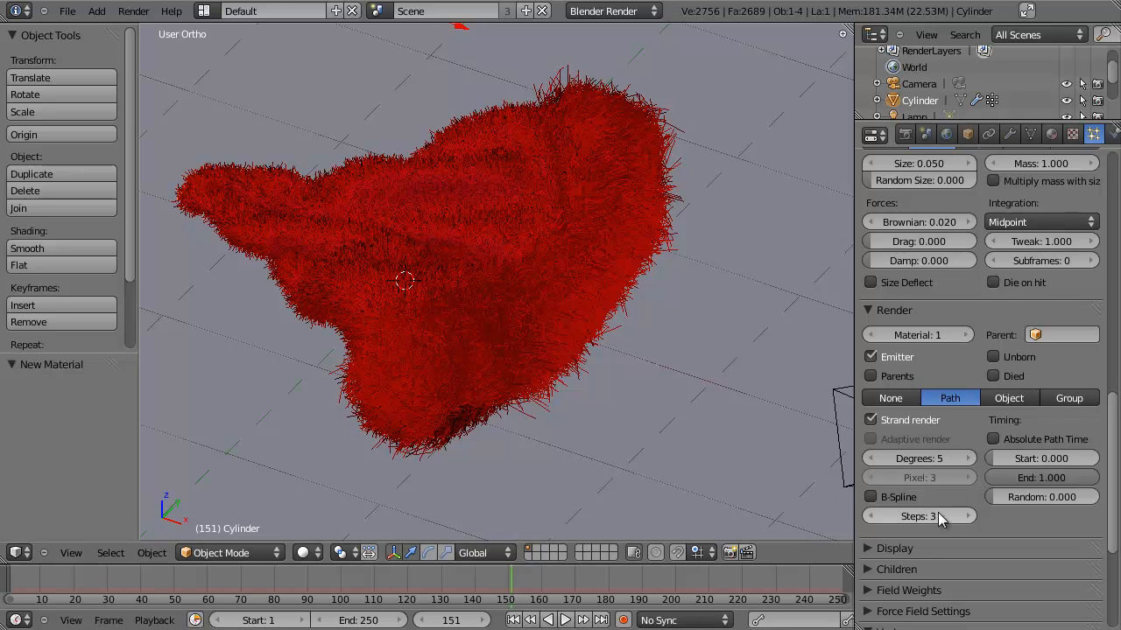
Enable B-Spline interpolation for the Red particle system's rendered paths and set the render steps to 2
{"action": "left_click", "coordinate": [883, 496]}
{"action": "left_click", "coordinate": [871, 516]}
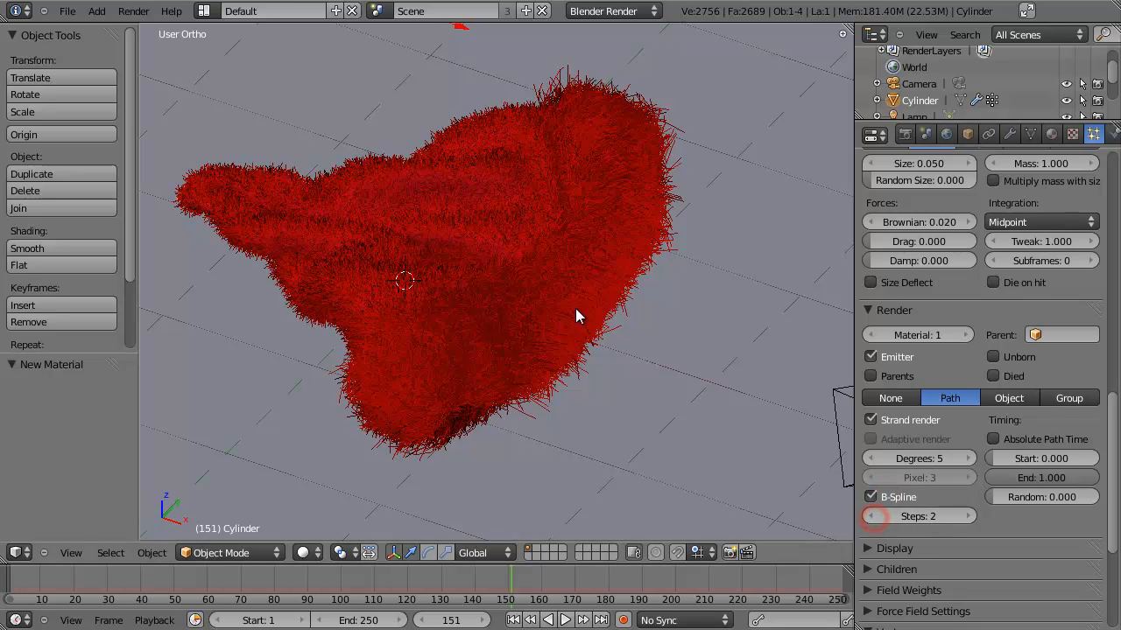
{"action": "scroll", "coordinate": [1042, 229], "scroll_direction": "up", "scroll_amount": 20}
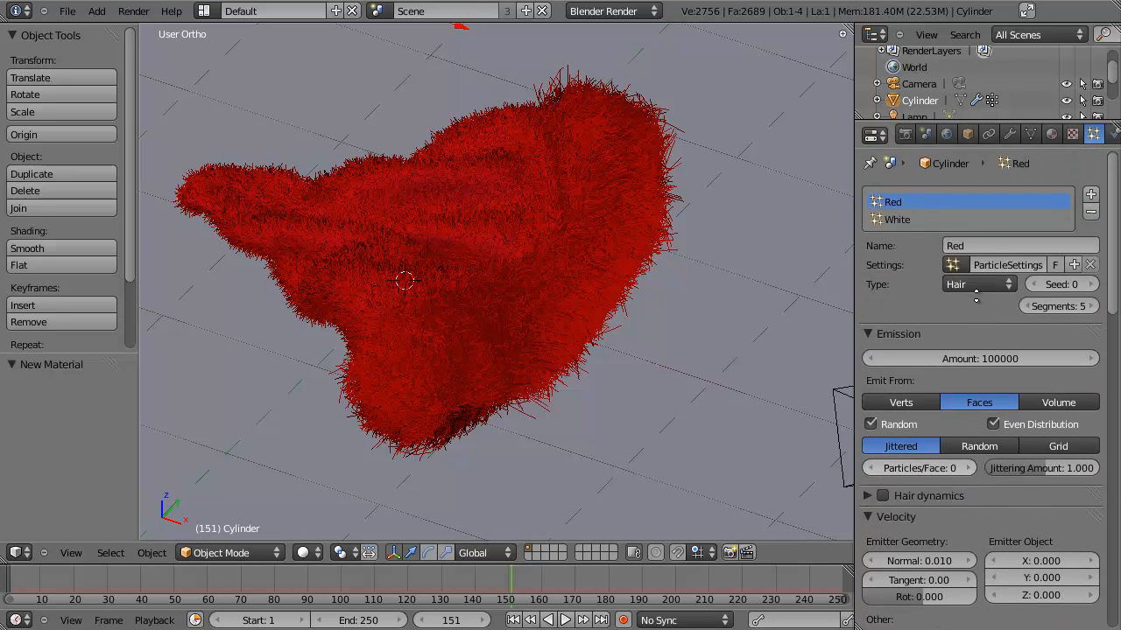
{"action": "scroll", "coordinate": [1010, 529], "scroll_direction": "down", "scroll_amount": 18}
{"action": "scroll", "coordinate": [1010, 525], "scroll_direction": "up", "scroll_amount": 6}
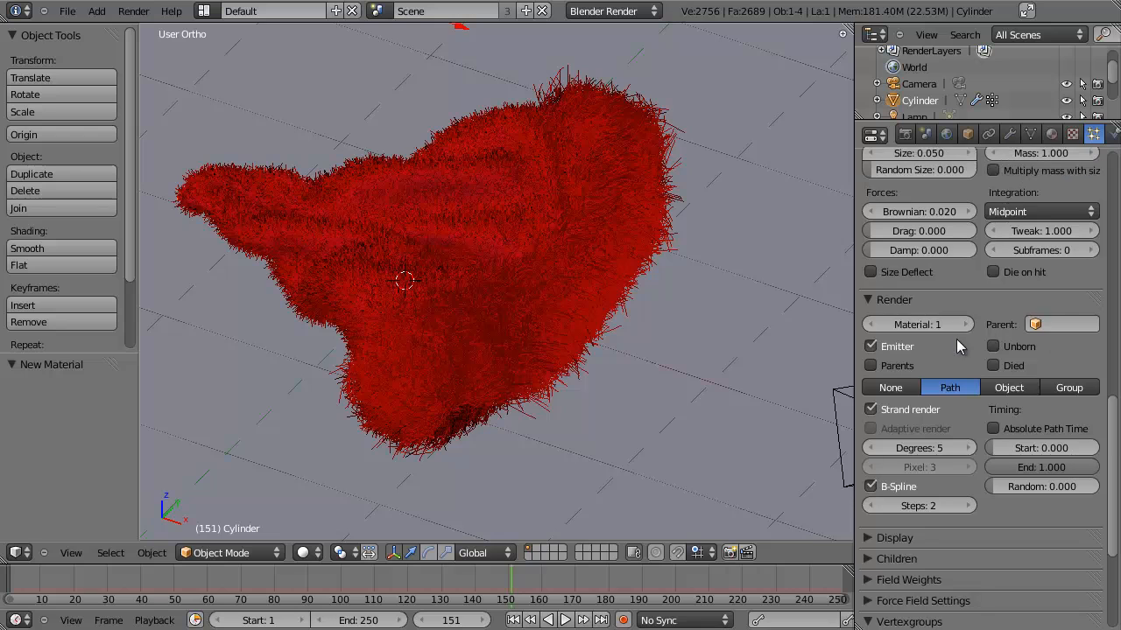
{"action": "scroll", "coordinate": [904, 298], "scroll_direction": "up", "scroll_amount": 12}
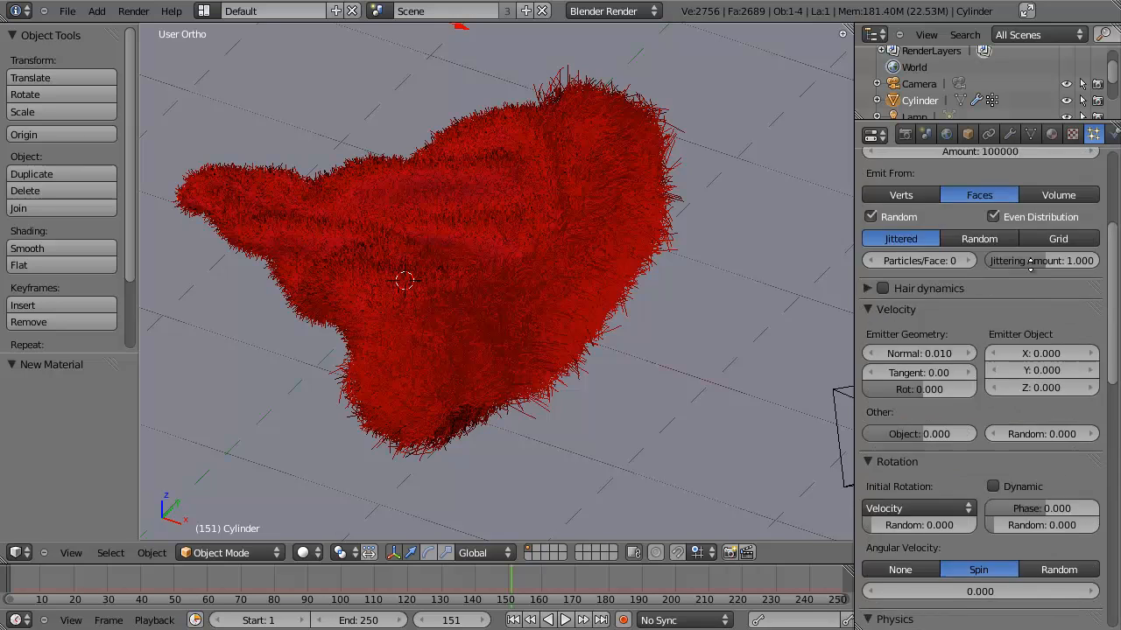
{"action": "scroll", "coordinate": [1032, 508], "scroll_direction": "down", "scroll_amount": 17}
{"action": "scroll", "coordinate": [1032, 508], "scroll_direction": "up", "scroll_amount": 5}
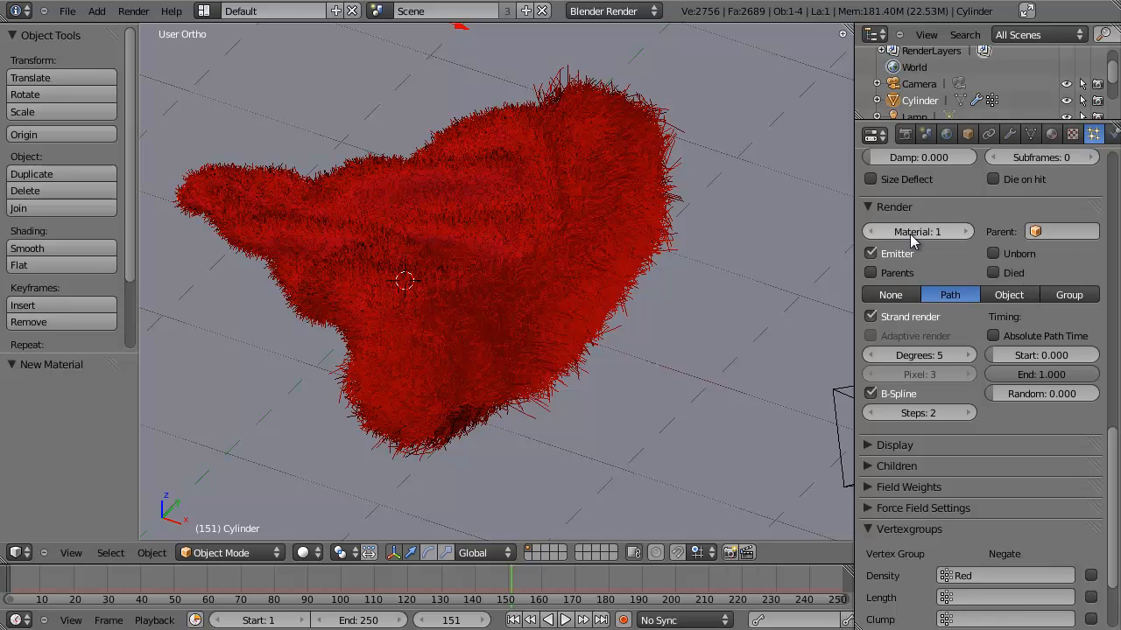
Add a second material slot to the hat and unlink the Red material from that slot
{"action": "left_click", "coordinate": [1050, 133]}
{"action": "scroll", "coordinate": [935, 302], "scroll_direction": "up", "scroll_amount": 8}
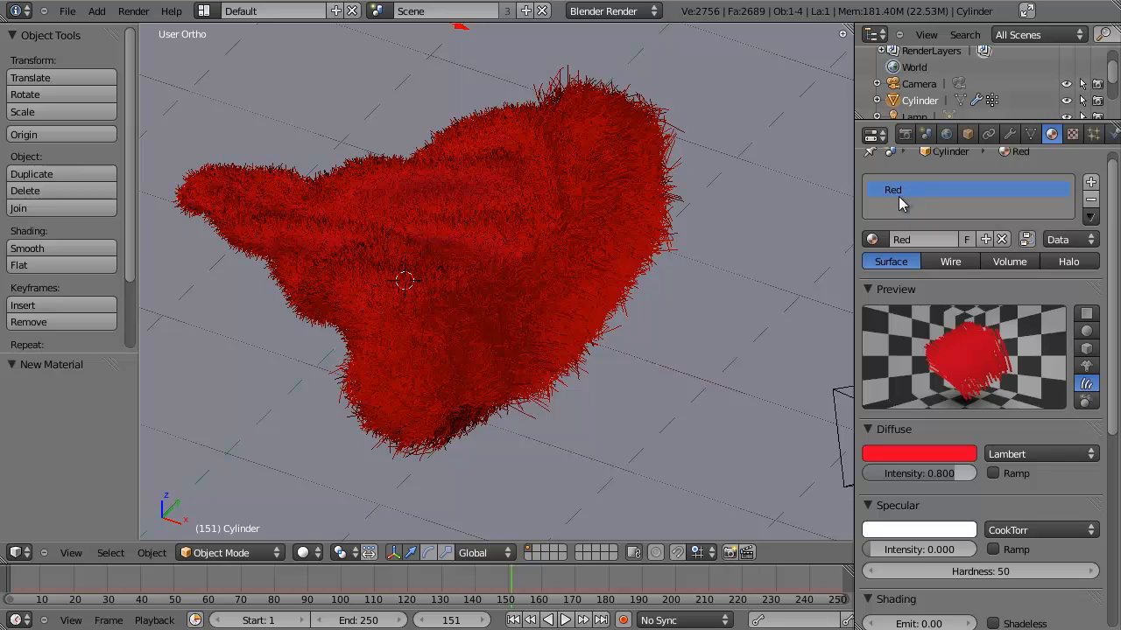
{"action": "left_click", "coordinate": [1090, 181]}
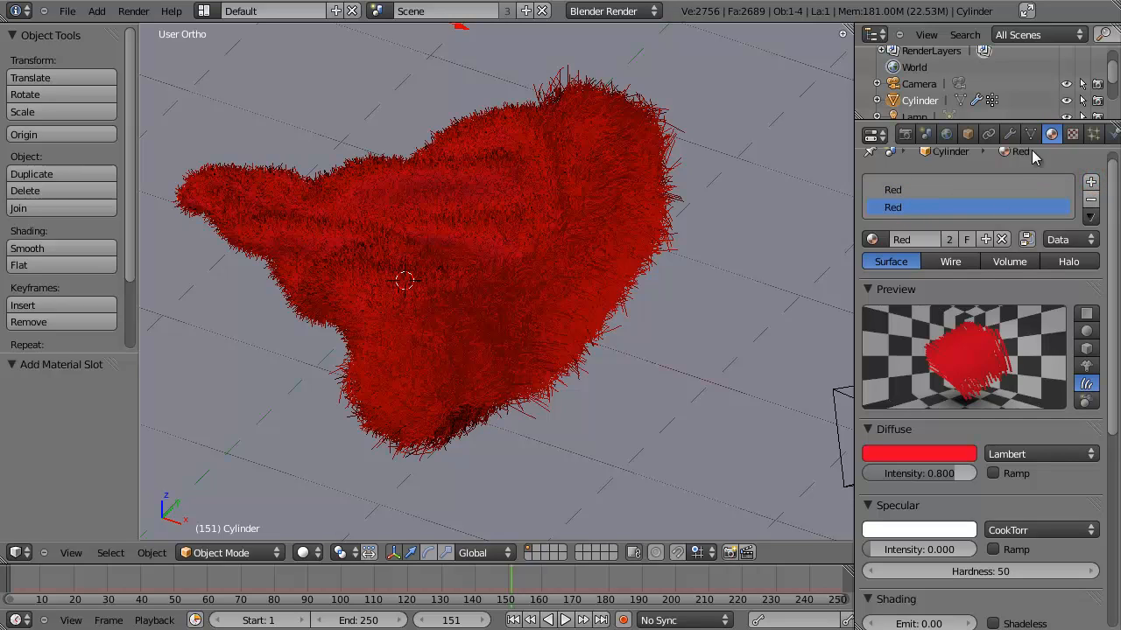
{"action": "left_click", "coordinate": [1001, 239]}
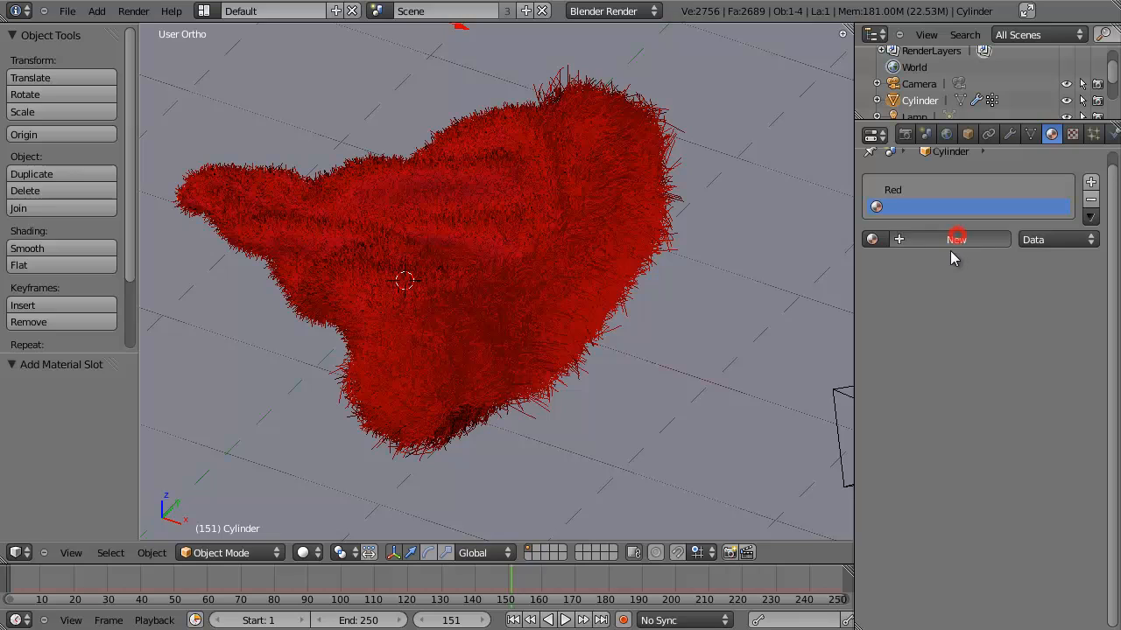
Create a new material in the hat's empty second slot and name it White
{"action": "left_click", "coordinate": [954, 239]}
{"action": "double_click", "coordinate": [933, 239]}
{"action": "type", "text": "Wh"}
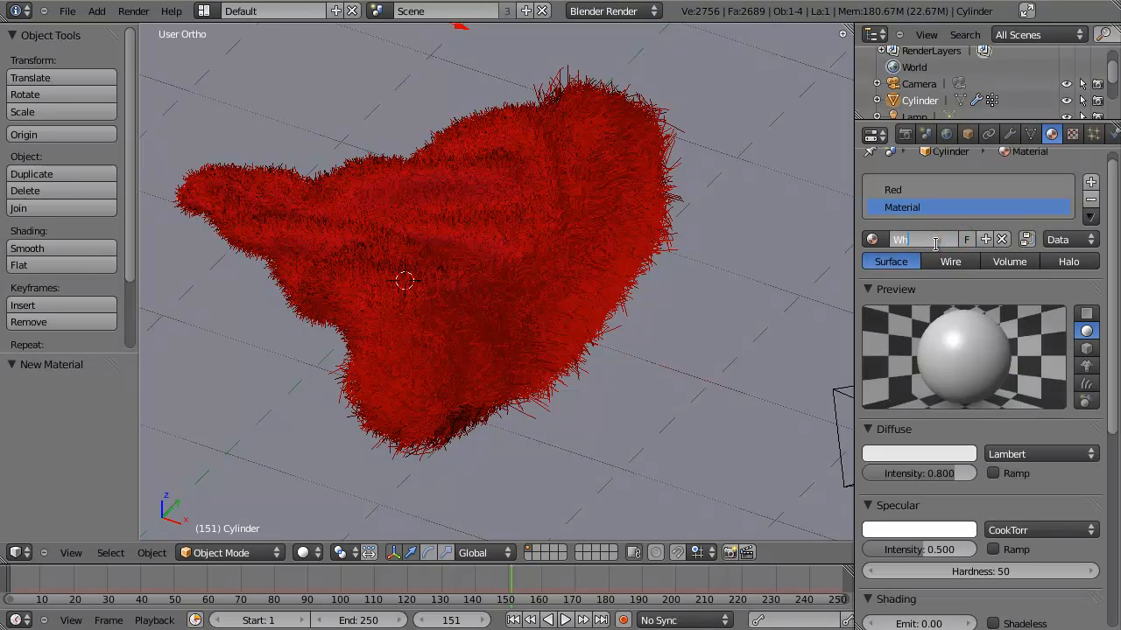
{"action": "type", "text": "ite"}
{"action": "key", "text": "Return"}
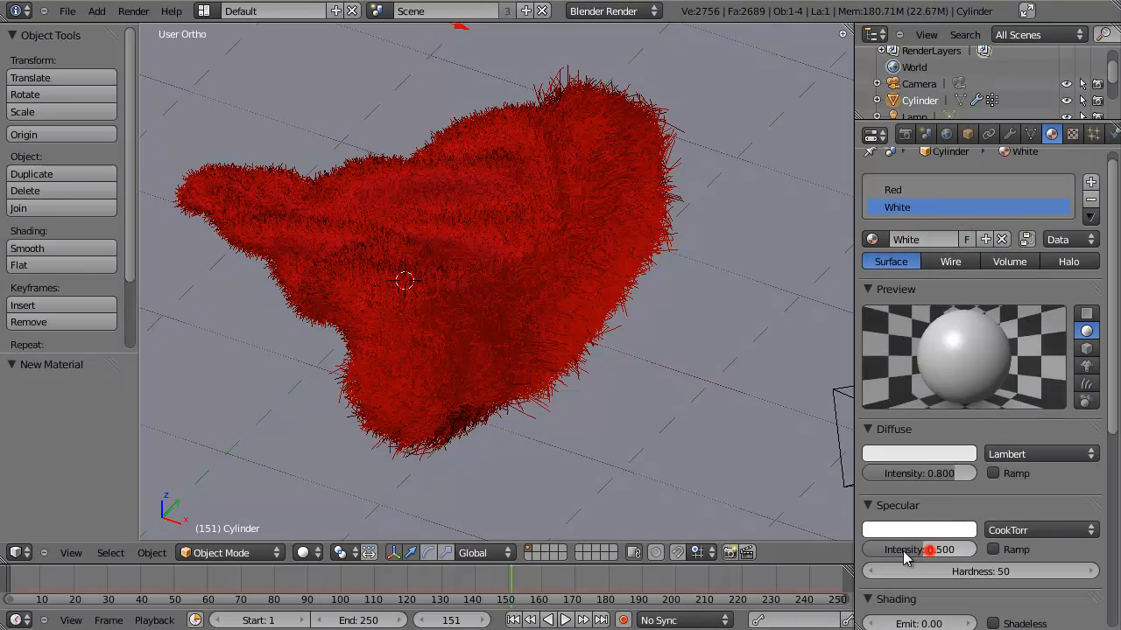
Set the render material of the White particle system to 2
{"action": "left_click", "coordinate": [1092, 133]}
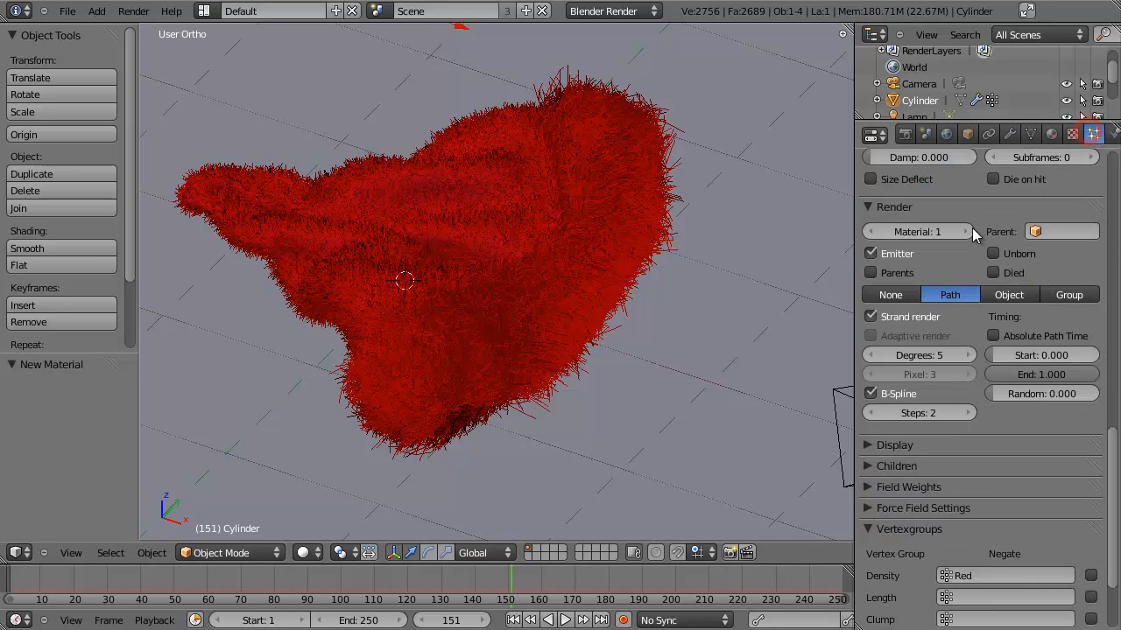
{"action": "scroll", "coordinate": [974, 235], "scroll_direction": "up", "scroll_amount": 10}
{"action": "left_click", "coordinate": [919, 219]}
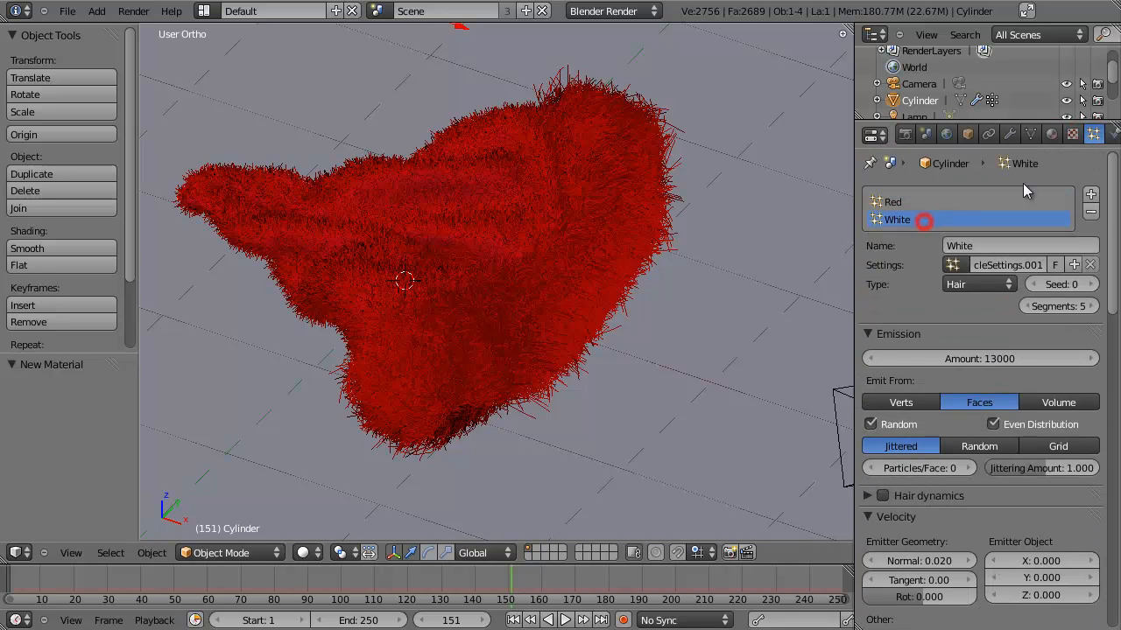
{"action": "scroll", "coordinate": [864, 425], "scroll_direction": "down", "scroll_amount": 10}
{"action": "scroll", "coordinate": [963, 263], "scroll_direction": "down", "scroll_amount": 5}
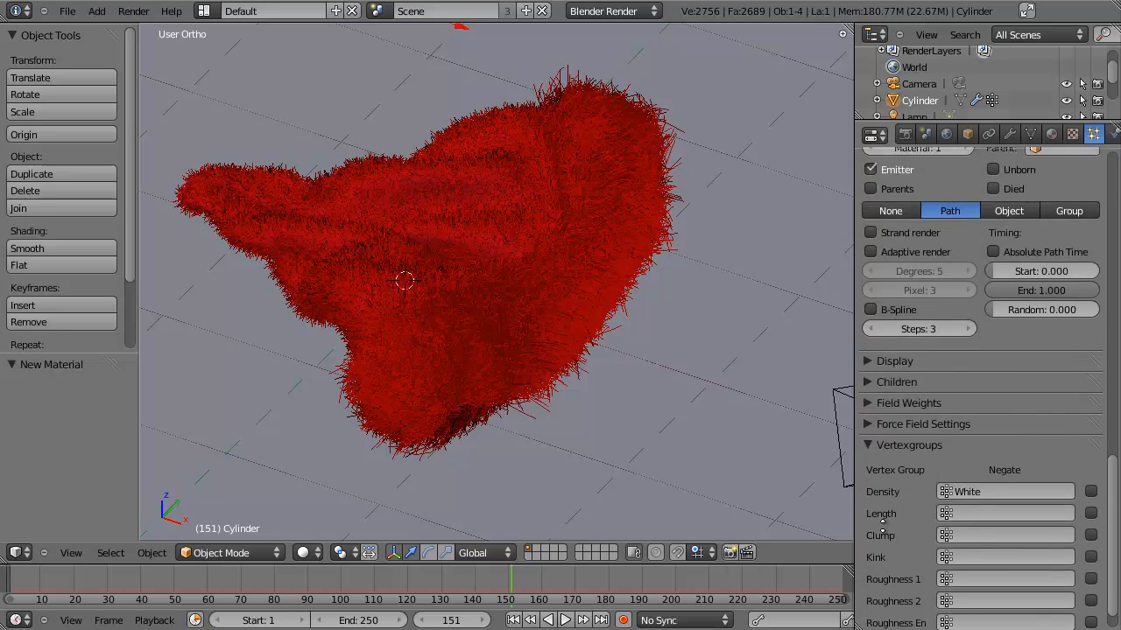
{"action": "left_click", "coordinate": [966, 218]}
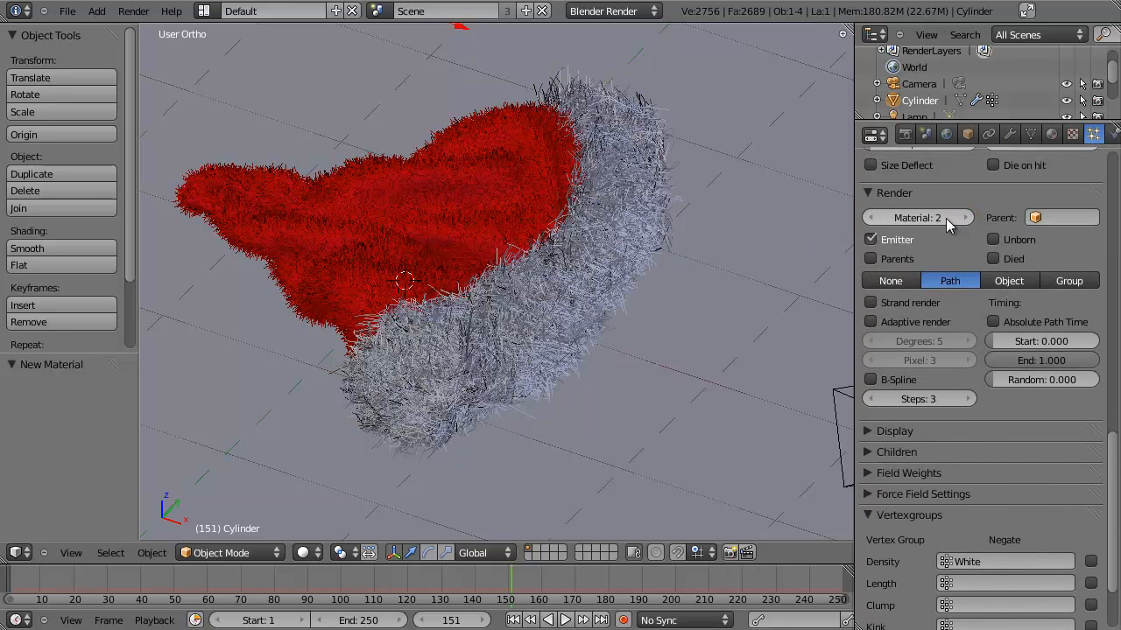
Enable strand render and B-spline for the White particle system, with render steps set to 2
{"action": "left_click", "coordinate": [1052, 133]}
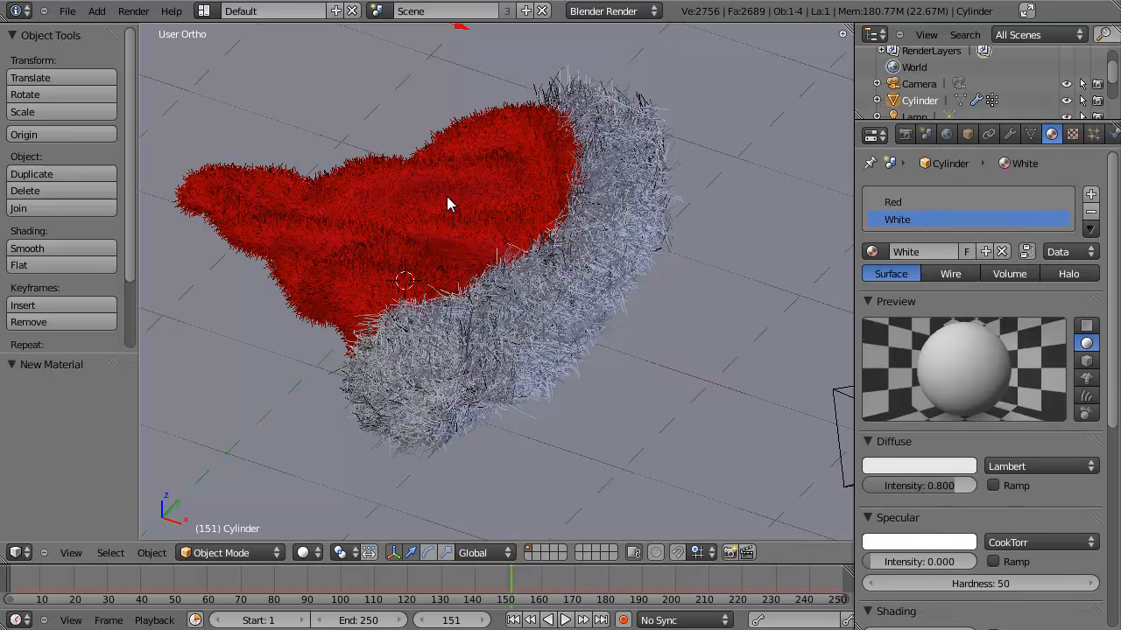
{"action": "left_click", "coordinate": [1094, 133]}
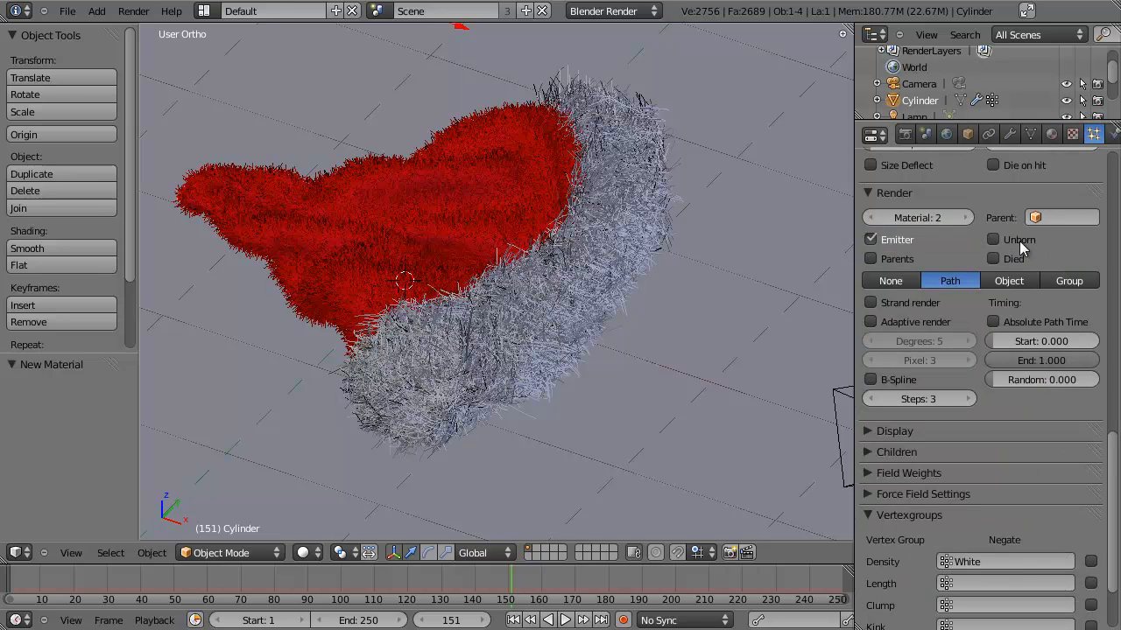
{"action": "scroll", "coordinate": [998, 497], "scroll_direction": "up", "scroll_amount": 15}
{"action": "scroll", "coordinate": [998, 497], "scroll_direction": "up", "scroll_amount": 5}
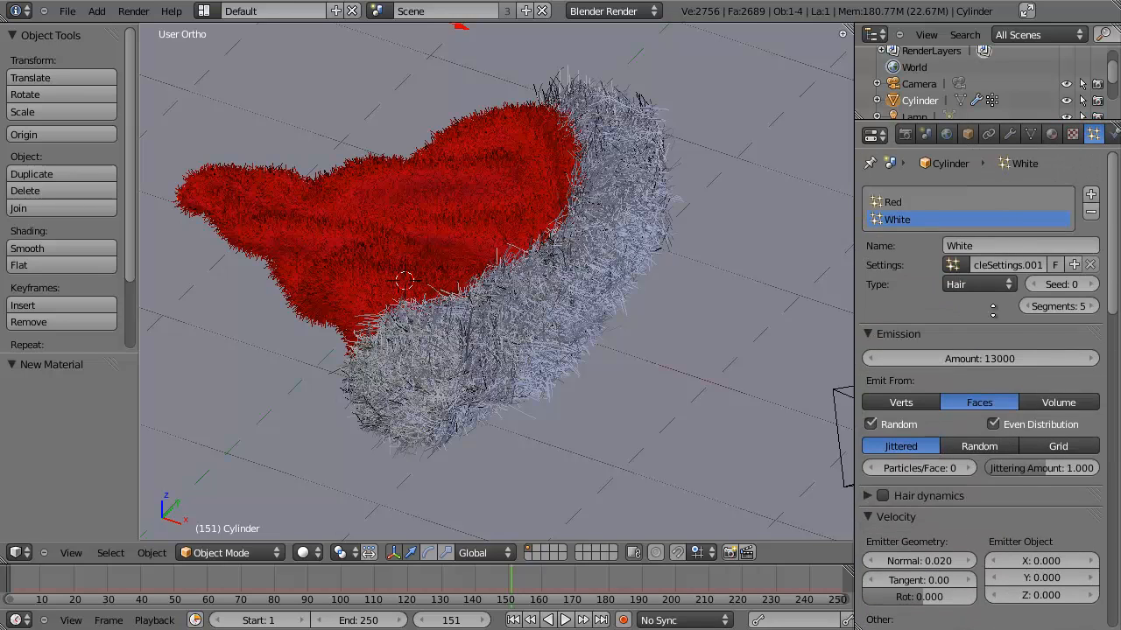
{"action": "scroll", "coordinate": [998, 497], "scroll_direction": "down", "scroll_amount": 15}
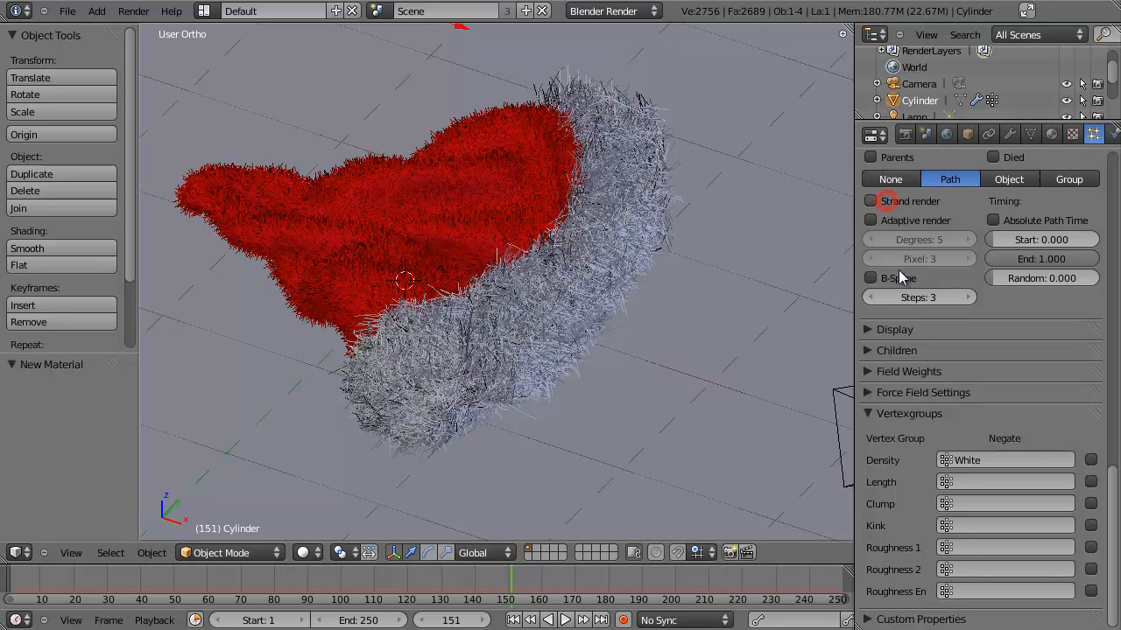
{"action": "left_click", "coordinate": [889, 203]}
{"action": "left_click", "coordinate": [888, 278]}
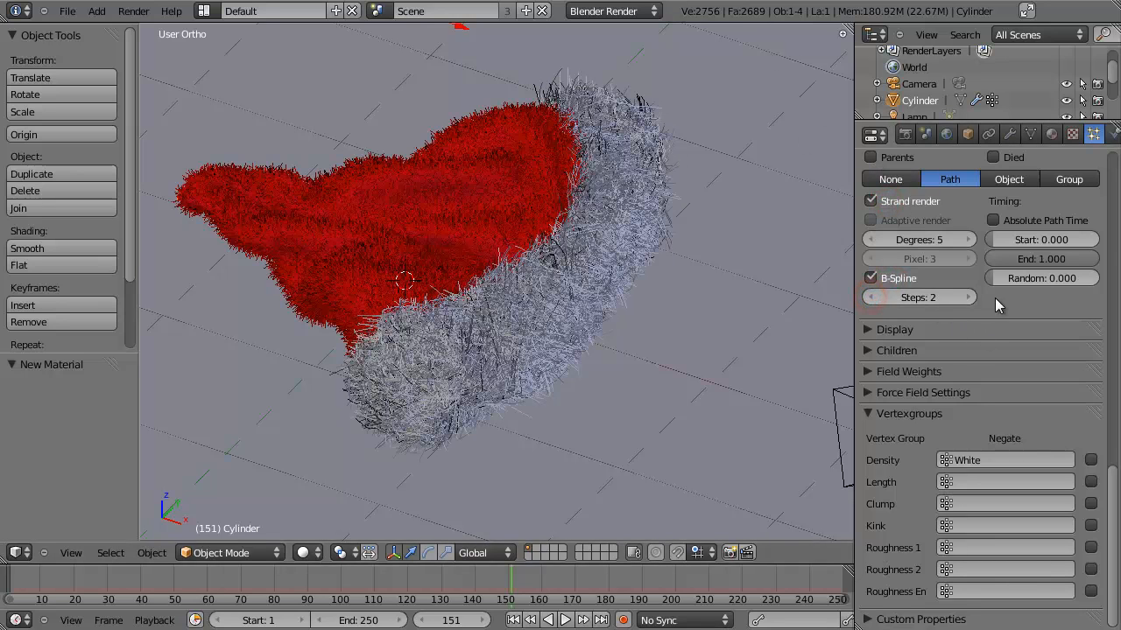
Set the child particle radius of the White hair system to 0.06 and inspect the fur trim
{"action": "scroll", "coordinate": [1014, 519], "scroll_direction": "up", "scroll_amount": 10}
{"action": "scroll", "coordinate": [1014, 518], "scroll_direction": "down", "scroll_amount": 10}
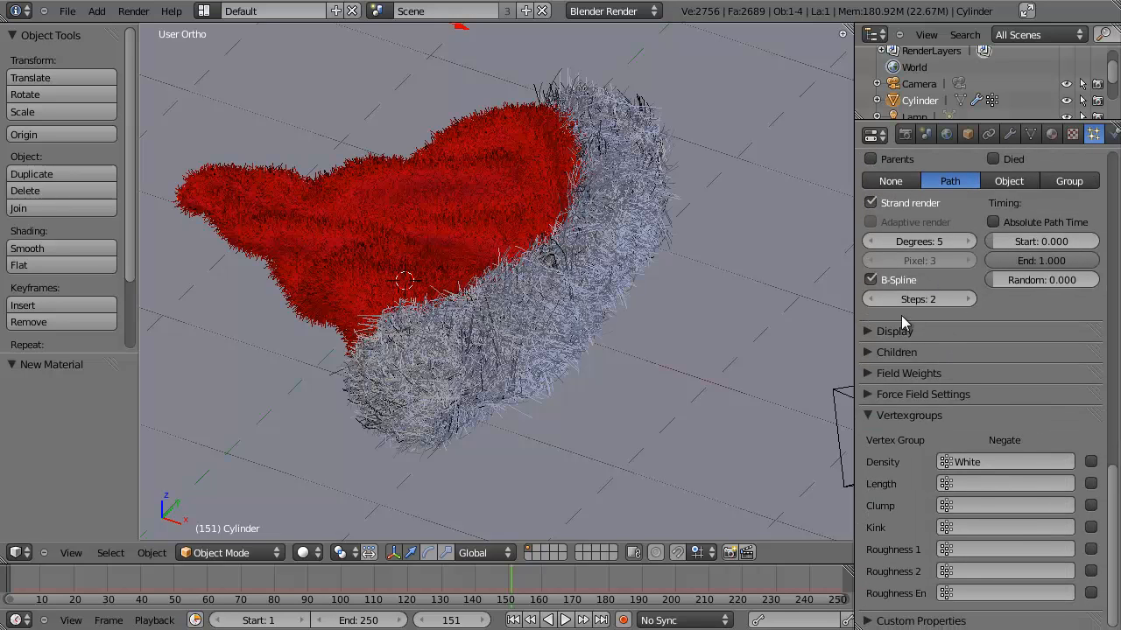
{"action": "left_click", "coordinate": [868, 359]}
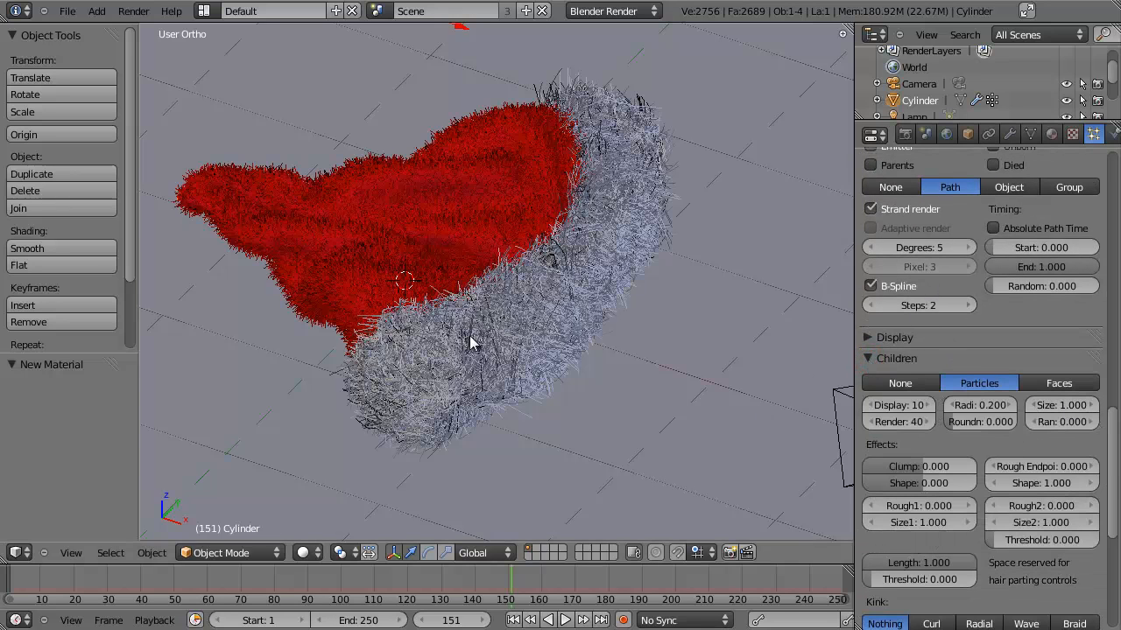
{"action": "scroll", "coordinate": [508, 381], "scroll_direction": "up", "scroll_amount": 1}
{"action": "scroll", "coordinate": [520, 400], "scroll_direction": "up", "scroll_amount": 1}
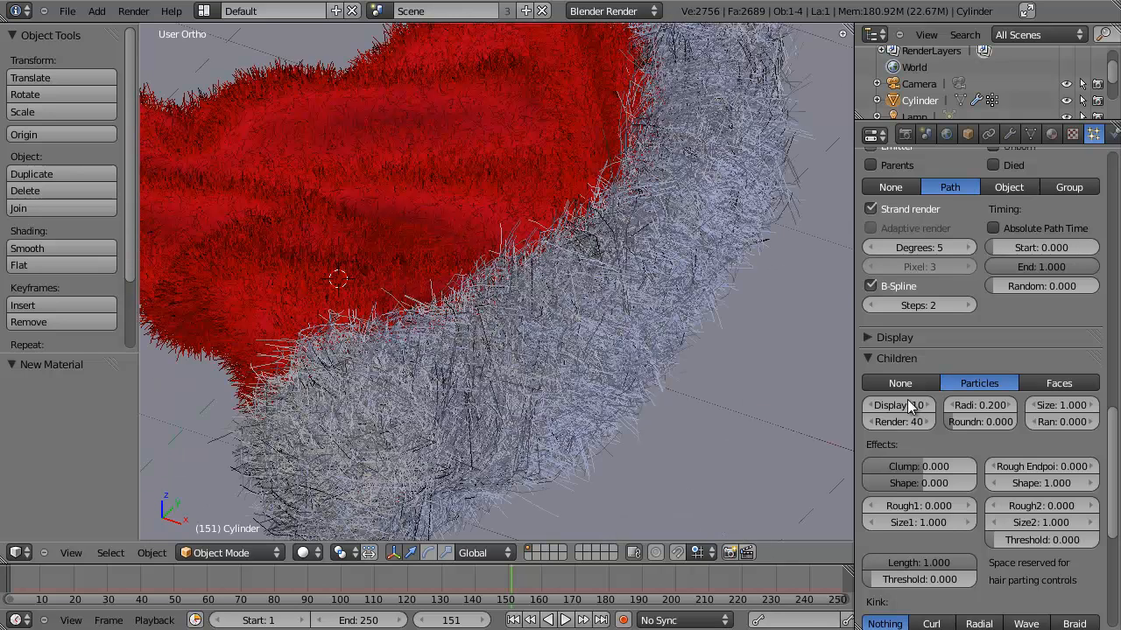
{"action": "left_click", "coordinate": [989, 405]}
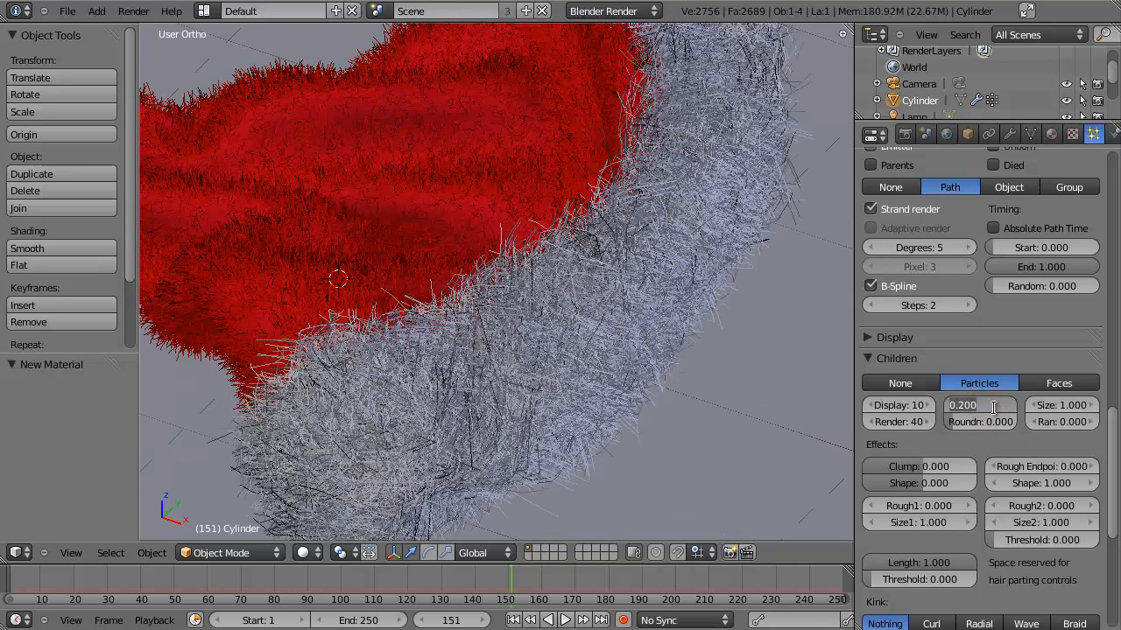
{"action": "left_click", "coordinate": [995, 407]}
{"action": "type", "text": "0.06"}
{"action": "key", "text": "Return"}
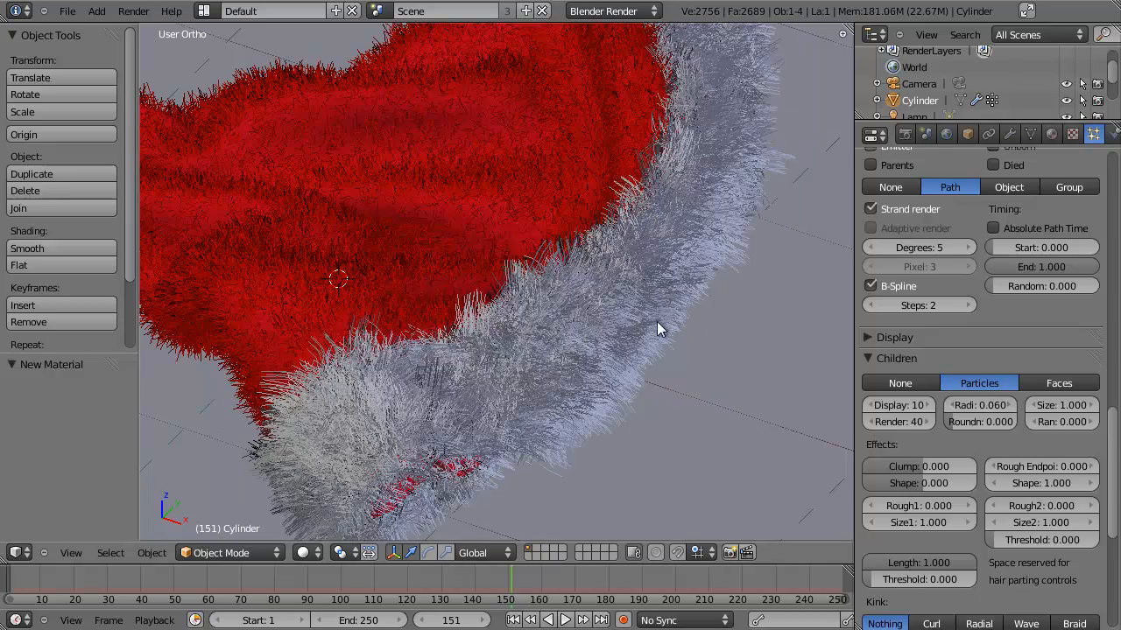
{"action": "middle_click_drag", "start_coordinate": [658, 324], "coordinate": [542, 331]}
{"action": "scroll", "coordinate": [595, 313], "scroll_direction": "down", "scroll_amount": 4}
{"action": "scroll", "coordinate": [543, 342], "scroll_direction": "up", "scroll_amount": 2}
{"action": "scroll", "coordinate": [543, 349], "scroll_direction": "up", "scroll_amount": 3}
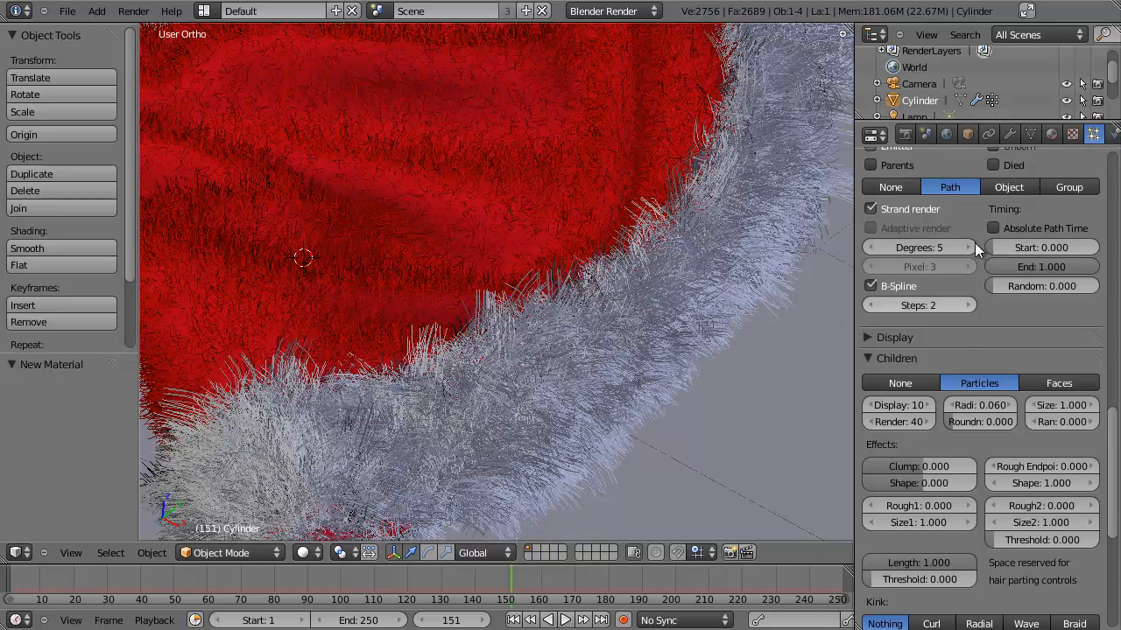
Try to set the White material's strand root size to 0.001
{"action": "scroll", "coordinate": [1047, 254], "scroll_direction": "down", "scroll_amount": 15}
{"action": "left_click", "coordinate": [1052, 134]}
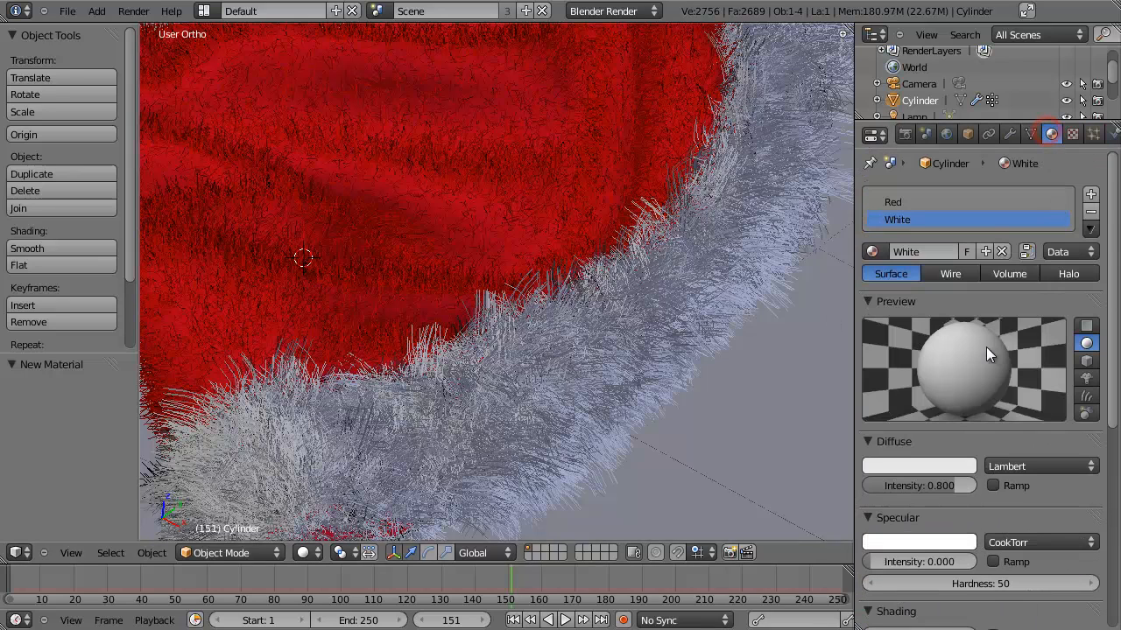
{"action": "scroll", "coordinate": [981, 469], "scroll_direction": "down", "scroll_amount": 8}
{"action": "scroll", "coordinate": [972, 260], "scroll_direction": "down", "scroll_amount": 1}
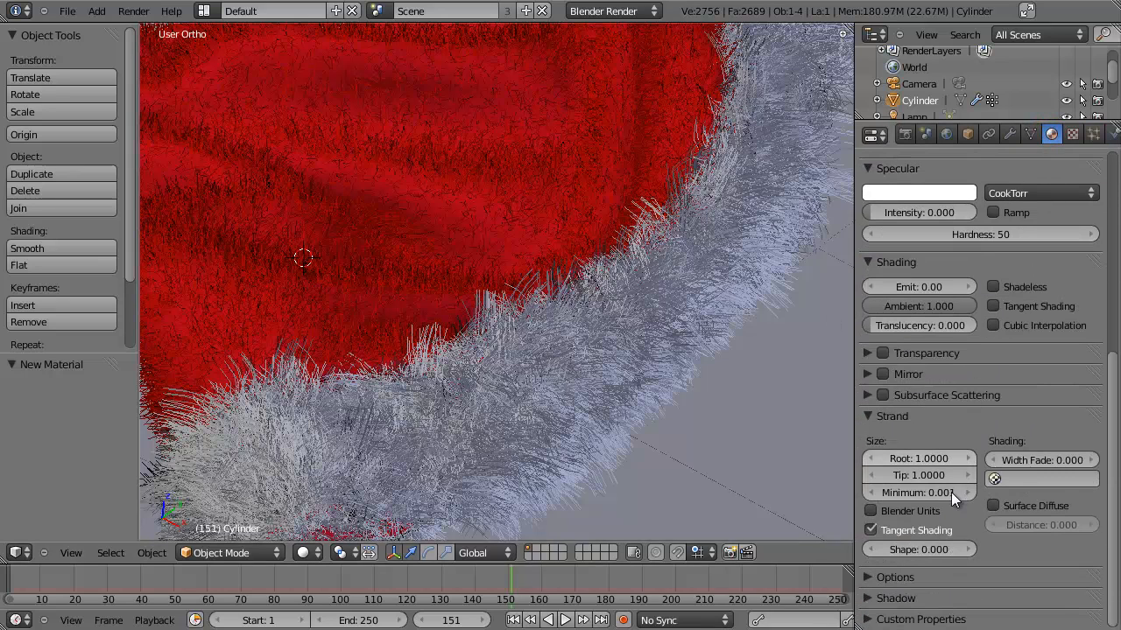
{"action": "left_click", "coordinate": [918, 459]}
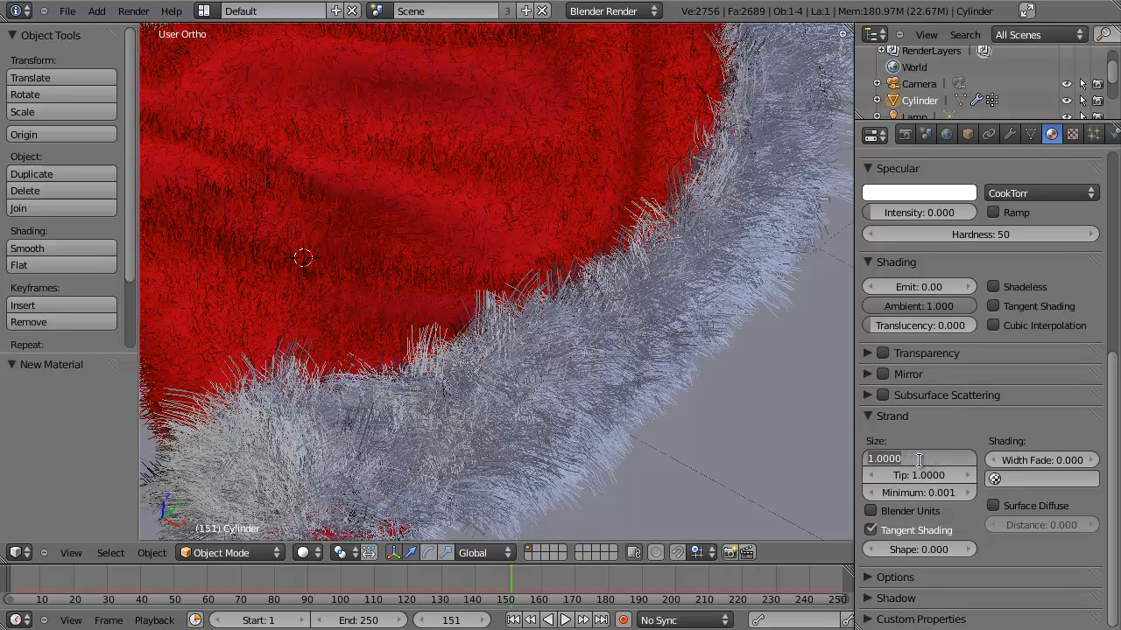
{"action": "key", "text": "BackSpace"}
{"action": "type", "text": ".001"}
{"action": "key", "text": "Return"}
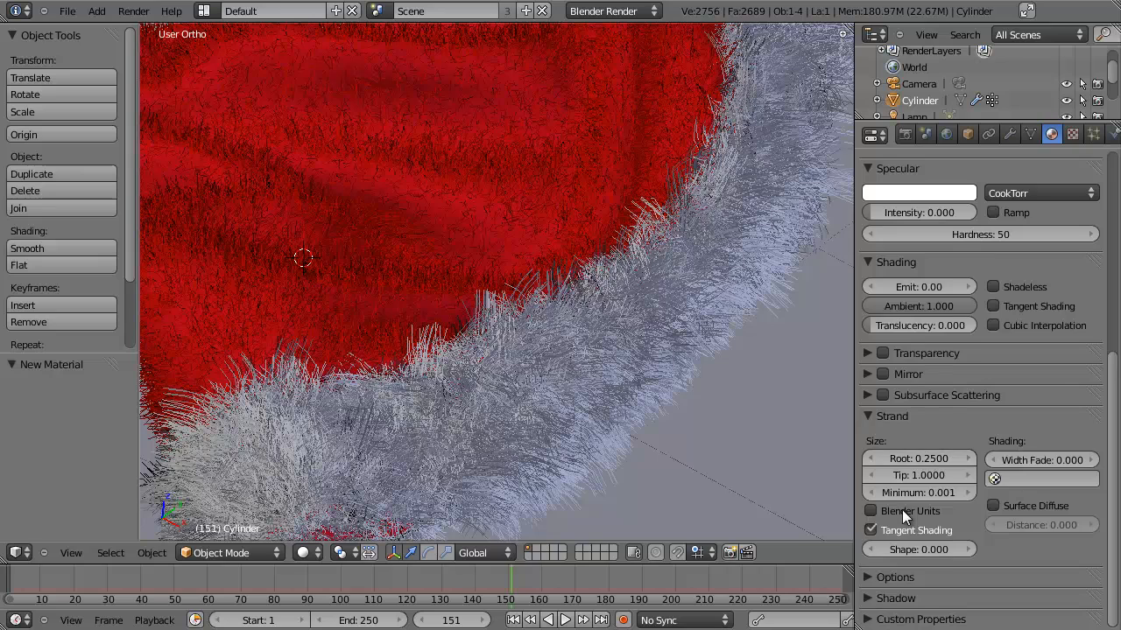
Enable Blender Units for the White material's strands and set the root size to 0.001
{"action": "left_click", "coordinate": [902, 510]}
{"action": "left_click", "coordinate": [927, 458]}
{"action": "key", "text": "BackSpace"}
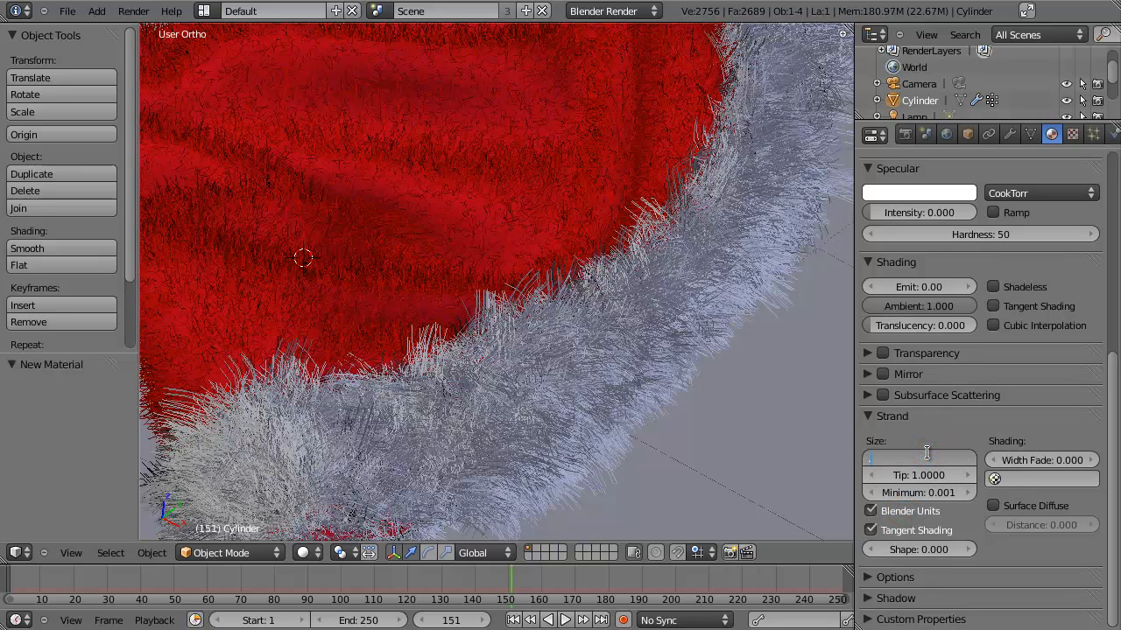
{"action": "type", "text": ".001"}
{"action": "key", "text": "Return"}
Set the White material's strand tip size to 0.0001 and the minimum strand size to 1
{"action": "left_click", "coordinate": [931, 474]}
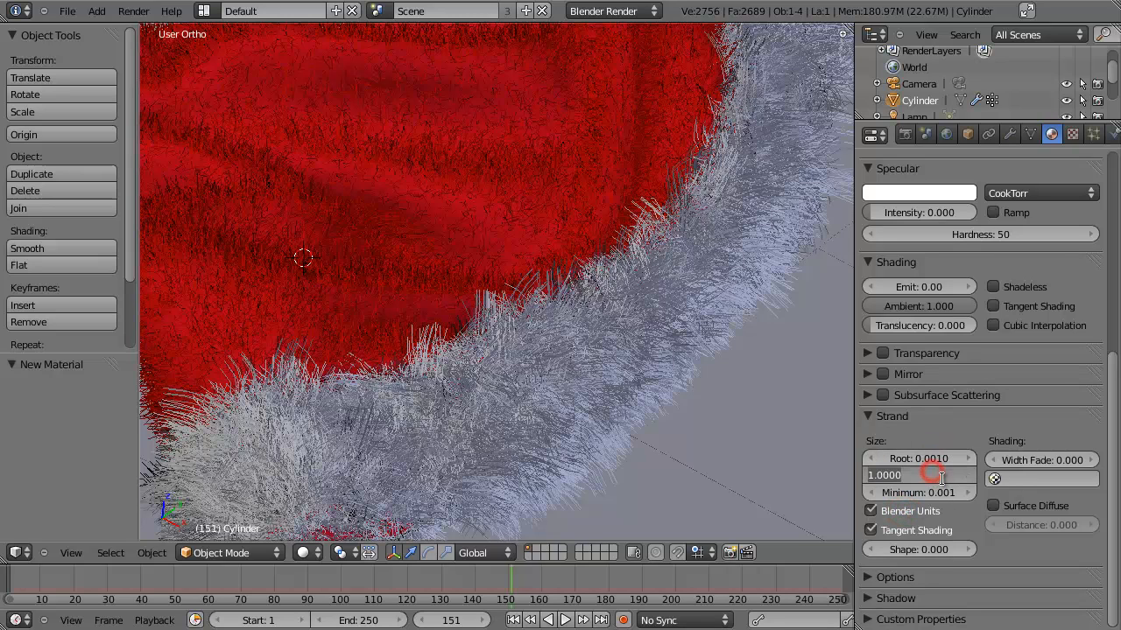
{"action": "left_click", "coordinate": [970, 435]}
{"action": "left_click_drag", "start_coordinate": [934, 473], "coordinate": [400, 485]}
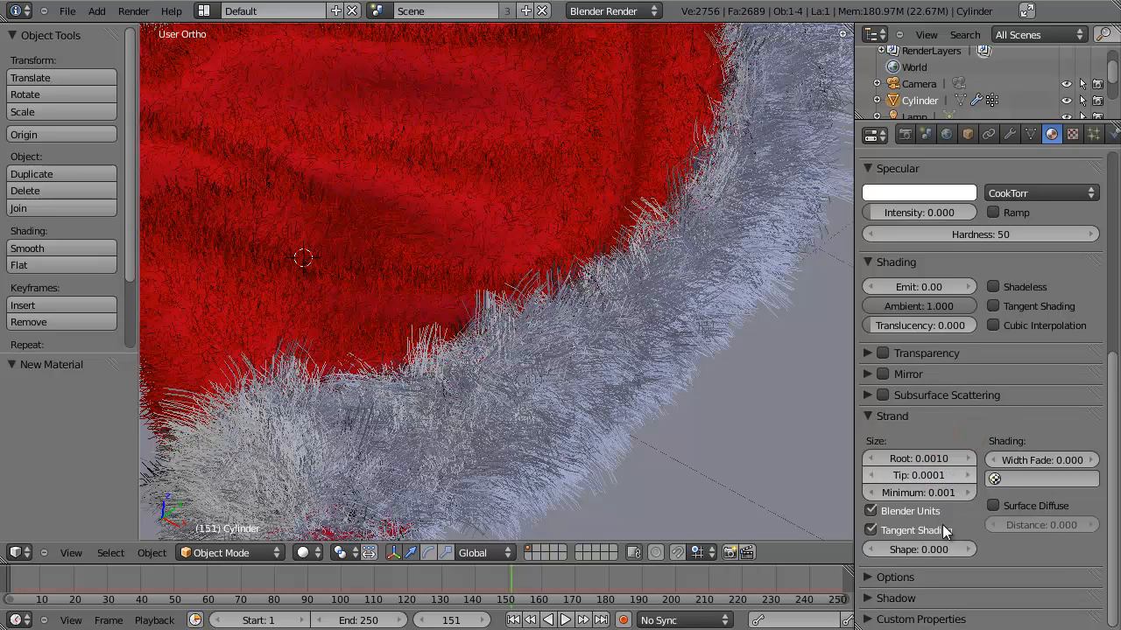
{"action": "left_click", "coordinate": [913, 486]}
{"action": "type", "text": "1"}
{"action": "left_click", "coordinate": [958, 417]}
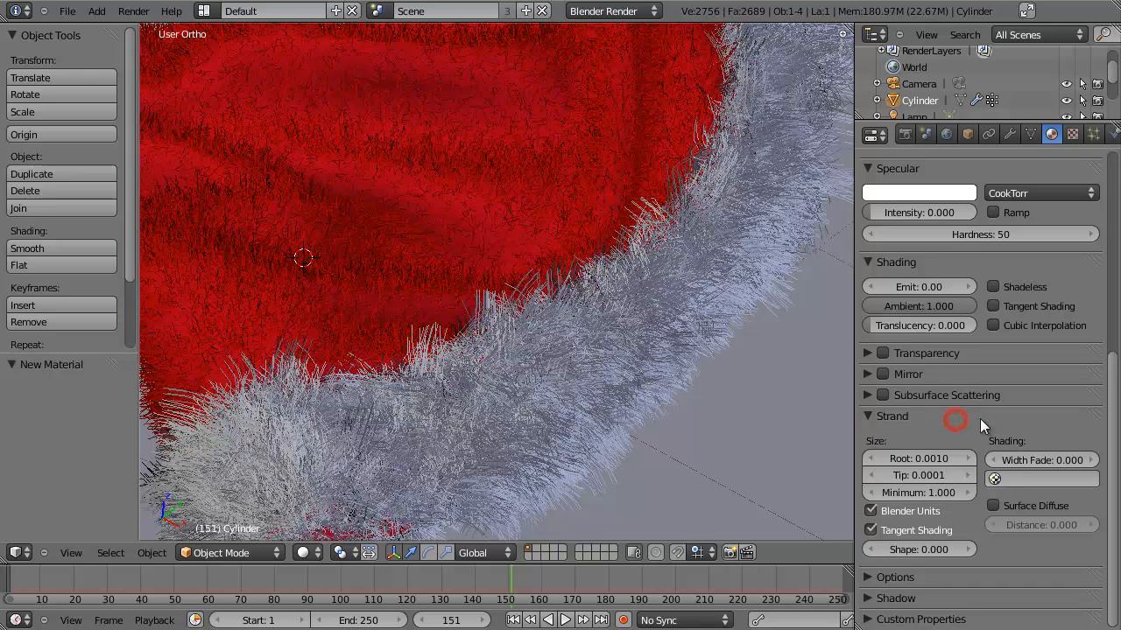
Enable Surface Diffuse for the White material's strands and set its distance to 0.05
{"action": "left_click", "coordinate": [1025, 505]}
{"action": "left_click", "coordinate": [1045, 531]}
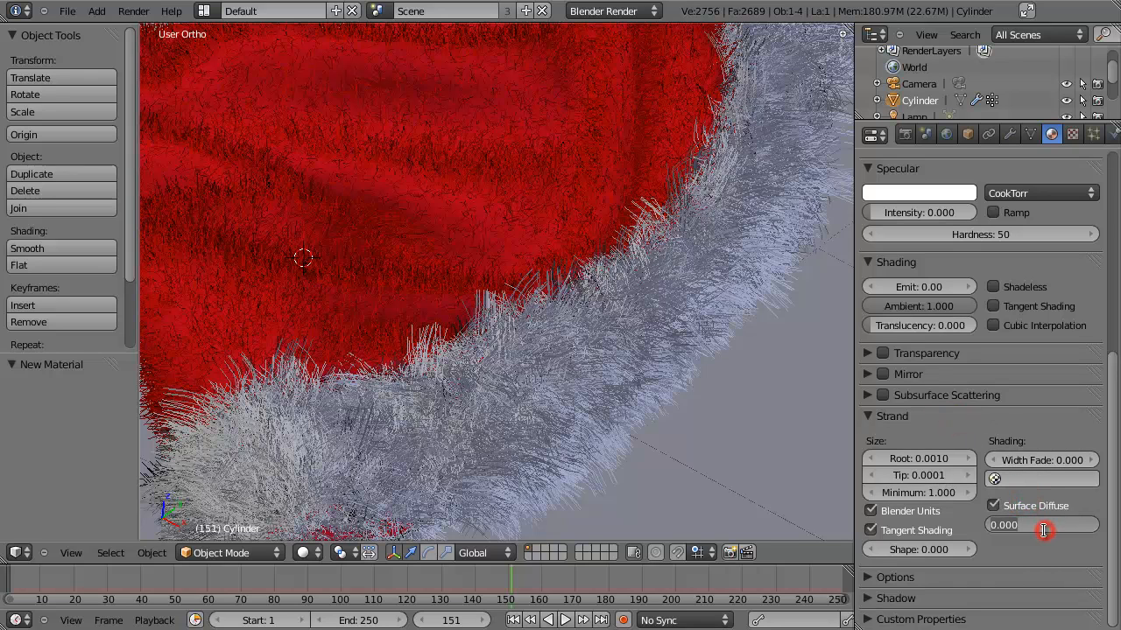
{"action": "key", "text": "BackSpace"}
{"action": "type", "text": ".05"}
{"action": "key", "text": "Return"}
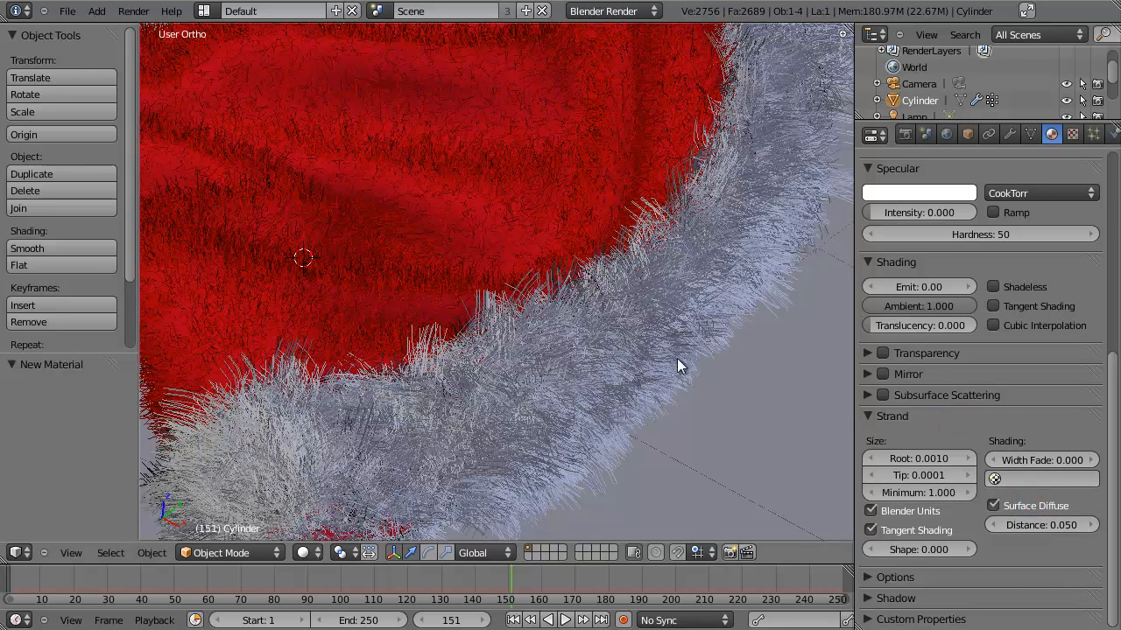
Lower the White material's strand shape to -0.2
{"action": "scroll", "coordinate": [677, 358], "scroll_direction": "down", "scroll_amount": 2}
{"action": "scroll", "coordinate": [535, 383], "scroll_direction": "down", "scroll_amount": 3}
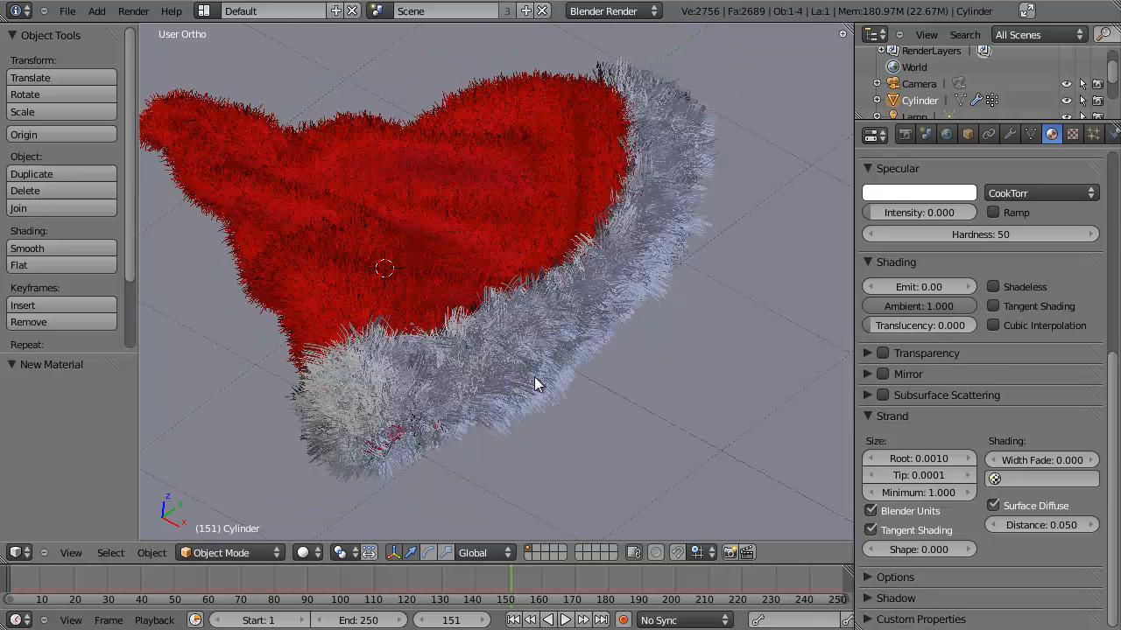
{"action": "scroll", "coordinate": [550, 340], "scroll_direction": "up", "scroll_amount": 3}
{"action": "scroll", "coordinate": [551, 334], "scroll_direction": "up", "scroll_amount": 1}
{"action": "middle_click_drag", "start_coordinate": [534, 269], "coordinate": [579, 297], "text": "shift"}
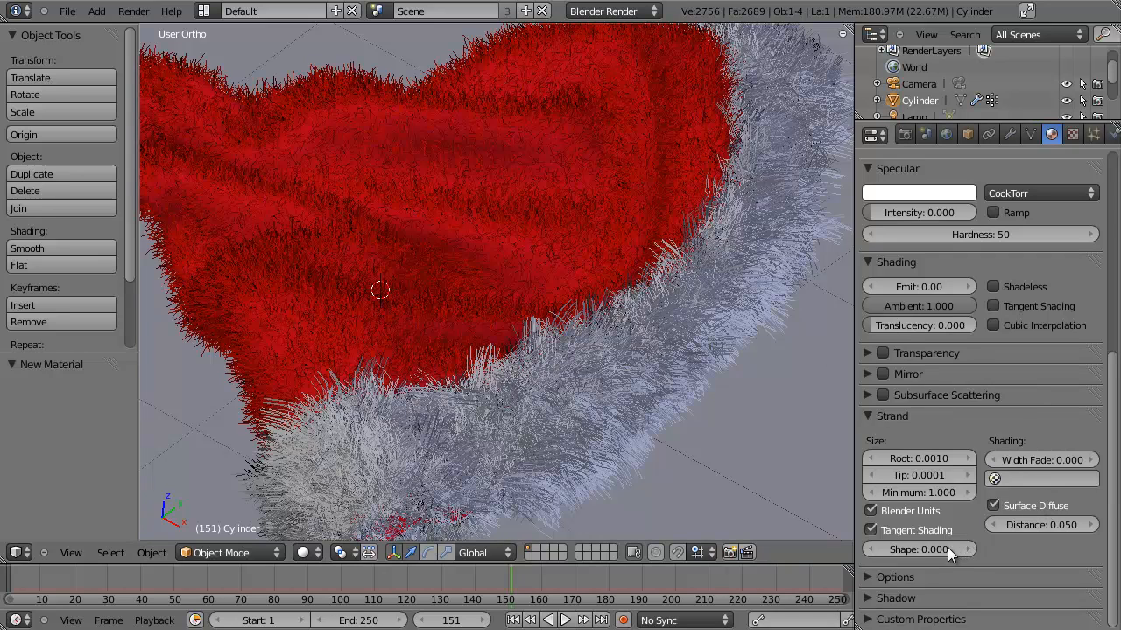
{"action": "left_click", "coordinate": [872, 548]}
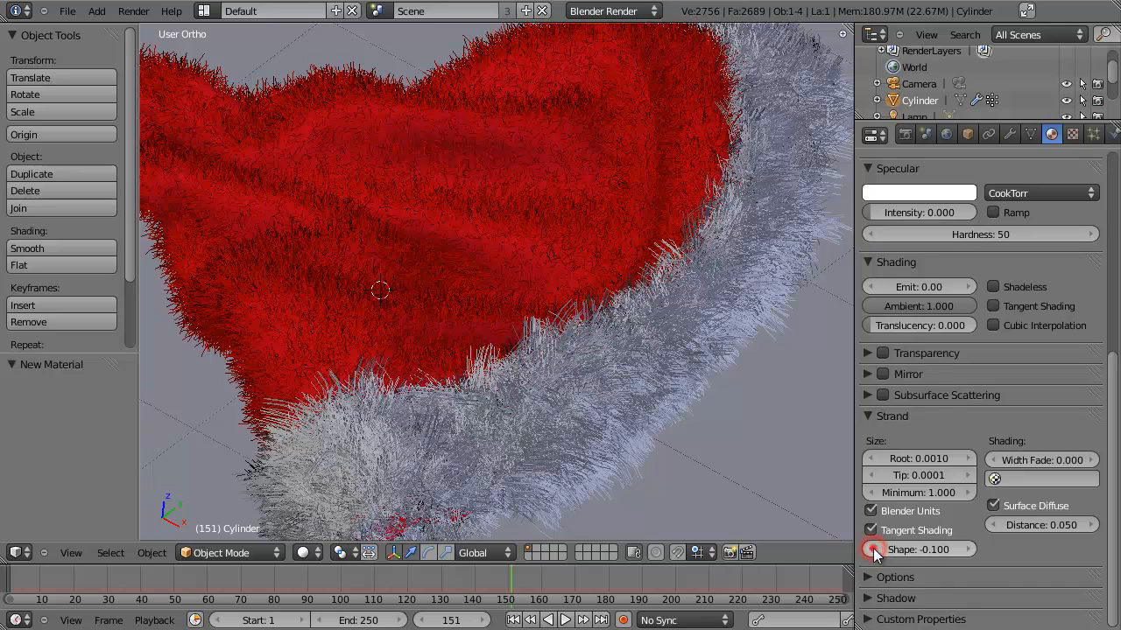
{"action": "left_click", "coordinate": [872, 549]}
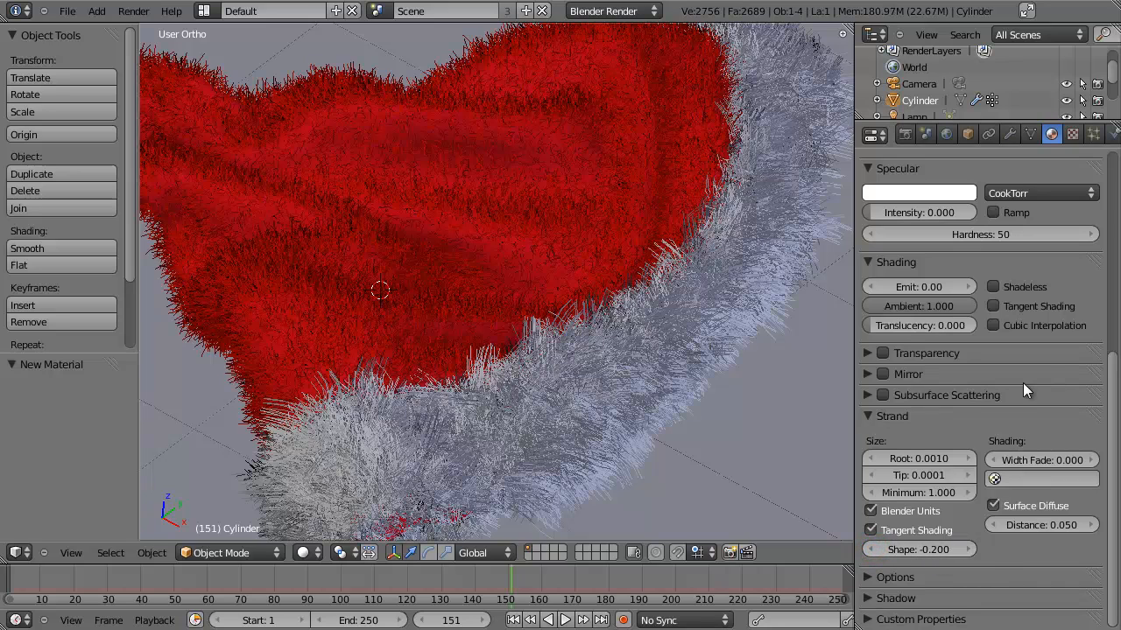
Switch the White material's preview to hair strands and view the Red material's strand preview too
{"action": "scroll", "coordinate": [980, 394], "scroll_direction": "up", "scroll_amount": 10}
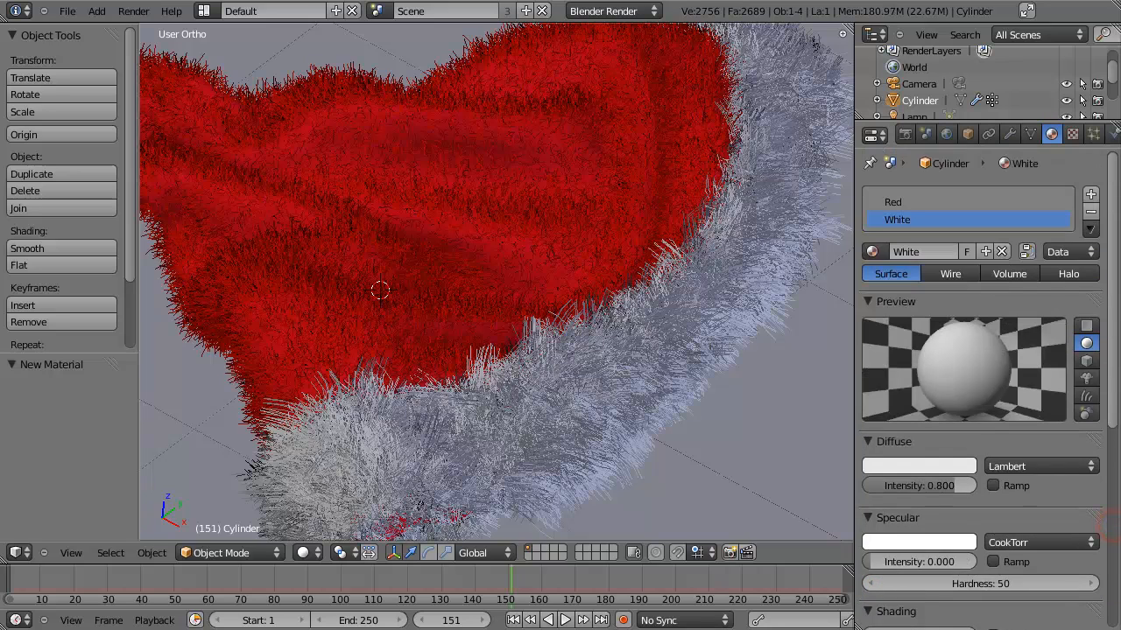
{"action": "scroll", "coordinate": [980, 394], "scroll_direction": "down", "scroll_amount": 10}
{"action": "scroll", "coordinate": [1051, 534], "scroll_direction": "up", "scroll_amount": 10}
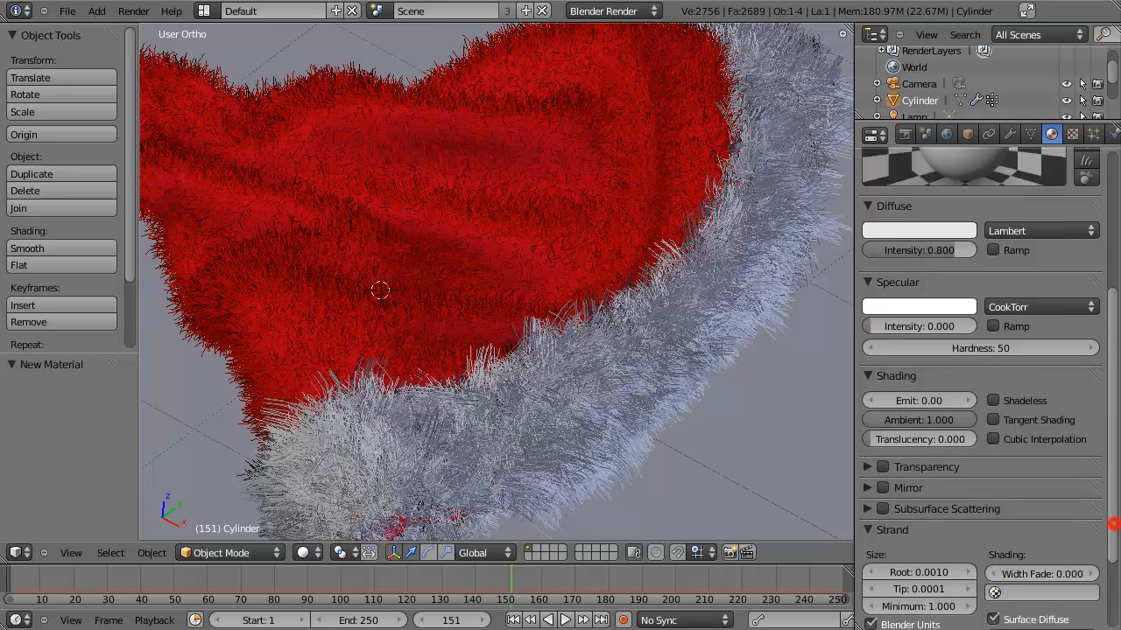
{"action": "scroll", "coordinate": [980, 512], "scroll_direction": "down", "scroll_amount": 3}
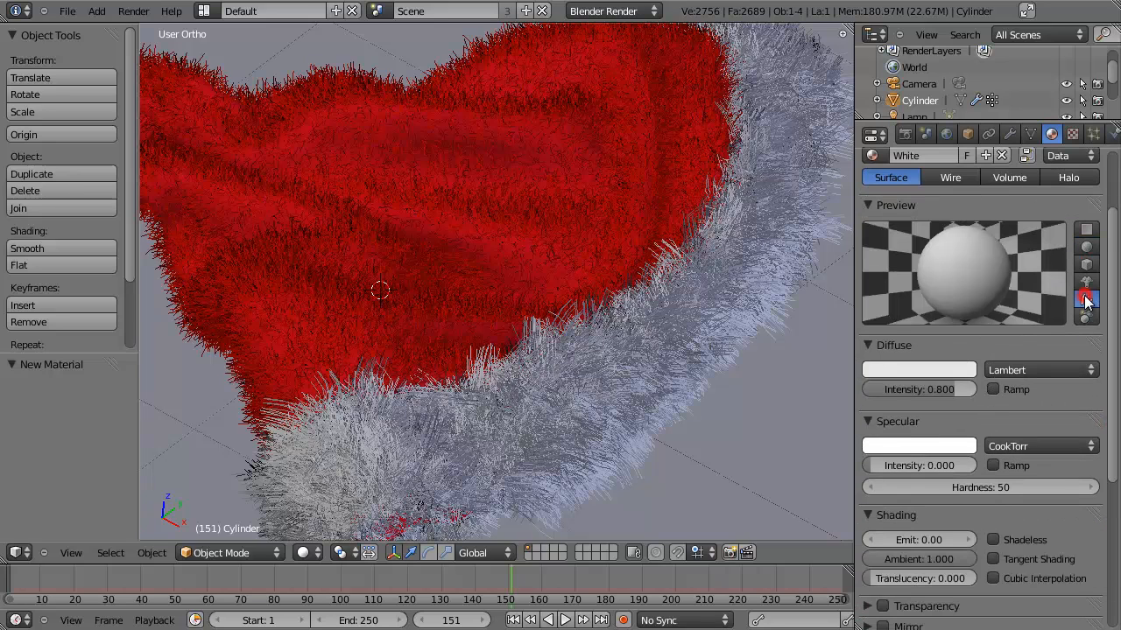
{"action": "left_click", "coordinate": [1085, 300]}
{"action": "scroll", "coordinate": [978, 257], "scroll_direction": "up", "scroll_amount": 2}
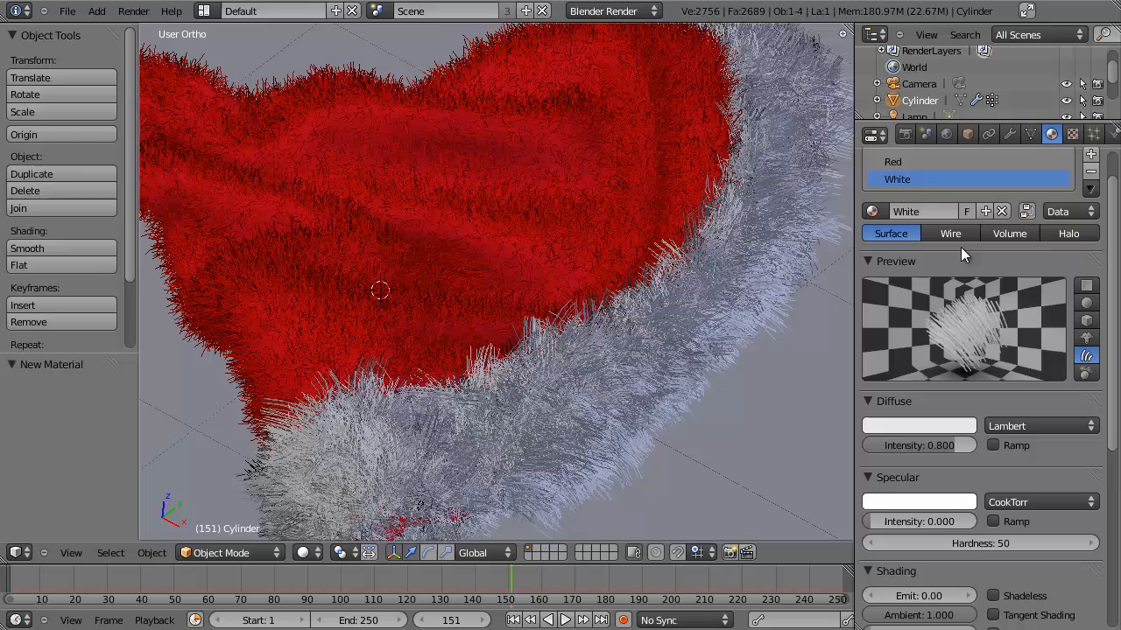
{"action": "left_click", "coordinate": [918, 161]}
{"action": "scroll", "coordinate": [1010, 411], "scroll_direction": "up", "scroll_amount": 1}
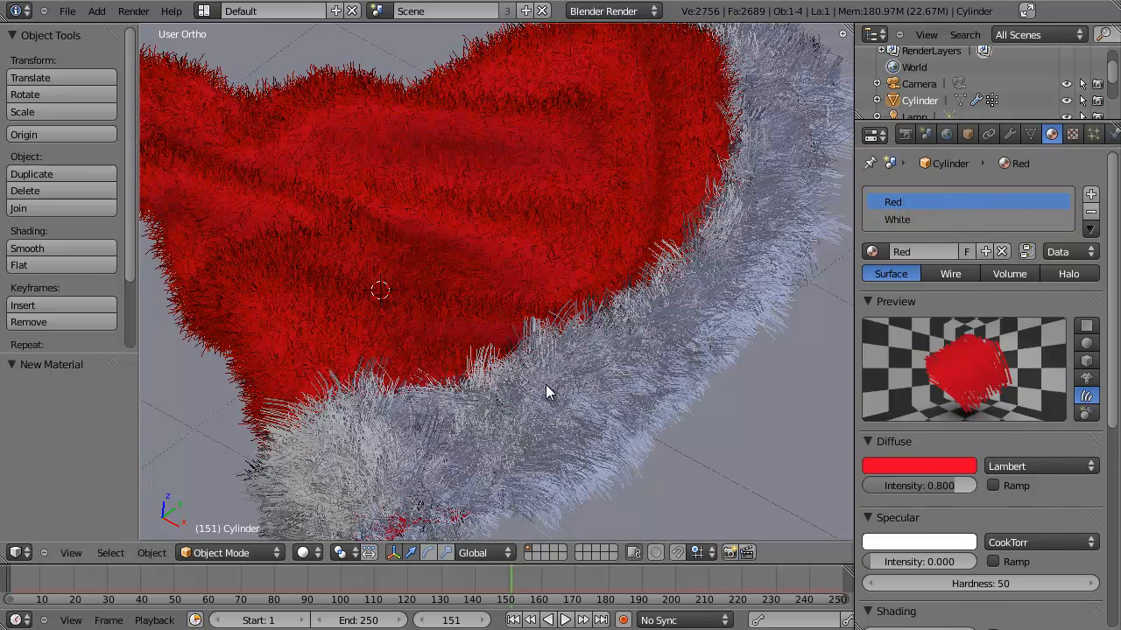
Save the Blender file as tutorial_actual_recording2 in the Santa hat folder
{"action": "scroll", "coordinate": [545, 385], "scroll_direction": "down", "scroll_amount": 3}
{"action": "key", "text": "ctrl+s"}
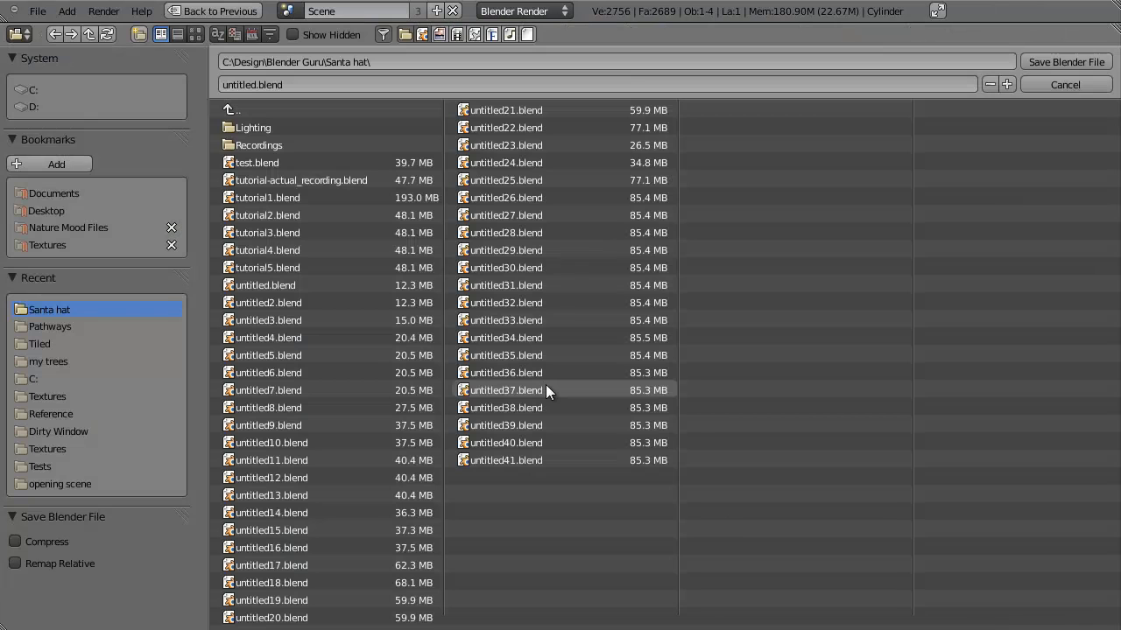
{"action": "left_click", "coordinate": [345, 83]}
{"action": "type", "text": "tutorial_actual_recor"}
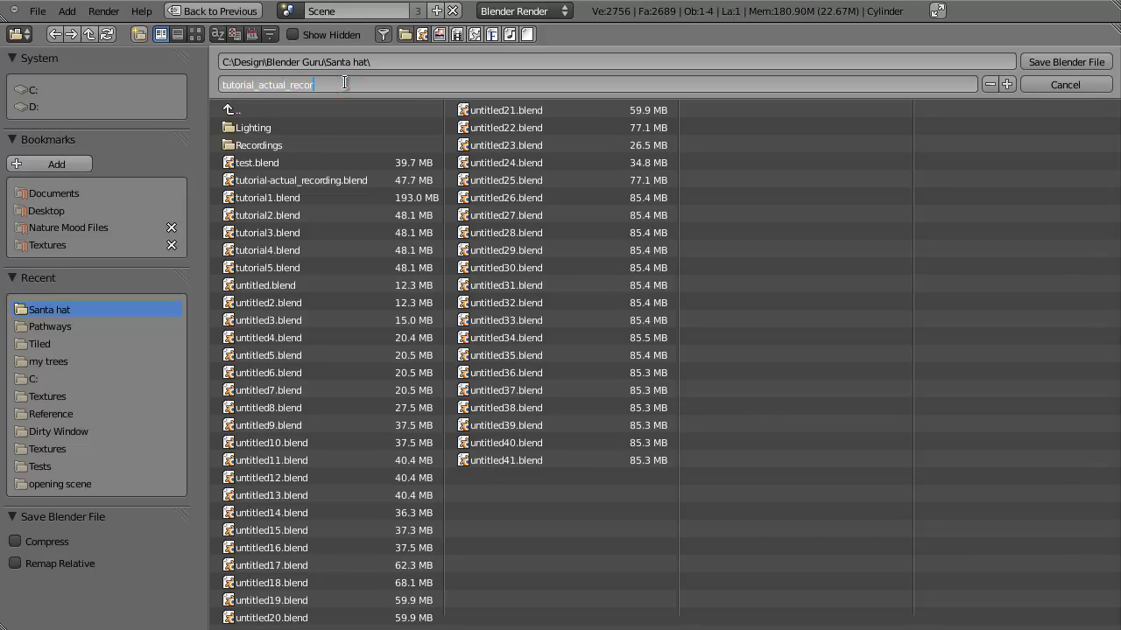
{"action": "type", "text": "ding2"}
{"action": "key", "text": "Return"}
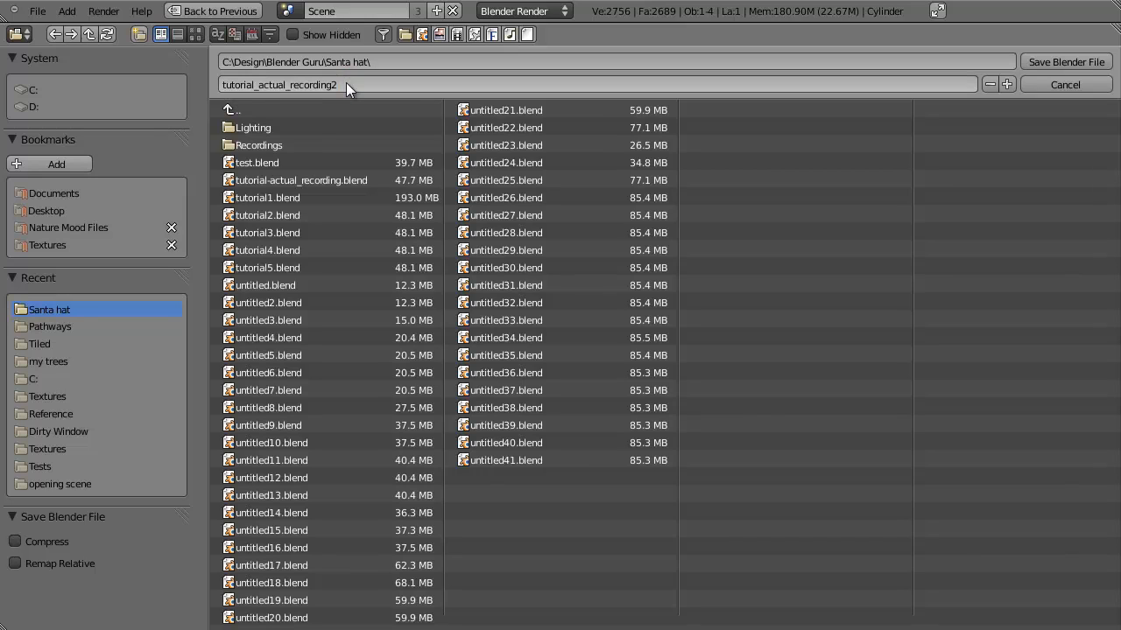
{"action": "left_click", "coordinate": [1094, 62]}
Show the hat as wireframe, enter Edit Mode and select the edge loop at the hat's narrow tip
{"action": "middle_click_drag", "start_coordinate": [637, 299], "coordinate": [559, 386]}
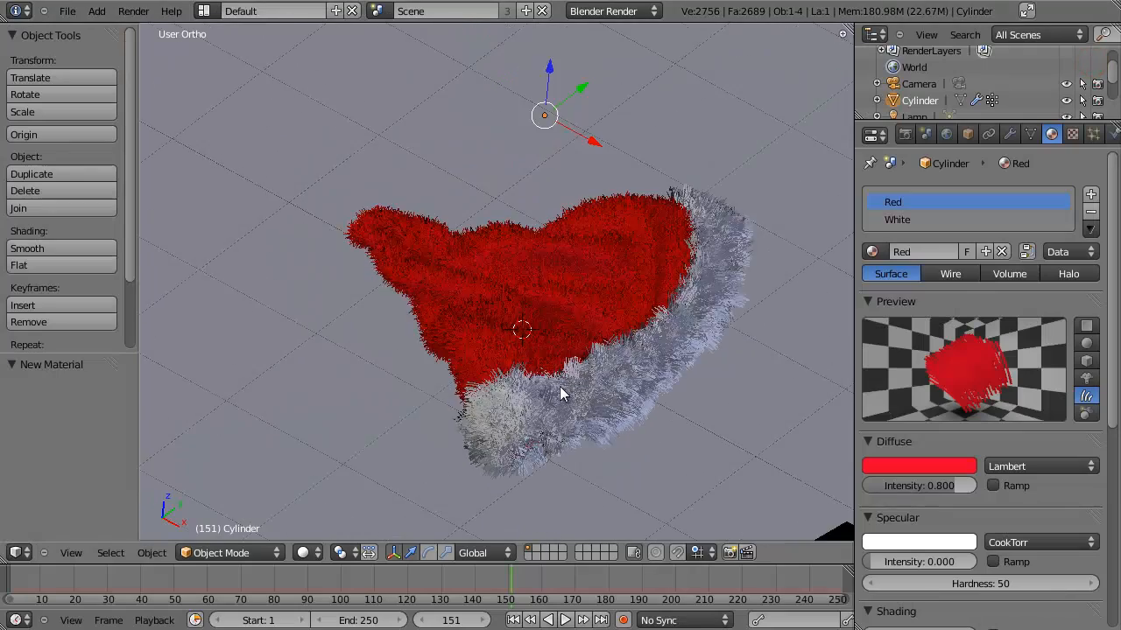
{"action": "scroll", "coordinate": [559, 386], "scroll_direction": "up", "scroll_amount": 4}
{"action": "middle_click_drag", "start_coordinate": [401, 265], "coordinate": [553, 397], "text": "shift"}
{"action": "scroll", "coordinate": [565, 385], "scroll_direction": "up", "scroll_amount": 2}
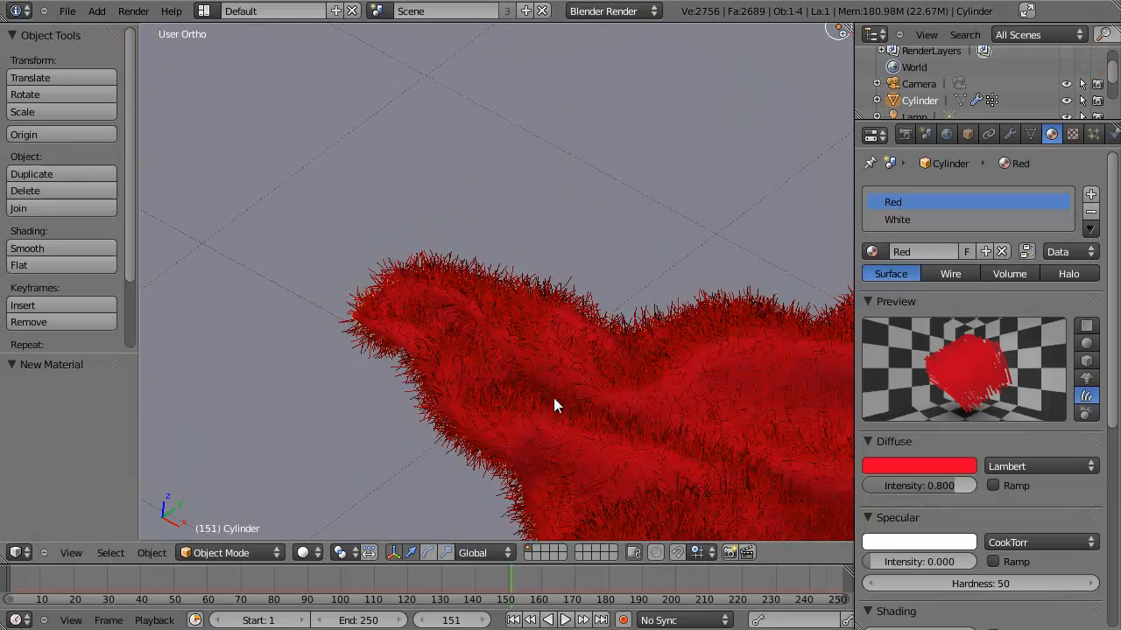
{"action": "scroll", "coordinate": [482, 352], "scroll_direction": "down", "scroll_amount": 5}
{"action": "scroll", "coordinate": [478, 298], "scroll_direction": "up", "scroll_amount": 2}
{"action": "key", "text": "shift+z"}
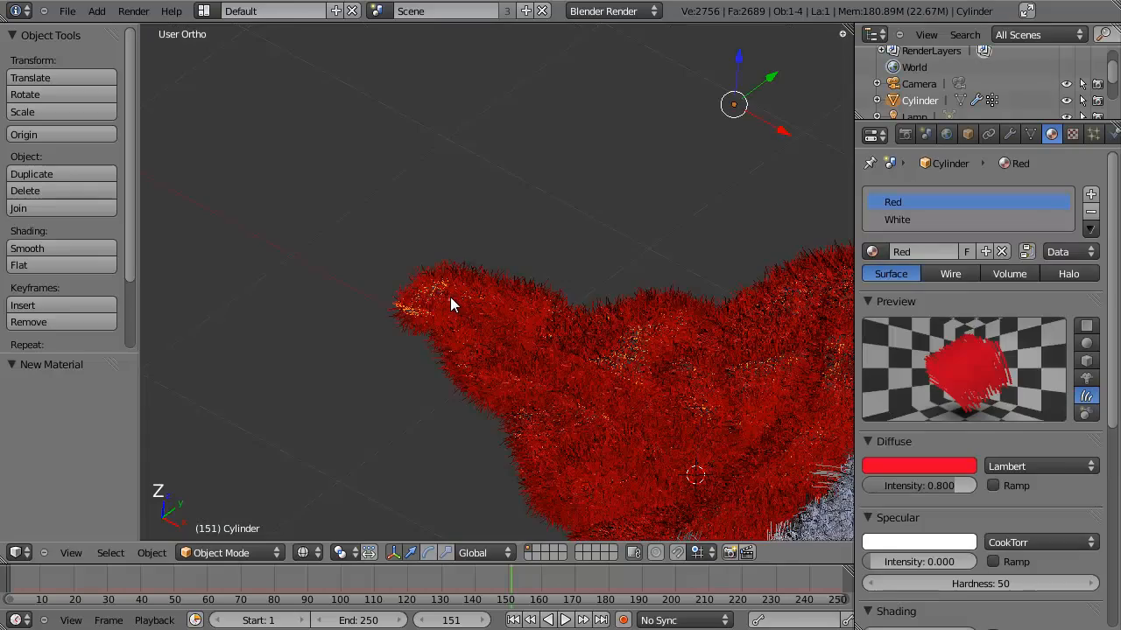
{"action": "scroll", "coordinate": [454, 307], "scroll_direction": "up", "scroll_amount": 5}
{"action": "key", "text": "Tab"}
{"action": "middle_click_drag", "start_coordinate": [410, 312], "coordinate": [455, 283]}
{"action": "right_click", "coordinate": [411, 291], "text": "alt"}
{"action": "scroll", "coordinate": [410, 291], "scroll_direction": "down", "scroll_amount": 3}
{"action": "middle_click_drag", "start_coordinate": [575, 342], "coordinate": [612, 390]}
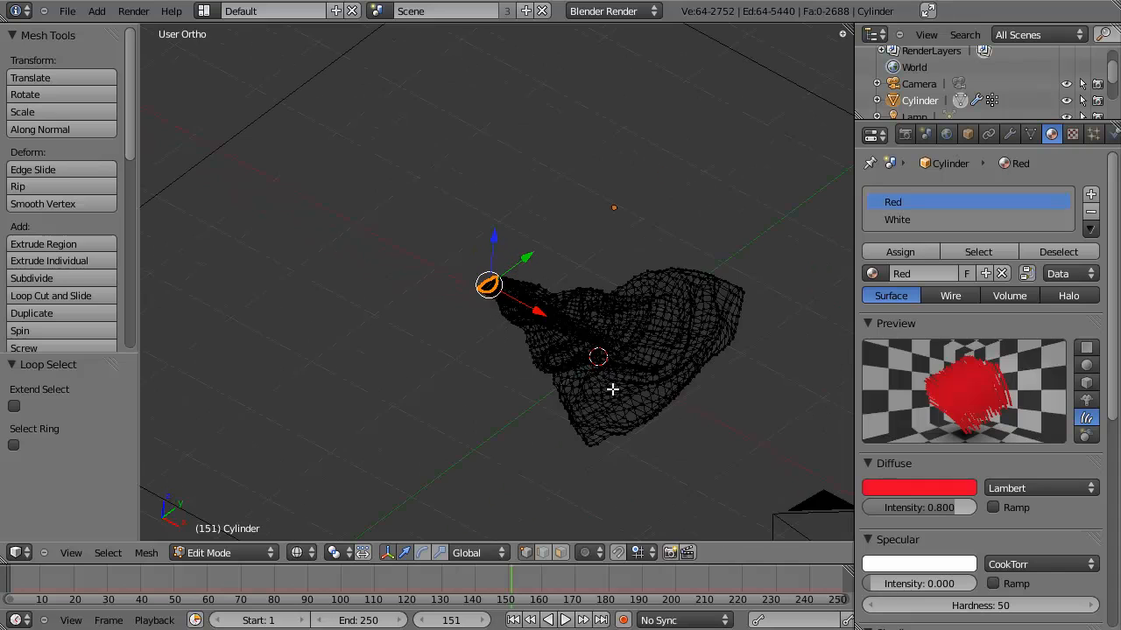
Reselect the edge loop around the opening at the hat's tip and snap the 3D cursor to it
{"action": "scroll", "coordinate": [626, 401], "scroll_direction": "up", "scroll_amount": 8}
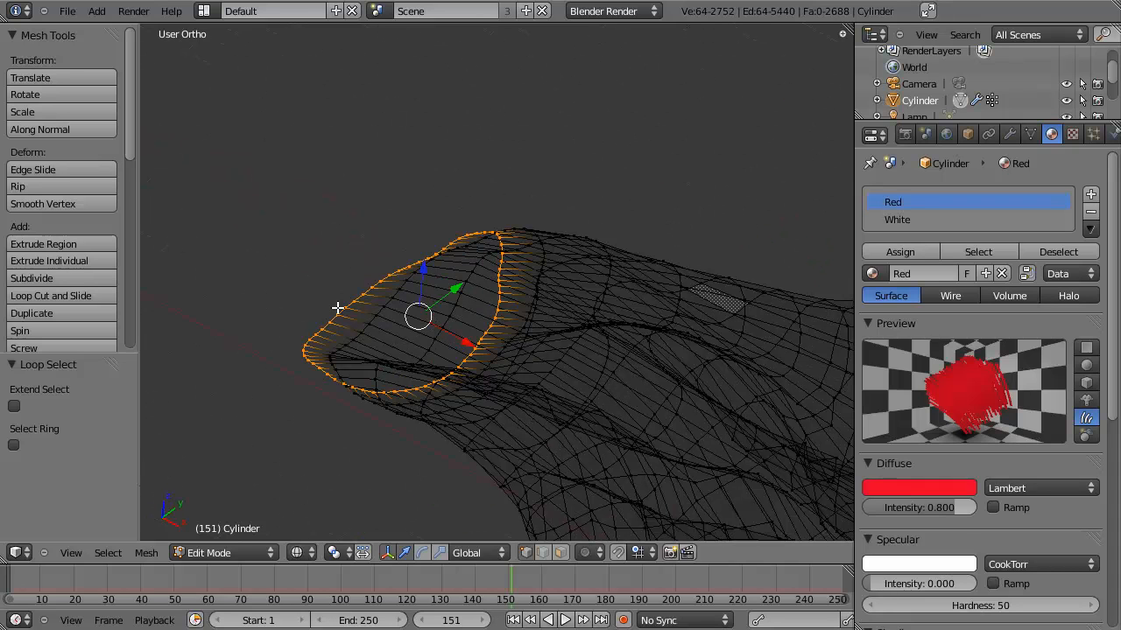
{"action": "right_click", "coordinate": [343, 310], "text": "alt"}
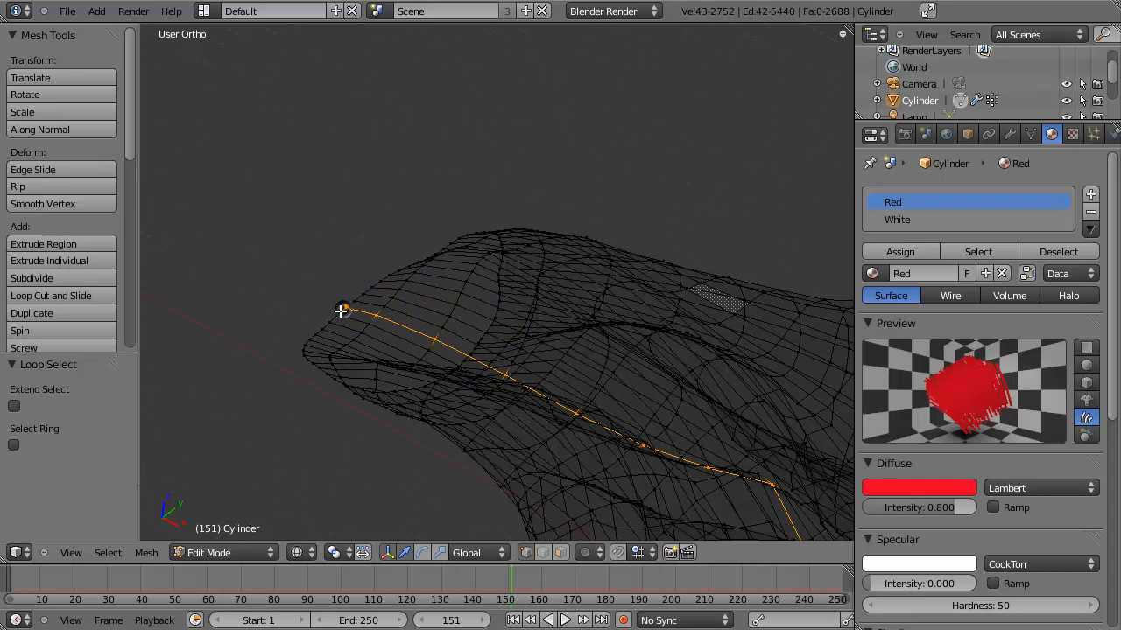
{"action": "right_click", "coordinate": [345, 307], "text": "alt"}
{"action": "middle_click_drag", "start_coordinate": [370, 303], "coordinate": [430, 333]}
{"action": "scroll", "coordinate": [430, 333], "scroll_direction": "up", "scroll_amount": 5}
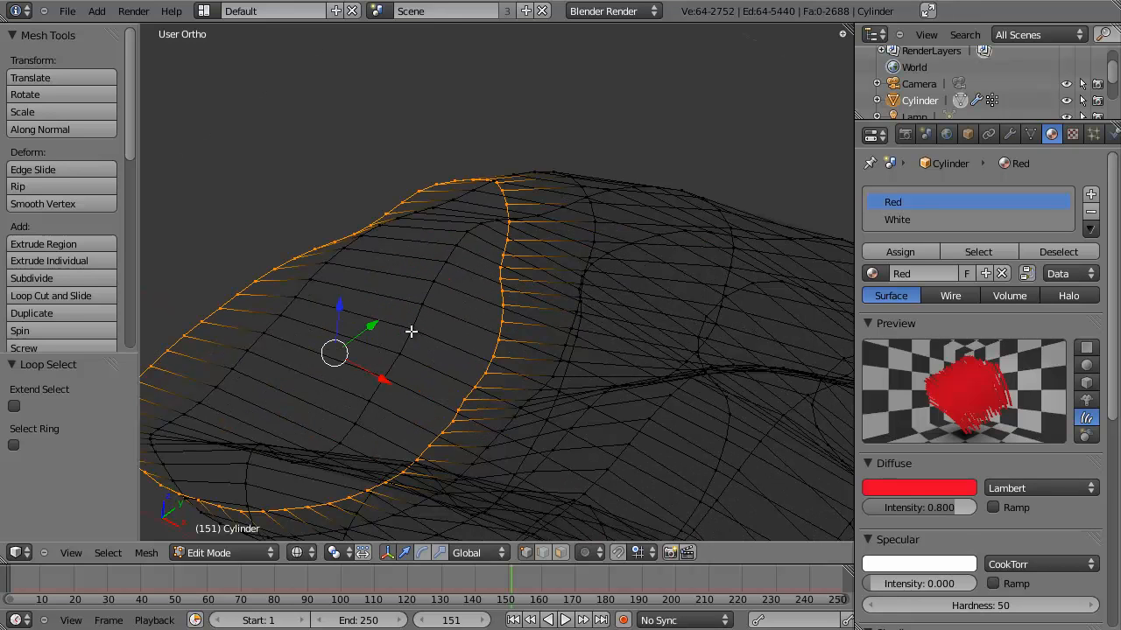
{"action": "key", "text": "shift+s"}
{"action": "left_click", "coordinate": [467, 326]}
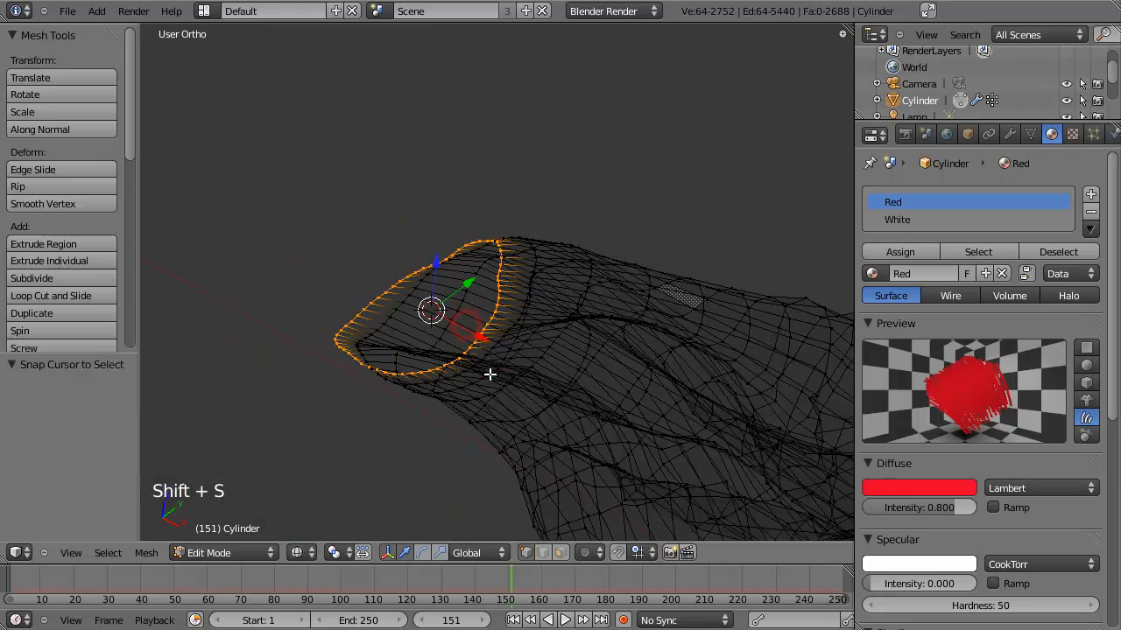
Add a UV sphere with 32 segments and 16 rings to the hat mesh at the 3D cursor
{"action": "key", "text": "Tab"}
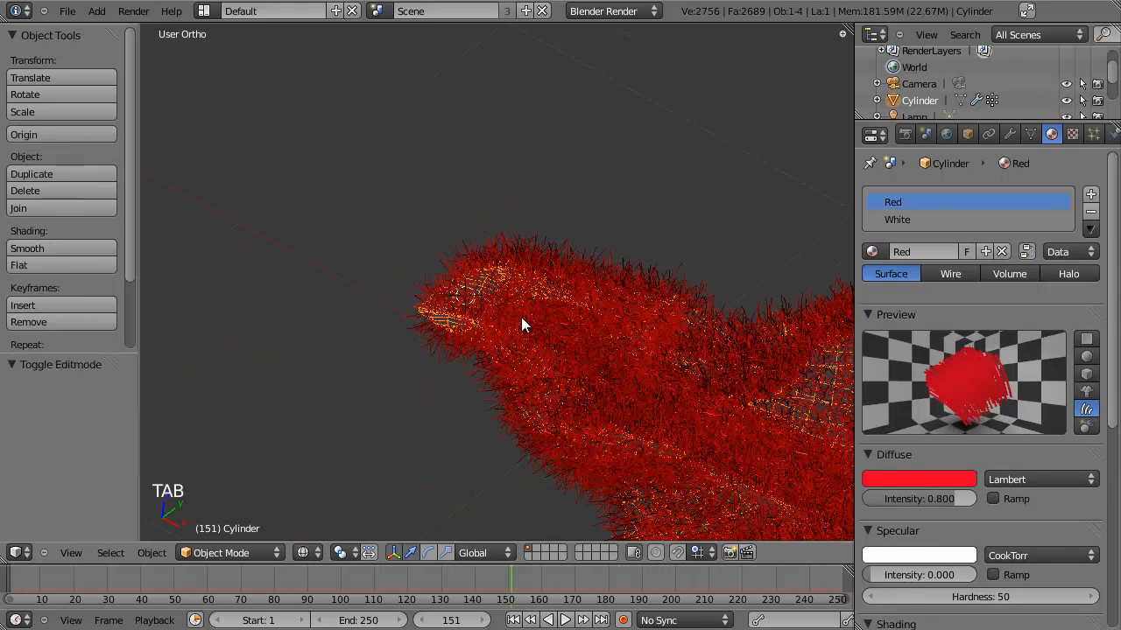
{"action": "key", "text": "Tab"}
{"action": "middle_click_drag", "start_coordinate": [410, 376], "coordinate": [716, 404]}
{"action": "scroll", "coordinate": [537, 288], "scroll_direction": "down", "scroll_amount": 3}
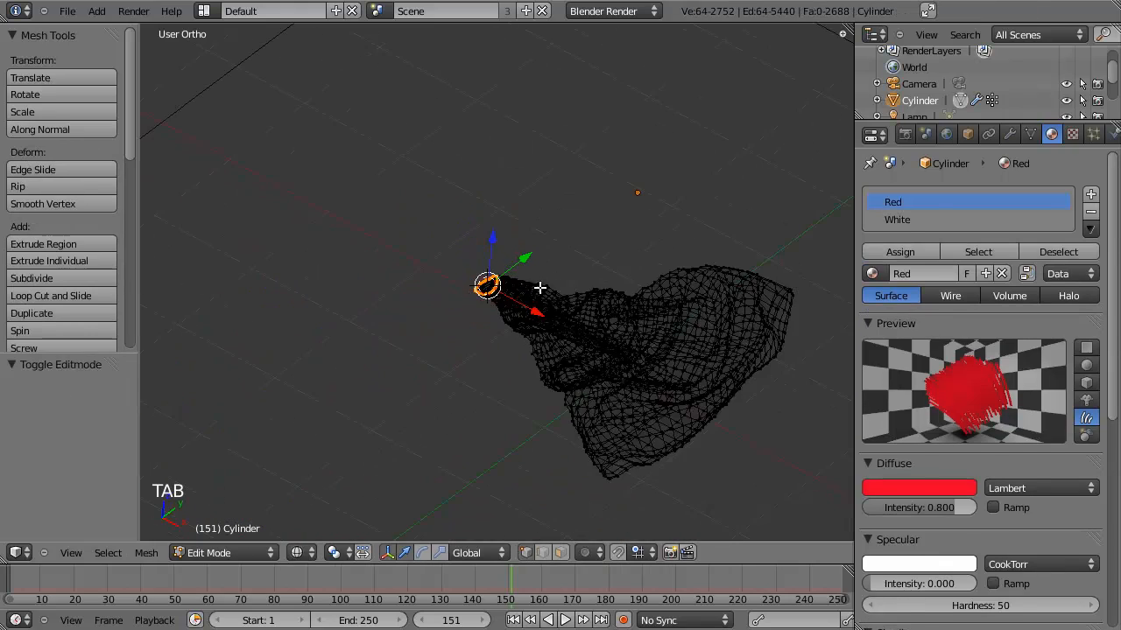
{"action": "scroll", "coordinate": [527, 319], "scroll_direction": "up", "scroll_amount": 7}
{"action": "key", "text": "shift+a"}
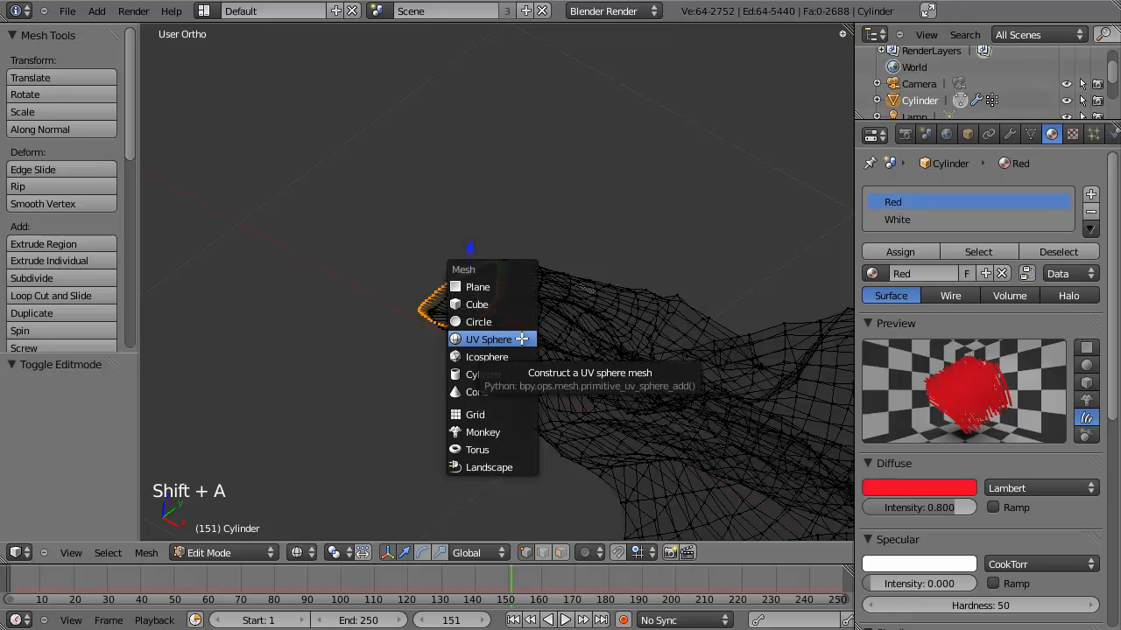
{"action": "left_click", "coordinate": [521, 339]}
{"action": "scroll", "coordinate": [524, 334], "scroll_direction": "down", "scroll_amount": 6}
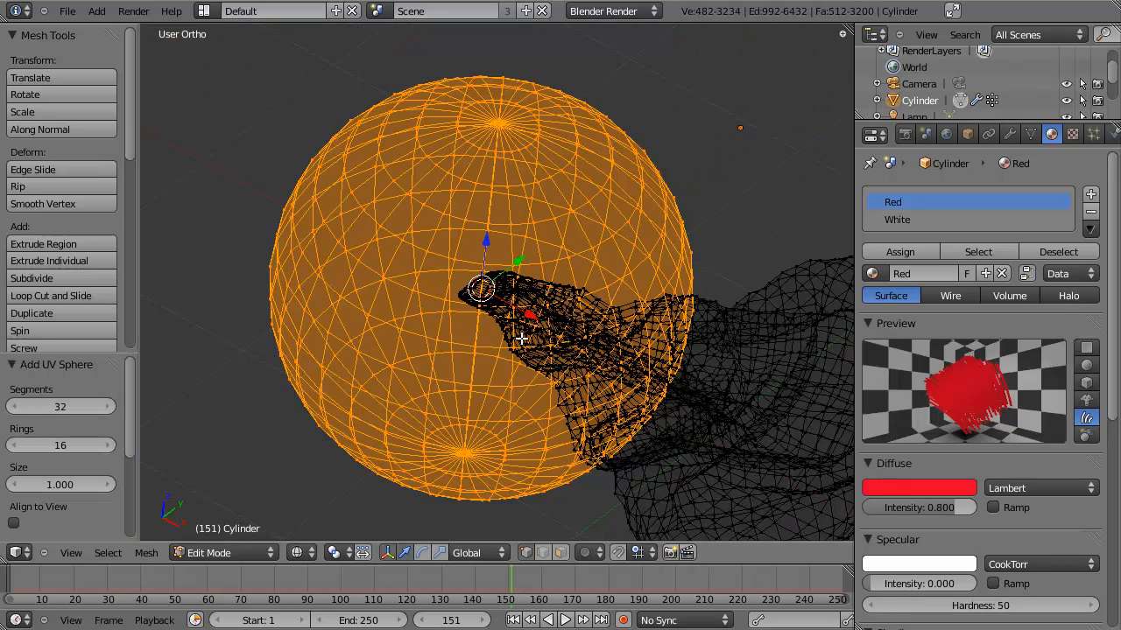
Scale the new sphere down by about 0.21 and again by about 0.74 to pom-pom size around the hat's tip
{"action": "key", "text": "s"}
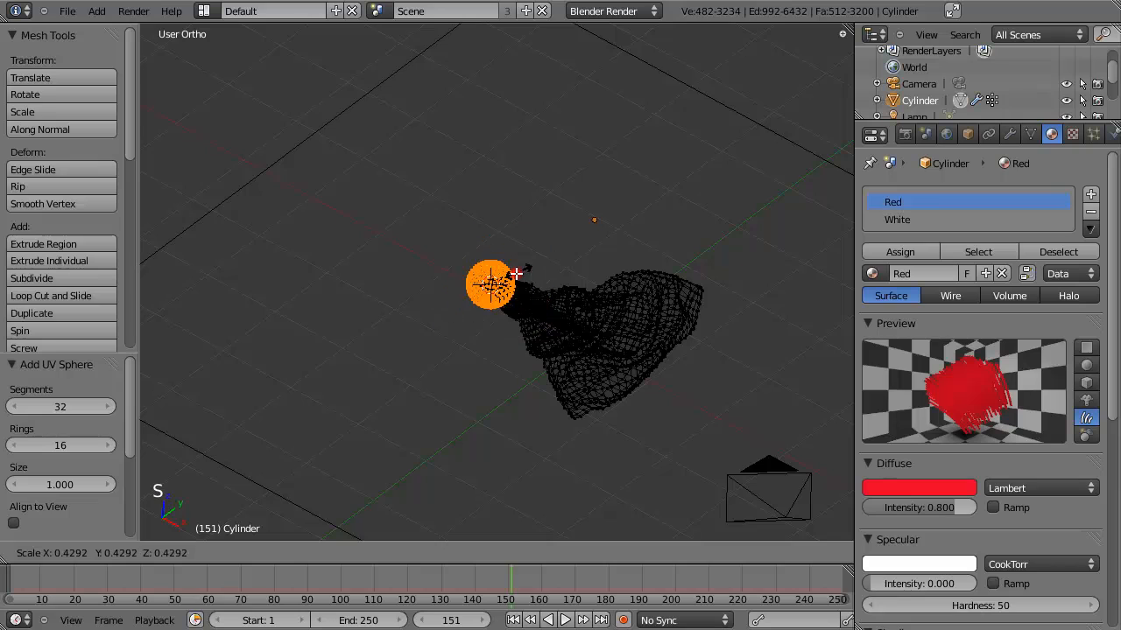
{"action": "left_click", "coordinate": [514, 277]}
{"action": "scroll", "coordinate": [515, 277], "scroll_direction": "up", "scroll_amount": 2}
{"action": "scroll", "coordinate": [515, 278], "scroll_direction": "up", "scroll_amount": 8}
{"action": "key", "text": "s"}
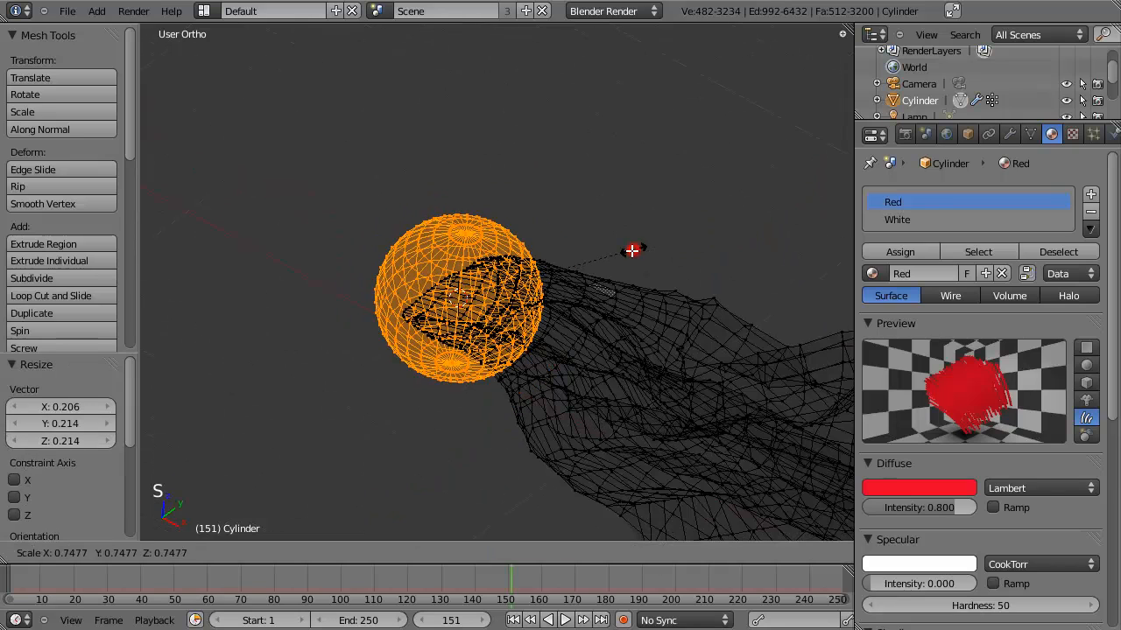
{"action": "left_click", "coordinate": [642, 255]}
From the top view, shift the sphere about -0.057 in X over the tip's end and enlarge it by about 1.09
{"action": "key", "text": "KP_7"}
{"action": "key", "text": "g"}
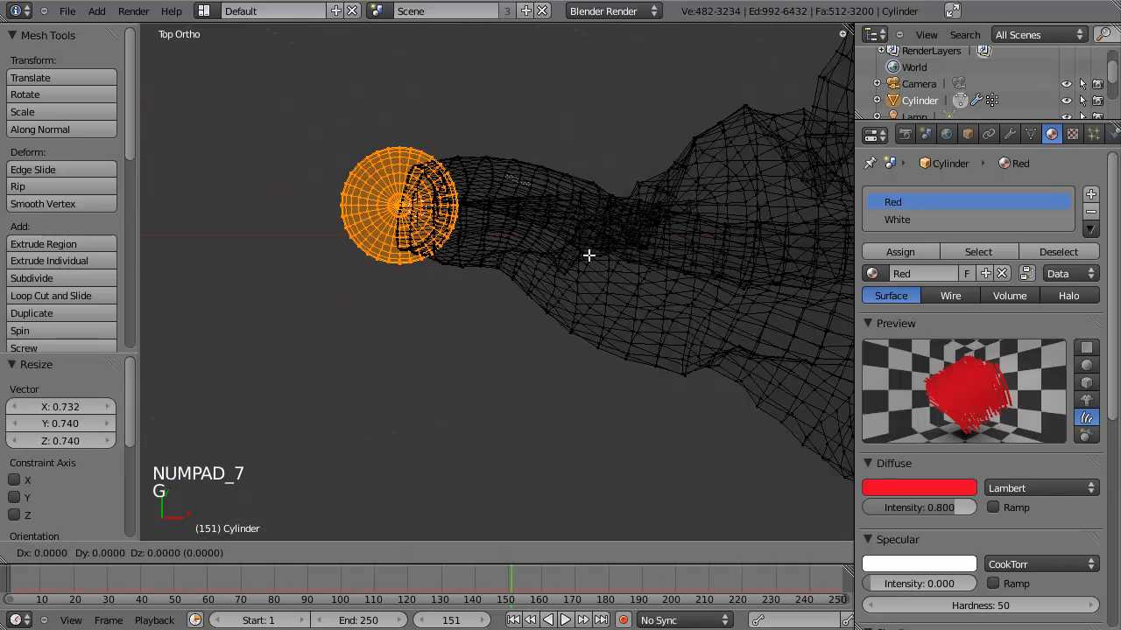
{"action": "left_click", "coordinate": [613, 252]}
{"action": "key", "text": "s"}
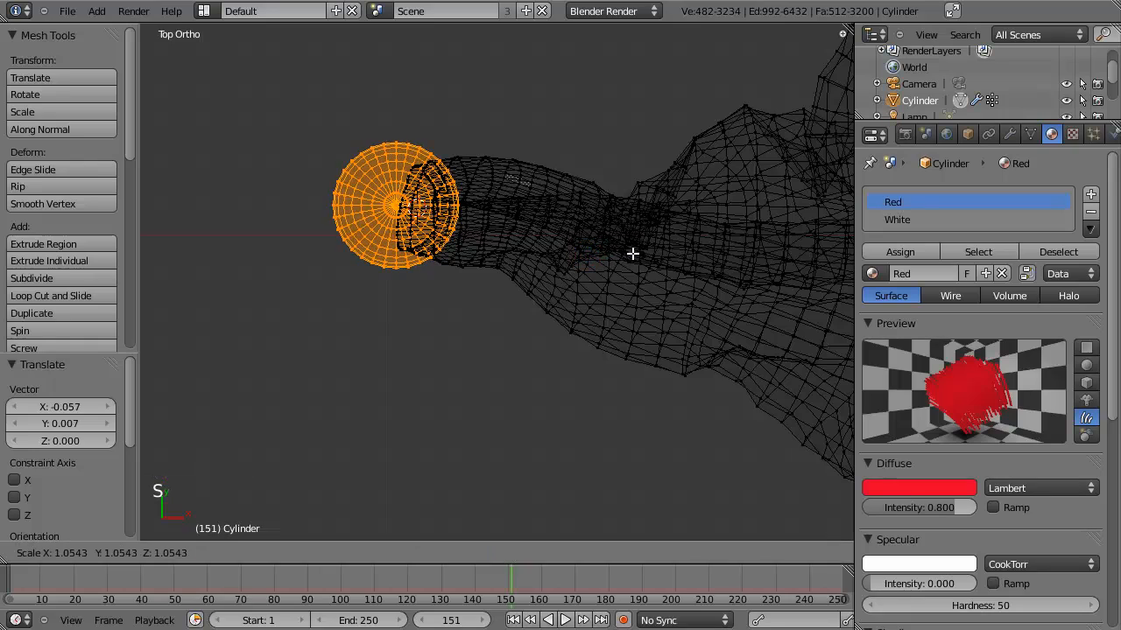
{"action": "left_click", "coordinate": [470, 388]}
Return to solid shading and assign the White material to the selected pom-pom sphere
{"action": "key", "text": "z"}
{"action": "mouse_move", "coordinate": [470, 388]}
{"action": "middle_mouse_down"}
{"action": "mouse_move", "coordinate": [430, 163]}
{"action": "mouse_move", "coordinate": [555, 280]}
{"action": "mouse_move", "coordinate": [595, 293]}
{"action": "middle_mouse_up"}
{"action": "left_click", "coordinate": [924, 220]}
{"action": "left_click", "coordinate": [921, 251]}
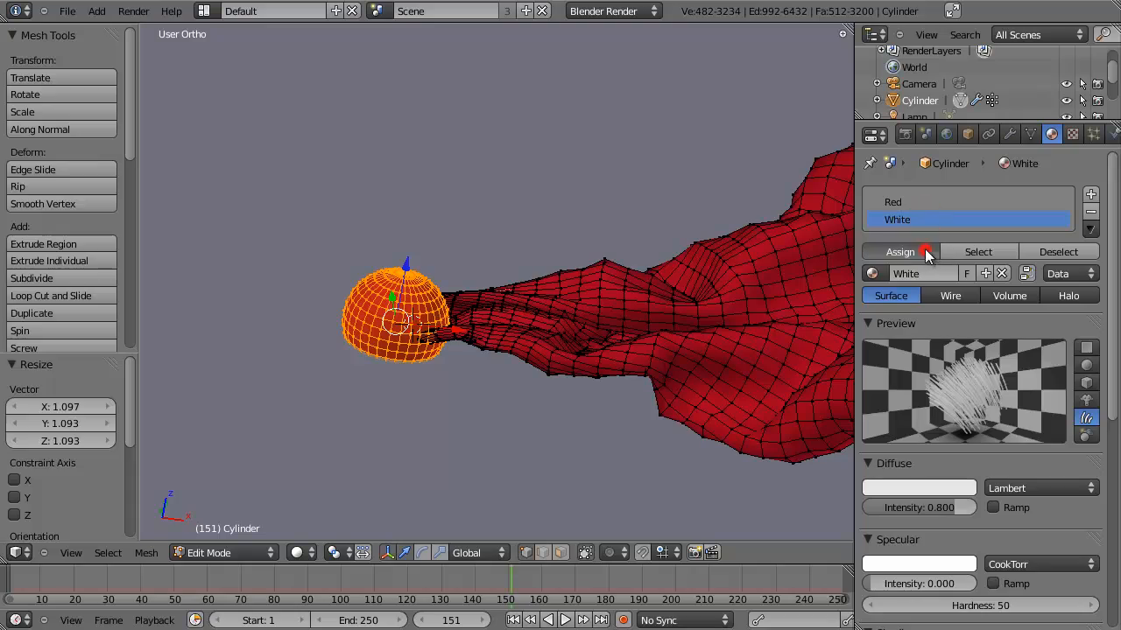
{"action": "middle_click_drag", "start_coordinate": [673, 318], "coordinate": [454, 387]}
Leave Edit Mode and apply smooth shading to the hat with its pom-pom
{"action": "key", "text": "Tab"}
{"action": "scroll", "coordinate": [450, 390], "scroll_direction": "up", "scroll_amount": 10}
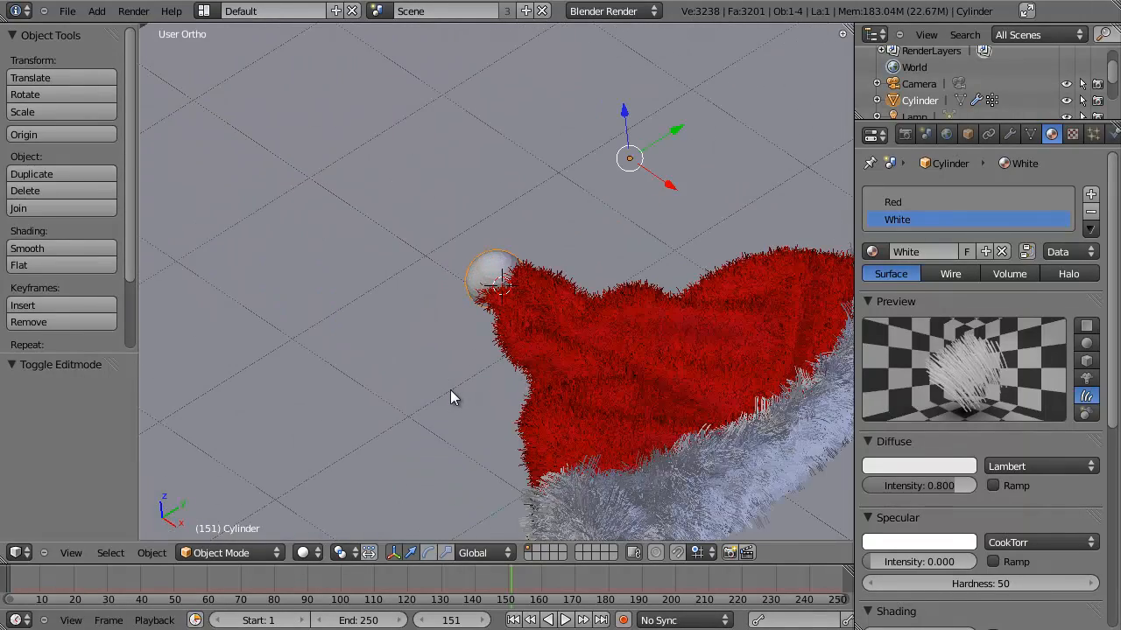
{"action": "left_click", "coordinate": [66, 246]}
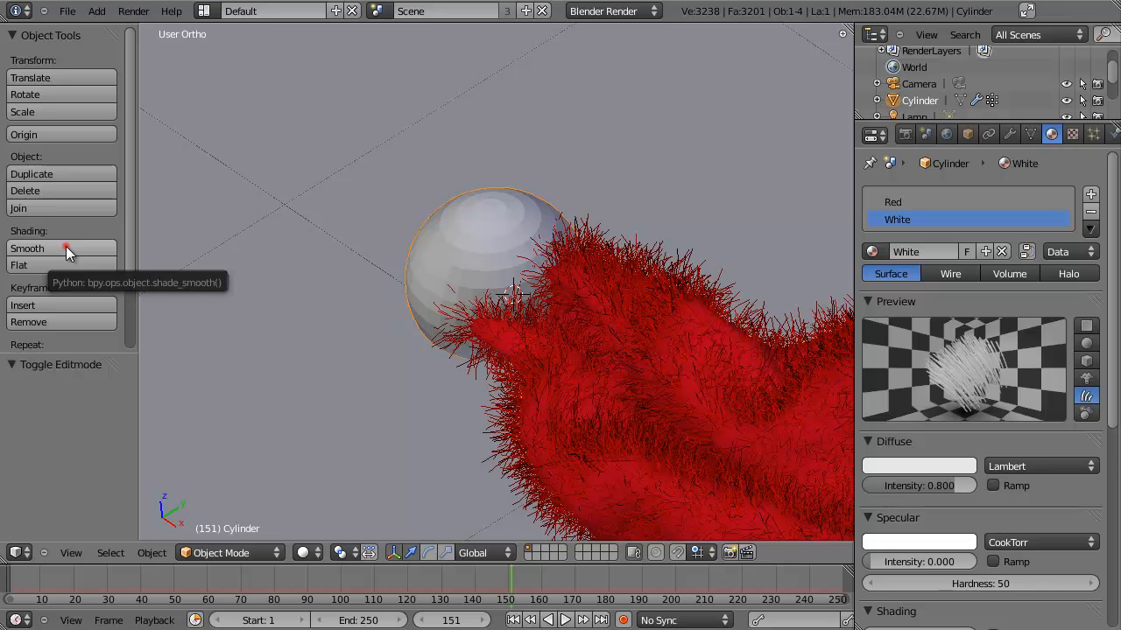
Assign the pom-pom sphere's vertices to the White vertex group at weight 1.000 so the white hair grows on it
{"action": "left_click", "coordinate": [1095, 136]}
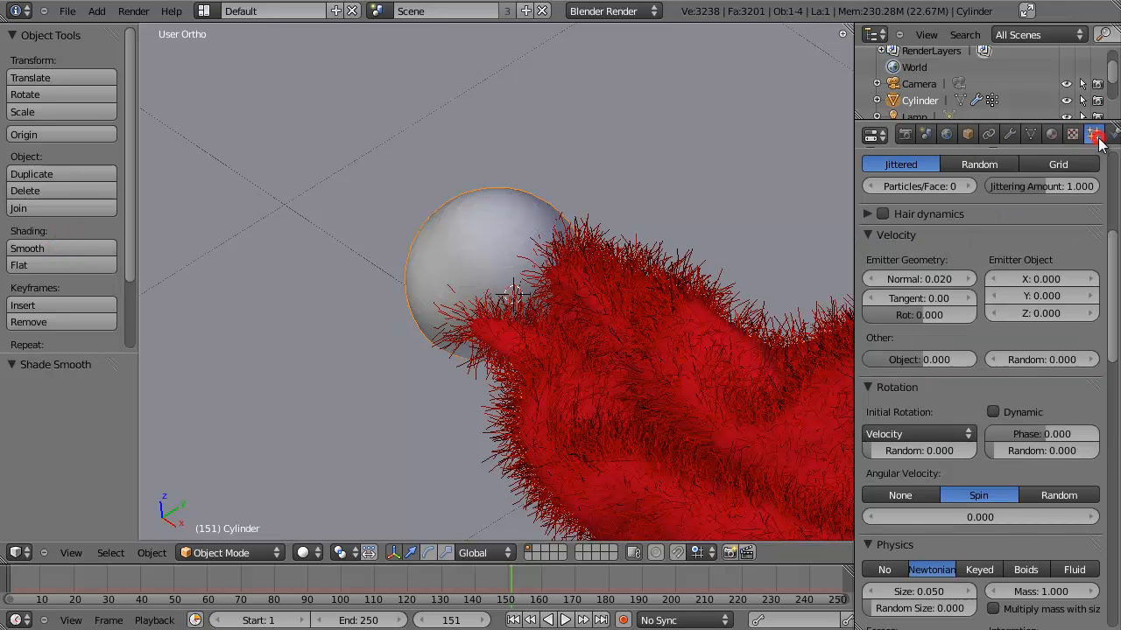
{"action": "scroll", "coordinate": [953, 212], "scroll_direction": "up", "scroll_amount": 8}
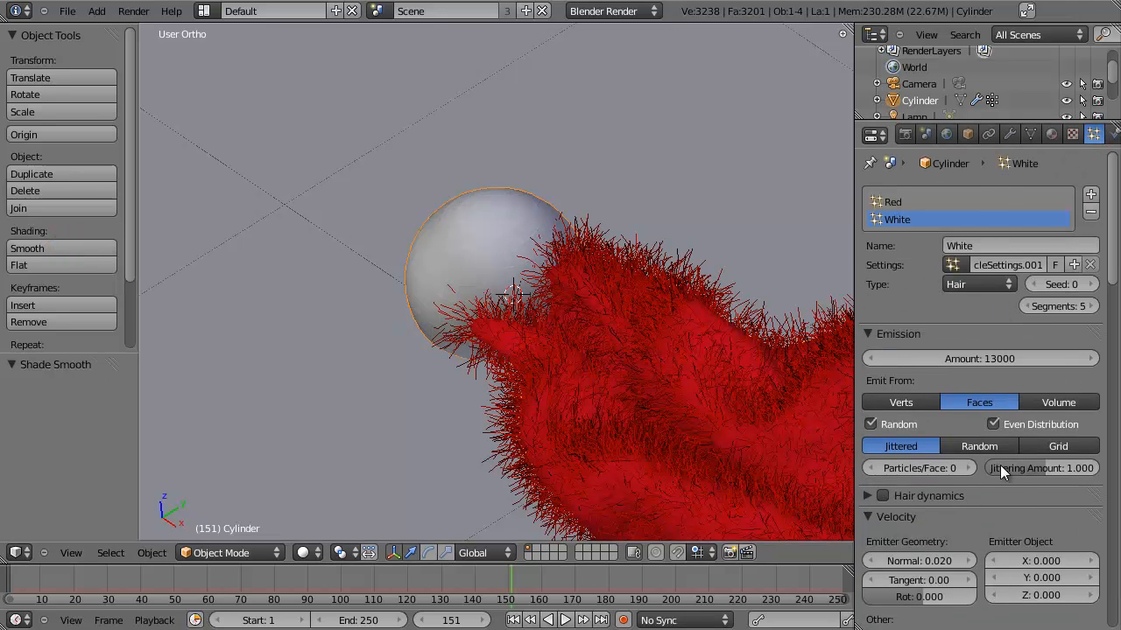
{"action": "middle_click_drag", "start_coordinate": [1000, 465], "coordinate": [977, 238]}
{"action": "left_click", "coordinate": [1031, 134]}
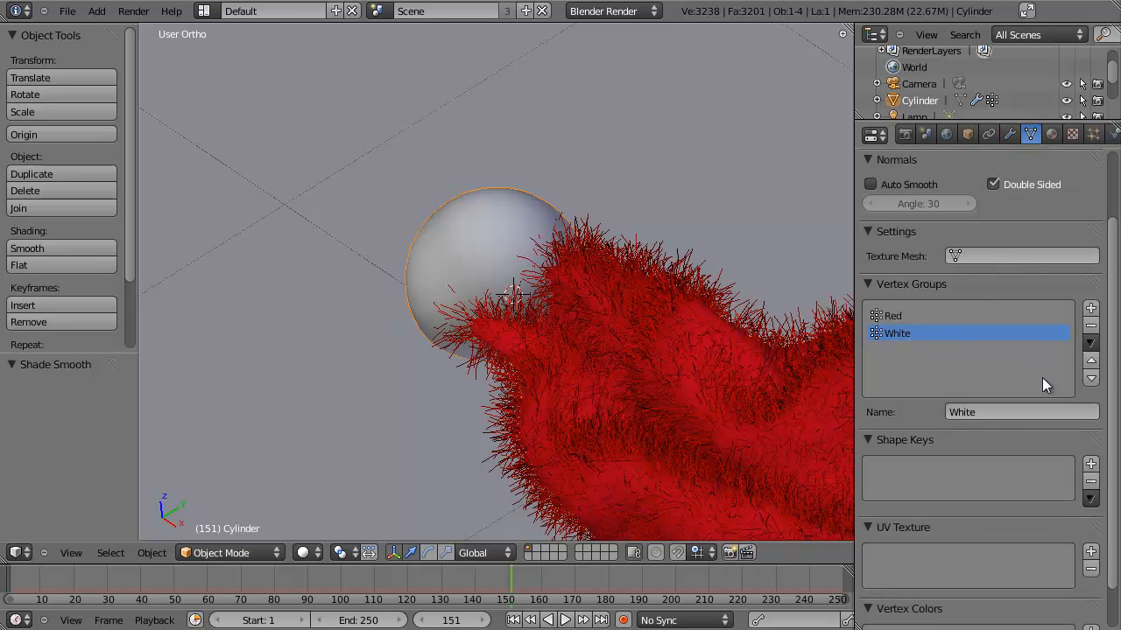
{"action": "scroll", "coordinate": [566, 326], "scroll_direction": "down", "scroll_amount": 5}
{"action": "key", "text": "Tab"}
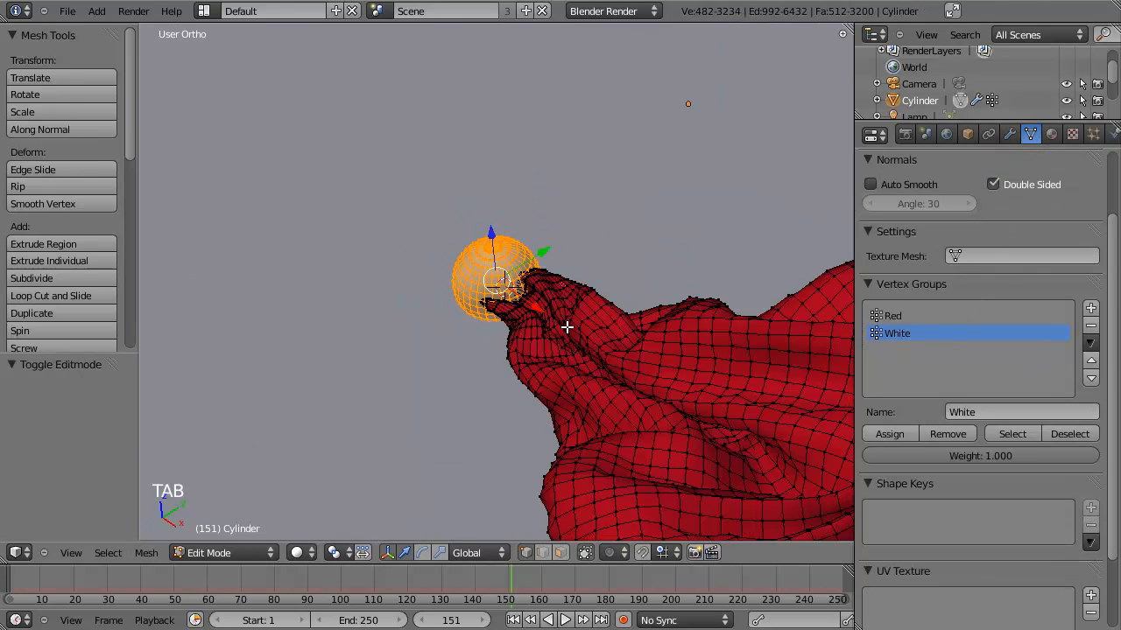
{"action": "left_click", "coordinate": [902, 431]}
{"action": "key", "text": "Tab"}
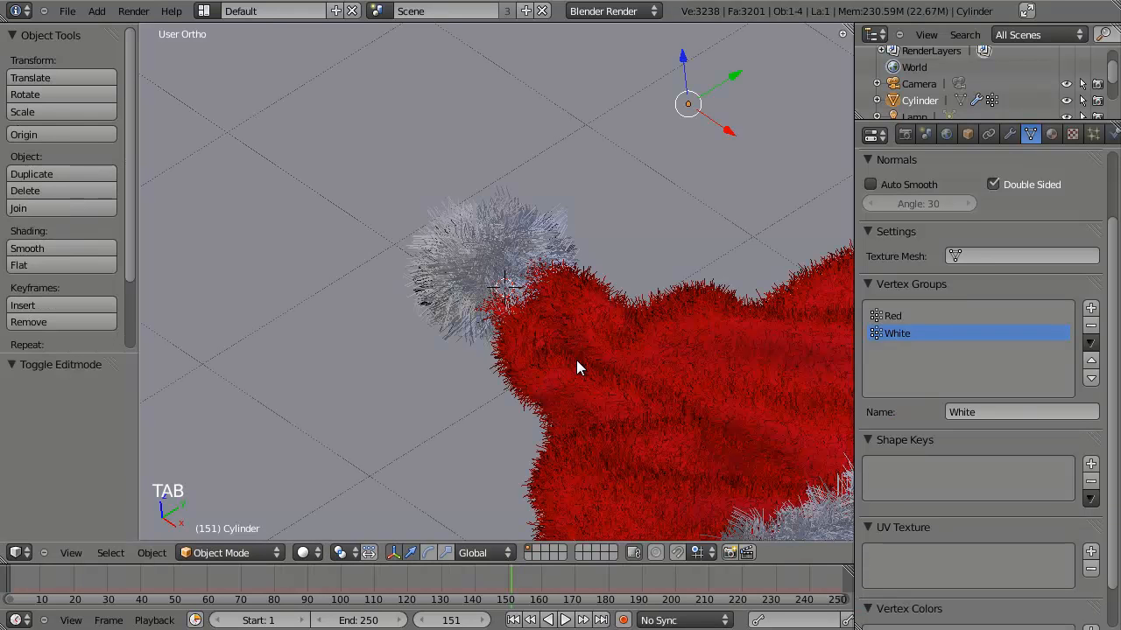
Look through the camera and move it closer to the hat by about X -3.84, Y 3.58, Z -2.61
{"action": "scroll", "coordinate": [627, 399], "scroll_direction": "down", "scroll_amount": 4}
{"action": "middle_click_drag", "start_coordinate": [639, 413], "coordinate": [516, 291]}
{"action": "scroll", "coordinate": [516, 291], "scroll_direction": "down", "scroll_amount": 2}
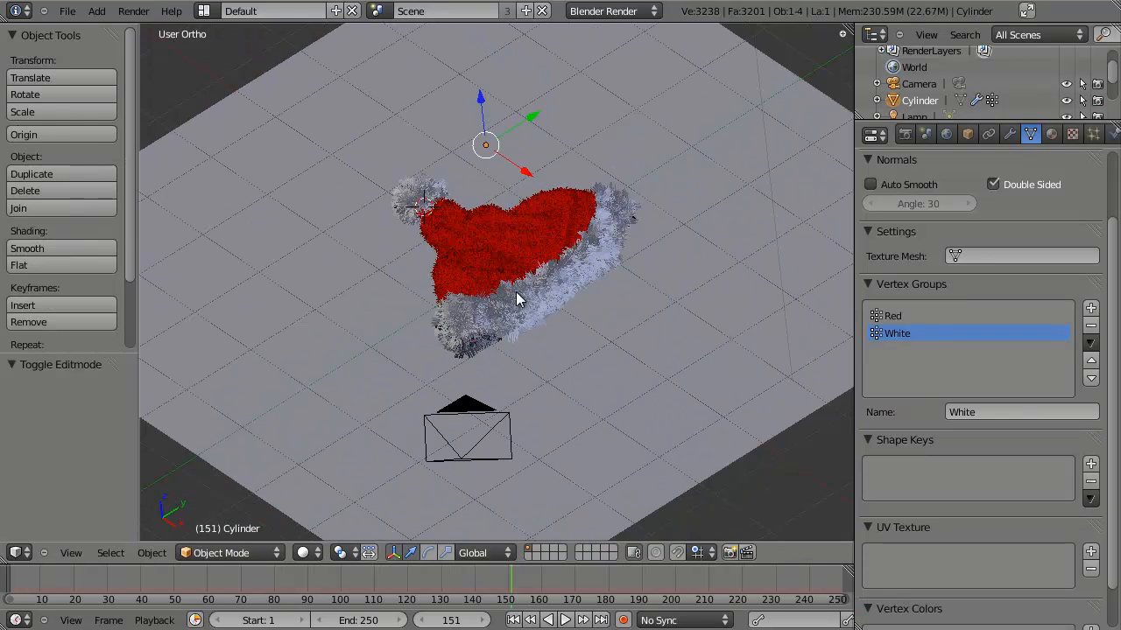
{"action": "key", "text": "KP_0"}
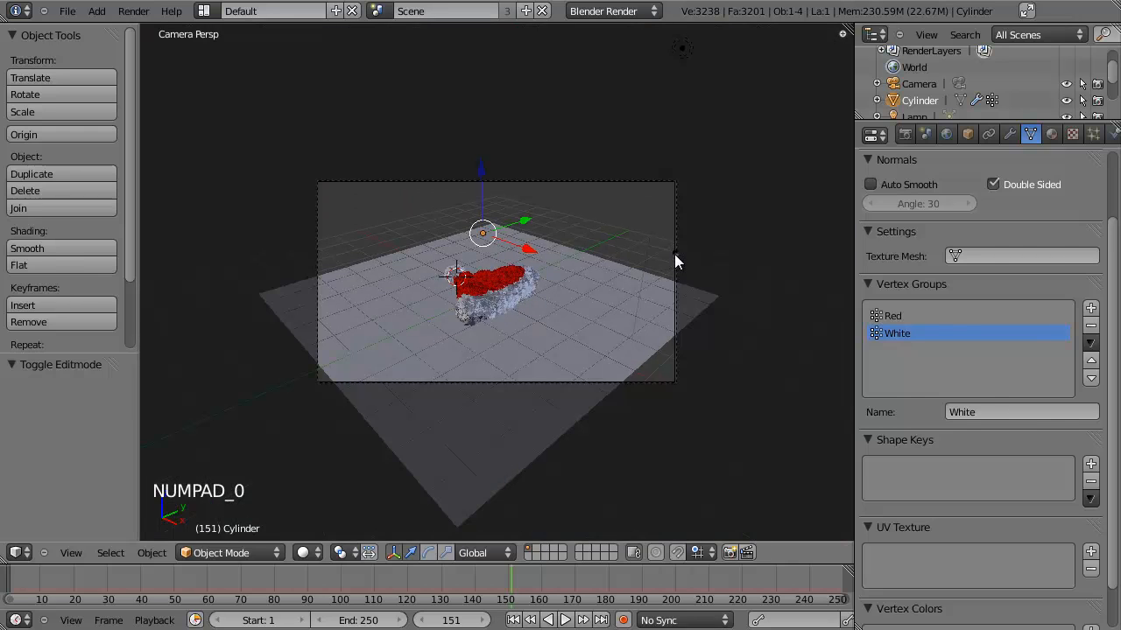
{"action": "right_click", "coordinate": [674, 254]}
{"action": "key", "text": "g"}
{"action": "left_click", "coordinate": [598, 241]}
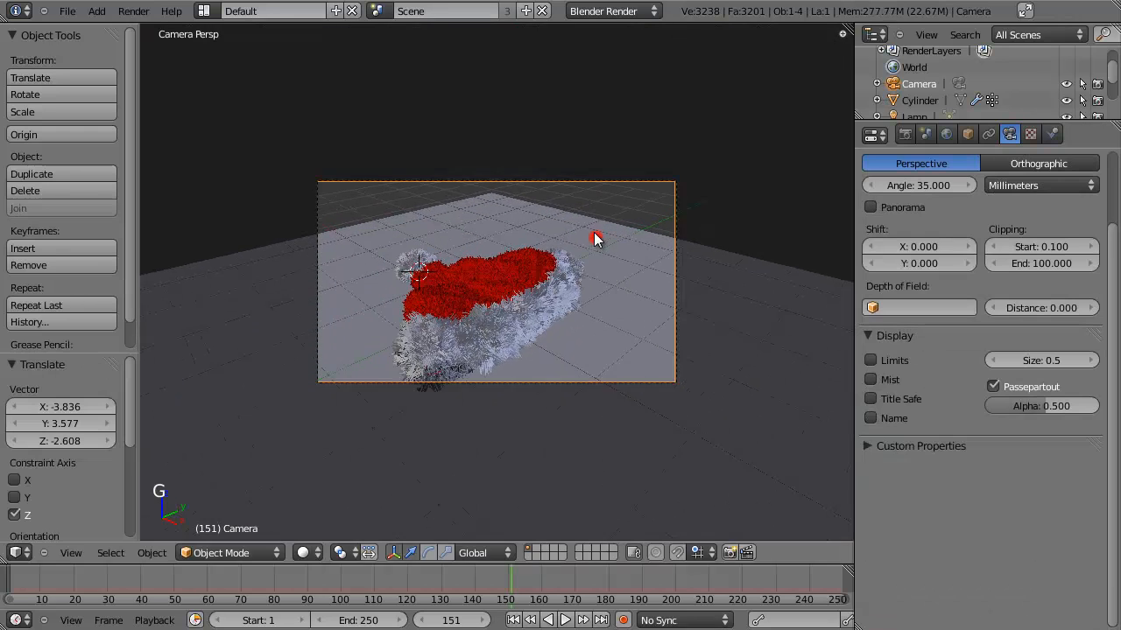
Raise the camera by about 0.76 in Z, shift it about -0.56 in X, and trackball-rotate it about -10 degrees towards the hat
{"action": "key", "text": "g"}
{"action": "left_click", "coordinate": [563, 171]}
{"action": "key", "text": "r"}
{"action": "key", "text": "r"}
{"action": "left_click", "coordinate": [576, 235]}
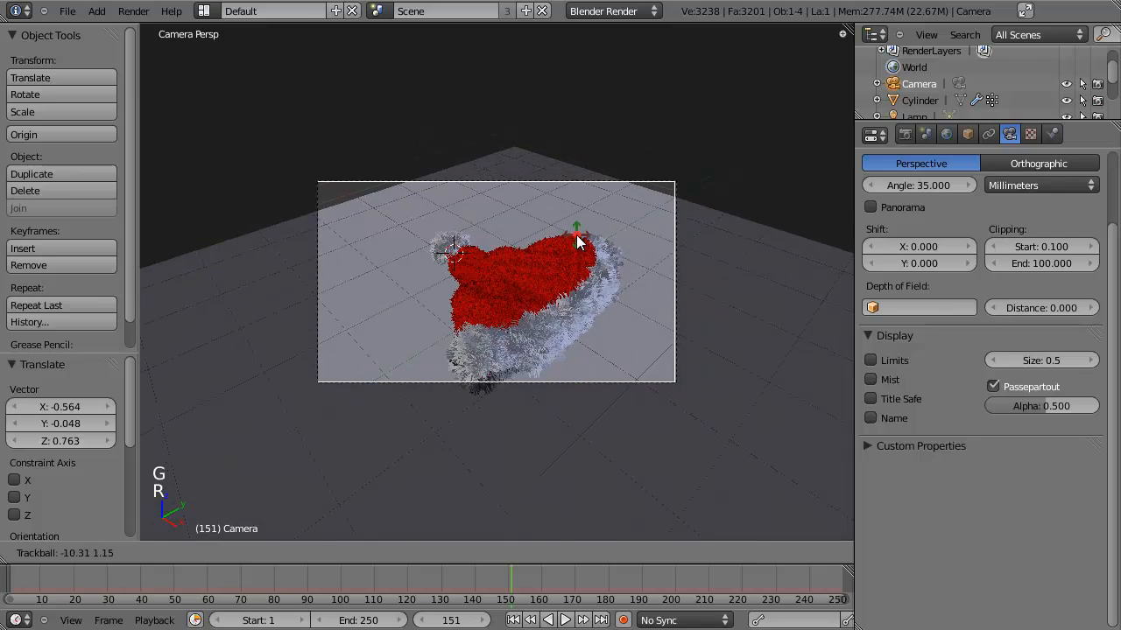
Move the camera by about X -0.18, Y 0.21, Z 0.37 and trackball-rotate it about -7.4 degrees to fit the hat in frame
{"action": "key", "text": "g"}
{"action": "left_click", "coordinate": [576, 235]}
{"action": "key", "text": "r"}
{"action": "key", "text": "r"}
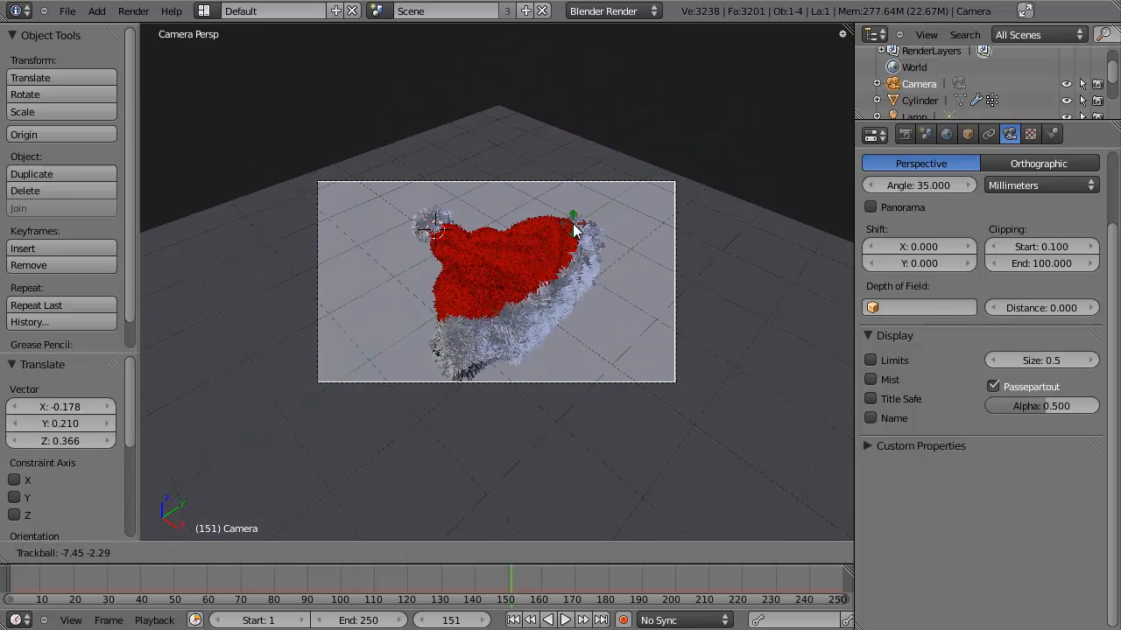
{"action": "left_click", "coordinate": [574, 224]}
Fine-tune the camera's roll, shift it by about X 0.03, Y -0.01, Z -0.03, and leave the camera view
{"action": "key", "text": "r"}
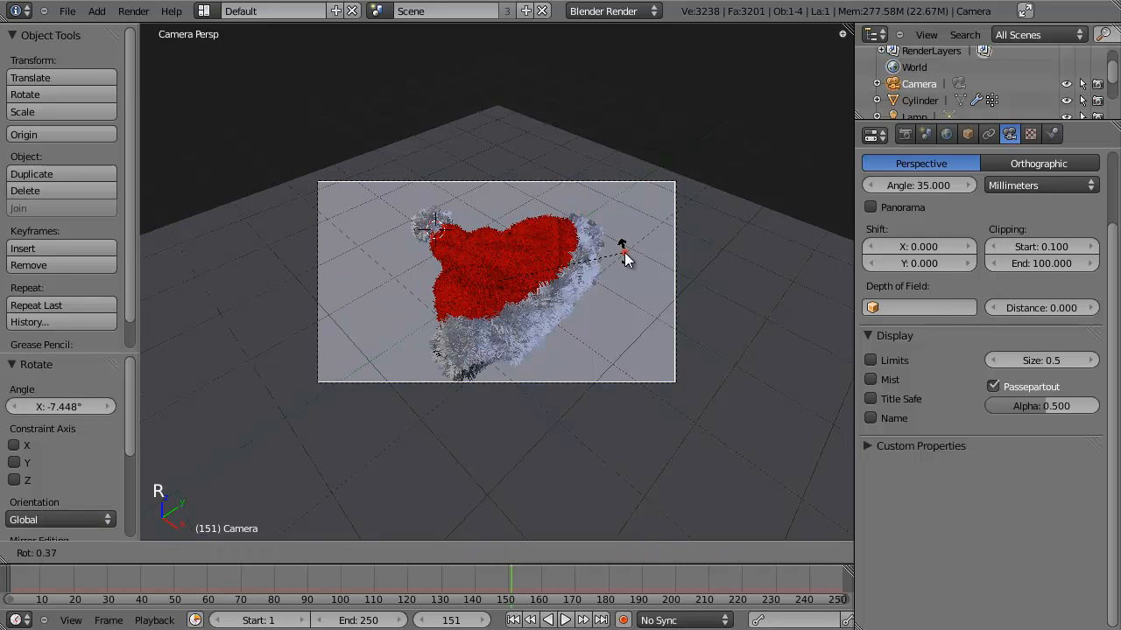
{"action": "left_click", "coordinate": [625, 256]}
{"action": "key", "text": "g"}
{"action": "left_click", "coordinate": [625, 258]}
{"action": "scroll", "coordinate": [618, 273], "scroll_direction": "down", "scroll_amount": 2}
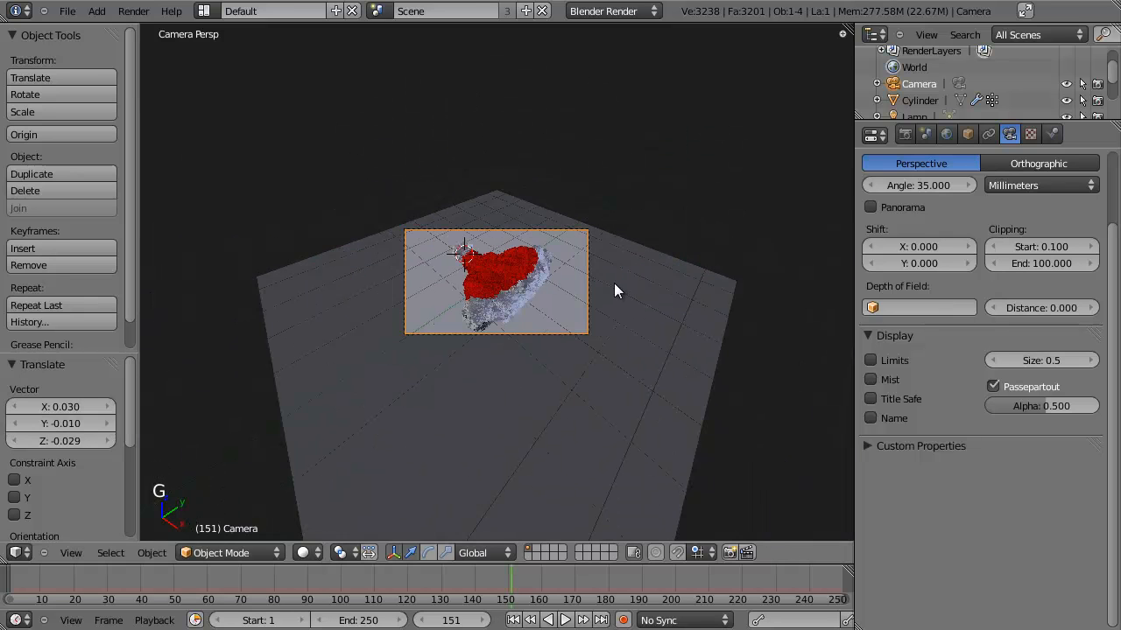
{"action": "key", "text": "KP_0"}
{"action": "scroll", "coordinate": [614, 285], "scroll_direction": "down", "scroll_amount": 3}
{"action": "middle_click_drag", "start_coordinate": [589, 358], "coordinate": [537, 417], "text": "shift"}
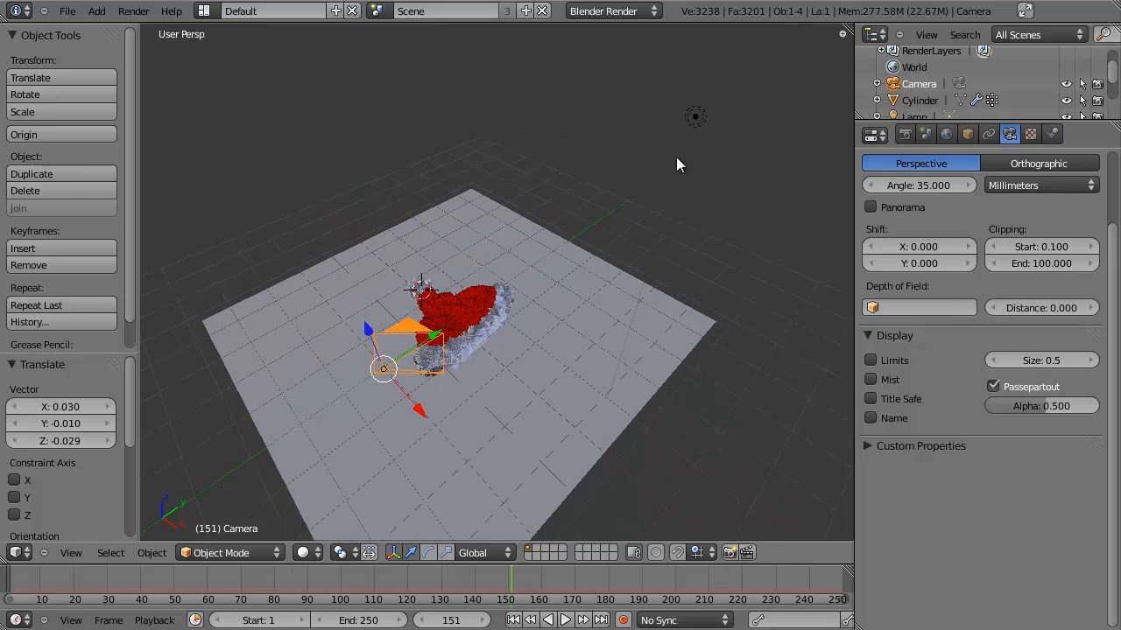
Change the scene's point lamp to an Area lamp and set its distance to 5
{"action": "right_click", "coordinate": [688, 138]}
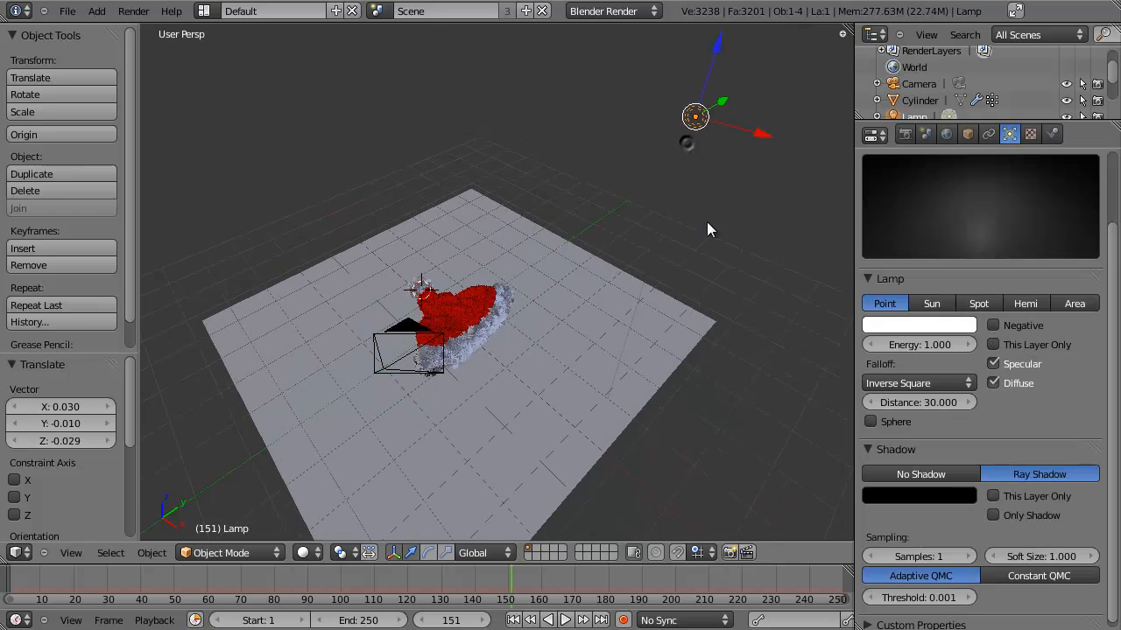
{"action": "left_click", "coordinate": [1075, 304]}
{"action": "scroll", "coordinate": [560, 307], "scroll_direction": "down", "scroll_amount": 1}
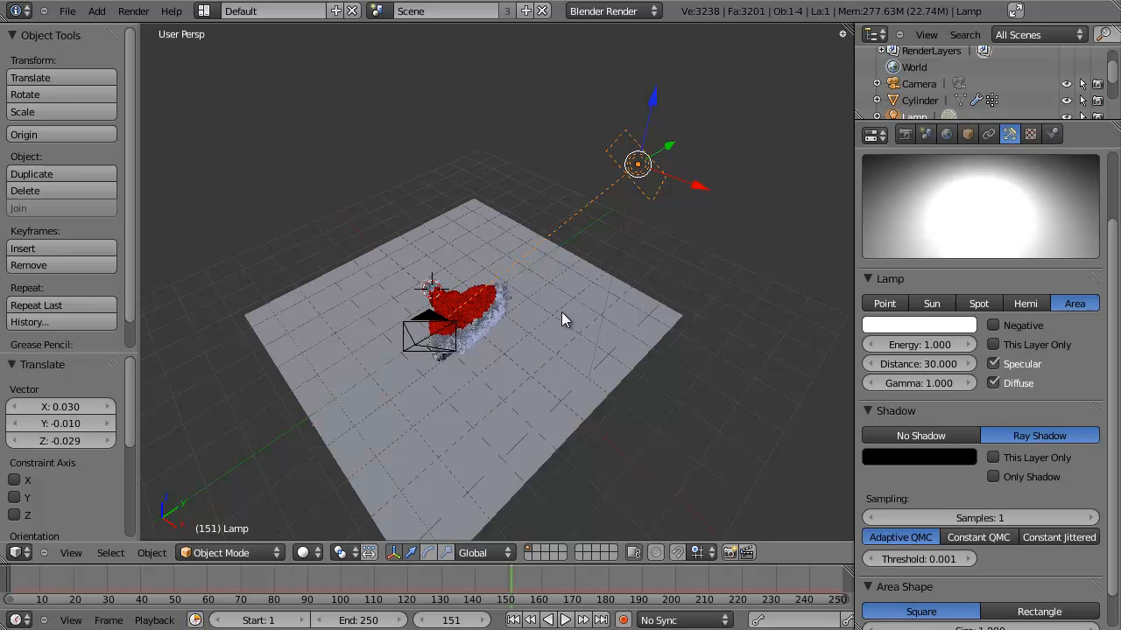
{"action": "left_click", "coordinate": [922, 363]}
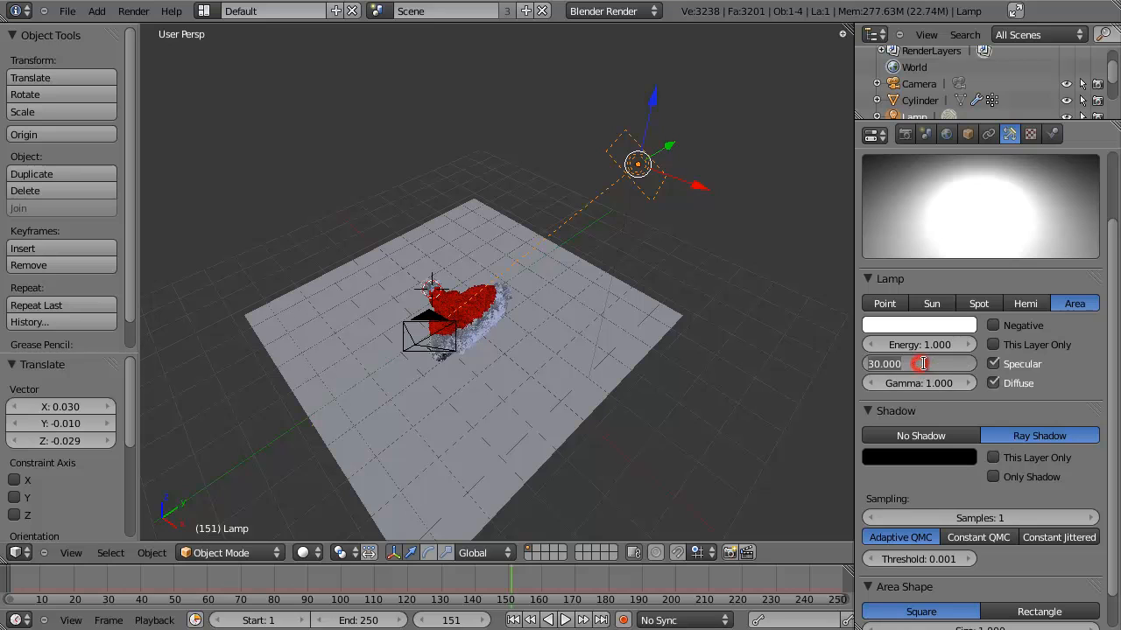
{"action": "type", "text": "5"}
{"action": "key", "text": "Return"}
Set the area lamp's square size to 5
{"action": "middle_click_drag", "start_coordinate": [702, 298], "coordinate": [701, 333]}
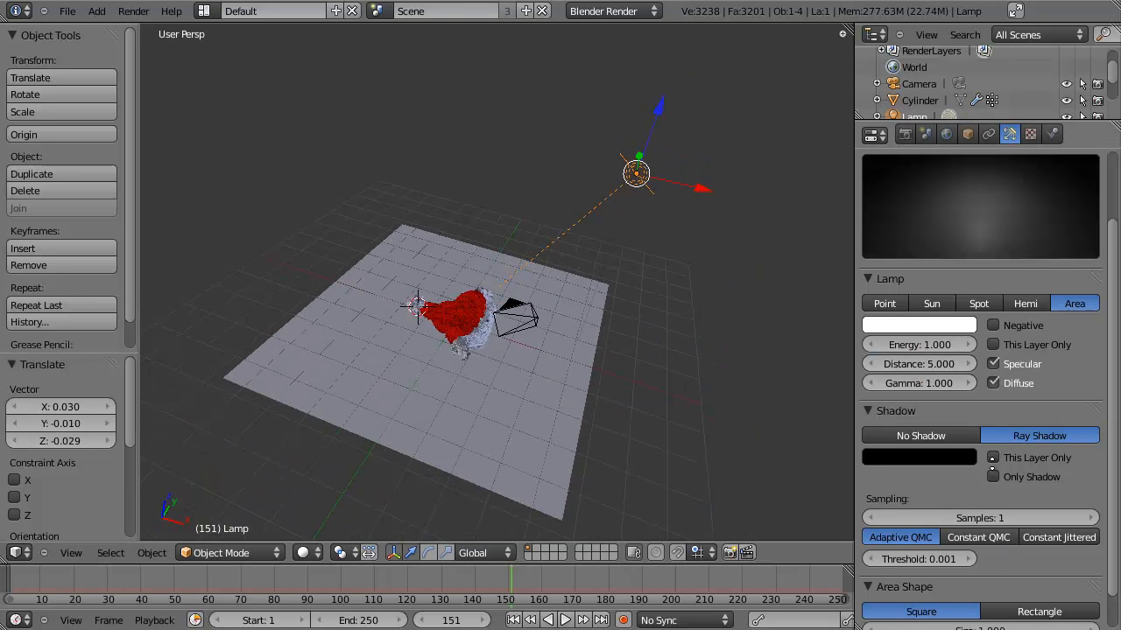
{"action": "scroll", "coordinate": [1001, 468], "scroll_direction": "down", "scroll_amount": 1}
{"action": "left_click", "coordinate": [981, 593]}
{"action": "type", "text": "5"}
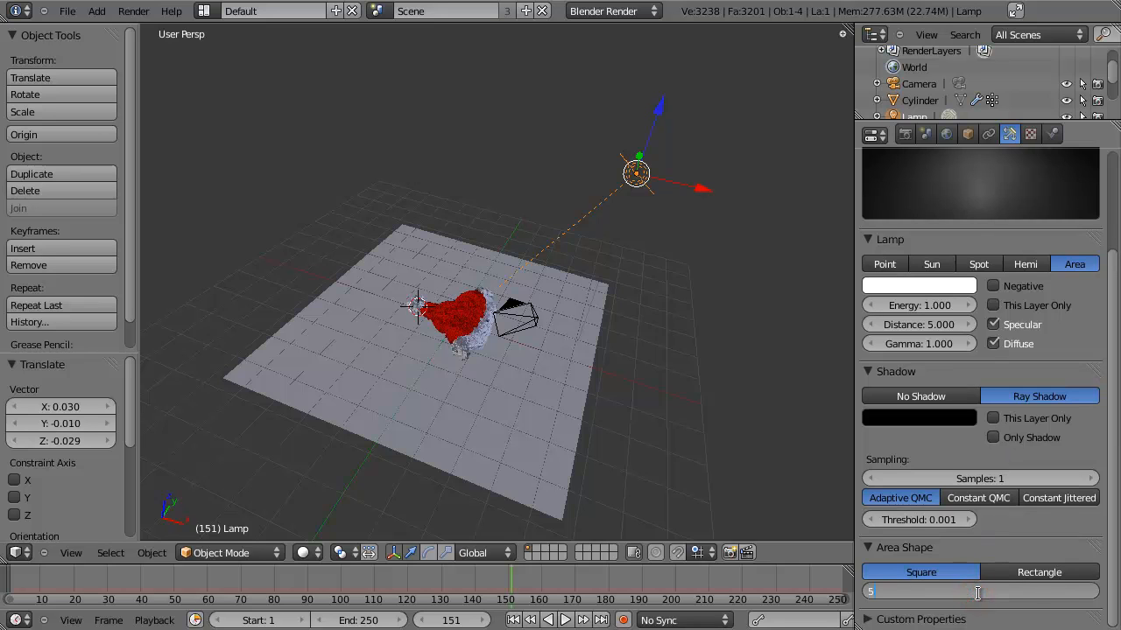
{"action": "key", "text": "Return"}
In top orthographic view, rotate the area lamp about 4.4 degrees and move it by about X -0.52, Y 0.70
{"action": "middle_click_drag", "start_coordinate": [691, 393], "coordinate": [661, 410]}
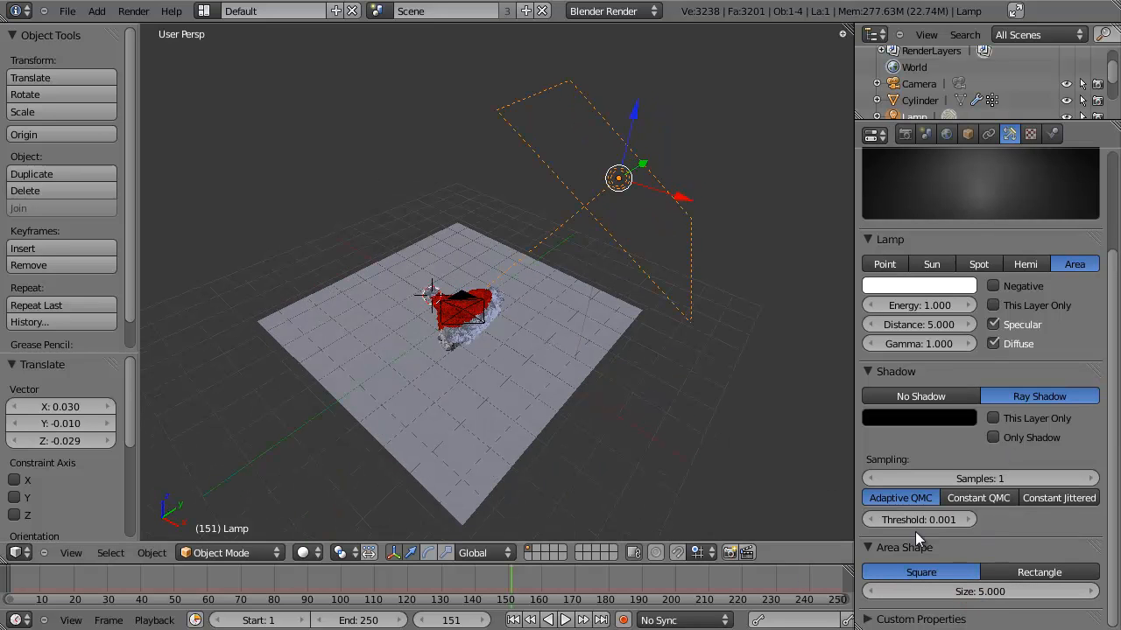
{"action": "middle_click_drag", "start_coordinate": [617, 228], "coordinate": [599, 235]}
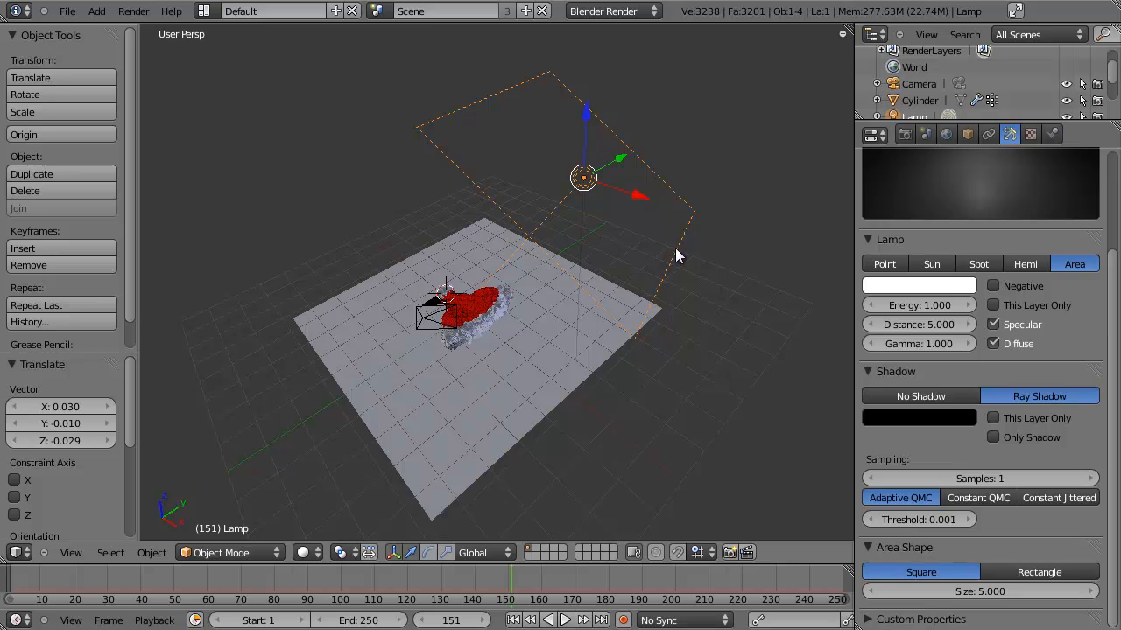
{"action": "middle_click_drag", "start_coordinate": [677, 253], "coordinate": [666, 262]}
{"action": "middle_click_drag", "start_coordinate": [658, 327], "coordinate": [578, 330]}
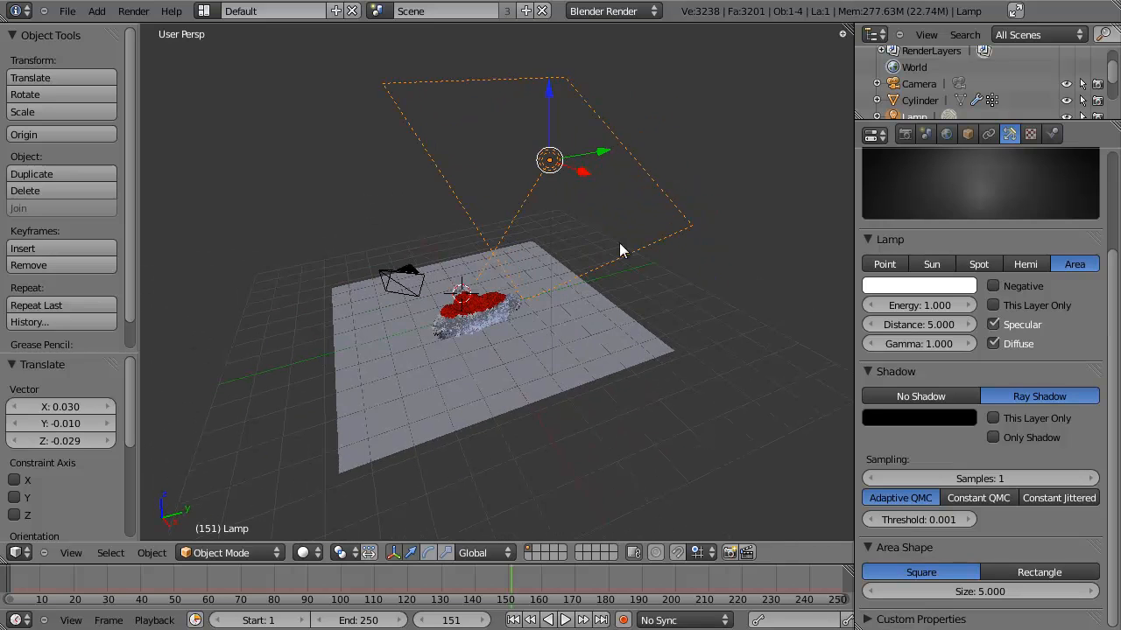
{"action": "middle_click_drag", "start_coordinate": [619, 242], "coordinate": [595, 304]}
{"action": "key", "text": "KP_7"}
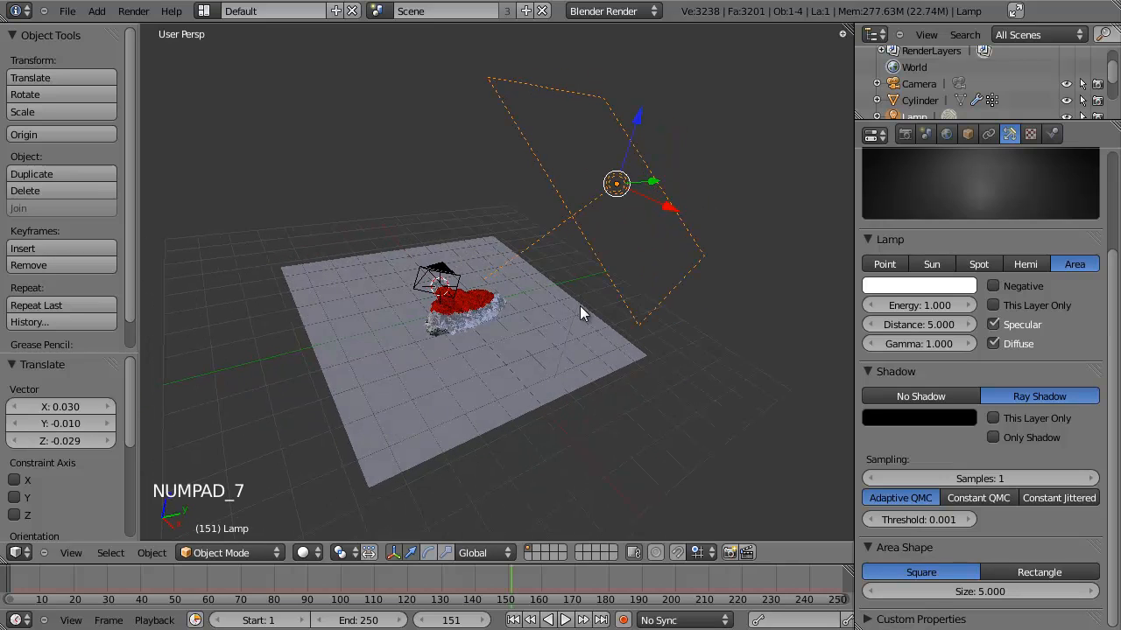
{"action": "key", "text": "KP_5"}
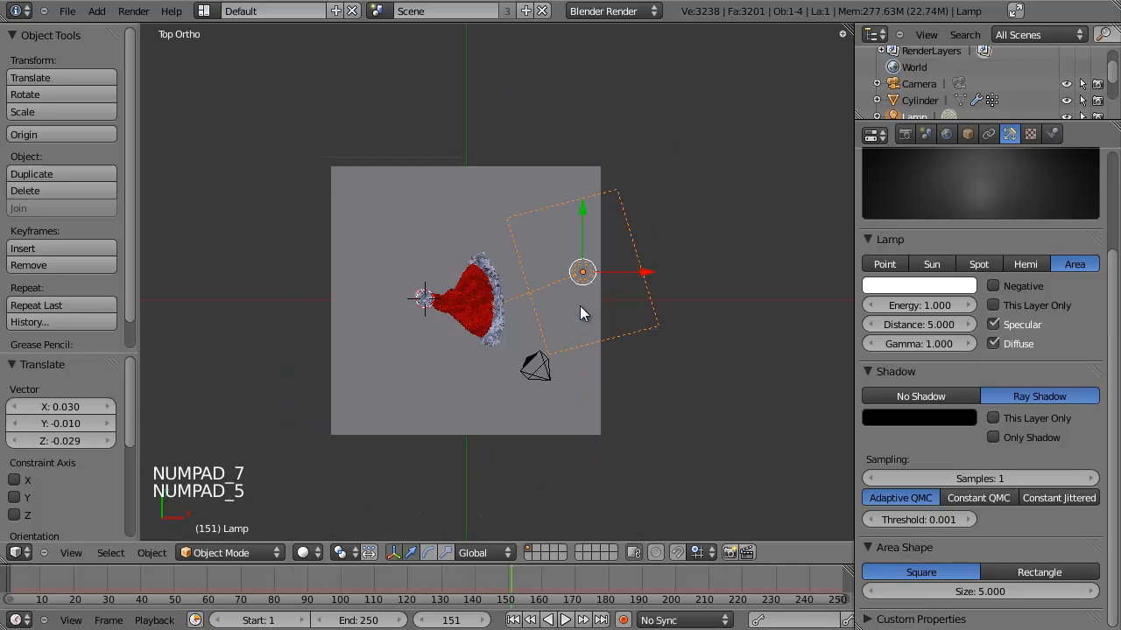
{"action": "key", "text": "r"}
{"action": "left_click", "coordinate": [729, 250]}
{"action": "key", "text": "g"}
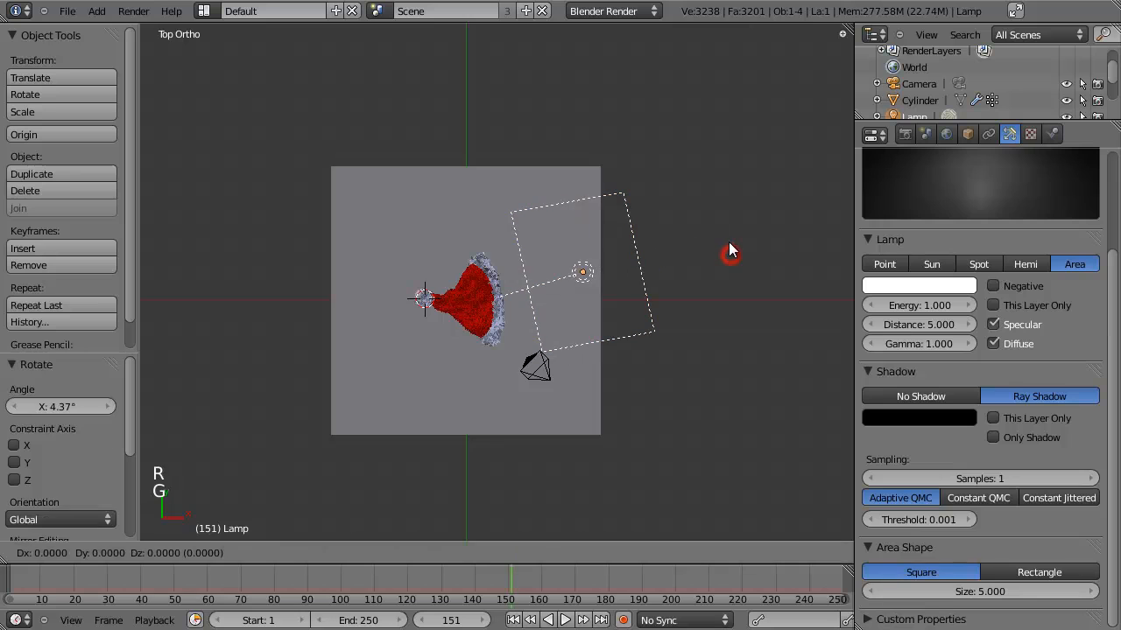
{"action": "left_click", "coordinate": [710, 232]}
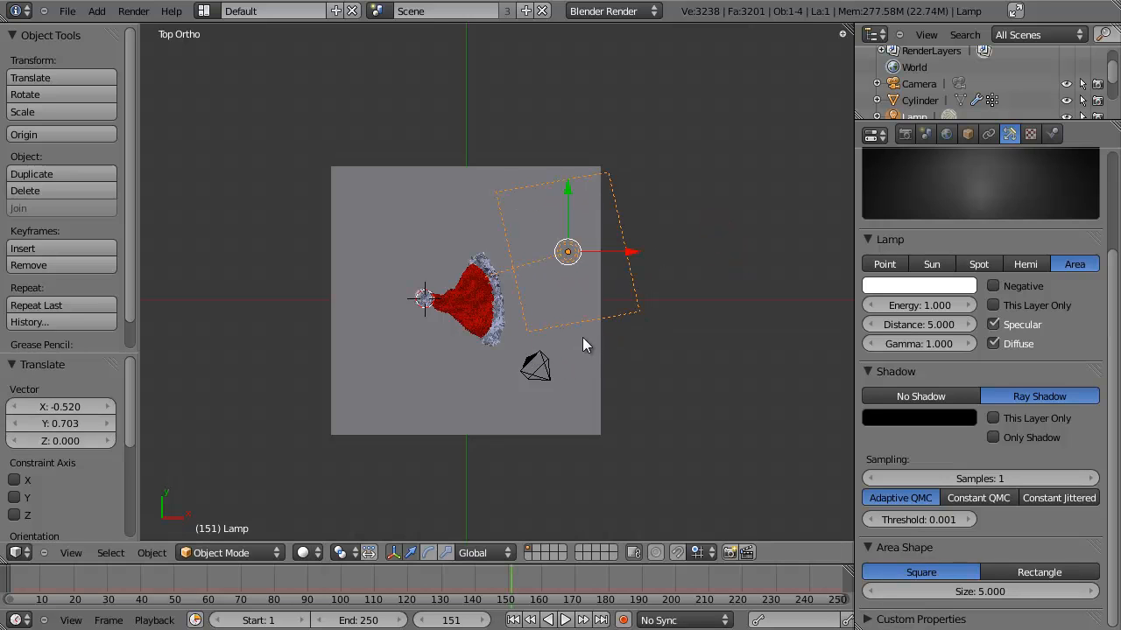
Duplicate the area lamp and place the copy about X -1.89, Y -3.67, Z -4.43 from the original
{"action": "middle_click_drag", "start_coordinate": [445, 280], "coordinate": [415, 300]}
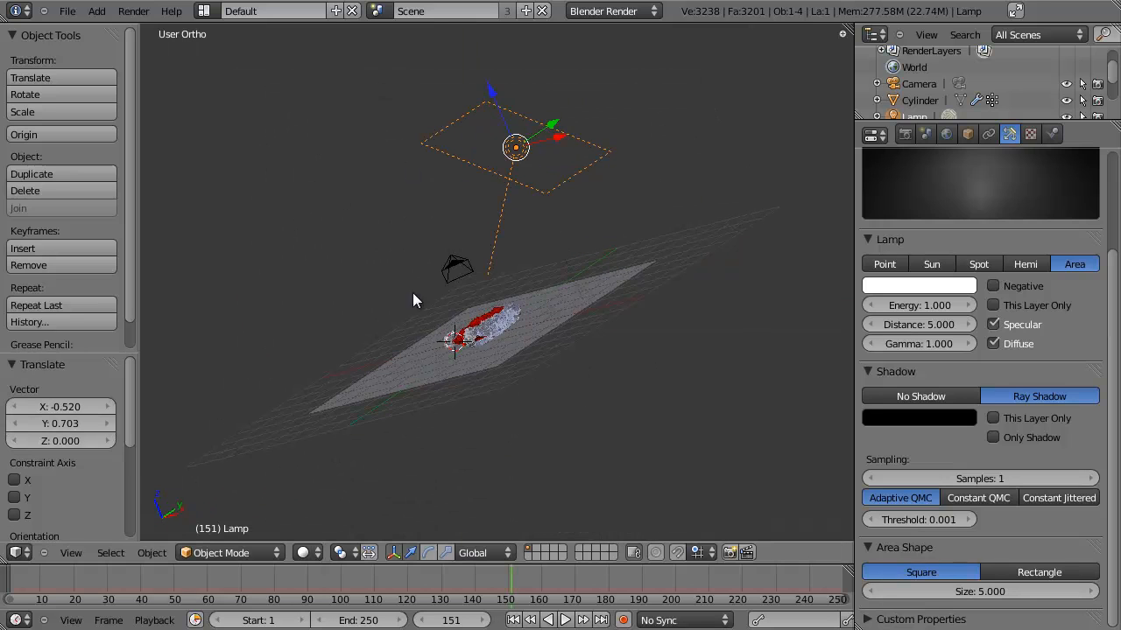
{"action": "middle_click_drag", "start_coordinate": [554, 333], "coordinate": [586, 214]}
{"action": "key", "text": "shift+d"}
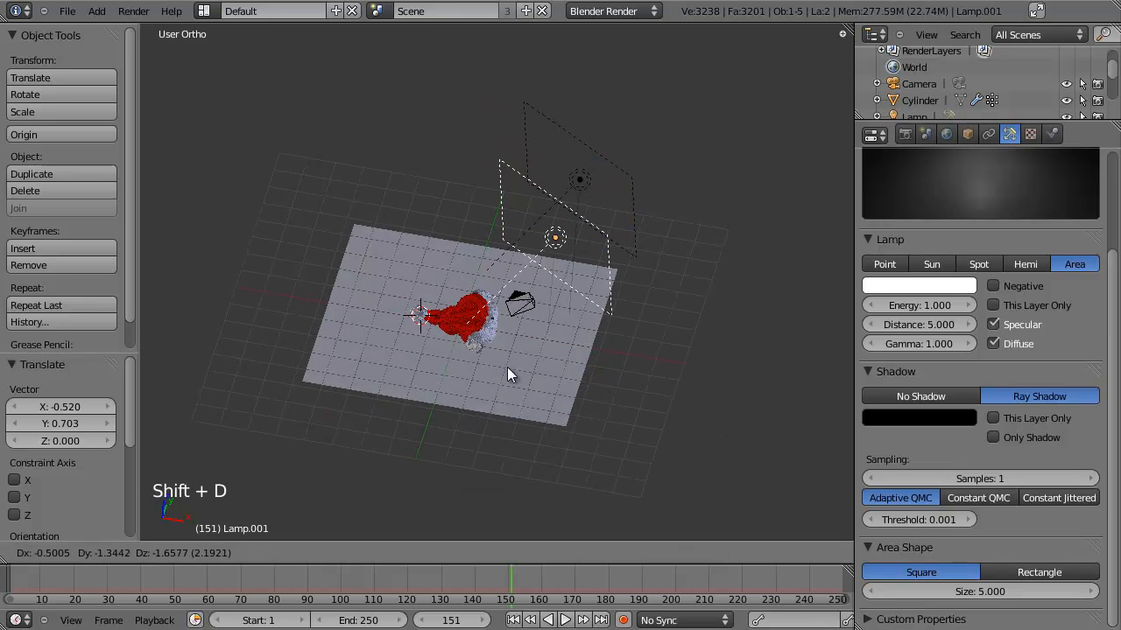
{"action": "left_click", "coordinate": [475, 412]}
Rotate the duplicated lamp about -87.7 degrees in right orthographic view to aim it at the hat
{"action": "key", "text": "KP_3"}
{"action": "key", "text": "KP_5"}
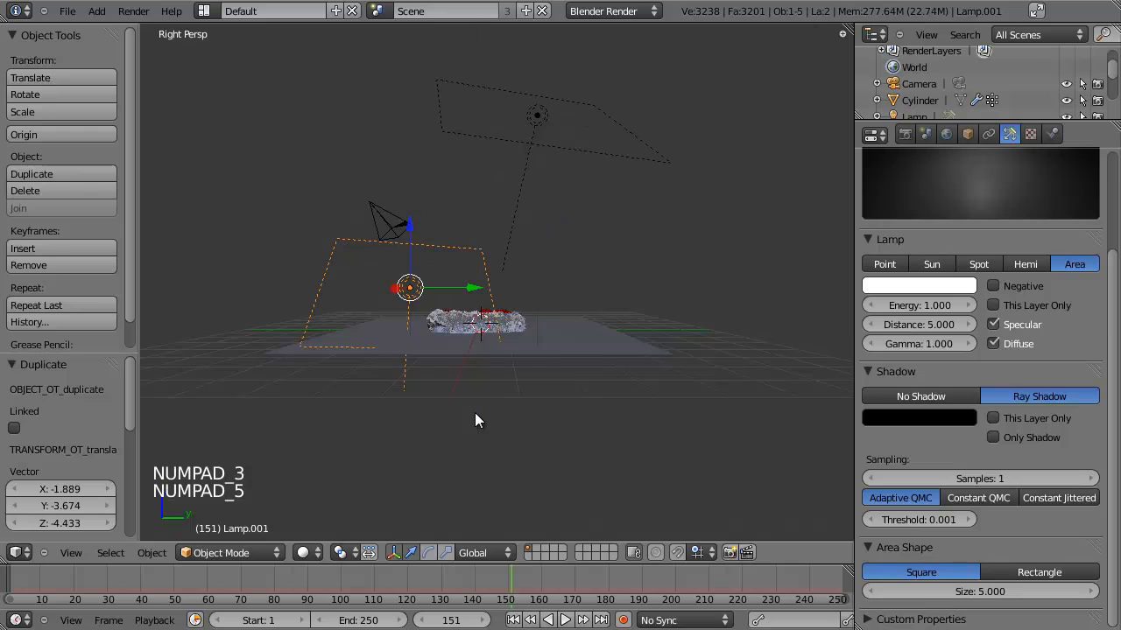
{"action": "key", "text": "KP_5"}
{"action": "key", "text": "r"}
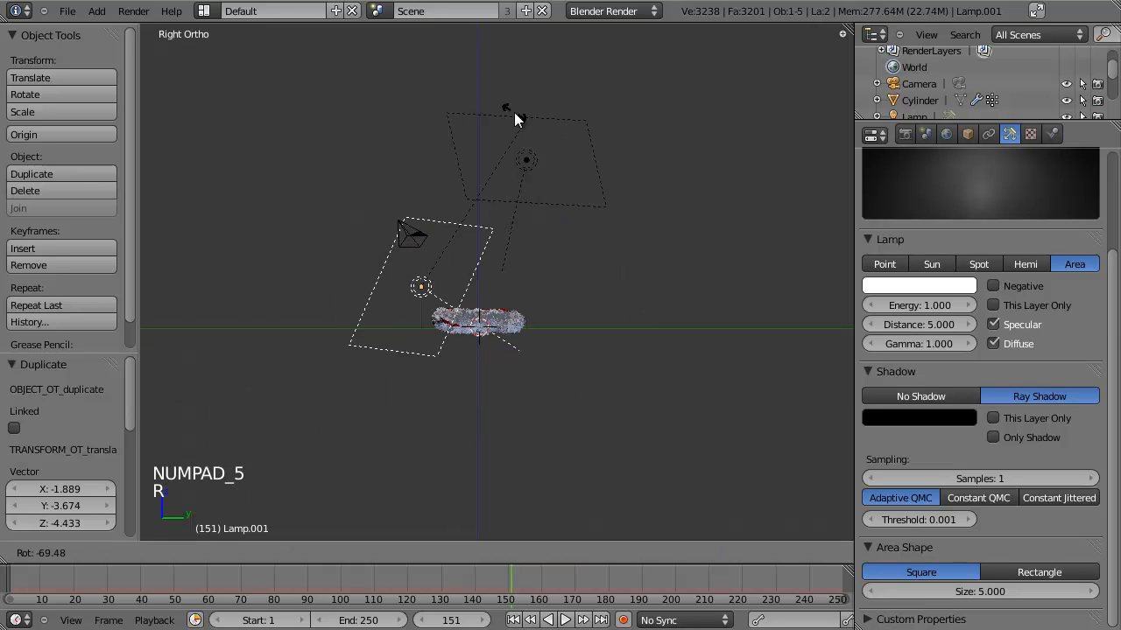
{"action": "left_click", "coordinate": [504, 111]}
In top view, turn the duplicated lamp towards the hat and move it by about X -2.05, Y -3.06
{"action": "key", "text": "KP_7"}
{"action": "key", "text": "r"}
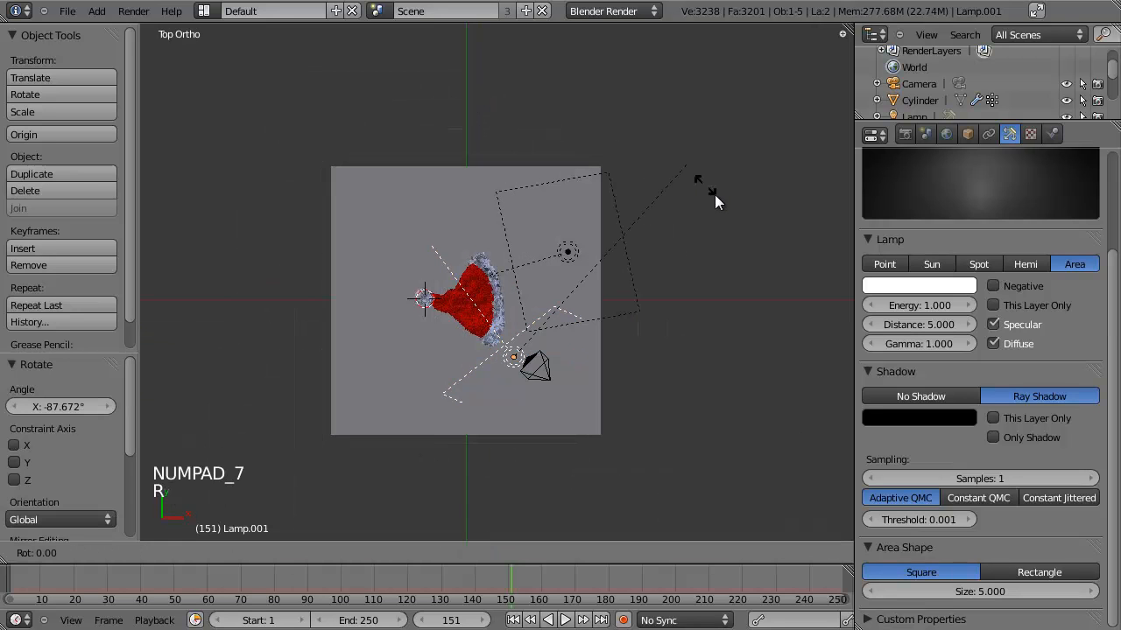
{"action": "left_click", "coordinate": [758, 278]}
{"action": "key", "text": "g"}
{"action": "left_click", "coordinate": [685, 388]}
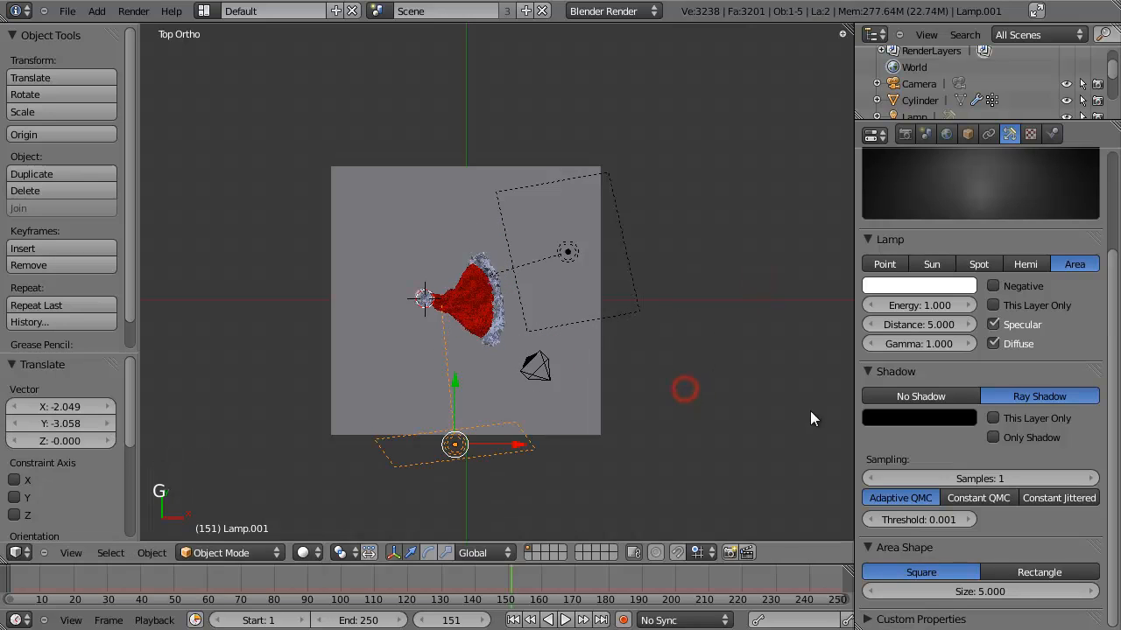
Adjust the duplicated lamp's rotation in top view and shift it by about X 0.34, Y 0.86
{"action": "key", "text": "r"}
{"action": "left_click", "coordinate": [813, 453]}
{"action": "key", "text": "g"}
{"action": "left_click", "coordinate": [836, 418]}
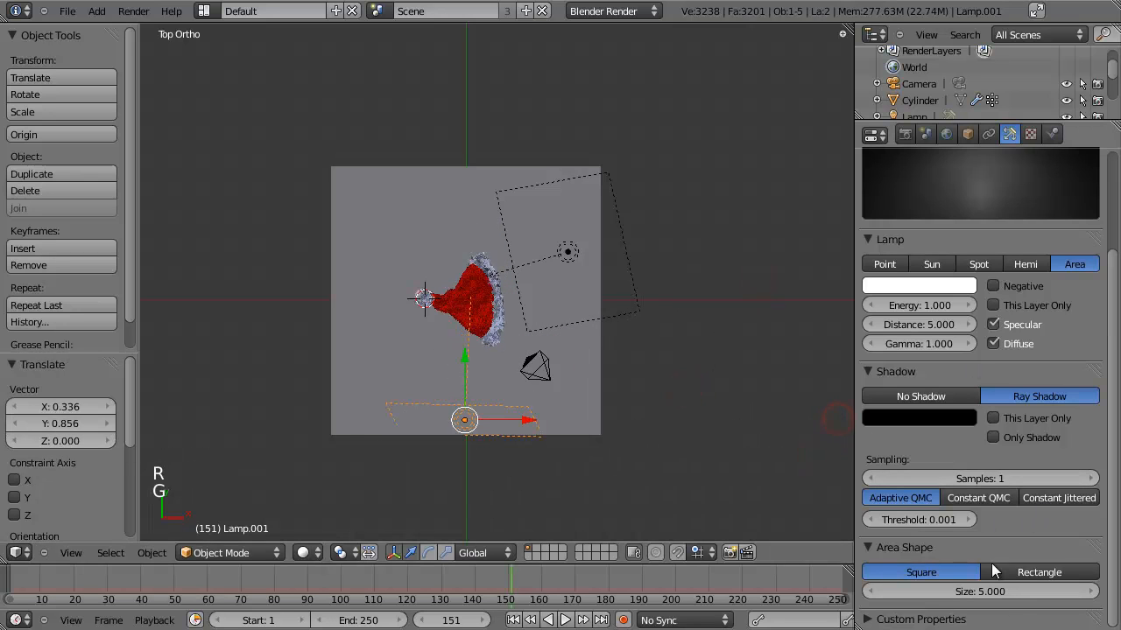
Set the duplicated lamp's area size to 2 and lower it by about 0.52 along Z
{"action": "left_click", "coordinate": [987, 595]}
{"action": "type", "text": "2"}
{"action": "key", "text": "Return"}
{"action": "middle_click_drag", "start_coordinate": [600, 511], "coordinate": [518, 221]}
{"action": "key", "text": "g"}
{"action": "key", "text": "z"}
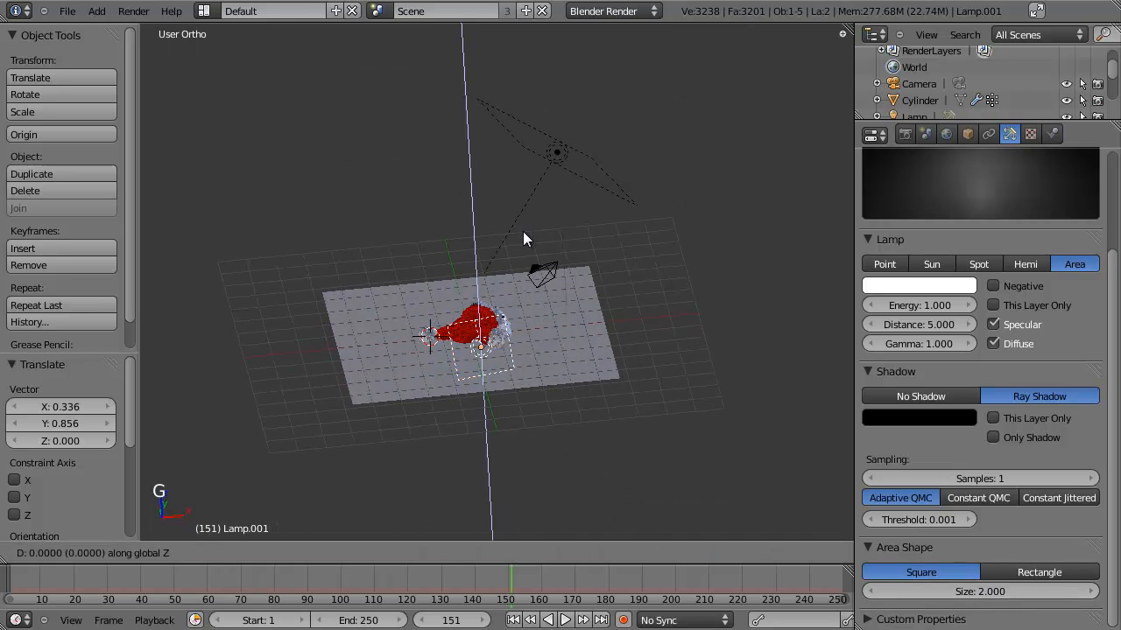
{"action": "left_click", "coordinate": [523, 231]}
Rotate the duplicated lamp about -7.6 degrees in right view and set its distance to 3
{"action": "key", "text": "KP_3"}
{"action": "key", "text": "r"}
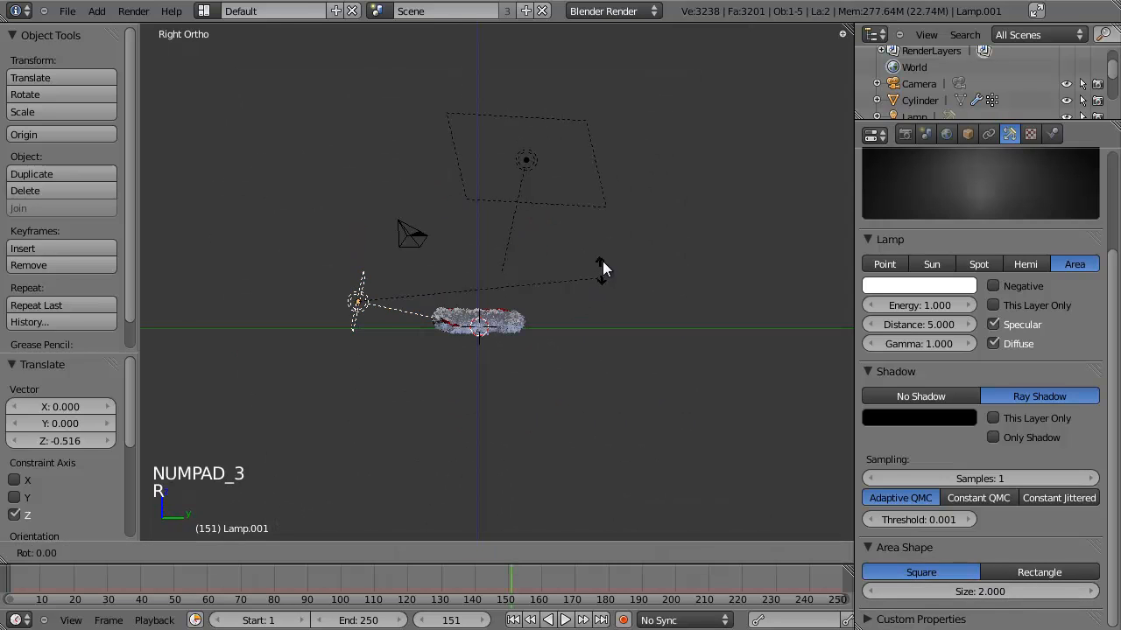
{"action": "left_click", "coordinate": [605, 251]}
{"action": "left_click", "coordinate": [919, 323]}
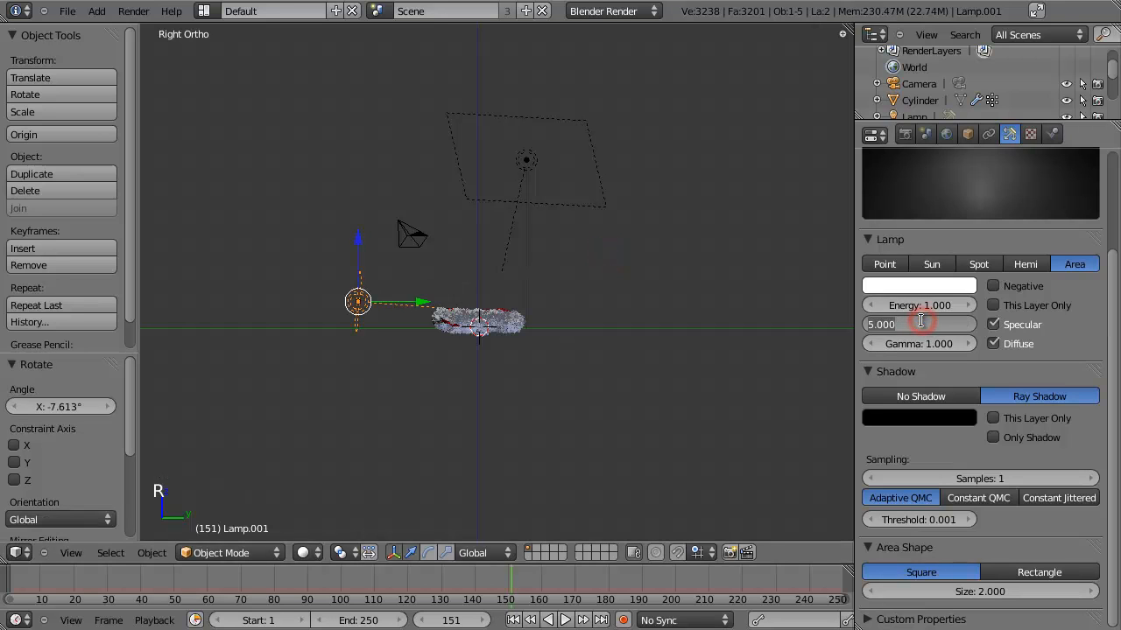
{"action": "type", "text": "3"}
{"action": "key", "text": "Return"}
Try a longer distance of about 7 on the duplicated lamp, then return it to 3
{"action": "middle_click_drag", "start_coordinate": [421, 322], "coordinate": [490, 433]}
{"action": "scroll", "coordinate": [491, 433], "scroll_direction": "up", "scroll_amount": 2}
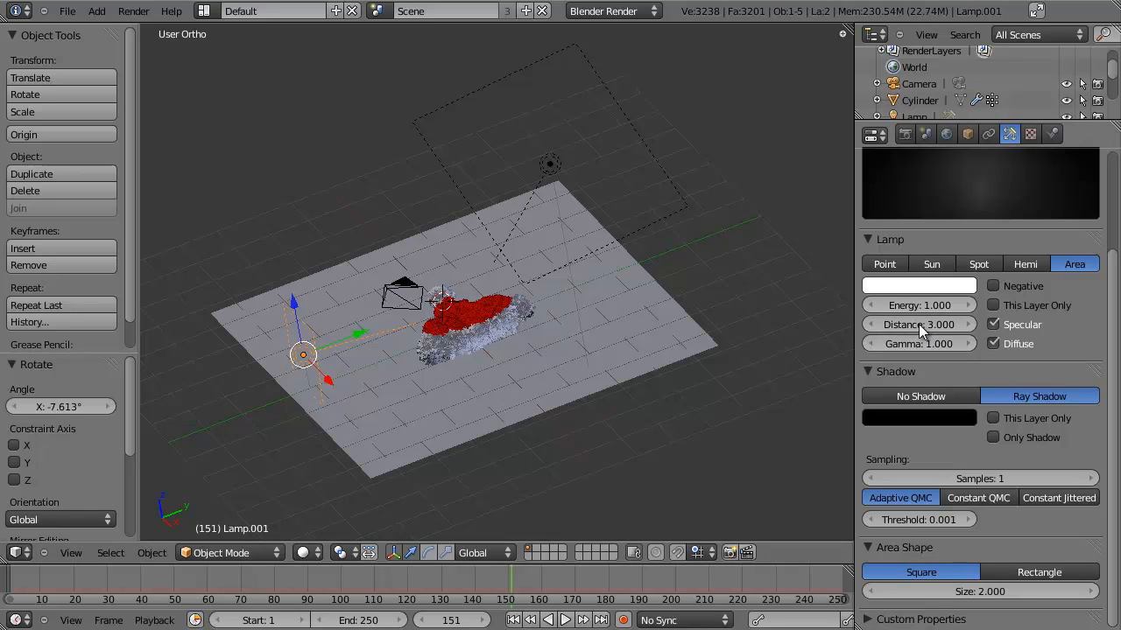
{"action": "left_click_drag", "start_coordinate": [918, 324], "coordinate": [1055, 324]}
{"action": "left_click_drag", "start_coordinate": [399, 338], "coordinate": [505, 349]}
{"action": "scroll", "coordinate": [951, 420], "scroll_direction": "up", "scroll_amount": 3}
{"action": "left_click_drag", "start_coordinate": [918, 447], "coordinate": [649, 450]}
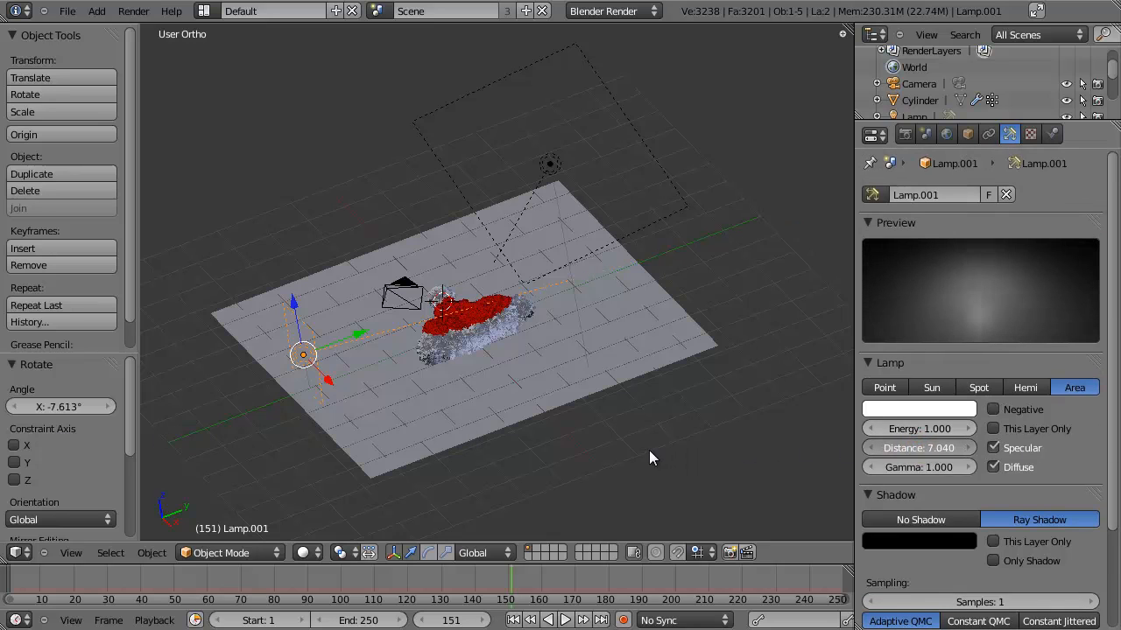
{"action": "mouse_move", "coordinate": [567, 470]}
{"action": "left_mouse_down"}
{"action": "mouse_move", "coordinate": [540, 465]}
{"action": "mouse_move", "coordinate": [544, 473]}
{"action": "left_mouse_up"}
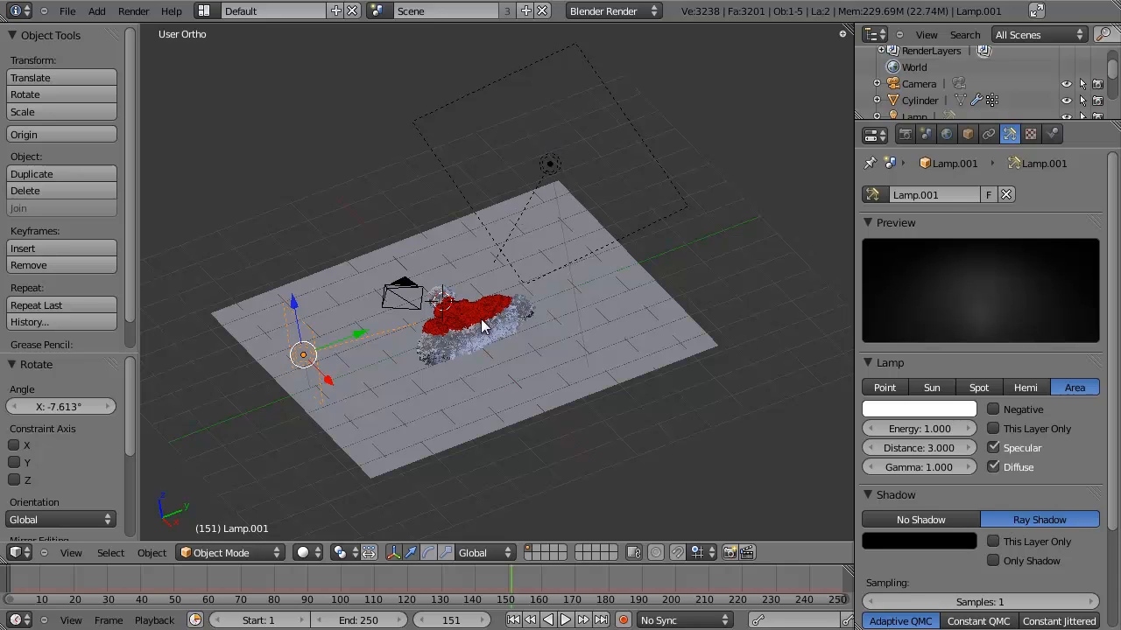
In wireframe top orthographic view, rotate the duplicated lamp about -0.7 degrees and shift it about 0.13 along X
{"action": "scroll", "coordinate": [389, 298], "scroll_direction": "up", "scroll_amount": 3}
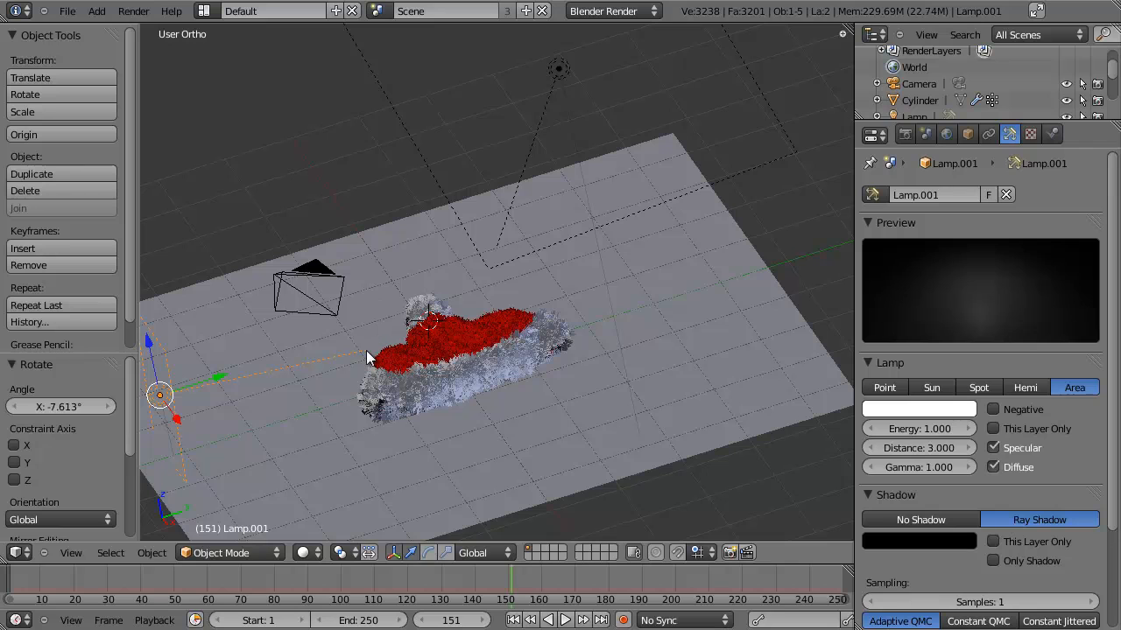
{"action": "scroll", "coordinate": [514, 375], "scroll_direction": "down", "scroll_amount": 3}
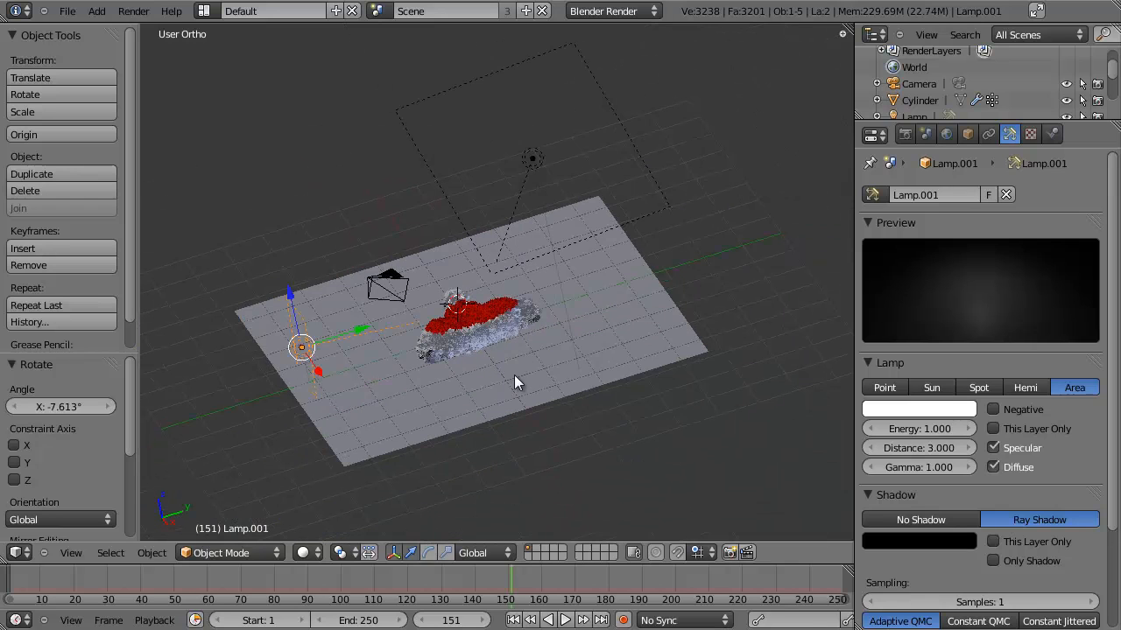
{"action": "key", "text": "KP_7"}
{"action": "key", "text": "KP_5"}
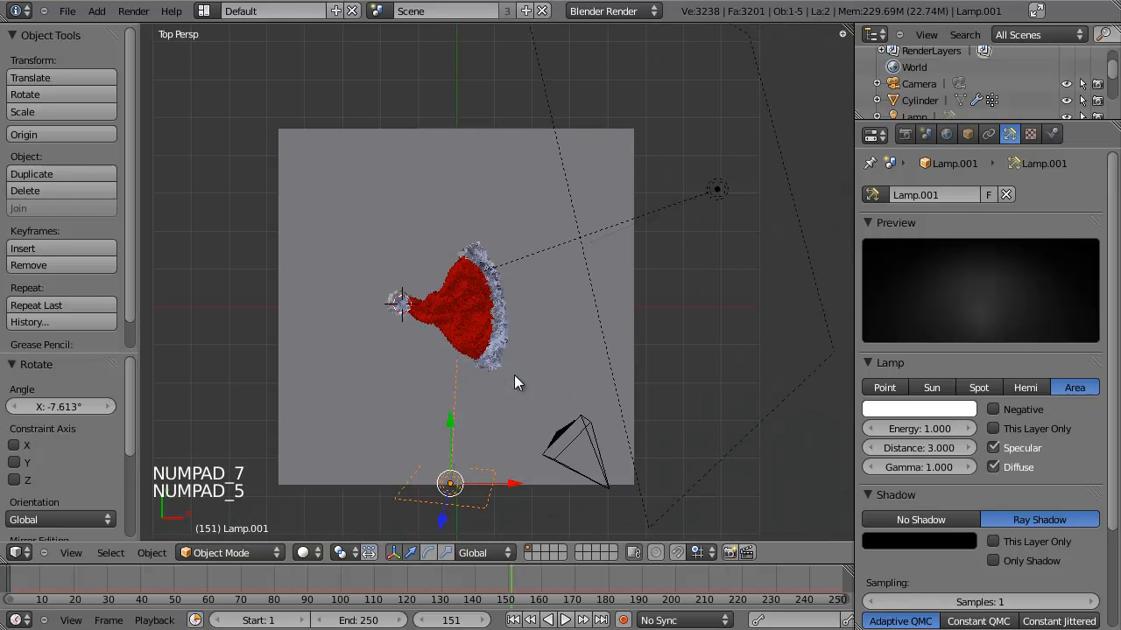
{"action": "key", "text": "KP_5"}
{"action": "key", "text": "z"}
{"action": "key", "text": "r"}
{"action": "left_click", "coordinate": [591, 391]}
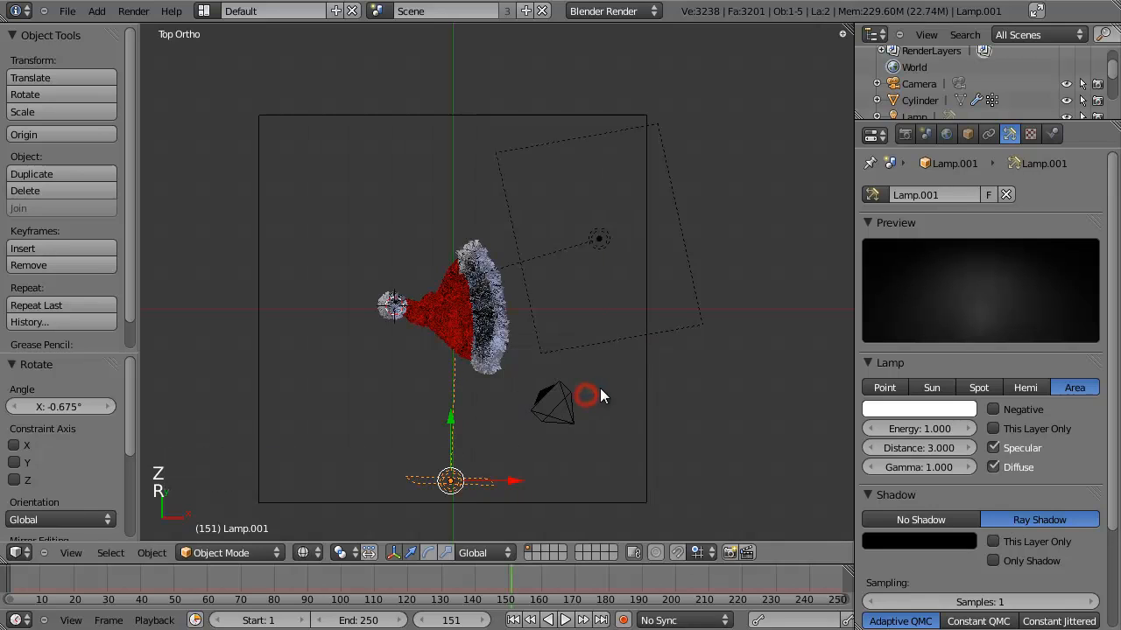
{"action": "key", "text": "g"}
{"action": "left_click", "coordinate": [605, 387]}
Set the duplicated lamp's energy to 0.1
{"action": "left_click", "coordinate": [921, 429]}
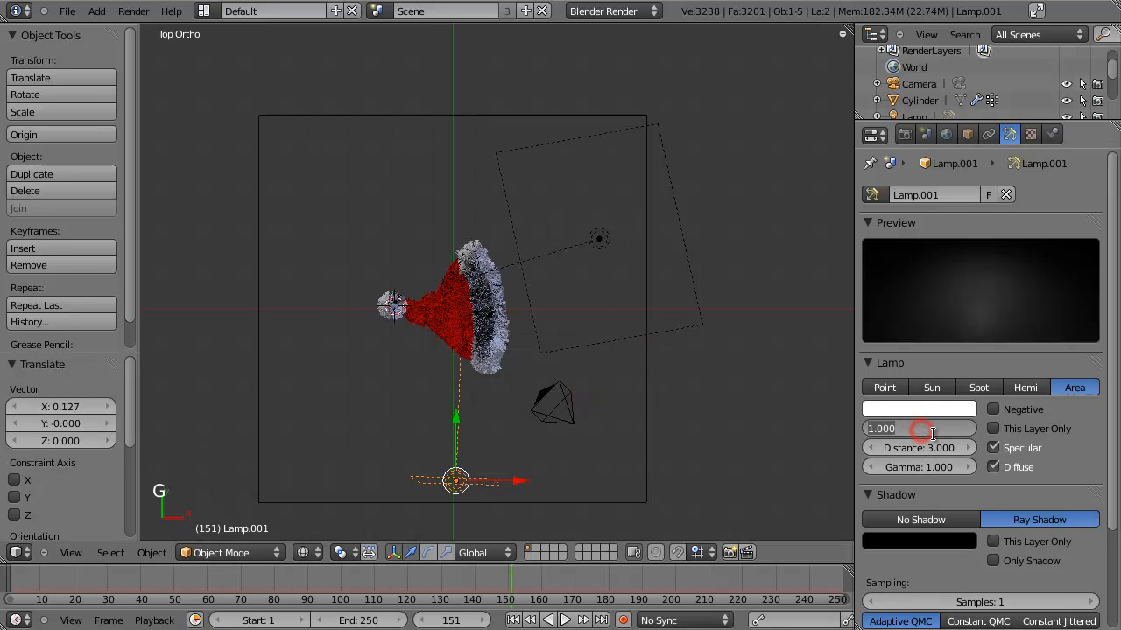
{"action": "type", "text": "1"}
{"action": "key", "text": "Return"}
Duplicate the small area lamp about X 0.21, Y 9.00 to the hat's opposite side and rotate the copy -180 degrees
{"action": "key", "text": "shift+d"}
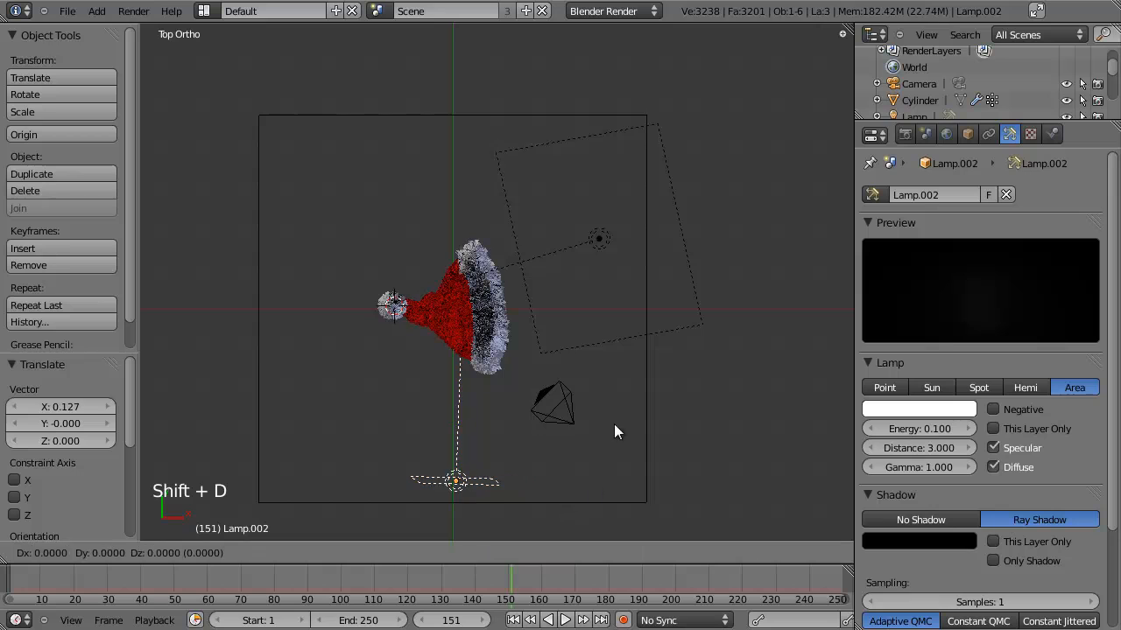
{"action": "left_click", "coordinate": [584, 132]}
{"action": "key", "text": "r"}
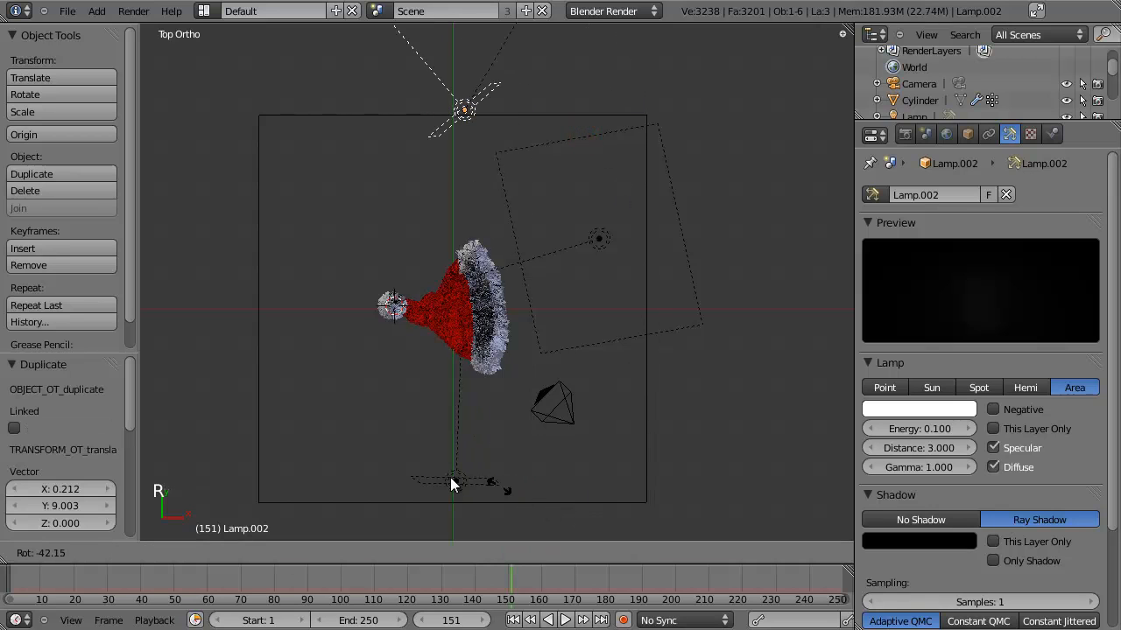
{"action": "left_click", "coordinate": [281, 80]}
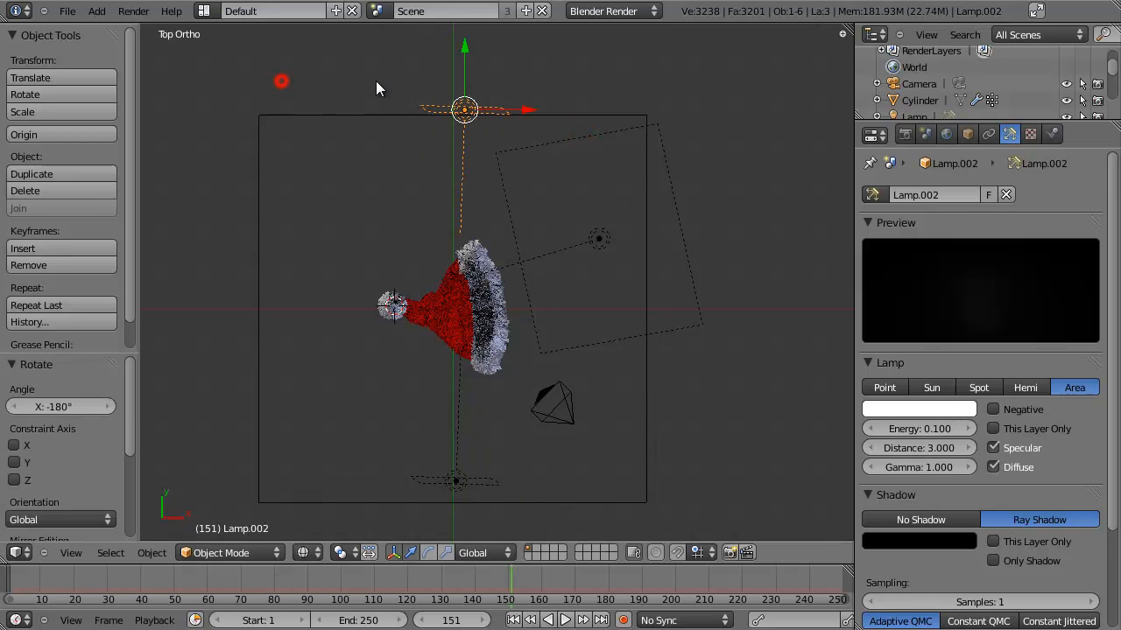
Shift the newest lamp by about X 0.36, Y -0.17, and return to solid shading in the camera view
{"action": "key", "text": "g"}
{"action": "left_click", "coordinate": [405, 91]}
{"action": "mouse_move", "coordinate": [414, 133]}
{"action": "middle_mouse_down"}
{"action": "mouse_move", "coordinate": [402, 500]}
{"action": "mouse_move", "coordinate": [590, 385]}
{"action": "mouse_move", "coordinate": [550, 365]}
{"action": "mouse_move", "coordinate": [634, 359]}
{"action": "mouse_move", "coordinate": [671, 378]}
{"action": "mouse_move", "coordinate": [619, 409]}
{"action": "middle_mouse_up"}
{"action": "key", "text": "z"}
{"action": "key", "text": "KP_7"}
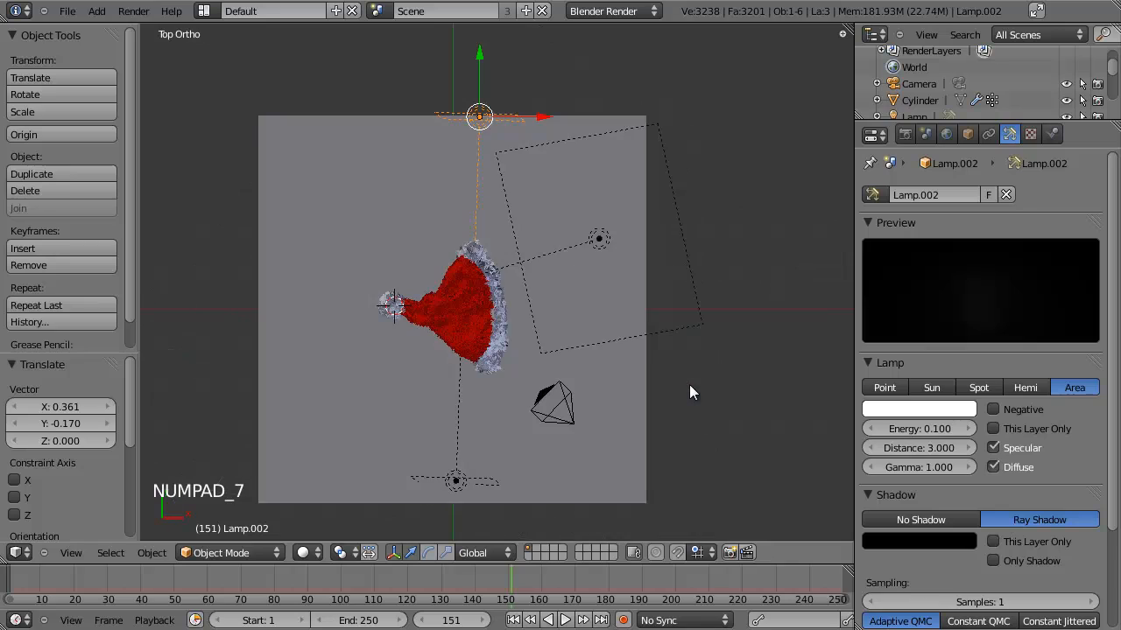
{"action": "key", "text": "KP_0"}
{"action": "scroll", "coordinate": [643, 362], "scroll_direction": "up", "scroll_amount": 2}
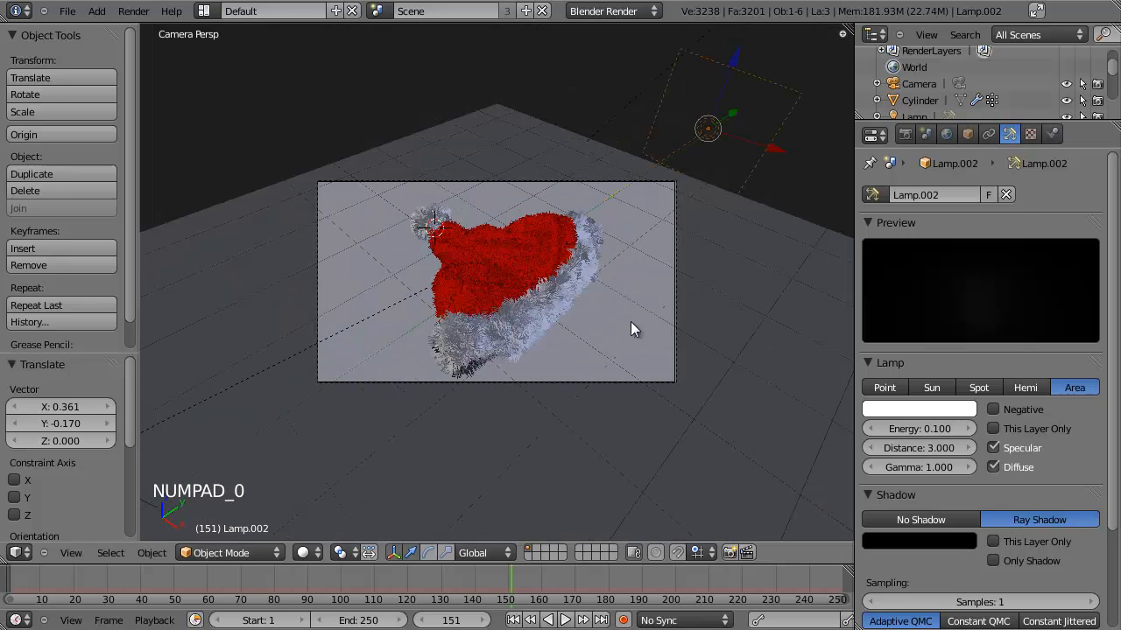
Tint the newest small area lamp, Lamp.002, behind the hat a pale blue
{"action": "middle_click_drag", "start_coordinate": [451, 325], "coordinate": [436, 322]}
{"action": "scroll", "coordinate": [536, 292], "scroll_direction": "down", "scroll_amount": 3}
{"action": "middle_click_drag", "start_coordinate": [538, 291], "coordinate": [570, 293]}
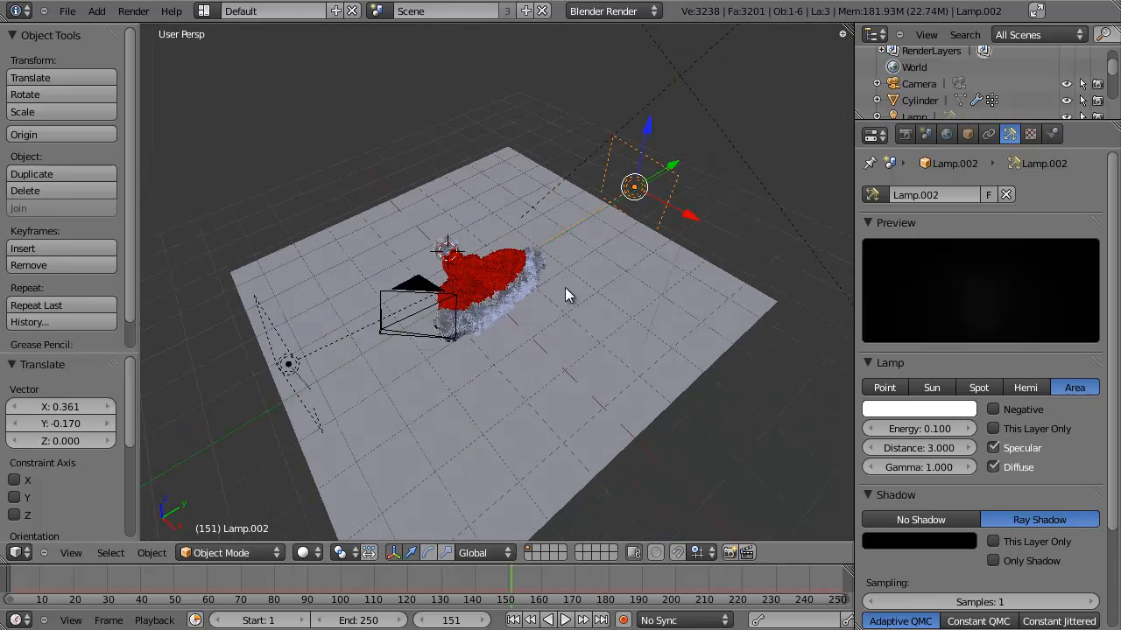
{"action": "left_click", "coordinate": [899, 408]}
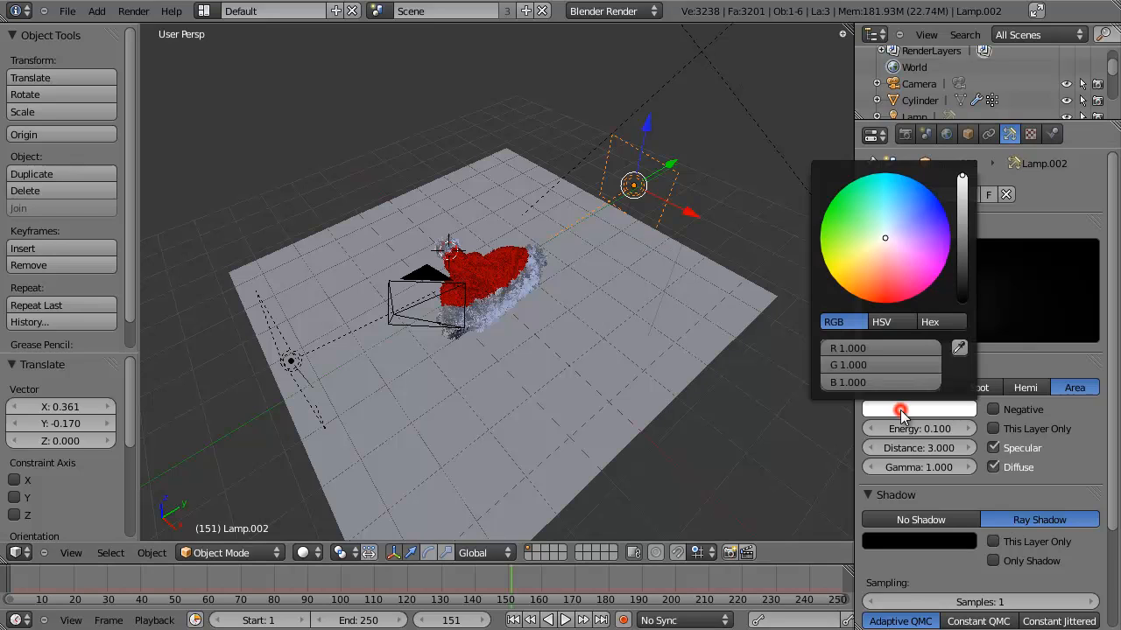
{"action": "left_click", "coordinate": [580, 349]}
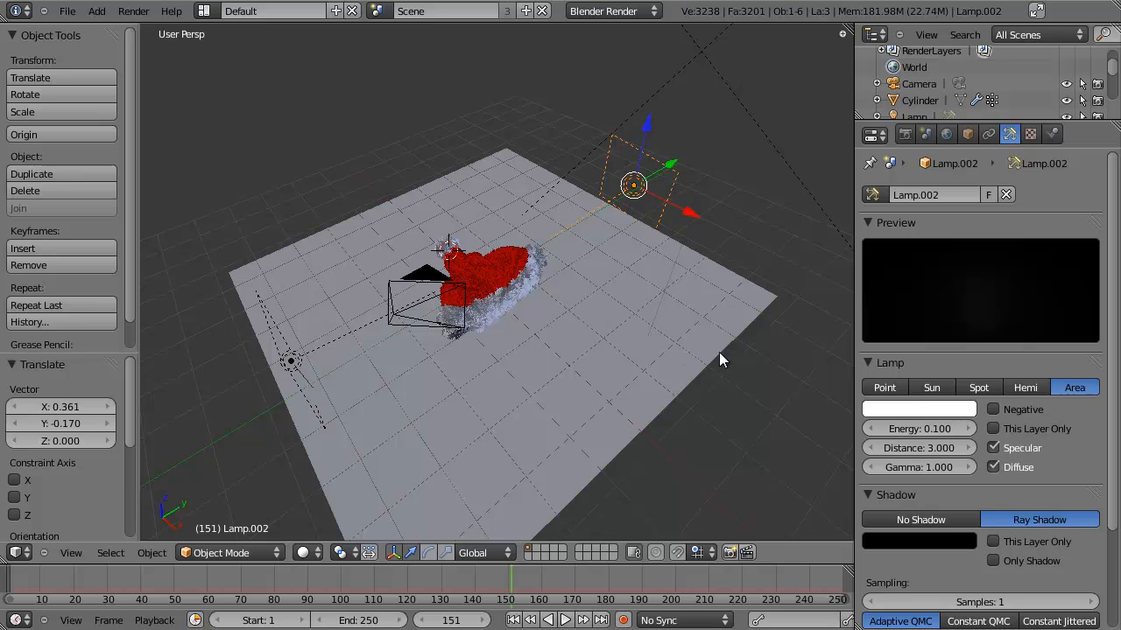
{"action": "scroll", "coordinate": [611, 212], "scroll_direction": "down", "scroll_amount": 2}
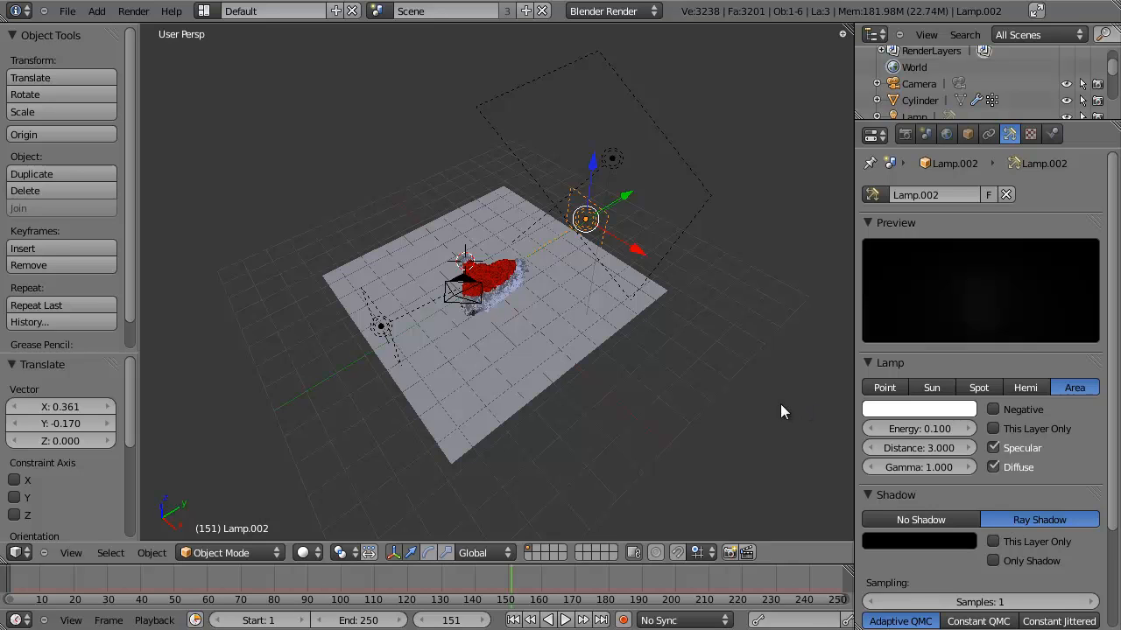
{"action": "scroll", "coordinate": [734, 400], "scroll_direction": "up", "scroll_amount": 3}
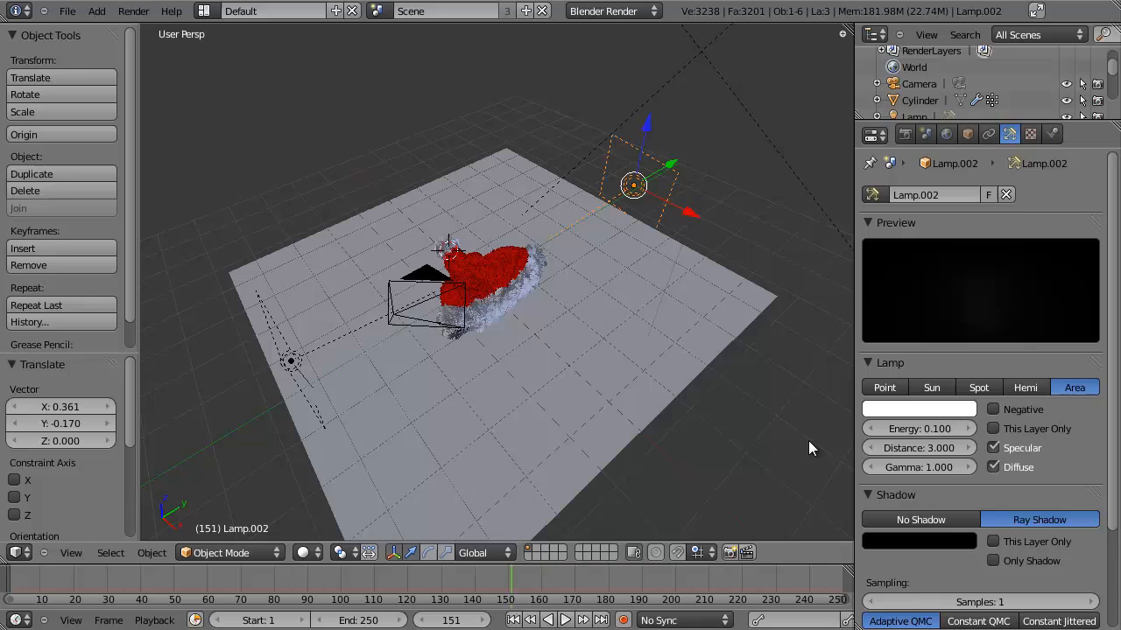
{"action": "left_click", "coordinate": [917, 407]}
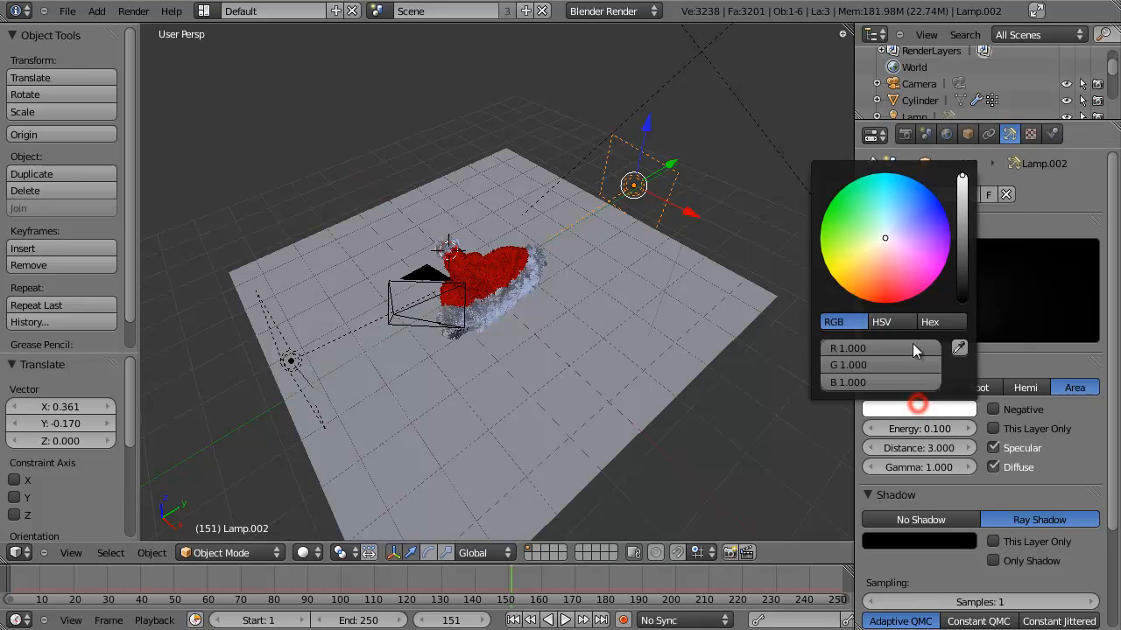
{"action": "left_click", "coordinate": [896, 222]}
{"action": "left_click", "coordinate": [708, 386]}
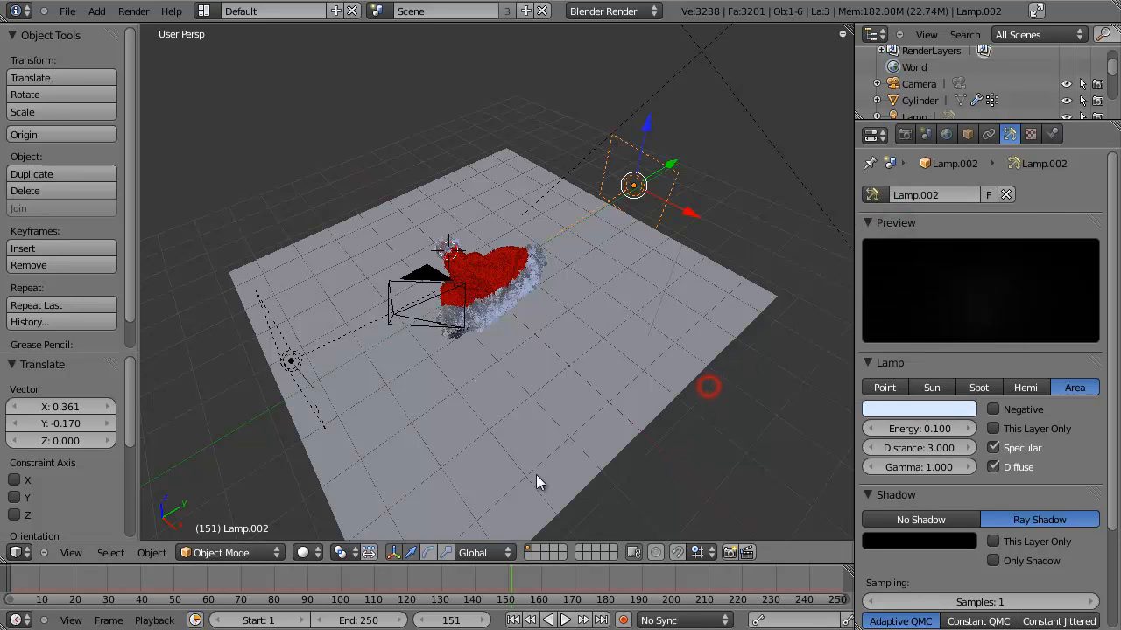
Tint the opposite small area lamp, Lamp.001, a pale warm orange
{"action": "right_click", "coordinate": [300, 371]}
{"action": "left_click", "coordinate": [926, 411]}
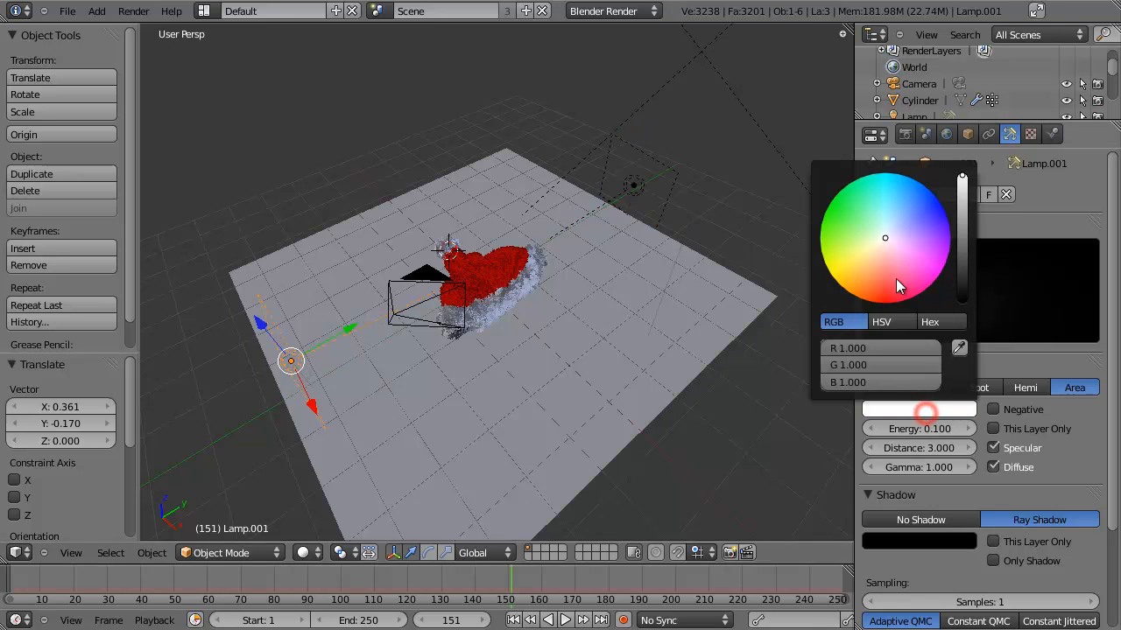
{"action": "left_click", "coordinate": [876, 258]}
{"action": "middle_click_drag", "start_coordinate": [467, 428], "coordinate": [421, 405]}
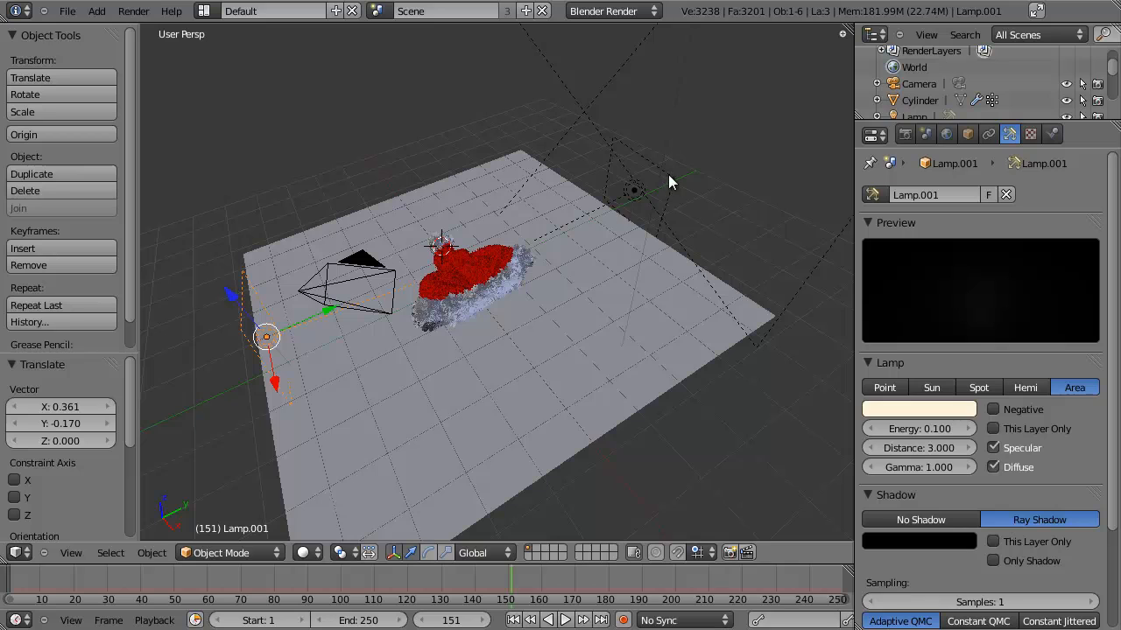
Tint the large main area lamp a faint warm white and return to the camera view
{"action": "right_click", "coordinate": [602, 181]}
{"action": "right_click", "coordinate": [266, 332]}
{"action": "middle_click_drag", "start_coordinate": [613, 263], "coordinate": [655, 253]}
{"action": "right_click", "coordinate": [619, 94]}
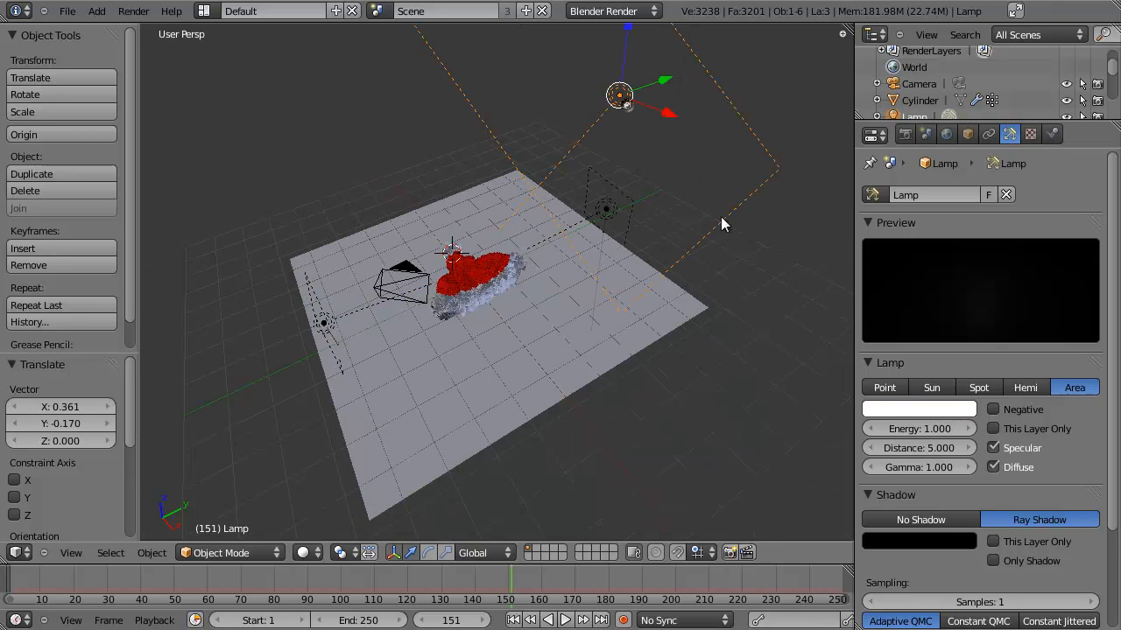
{"action": "left_click", "coordinate": [919, 409]}
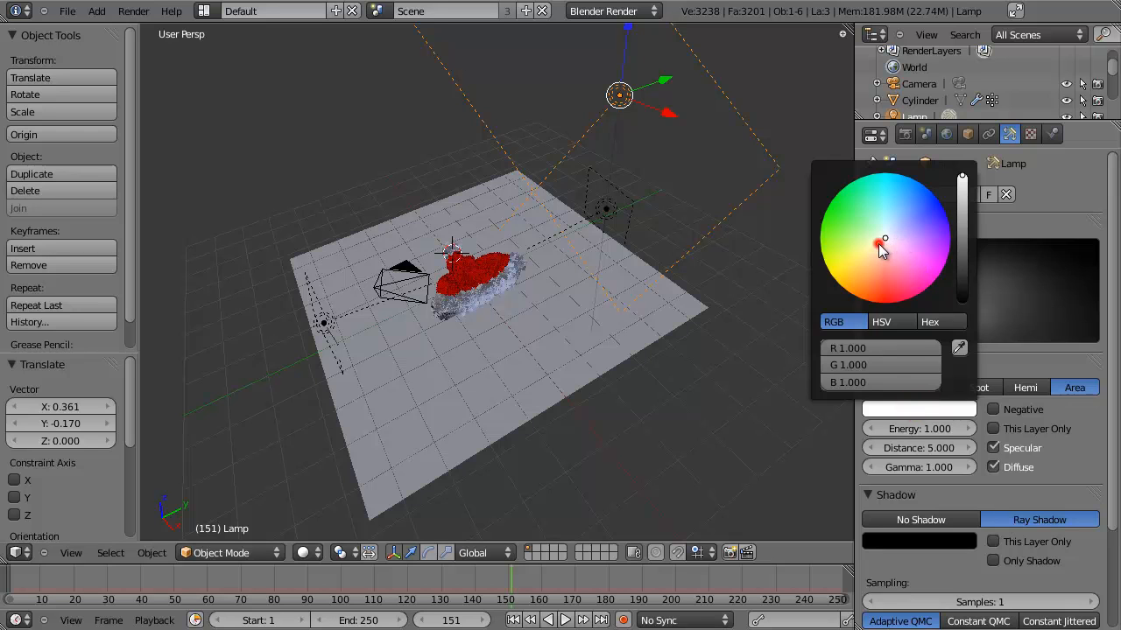
{"action": "left_click", "coordinate": [878, 244]}
{"action": "middle_click_drag", "start_coordinate": [608, 385], "coordinate": [605, 345]}
{"action": "key", "text": "KP_0"}
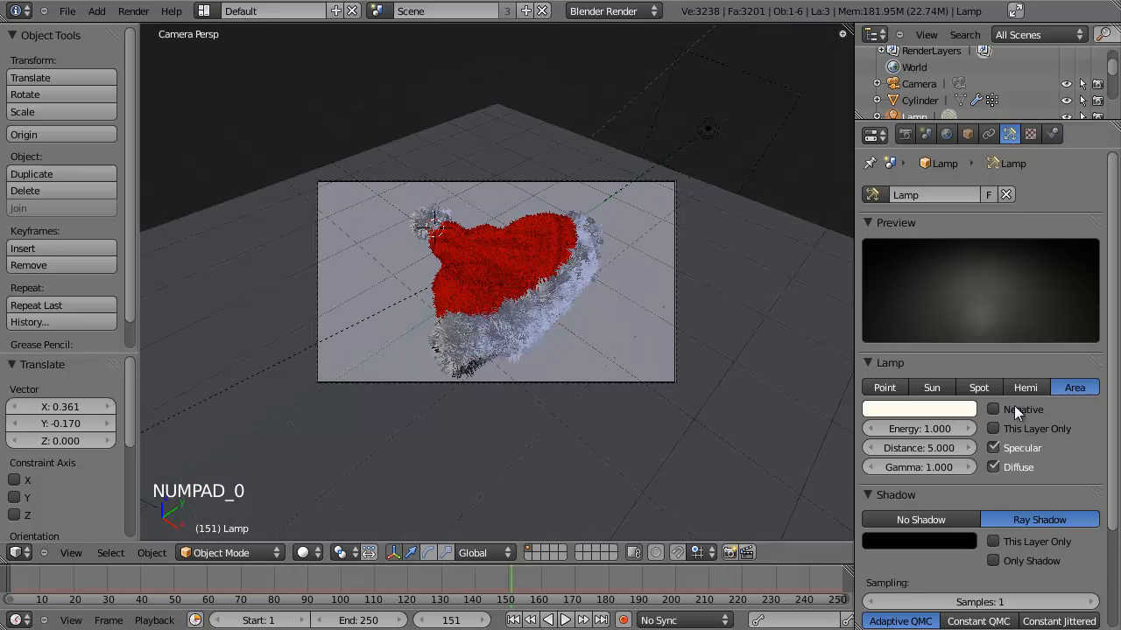
Save the scene and look over the hat's fur up close outside the camera view
{"action": "middle_click_drag", "start_coordinate": [985, 515], "coordinate": [980, 442]}
{"action": "scroll", "coordinate": [980, 443], "scroll_direction": "up", "scroll_amount": 3}
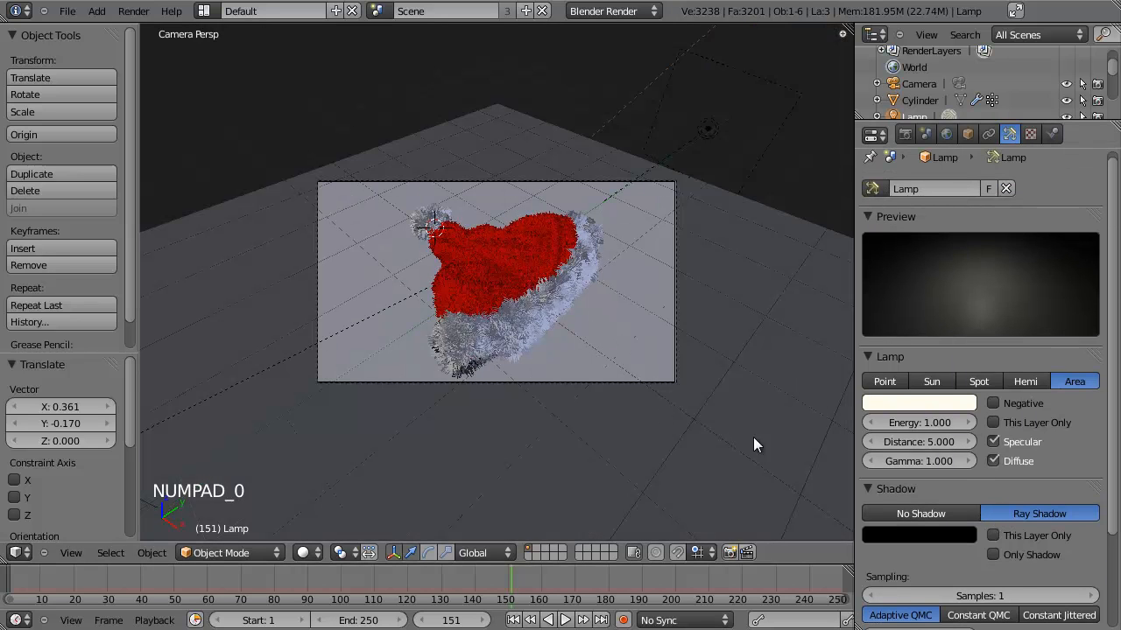
{"action": "key", "text": "KP_0"}
{"action": "scroll", "coordinate": [595, 394], "scroll_direction": "up", "scroll_amount": 3}
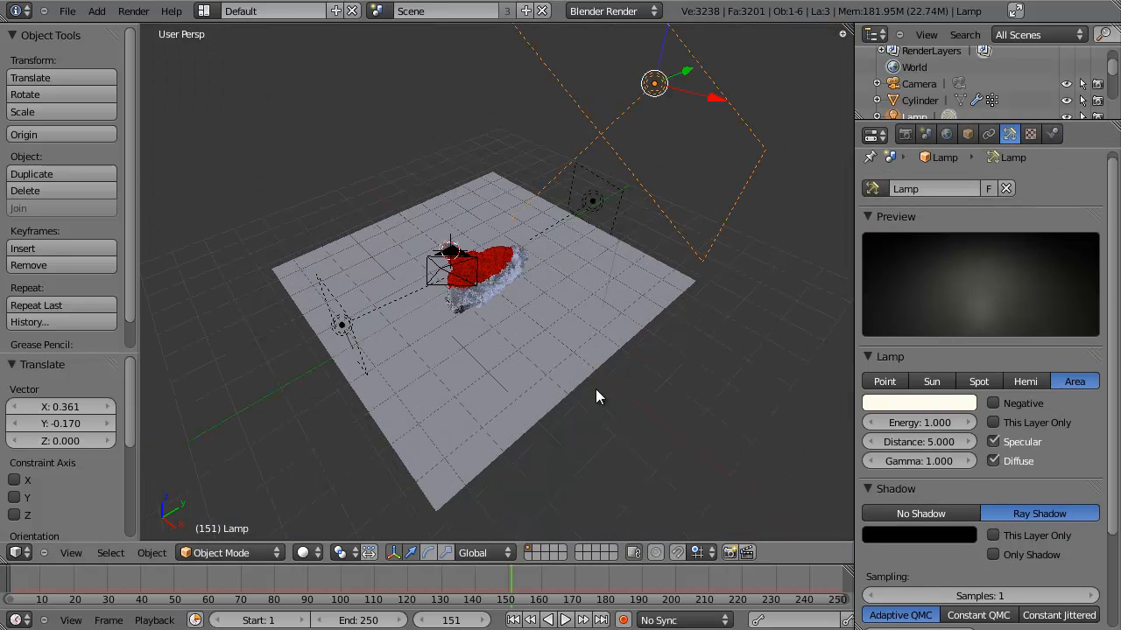
{"action": "key", "text": "ctrl+s"}
{"action": "scroll", "coordinate": [551, 275], "scroll_direction": "up", "scroll_amount": 6}
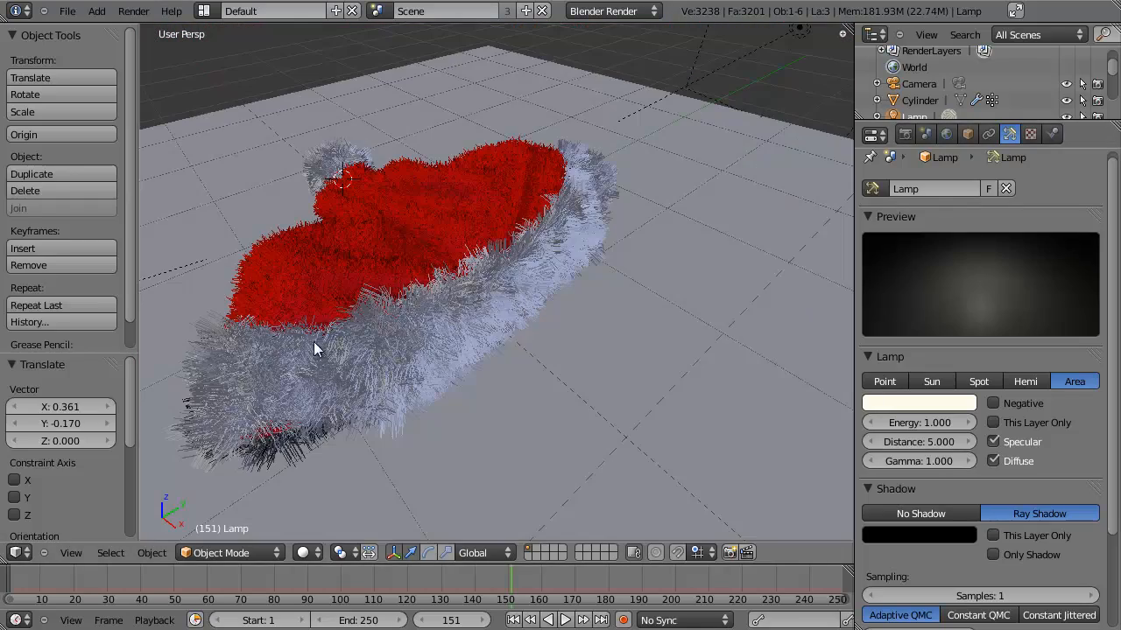
{"action": "middle_click_drag", "start_coordinate": [313, 341], "coordinate": [577, 272]}
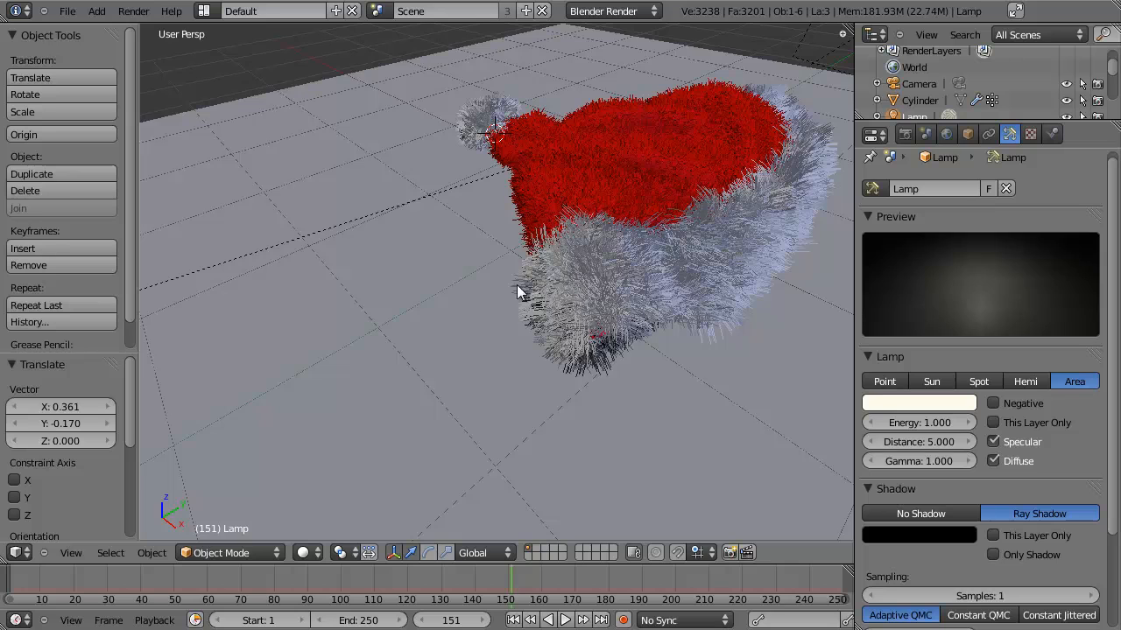
Turn off shadows for both small area lamps, Lamp.002 and Lamp.001
{"action": "scroll", "coordinate": [590, 343], "scroll_direction": "down", "scroll_amount": 8}
{"action": "scroll", "coordinate": [639, 349], "scroll_direction": "up", "scroll_amount": 5}
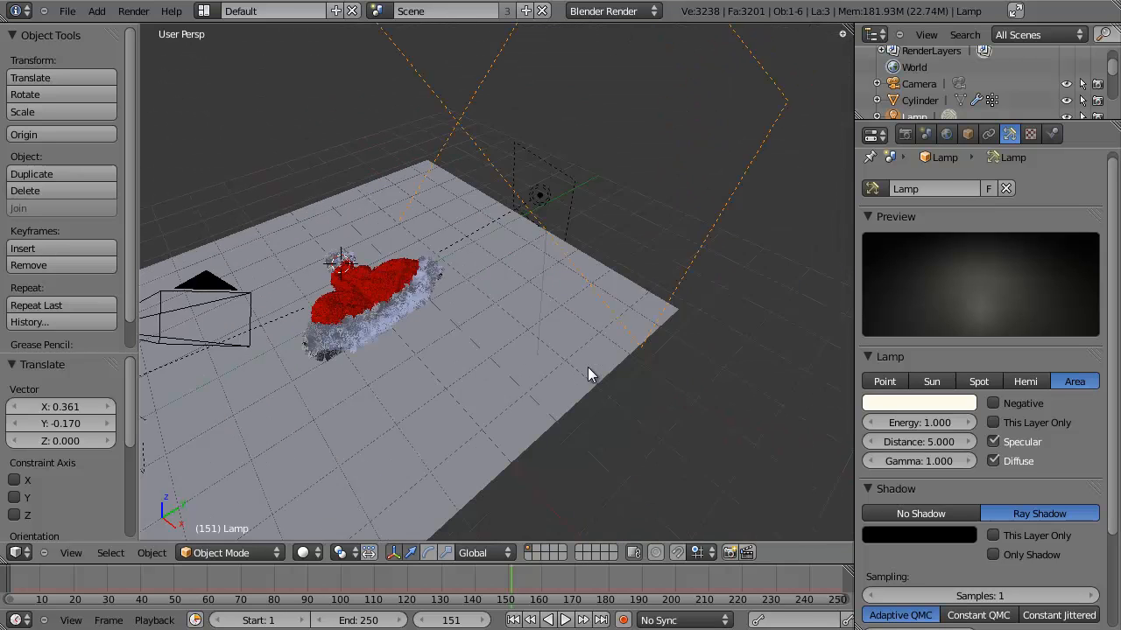
{"action": "scroll", "coordinate": [588, 367], "scroll_direction": "up", "scroll_amount": 1}
{"action": "right_click", "coordinate": [530, 197]}
{"action": "left_click", "coordinate": [952, 511]}
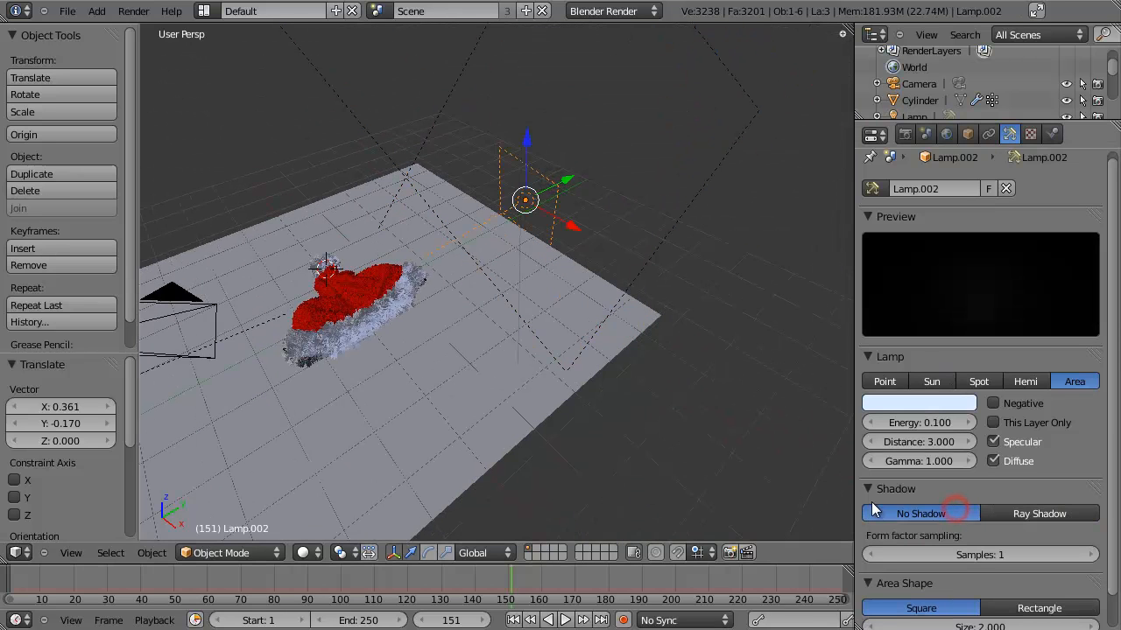
{"action": "middle_click_drag", "start_coordinate": [673, 327], "coordinate": [390, 313]}
{"action": "right_click", "coordinate": [326, 277]}
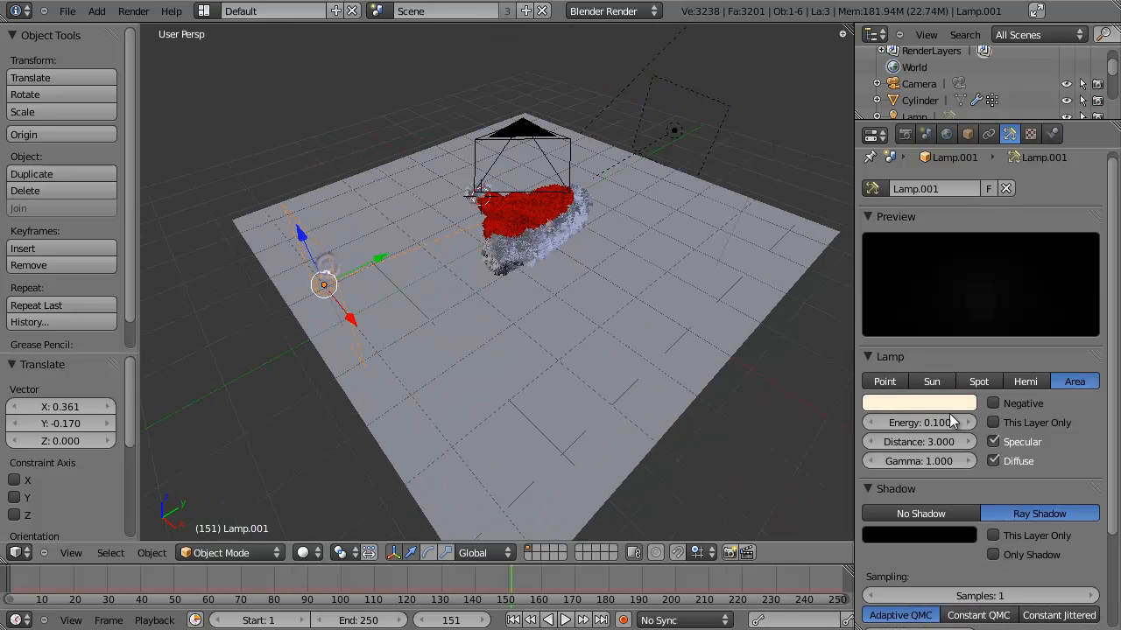
{"action": "left_click", "coordinate": [956, 512]}
Raise the large main area lamp's ray shadow samples to 6
{"action": "middle_click_drag", "start_coordinate": [674, 279], "coordinate": [612, 325]}
{"action": "scroll", "coordinate": [612, 325], "scroll_direction": "down", "scroll_amount": 2}
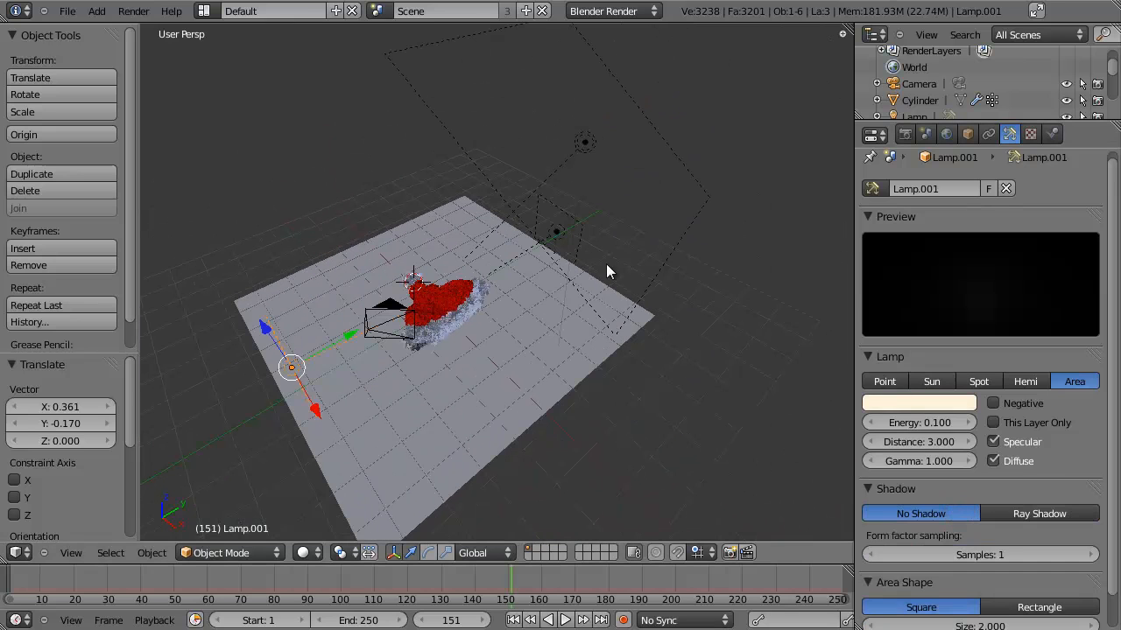
{"action": "right_click", "coordinate": [581, 162]}
{"action": "scroll", "coordinate": [1006, 483], "scroll_direction": "down", "scroll_amount": 3}
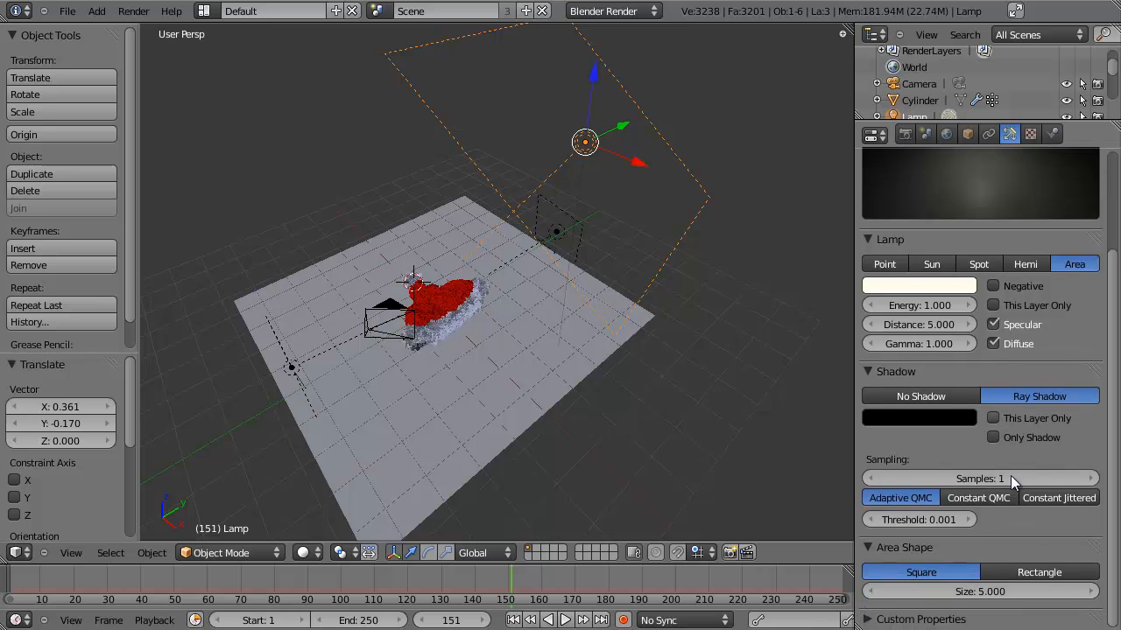
{"action": "left_click", "coordinate": [1091, 478]}
{"action": "left_click", "coordinate": [1091, 478]}
{"action": "left_click", "coordinate": [1093, 479]}
{"action": "left_click", "coordinate": [1093, 479]}
{"action": "left_click", "coordinate": [1093, 477]}
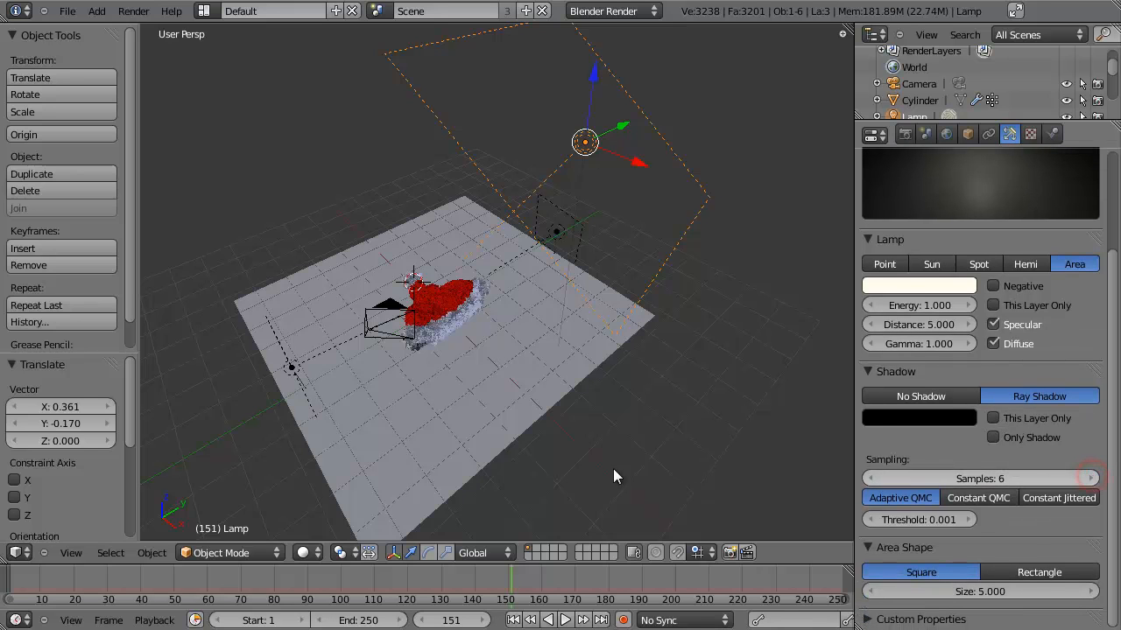
Examine the fur on the hat's pompom, red body and white trim from close up and farther away
{"action": "scroll", "coordinate": [560, 460], "scroll_direction": "up", "scroll_amount": 2}
{"action": "middle_click_drag", "start_coordinate": [516, 364], "coordinate": [541, 358], "text": "shift"}
{"action": "scroll", "coordinate": [665, 333], "scroll_direction": "up", "scroll_amount": 1}
{"action": "scroll", "coordinate": [547, 357], "scroll_direction": "up", "scroll_amount": 2}
{"action": "scroll", "coordinate": [584, 351], "scroll_direction": "down", "scroll_amount": 1}
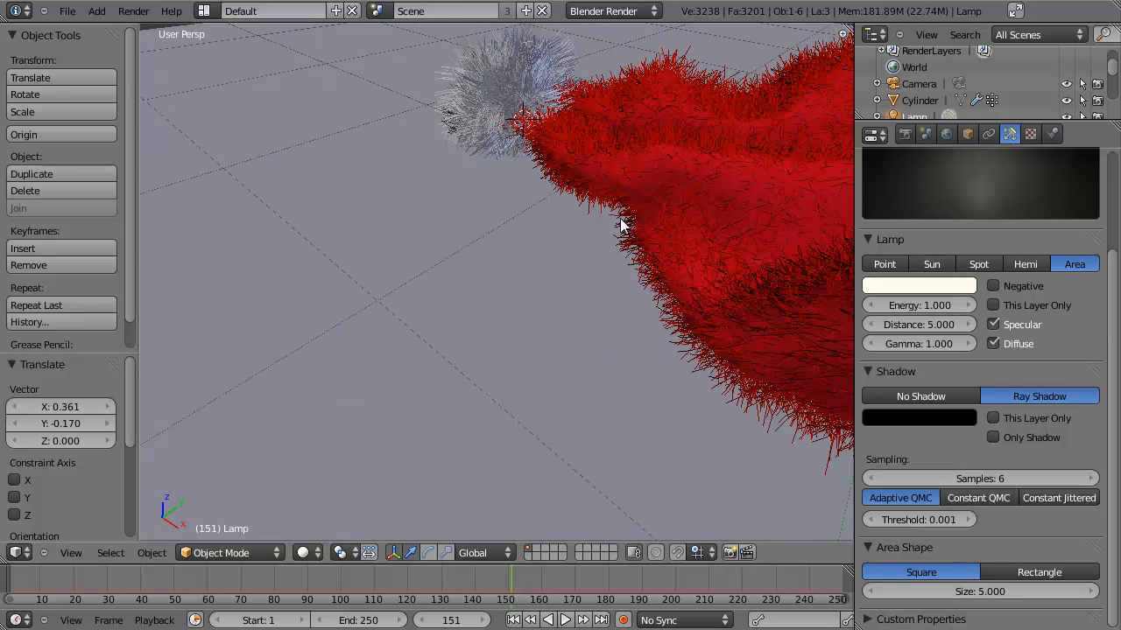
{"action": "scroll", "coordinate": [639, 345], "scroll_direction": "down", "scroll_amount": 4}
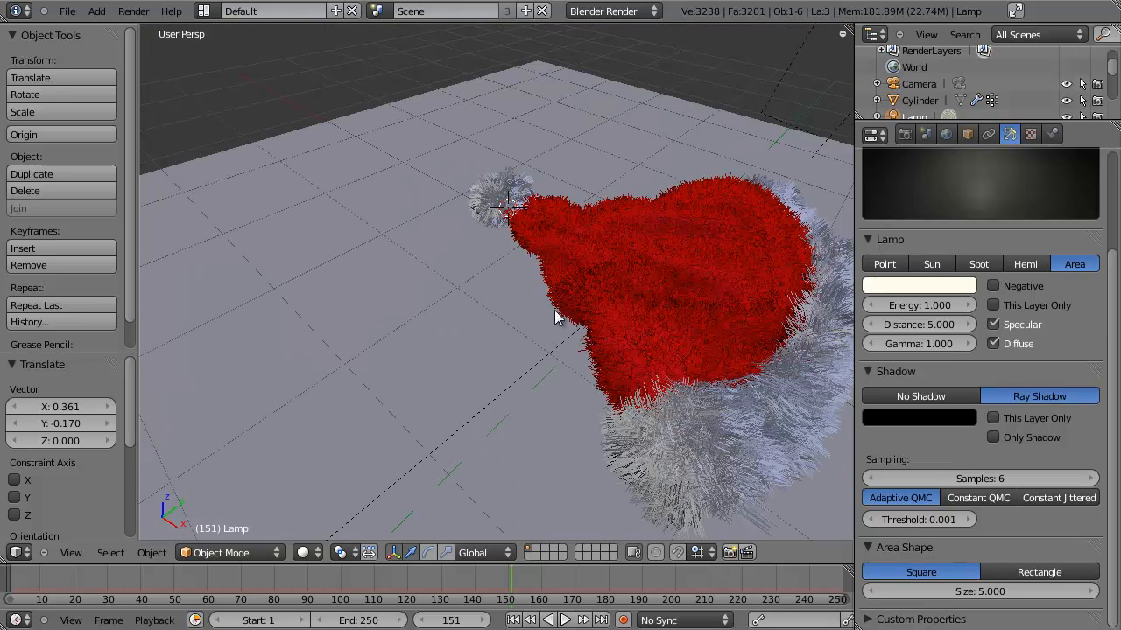
{"action": "scroll", "coordinate": [618, 342], "scroll_direction": "down", "scroll_amount": 3}
{"action": "scroll", "coordinate": [621, 354], "scroll_direction": "up", "scroll_amount": 5}
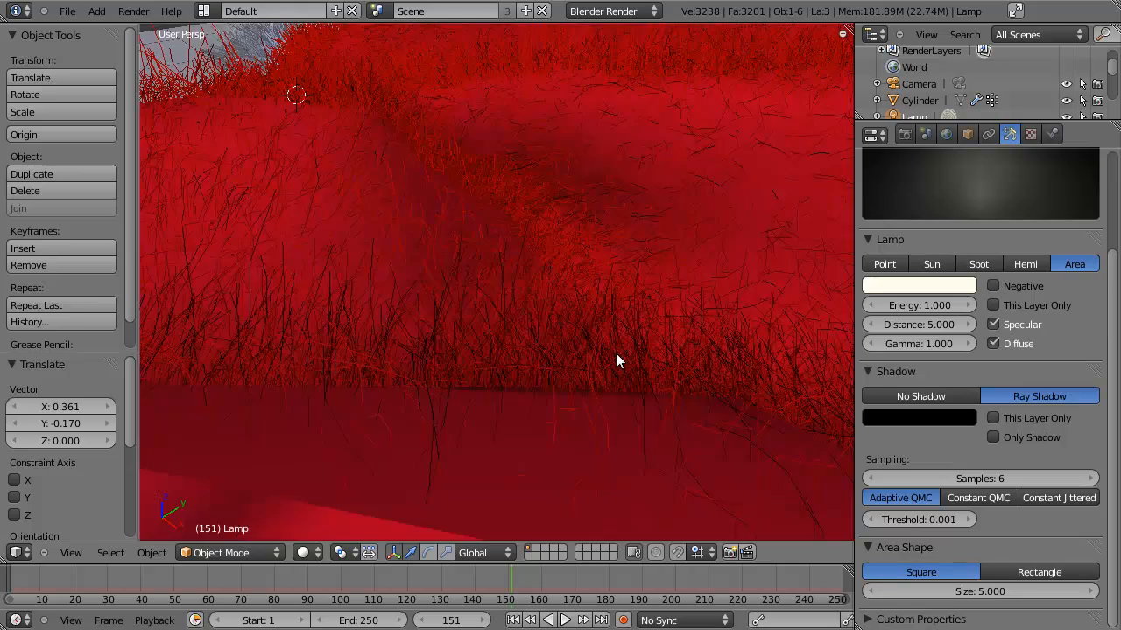
{"action": "scroll", "coordinate": [630, 357], "scroll_direction": "down", "scroll_amount": 3}
{"action": "scroll", "coordinate": [629, 350], "scroll_direction": "down", "scroll_amount": 5}
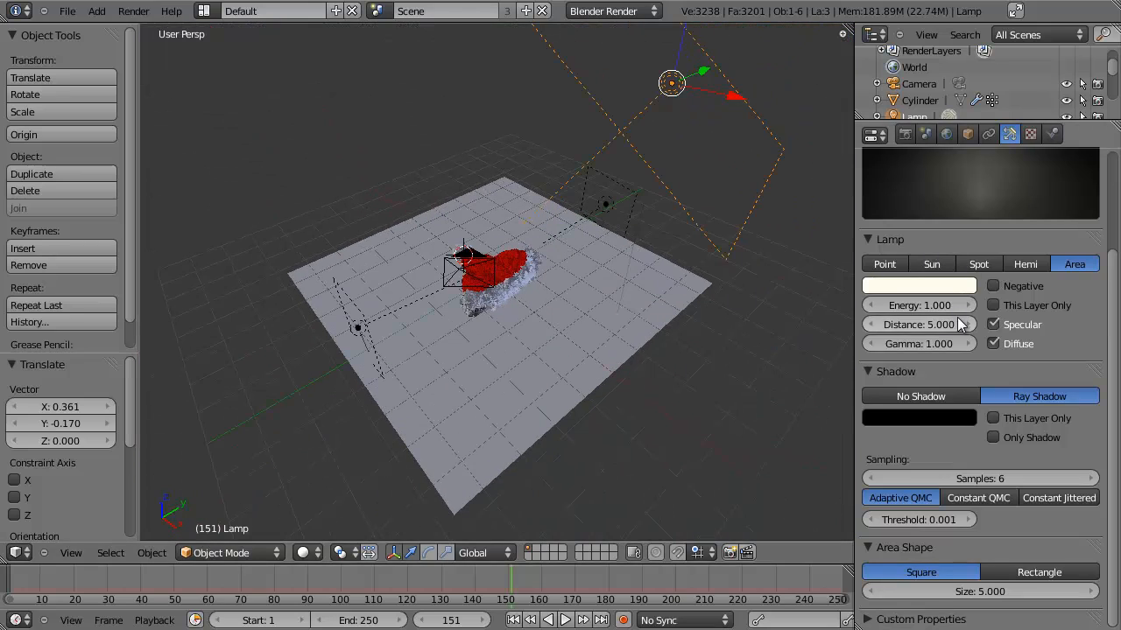
Duplicate the large main area lamp in place and change the copy to a Spot lamp
{"action": "scroll", "coordinate": [1004, 368], "scroll_direction": "up", "scroll_amount": 4}
{"action": "scroll", "coordinate": [708, 248], "scroll_direction": "down", "scroll_amount": 2}
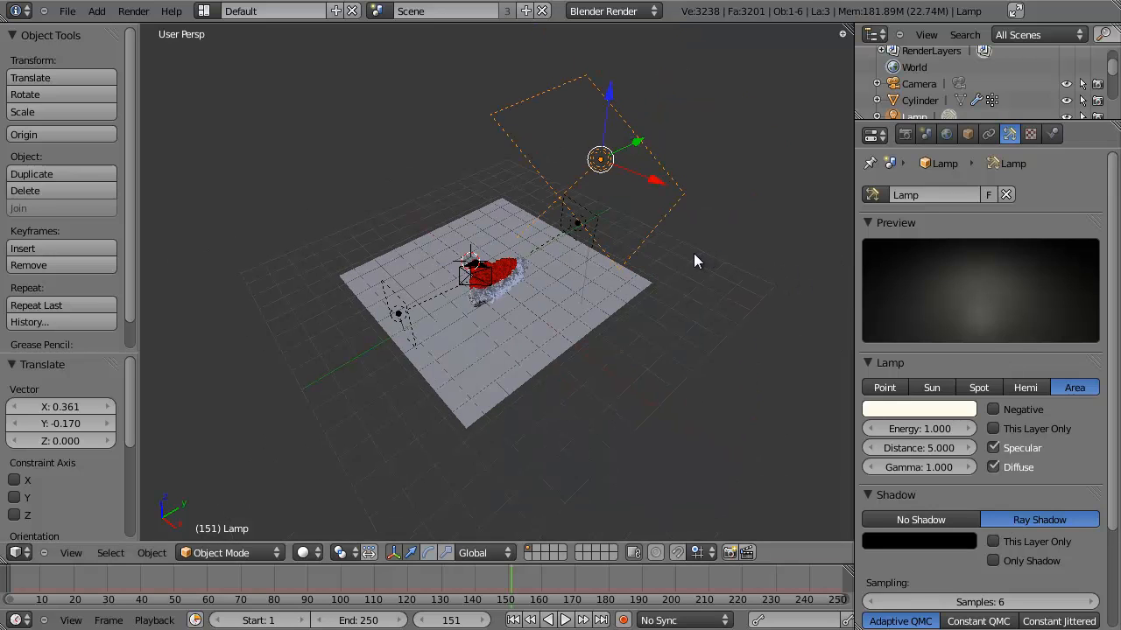
{"action": "scroll", "coordinate": [694, 253], "scroll_direction": "up", "scroll_amount": 1}
{"action": "key", "text": "shift+d"}
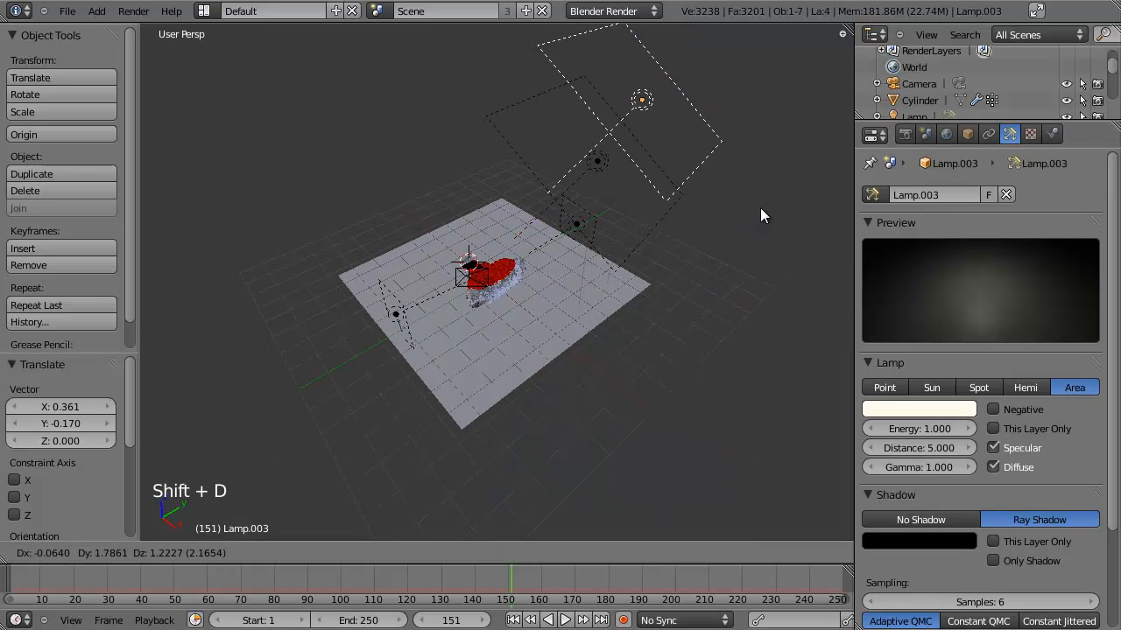
{"action": "right_click", "coordinate": [760, 207]}
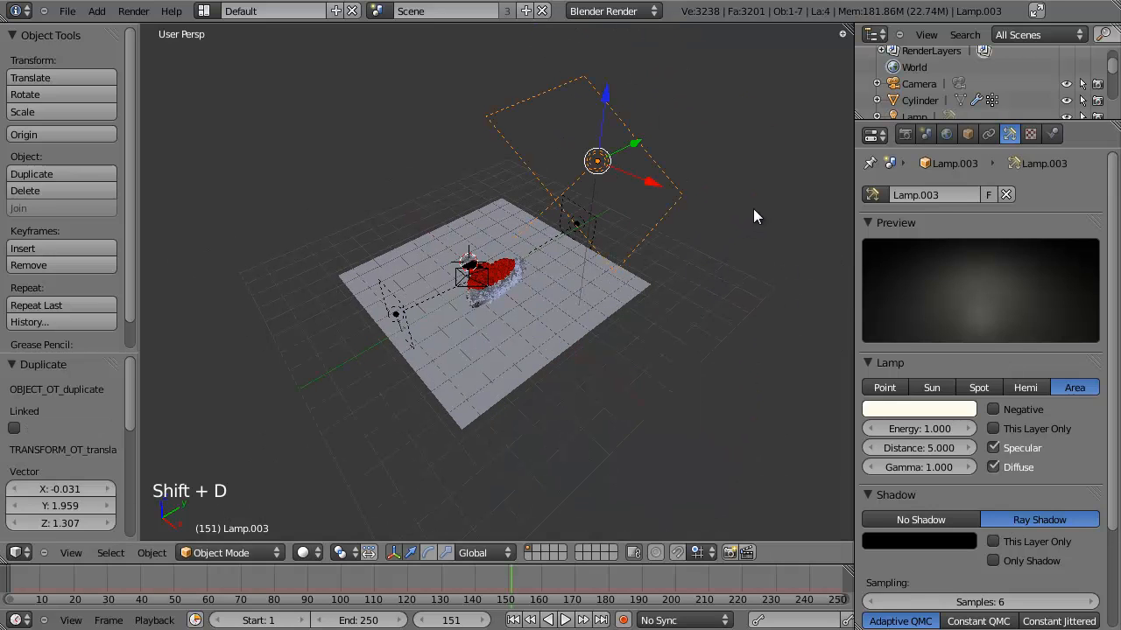
{"action": "left_click", "coordinate": [979, 387]}
Rotate the new spot lamp about -5.2 degrees in the top orthographic view
{"action": "middle_click_drag", "start_coordinate": [507, 293], "coordinate": [503, 320]}
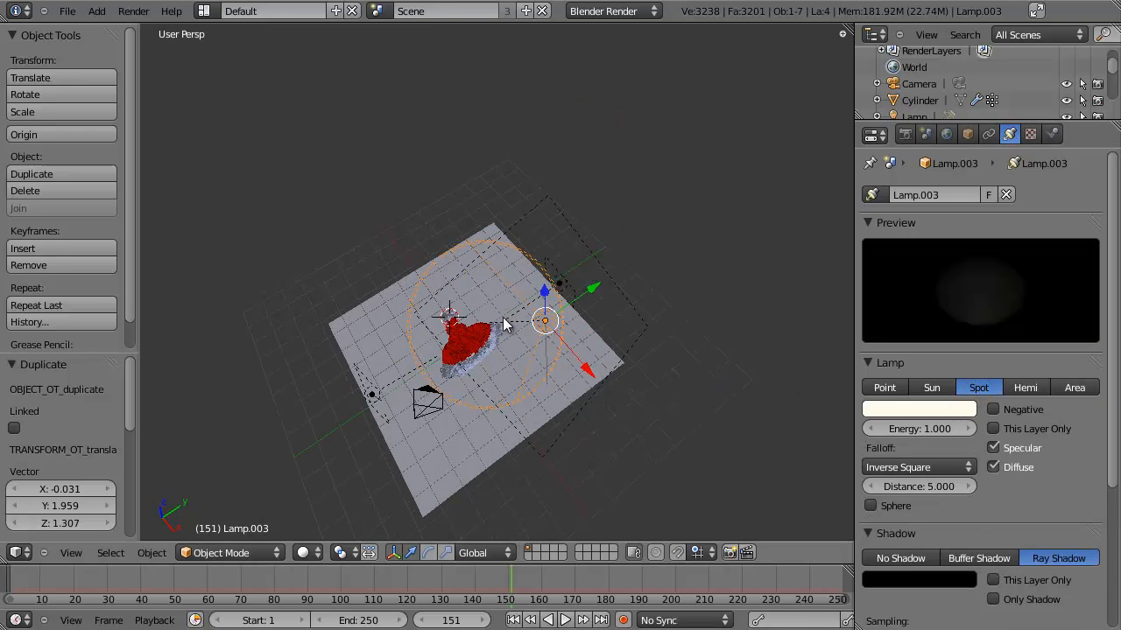
{"action": "key", "text": "KP_7"}
{"action": "key", "text": "KP_5"}
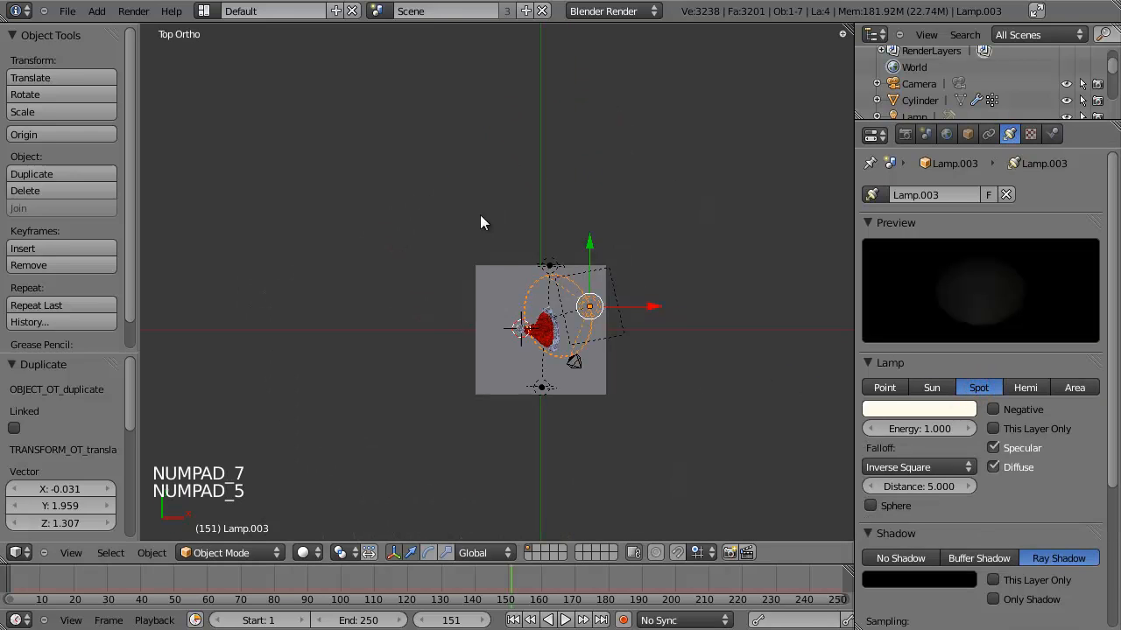
{"action": "key", "text": "r"}
{"action": "left_click", "coordinate": [666, 265]}
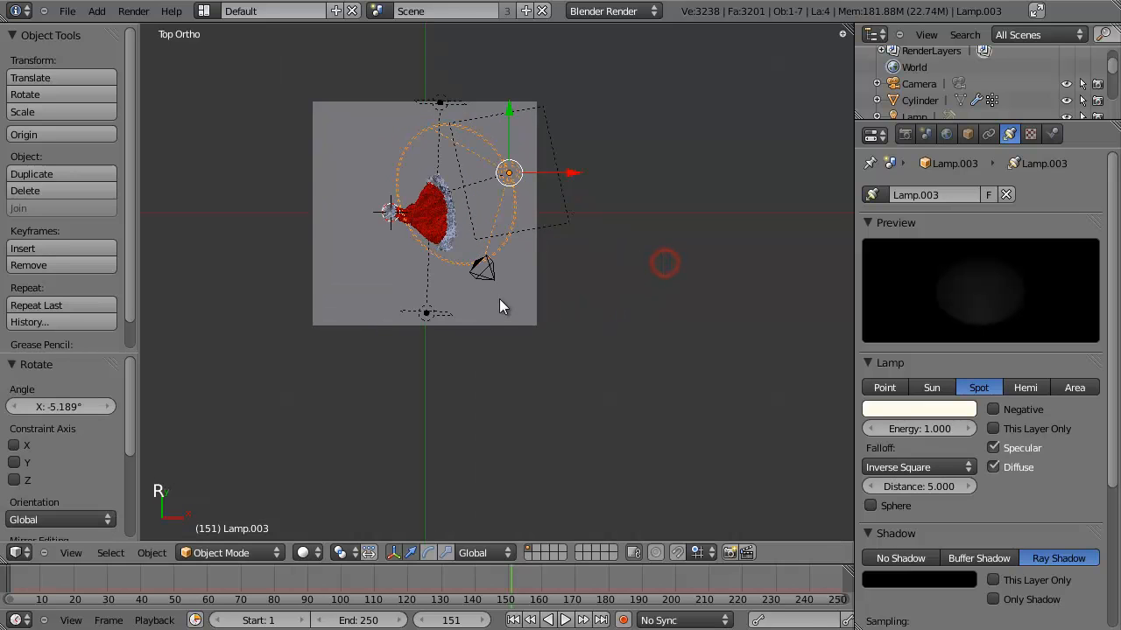
Set the spot lamp's distance to 10
{"action": "key", "text": "KP_1"}
{"action": "left_click", "coordinate": [925, 485]}
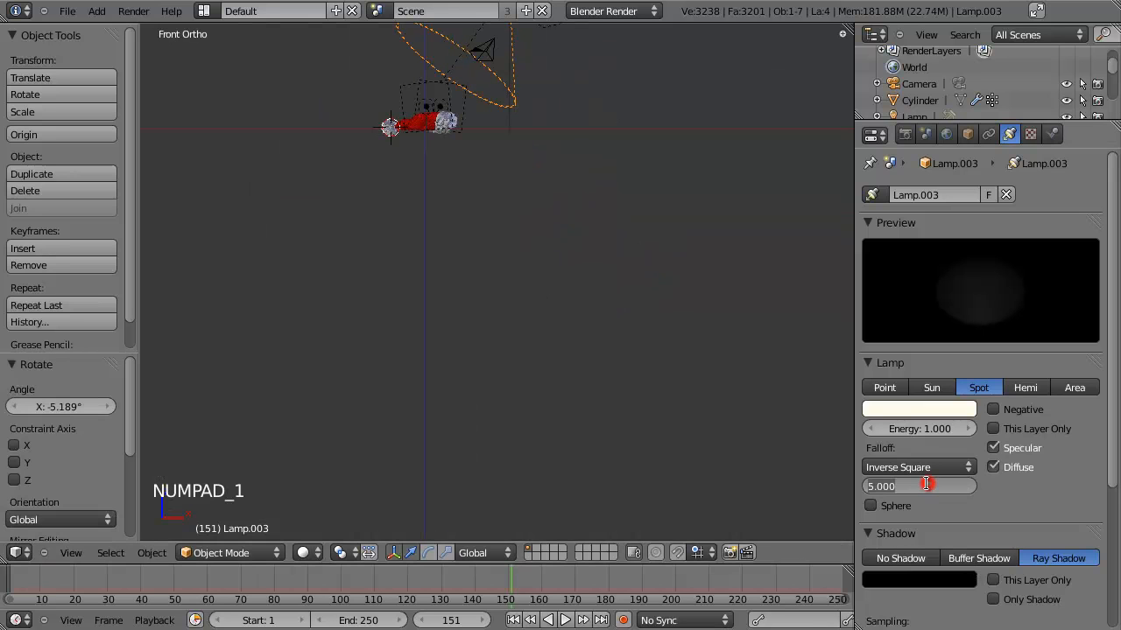
{"action": "type", "text": "10"}
{"action": "key", "text": "Return"}
Narrow the spot lamp's cone to a size of 36°
{"action": "middle_click_drag", "start_coordinate": [554, 261], "coordinate": [822, 386]}
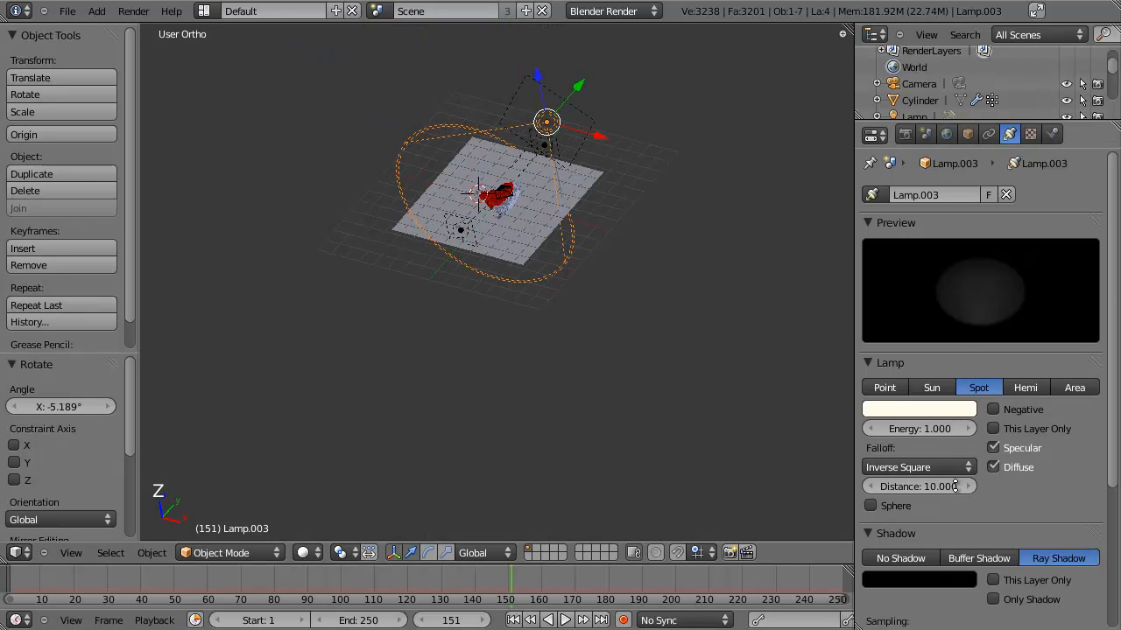
{"action": "scroll", "coordinate": [980, 394], "scroll_direction": "down", "scroll_amount": 5}
{"action": "scroll", "coordinate": [943, 484], "scroll_direction": "down", "scroll_amount": 2}
{"action": "left_click_drag", "start_coordinate": [926, 536], "coordinate": [870, 549]}
{"action": "middle_click_drag", "start_coordinate": [595, 238], "coordinate": [585, 350]}
{"action": "scroll", "coordinate": [586, 355], "scroll_direction": "up", "scroll_amount": 2}
{"action": "left_click", "coordinate": [919, 534]}
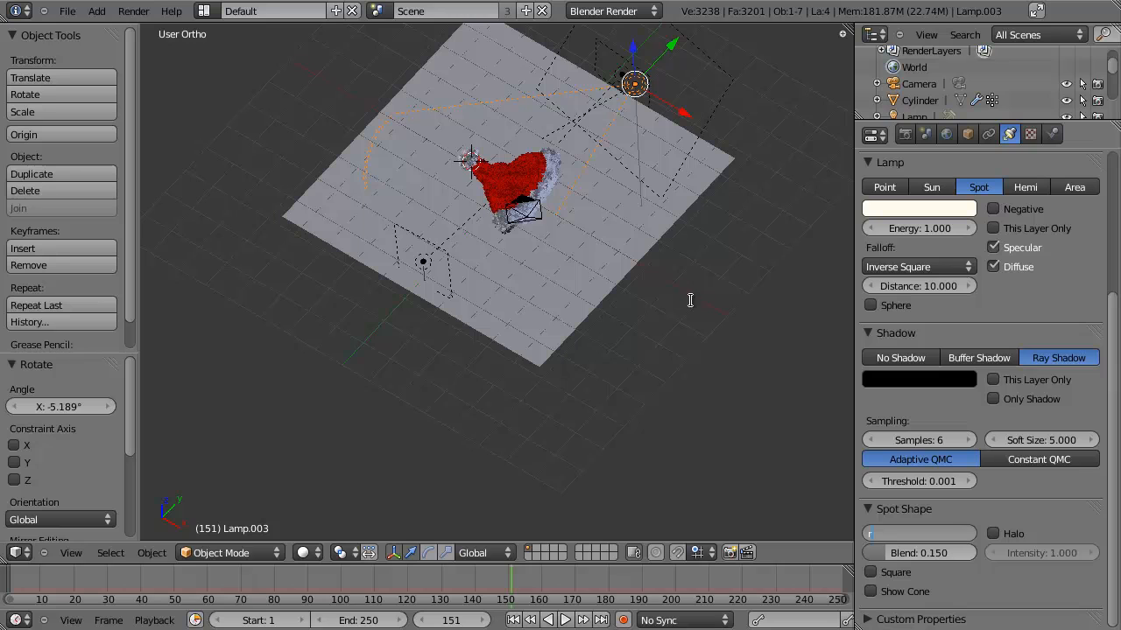
{"action": "left_click", "coordinate": [668, 276]}
Rotate the spot lamp about -2.6 degrees and turn on the display of its cone
{"action": "key", "text": "r"}
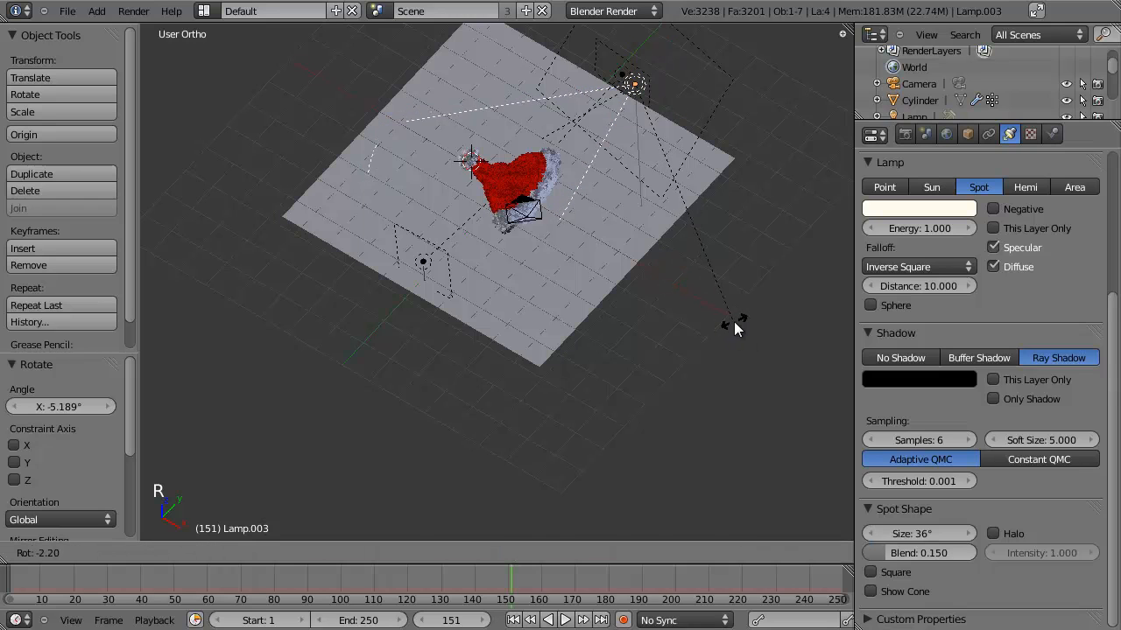
{"action": "left_click", "coordinate": [732, 321]}
{"action": "left_click", "coordinate": [901, 592]}
{"action": "scroll", "coordinate": [595, 205], "scroll_direction": "up", "scroll_amount": 1}
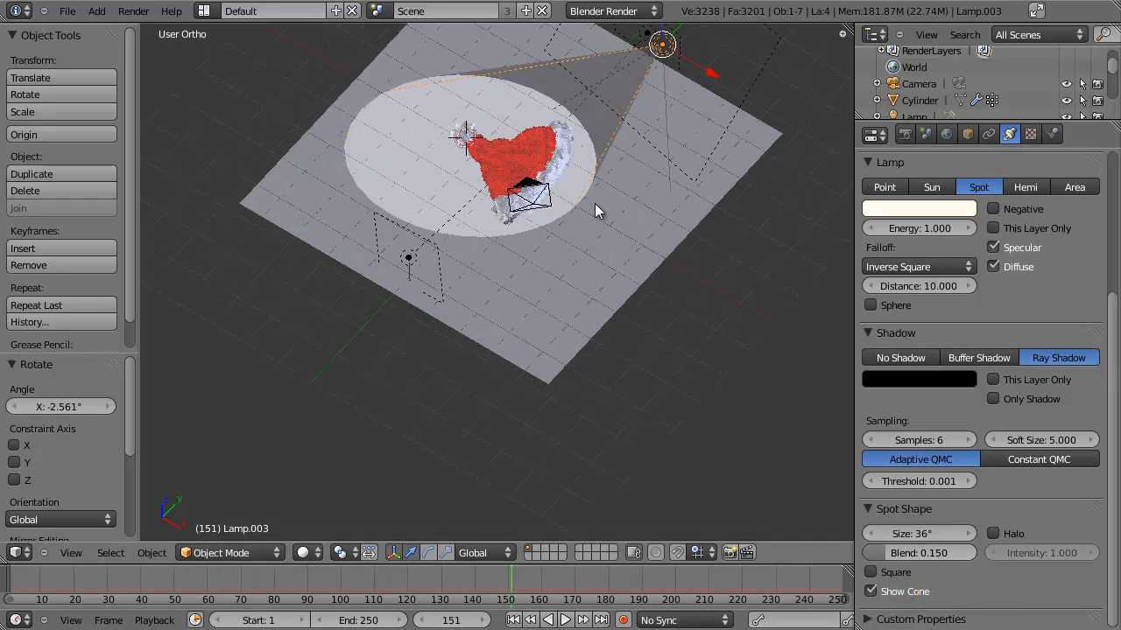
Rotate the spot lamp about -3.1 degrees in the angled view to aim its cone at the hat
{"action": "middle_click_drag", "start_coordinate": [595, 205], "coordinate": [594, 261], "text": "shift"}
{"action": "key", "text": "r"}
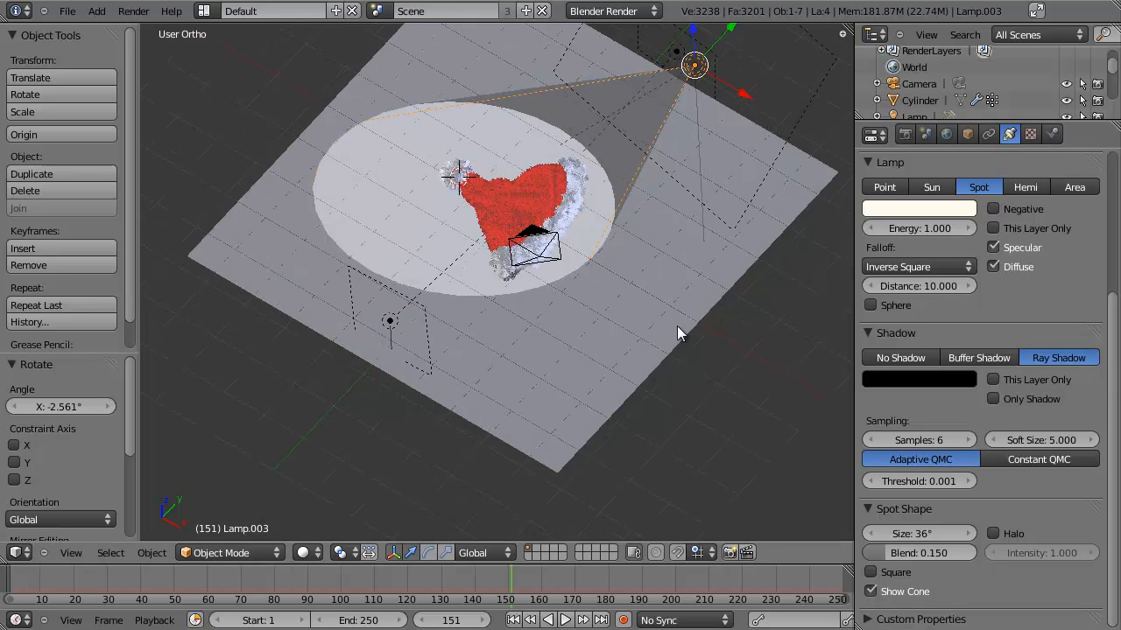
{"action": "left_click", "coordinate": [695, 326]}
{"action": "middle_click_drag", "start_coordinate": [695, 327], "coordinate": [640, 337]}
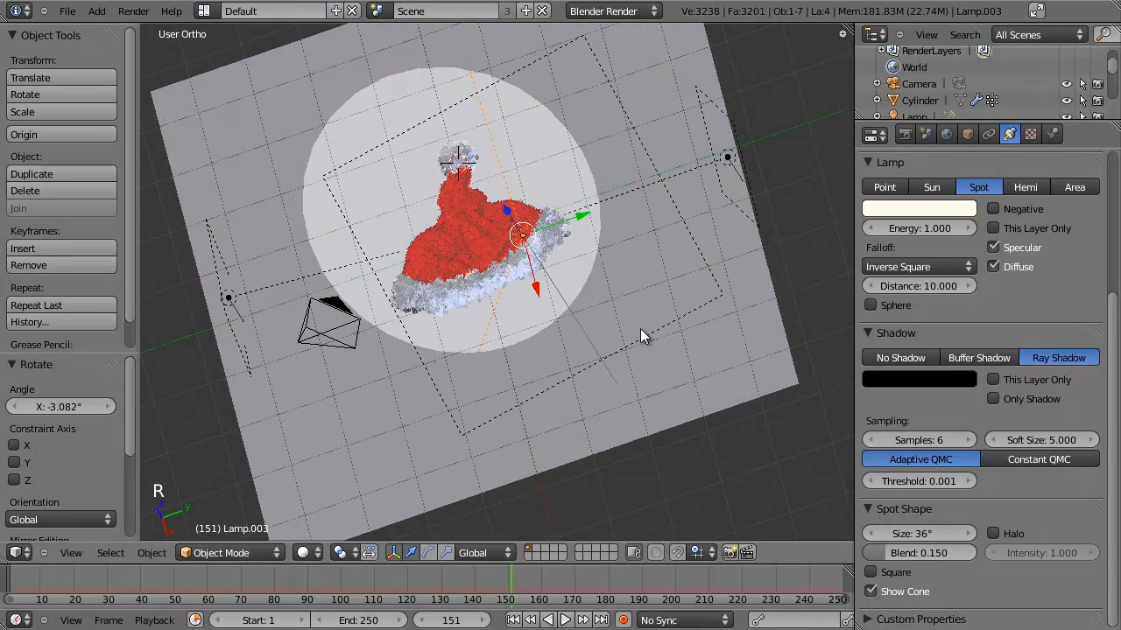
Rotate the spot lamp about 0.5 degrees in the top view and about -1.1 degrees in the front view
{"action": "key", "text": "KP_7"}
{"action": "key", "text": "r"}
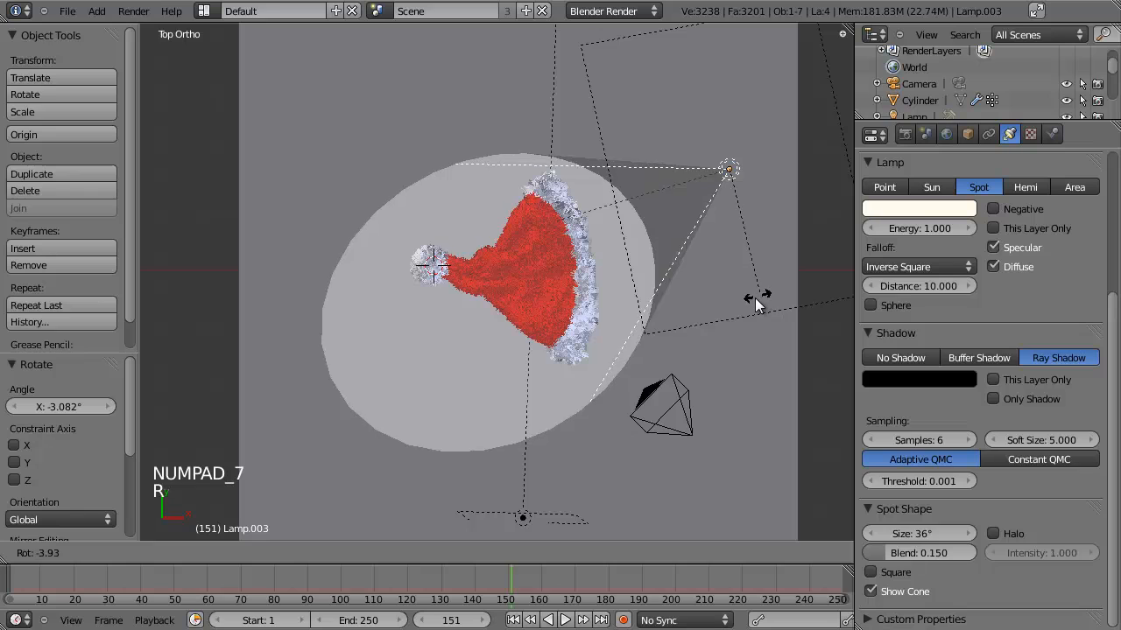
{"action": "left_click", "coordinate": [754, 299]}
{"action": "key", "text": "KP_1"}
{"action": "key", "text": "r"}
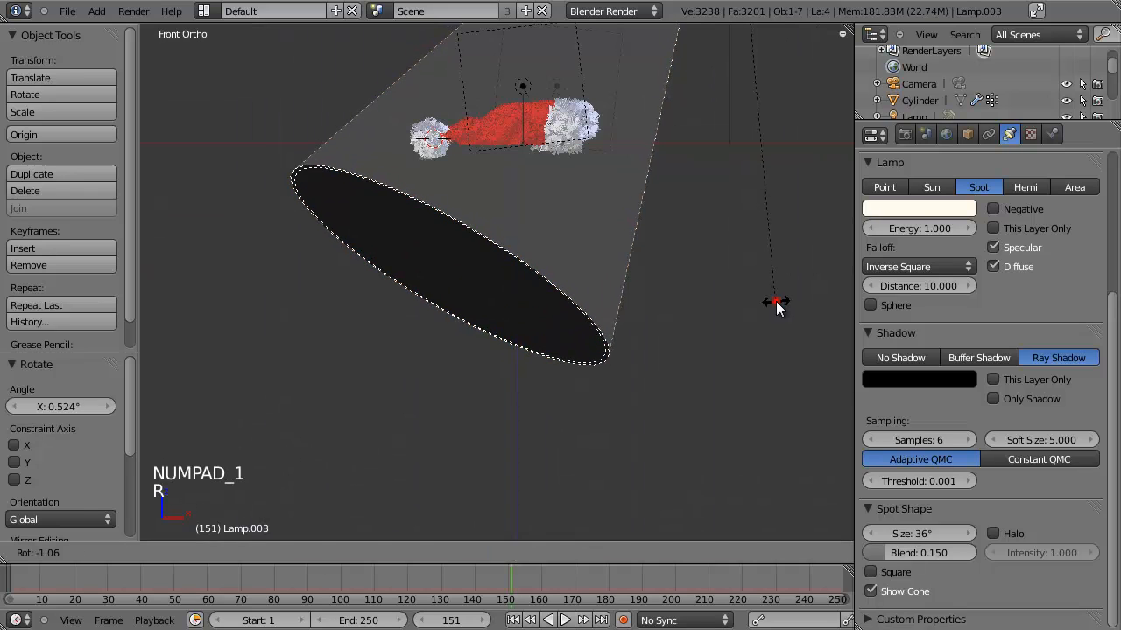
{"action": "left_click", "coordinate": [776, 301]}
Rotate the spot lamp a further -3.1 degrees or so in an angled view to centre the cone around the hat
{"action": "middle_click_drag", "start_coordinate": [776, 301], "coordinate": [723, 299]}
{"action": "key", "text": "r"}
{"action": "left_click", "coordinate": [727, 300]}
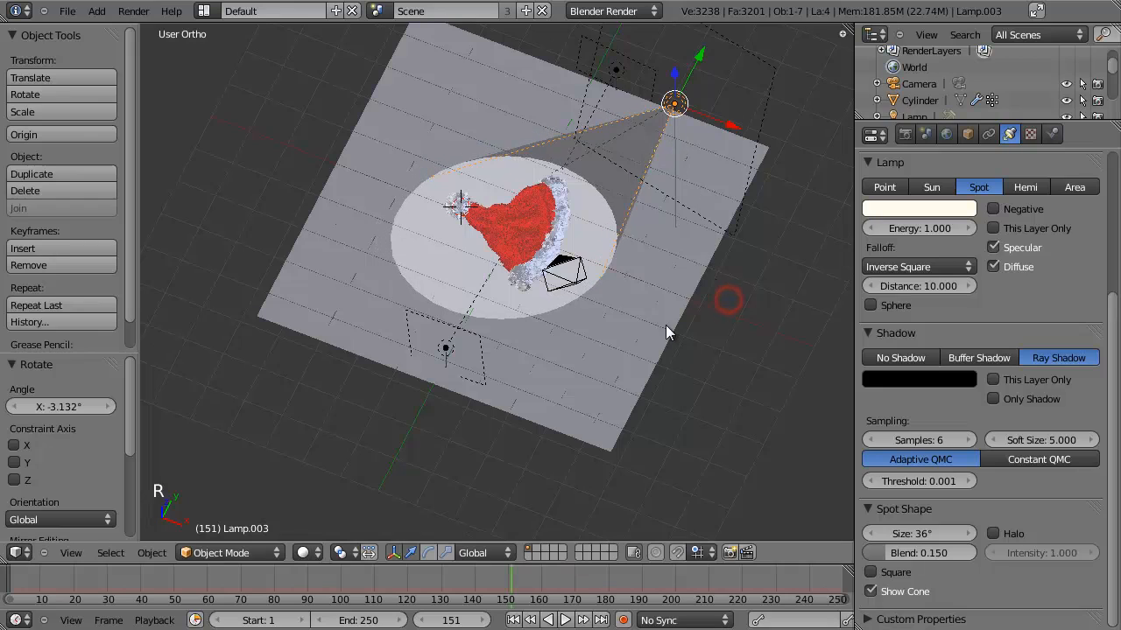
Make the spot lamp cast only shadow and switch its shadow type to Buffer Shadow
{"action": "middle_click_drag", "start_coordinate": [665, 325], "coordinate": [800, 266]}
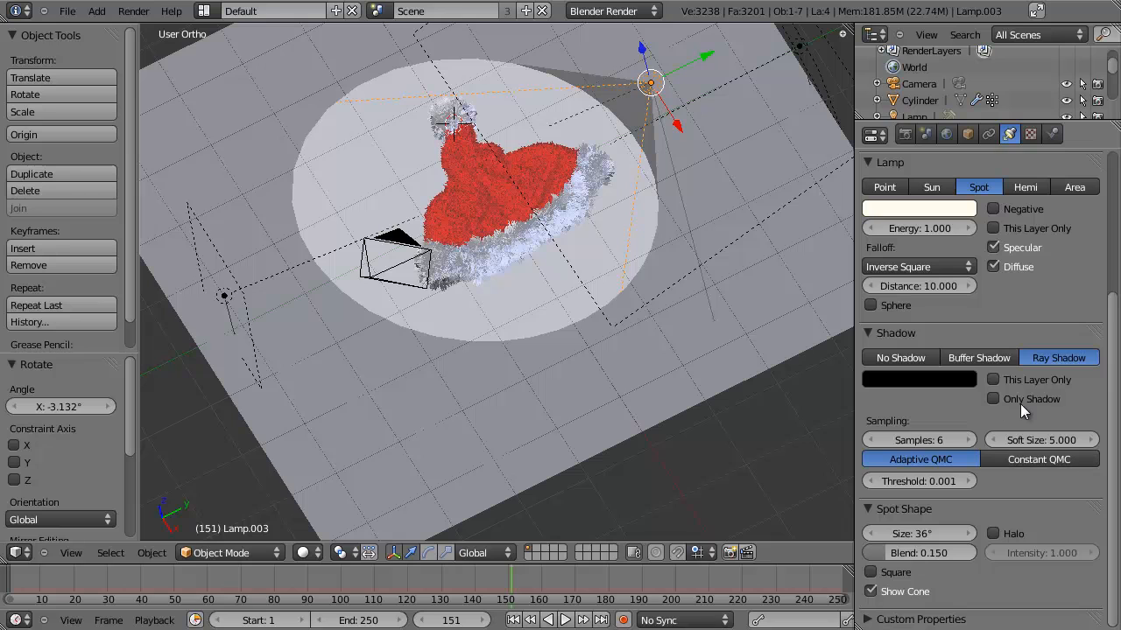
{"action": "left_click", "coordinate": [993, 399]}
{"action": "scroll", "coordinate": [1030, 552], "scroll_direction": "up", "scroll_amount": 5}
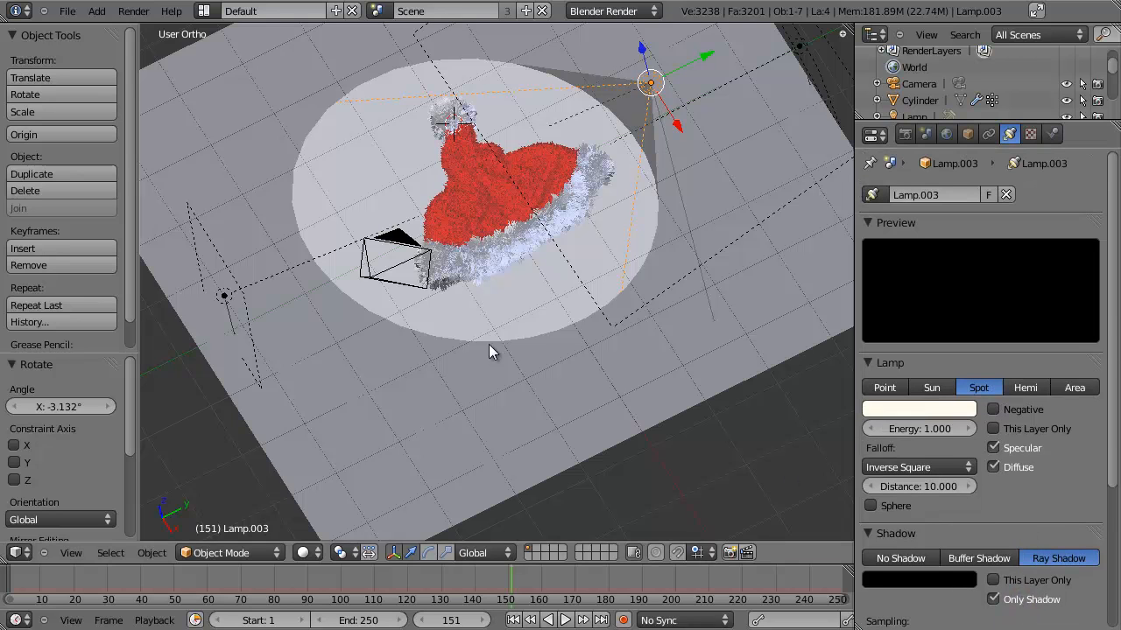
{"action": "scroll", "coordinate": [526, 306], "scroll_direction": "down", "scroll_amount": 2}
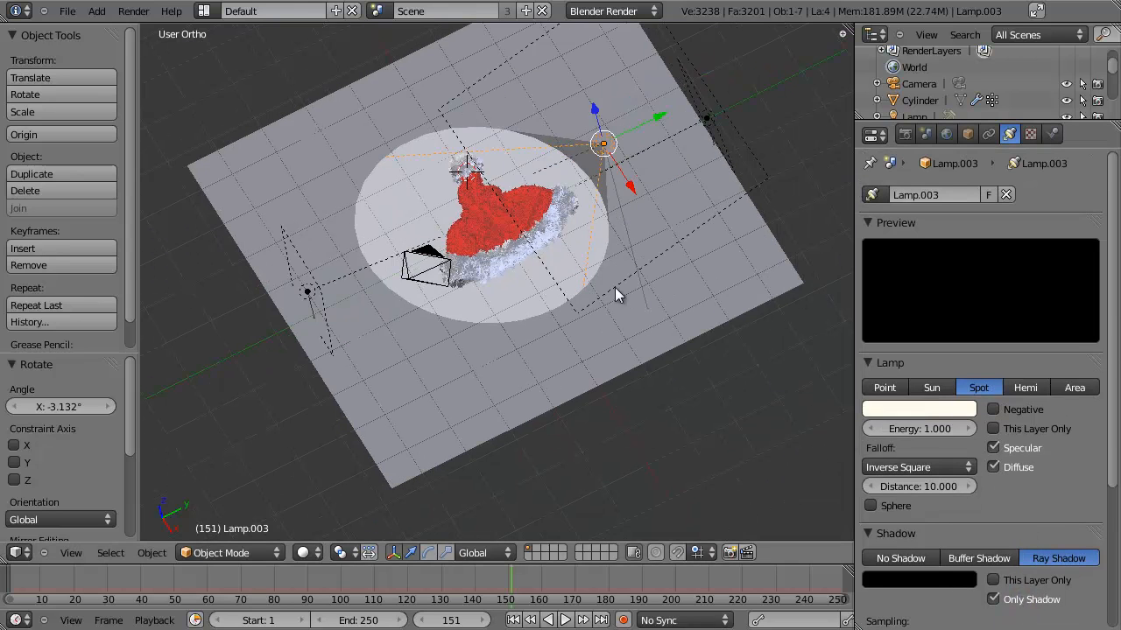
{"action": "scroll", "coordinate": [1025, 402], "scroll_direction": "down", "scroll_amount": 5}
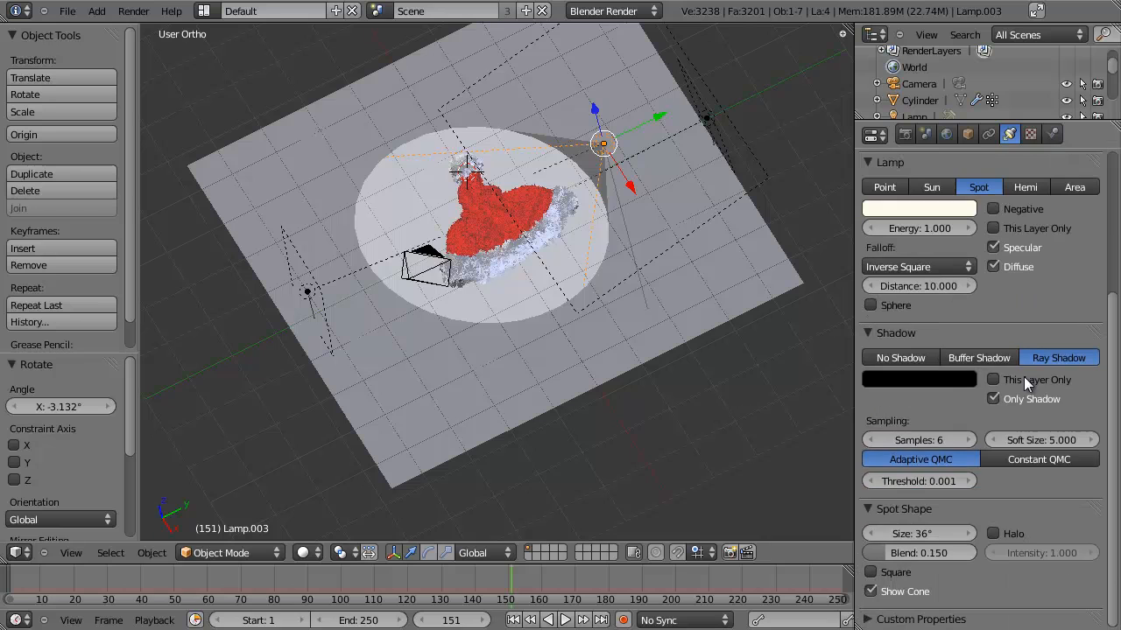
{"action": "left_click", "coordinate": [980, 360]}
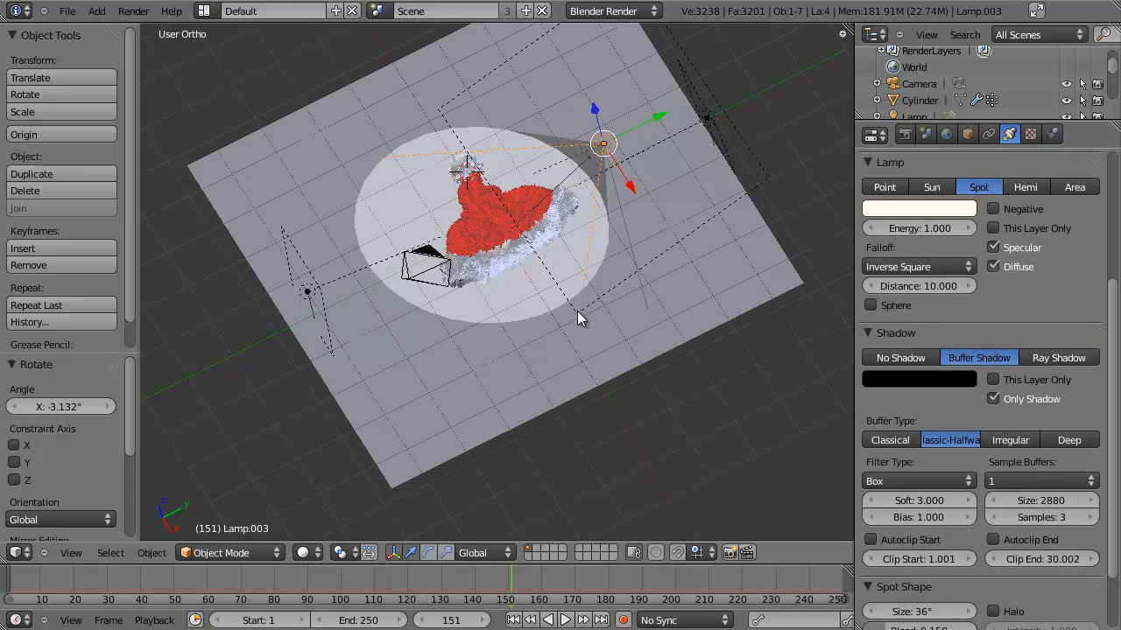
Set the spot lamp's energy to 2 and look through the scene camera
{"action": "scroll", "coordinate": [577, 311], "scroll_direction": "up", "scroll_amount": 4}
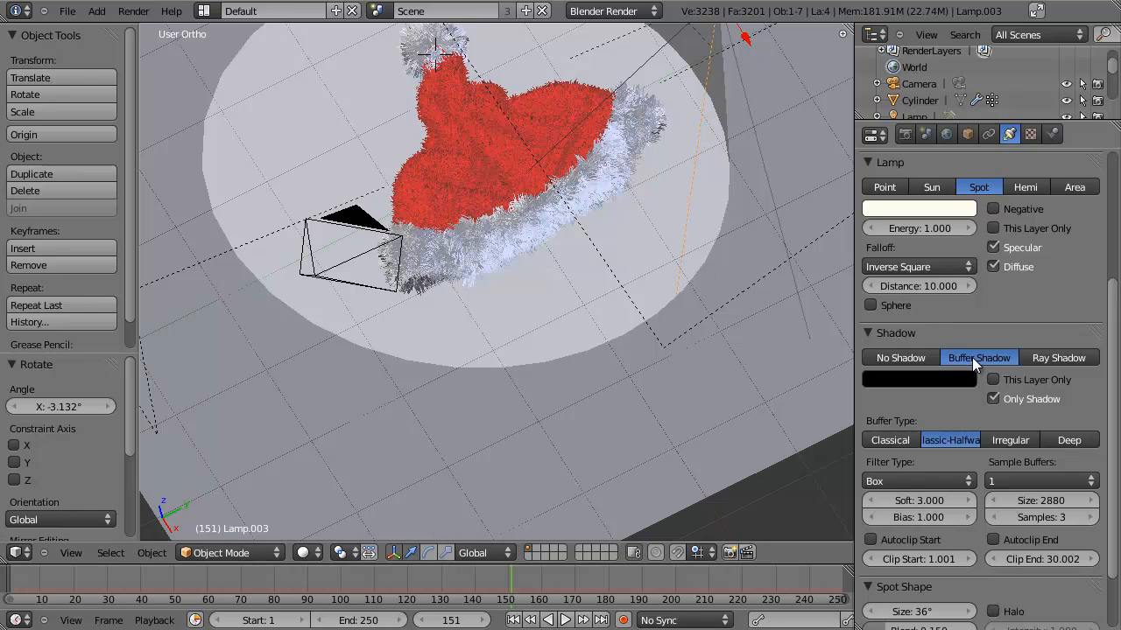
{"action": "middle_click_drag", "start_coordinate": [1004, 309], "coordinate": [1003, 232]}
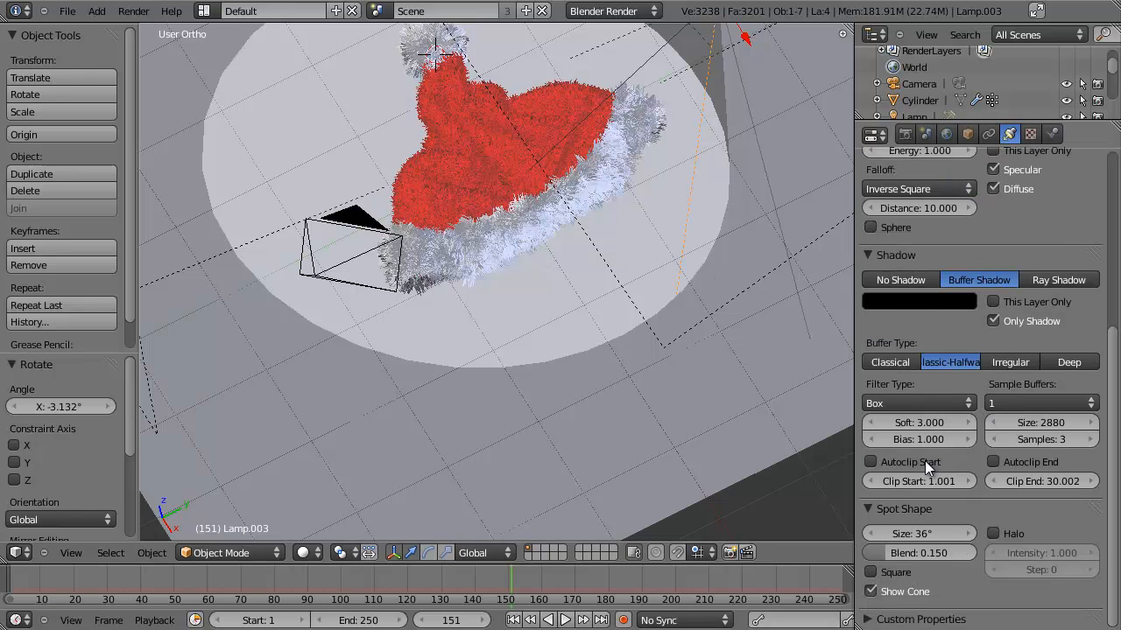
{"action": "scroll", "coordinate": [973, 514], "scroll_direction": "up", "scroll_amount": 6}
{"action": "scroll", "coordinate": [648, 184], "scroll_direction": "down", "scroll_amount": 2}
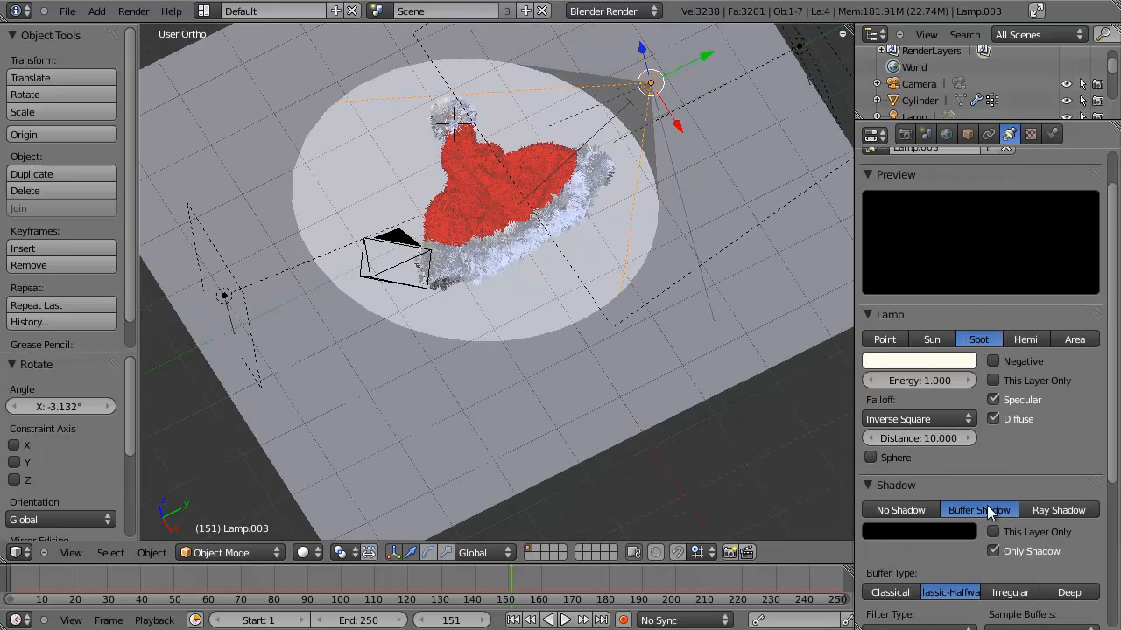
{"action": "scroll", "coordinate": [498, 254], "scroll_direction": "up", "scroll_amount": 4}
{"action": "key", "text": "KP_0"}
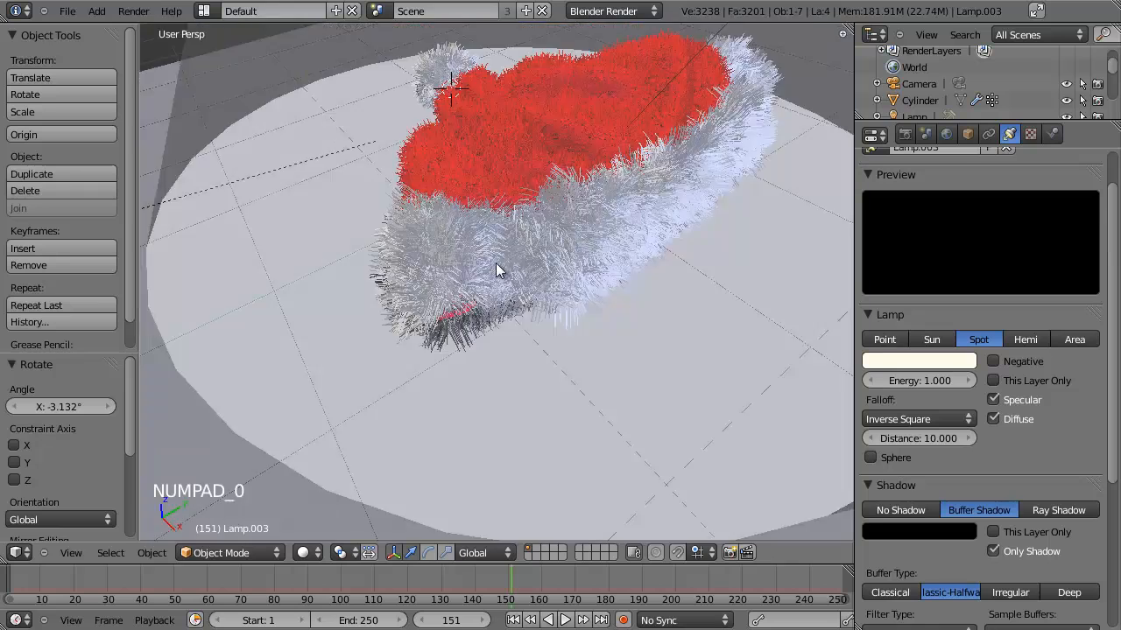
{"action": "left_click", "coordinate": [922, 378]}
{"action": "type", "text": "2"}
{"action": "key", "text": "Return"}
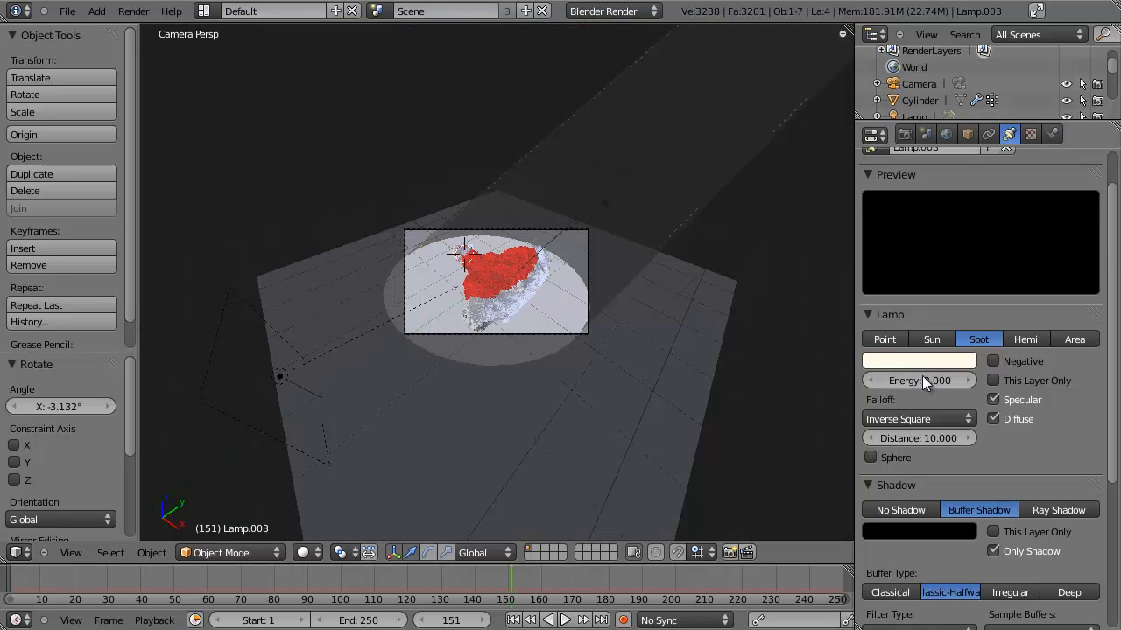
Add a new material to the ground plane beneath the hat
{"action": "right_click", "coordinate": [349, 266]}
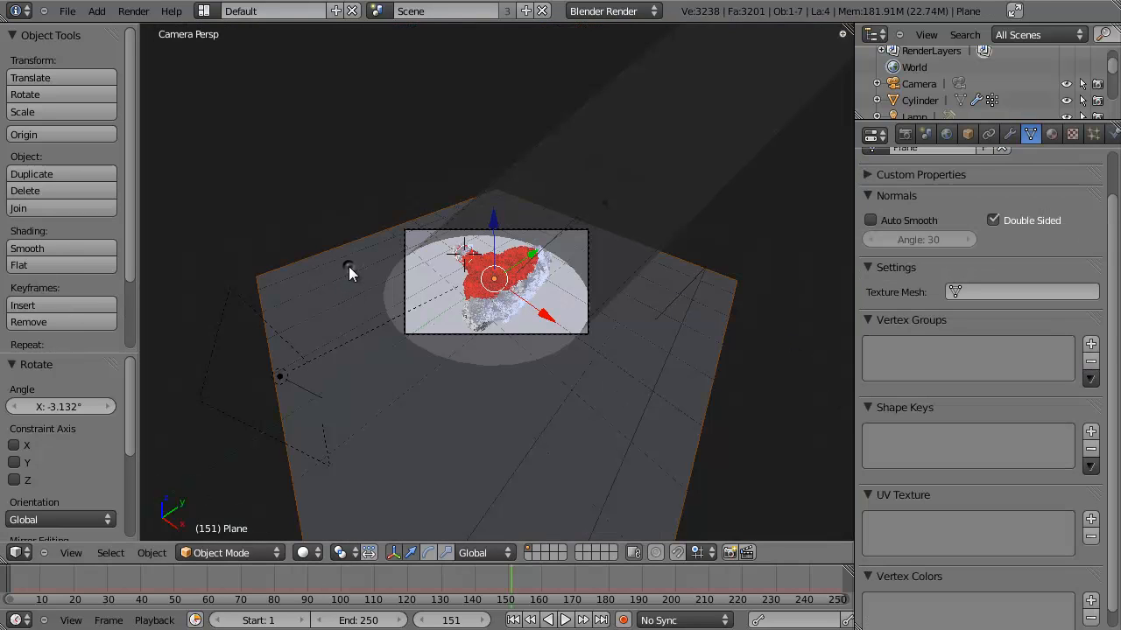
{"action": "left_click", "coordinate": [1050, 133]}
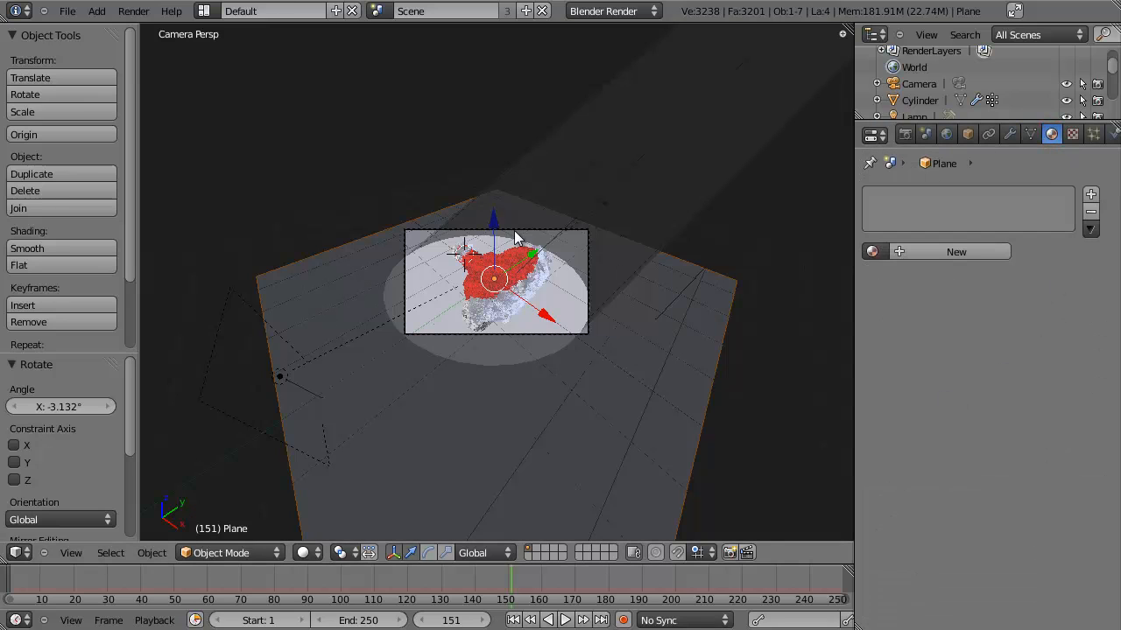
{"action": "left_click", "coordinate": [934, 251]}
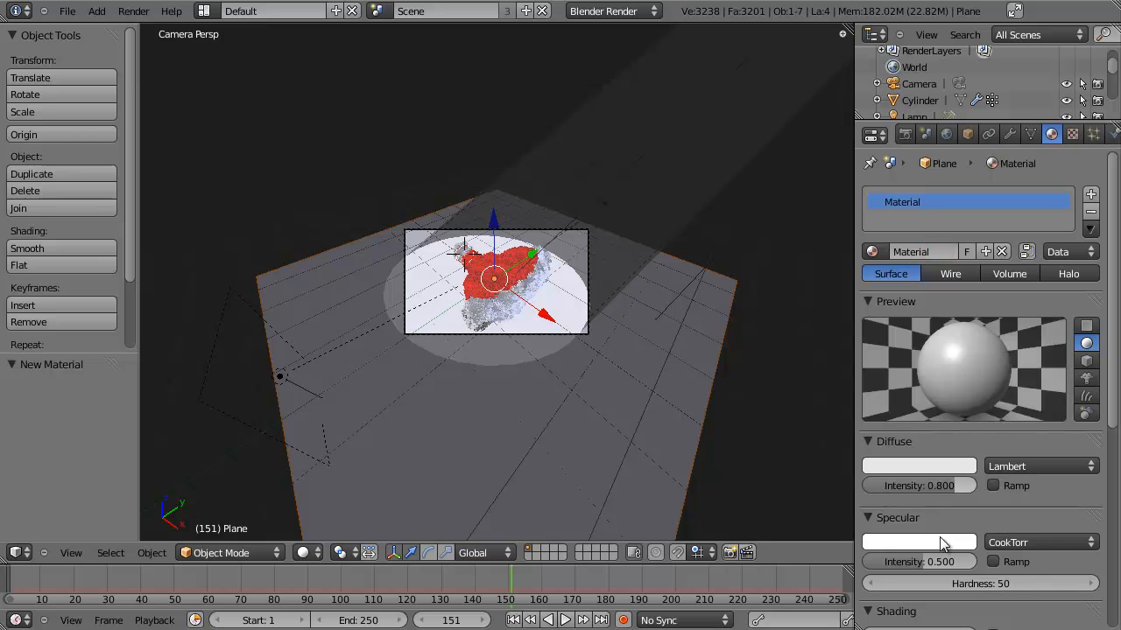
Darken the plane material's diffuse colour to dark grey and set its specular intensity to 0
{"action": "left_click", "coordinate": [929, 469]}
{"action": "left_click_drag", "start_coordinate": [966, 300], "coordinate": [959, 330]}
{"action": "left_click_drag", "start_coordinate": [941, 560], "coordinate": [875, 562]}
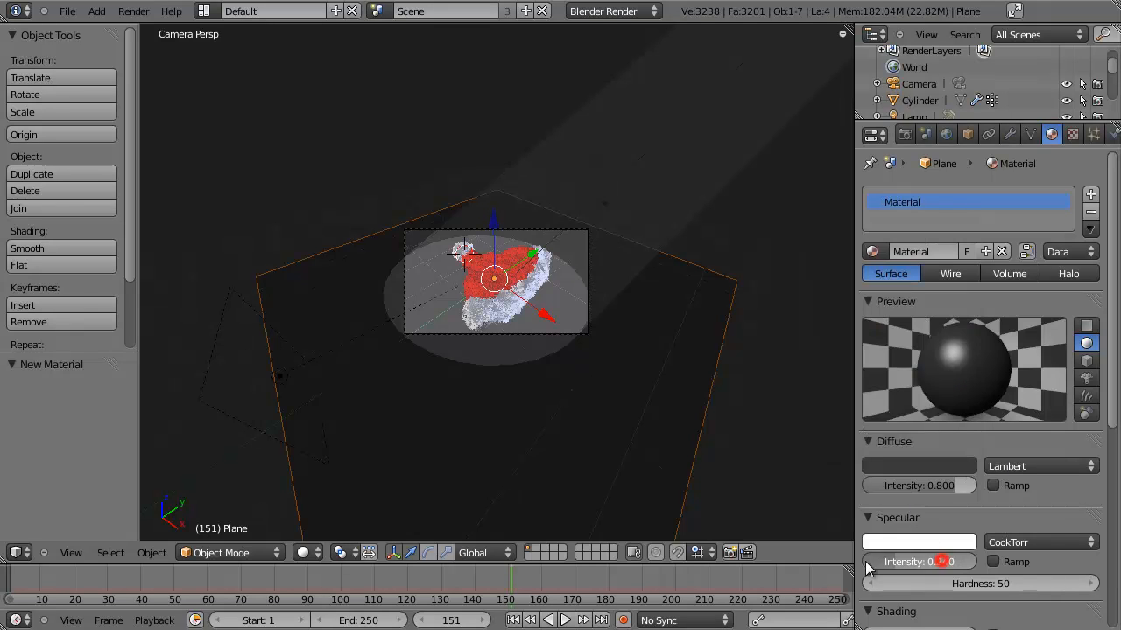
Save the file and render the hat scene from the camera
{"action": "scroll", "coordinate": [676, 397], "scroll_direction": "up", "scroll_amount": 2}
{"action": "scroll", "coordinate": [676, 405], "scroll_direction": "up", "scroll_amount": 5}
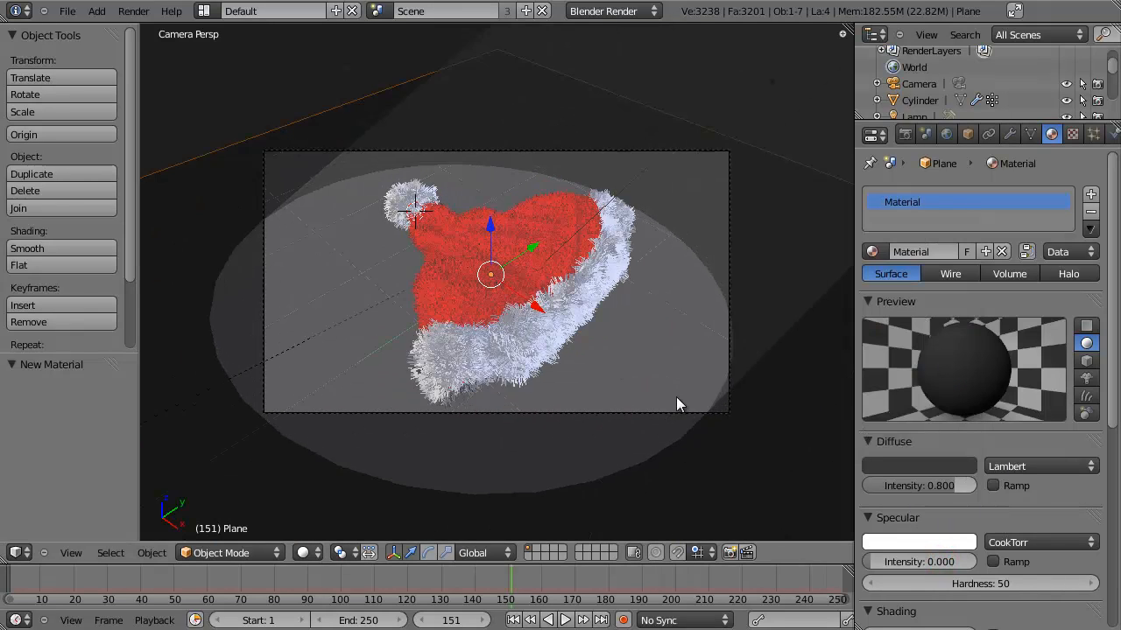
{"action": "key", "text": "ctrl+s"}
{"action": "key", "text": "F12"}
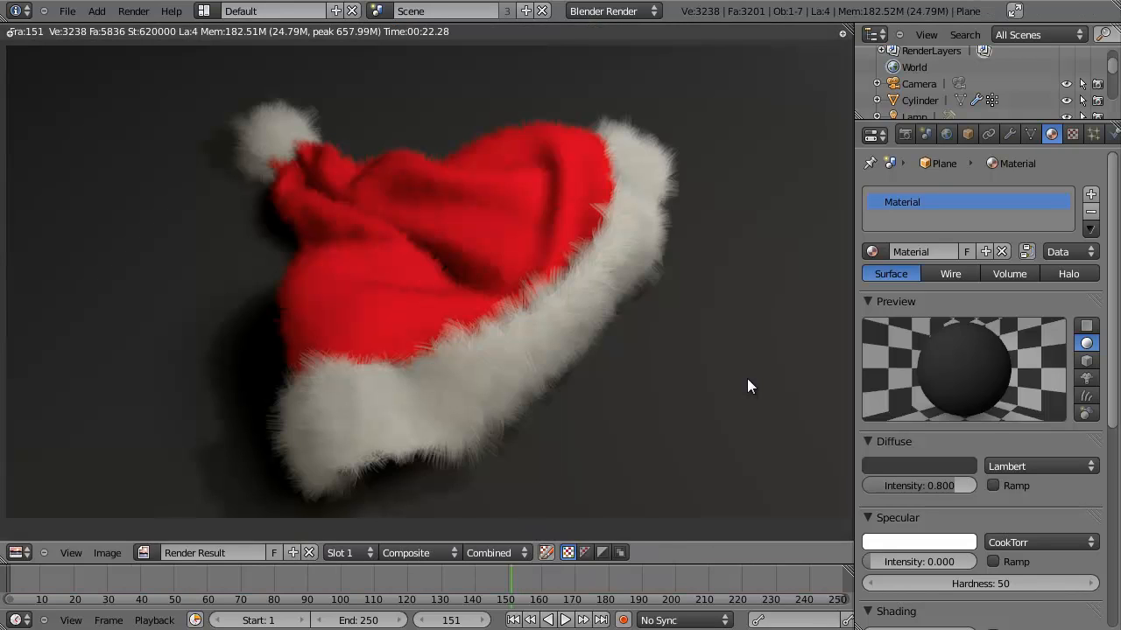
Examine the rendered hat's red fur, white trim and shadows from close up and farther away, and close the render
{"action": "scroll", "coordinate": [613, 416], "scroll_direction": "up", "scroll_amount": 5}
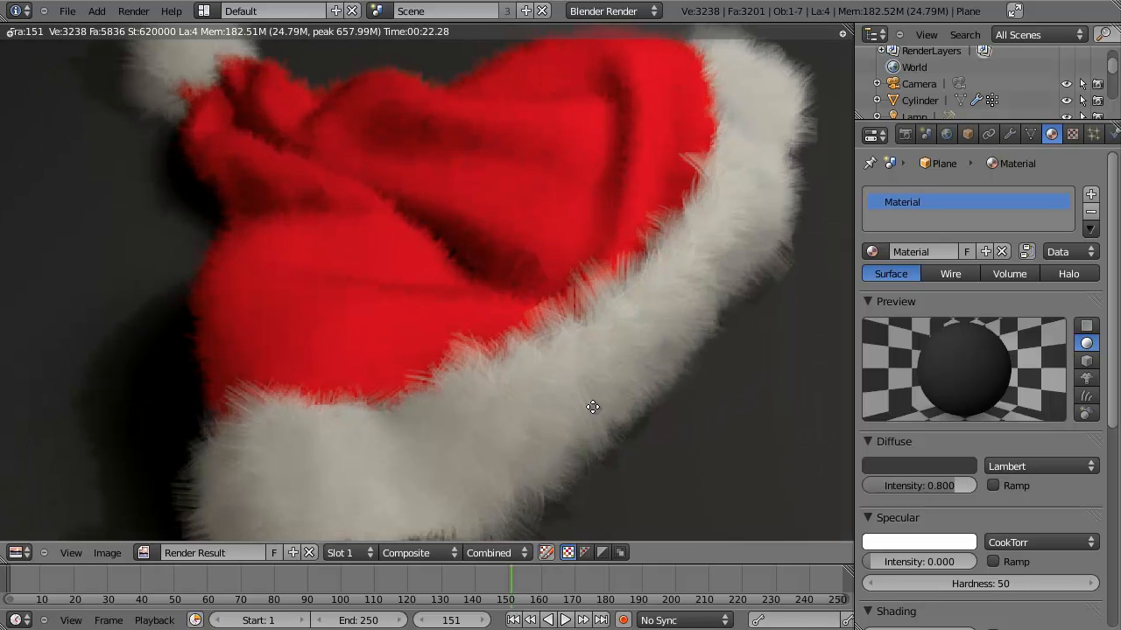
{"action": "scroll", "coordinate": [587, 348], "scroll_direction": "down", "scroll_amount": 5}
{"action": "scroll", "coordinate": [548, 335], "scroll_direction": "up", "scroll_amount": 3}
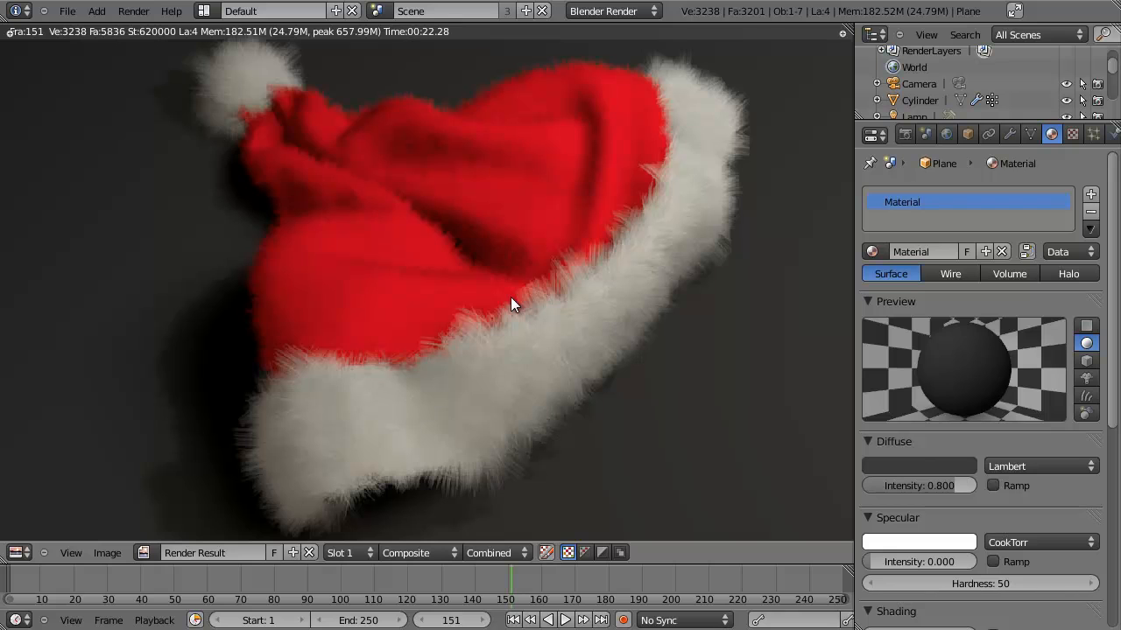
{"action": "scroll", "coordinate": [512, 328], "scroll_direction": "up", "scroll_amount": 3}
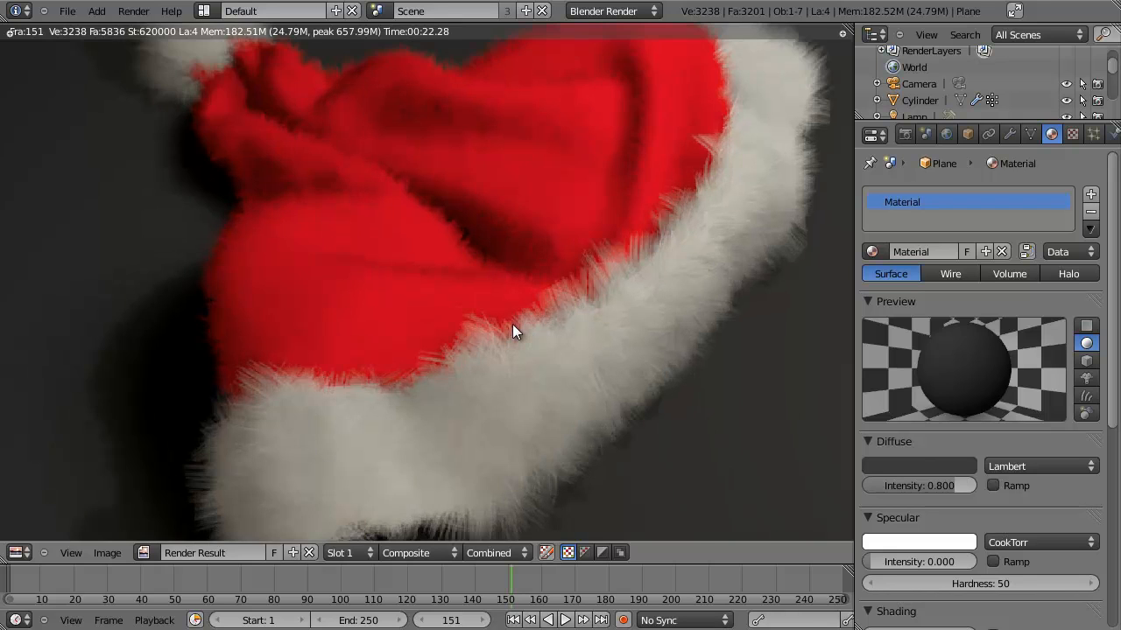
{"action": "scroll", "coordinate": [503, 394], "scroll_direction": "down", "scroll_amount": 5}
{"action": "middle_click_drag", "start_coordinate": [500, 417], "coordinate": [486, 370]}
{"action": "scroll", "coordinate": [483, 372], "scroll_direction": "up", "scroll_amount": 5}
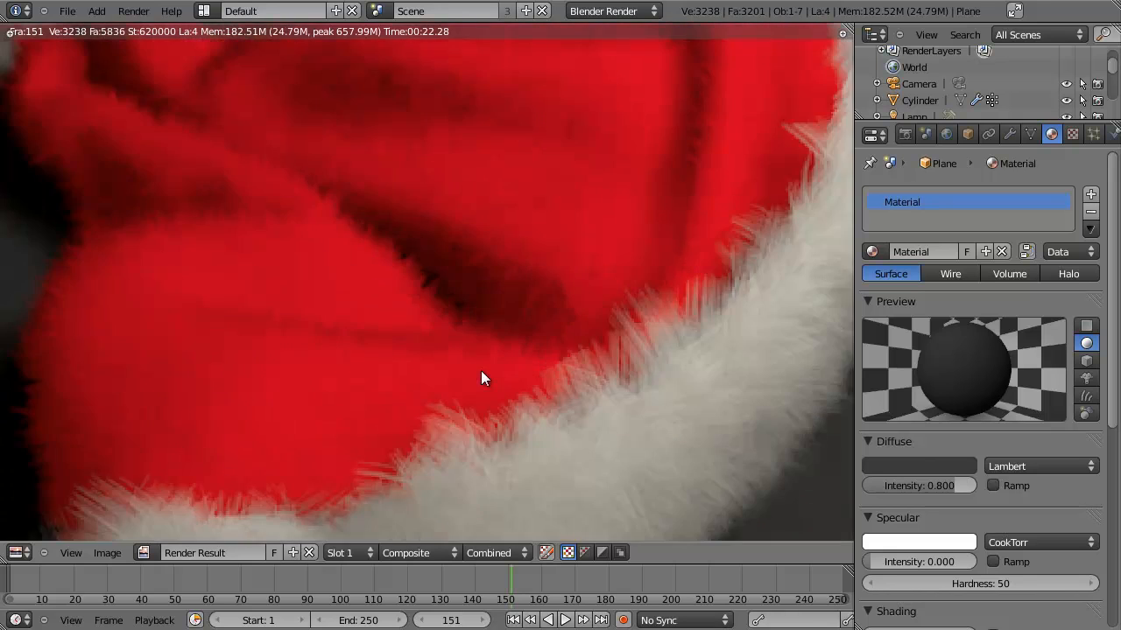
{"action": "scroll", "coordinate": [463, 346], "scroll_direction": "down", "scroll_amount": 4}
{"action": "scroll", "coordinate": [482, 370], "scroll_direction": "up", "scroll_amount": 2}
{"action": "scroll", "coordinate": [472, 369], "scroll_direction": "up", "scroll_amount": 2}
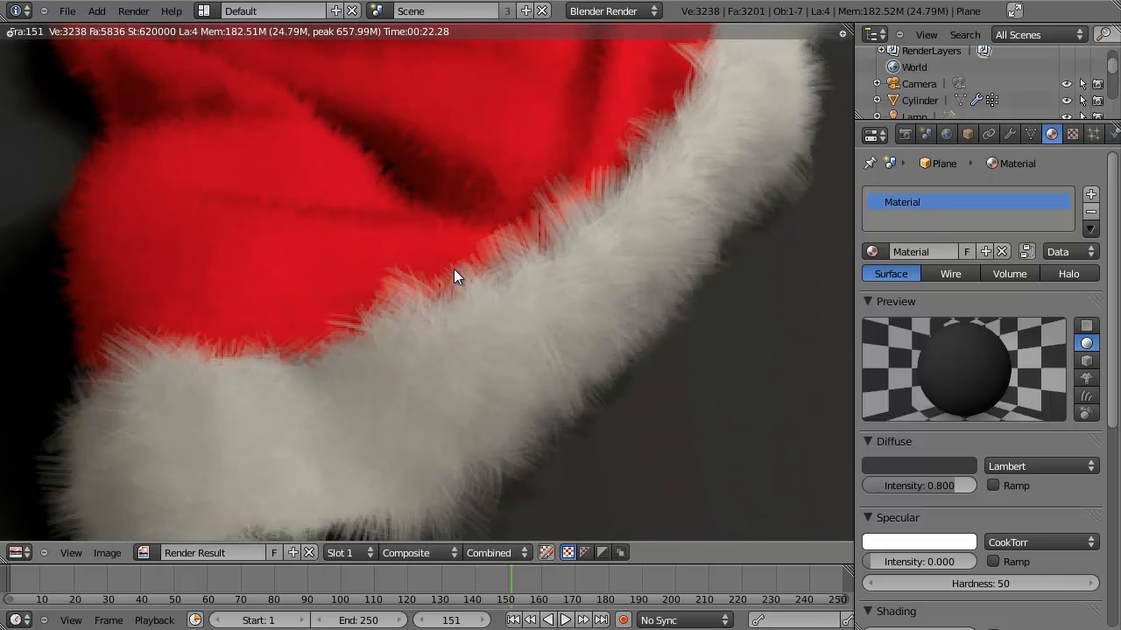
{"action": "scroll", "coordinate": [535, 260], "scroll_direction": "up", "scroll_amount": 1}
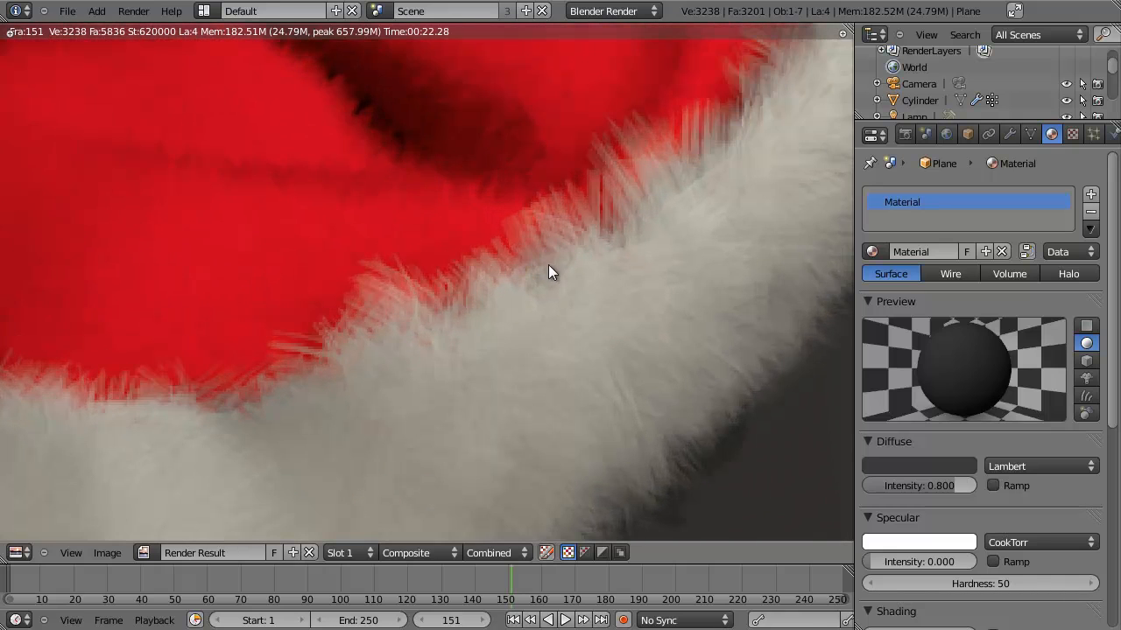
{"action": "scroll", "coordinate": [543, 228], "scroll_direction": "down", "scroll_amount": 4}
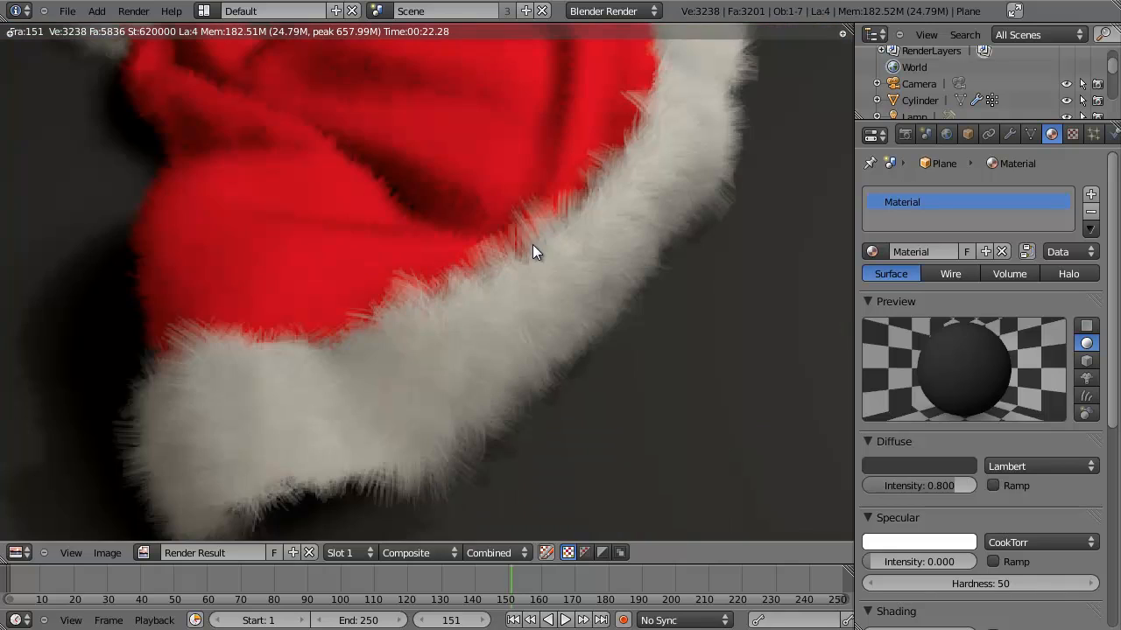
{"action": "scroll", "coordinate": [499, 315], "scroll_direction": "up", "scroll_amount": 2}
{"action": "middle_click_drag", "start_coordinate": [430, 234], "coordinate": [410, 328]}
{"action": "middle_click_drag", "start_coordinate": [483, 193], "coordinate": [319, 290]}
{"action": "scroll", "coordinate": [438, 323], "scroll_direction": "up", "scroll_amount": 4}
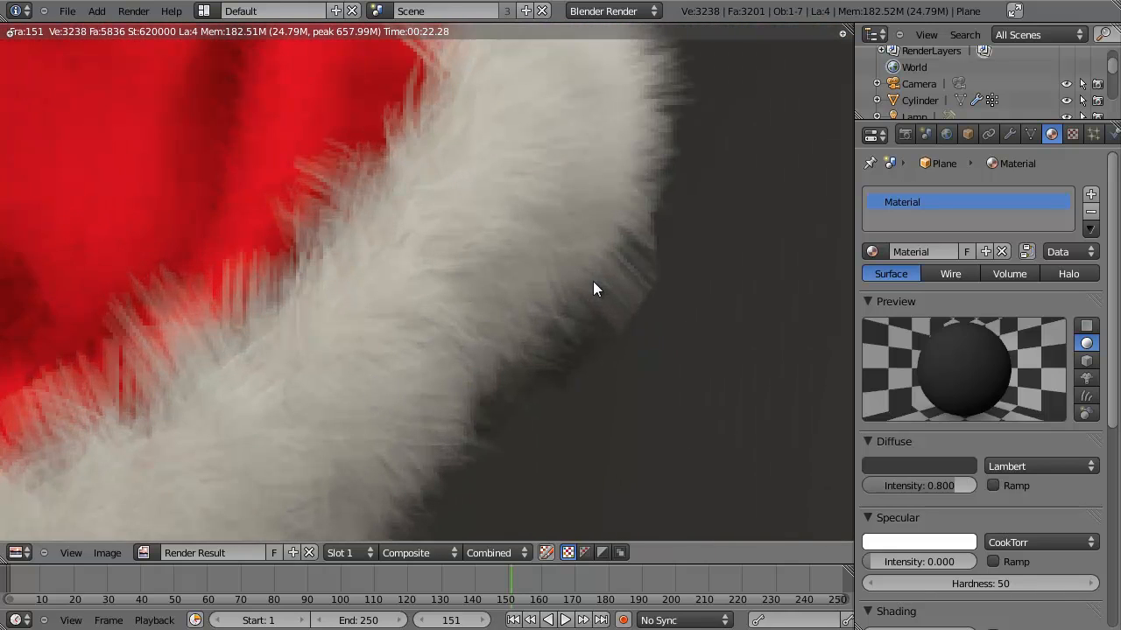
{"action": "scroll", "coordinate": [541, 326], "scroll_direction": "down", "scroll_amount": 2}
{"action": "key", "text": "Escape"}
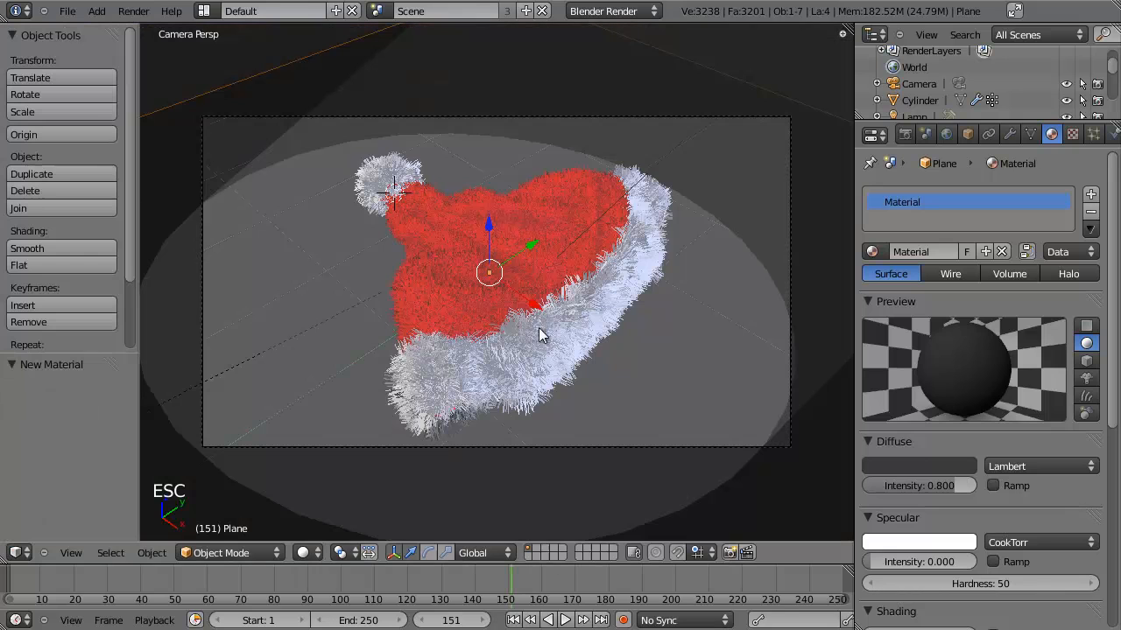
Add a new texture of type Blend to the Santa hat's White material
{"action": "right_click", "coordinate": [547, 229]}
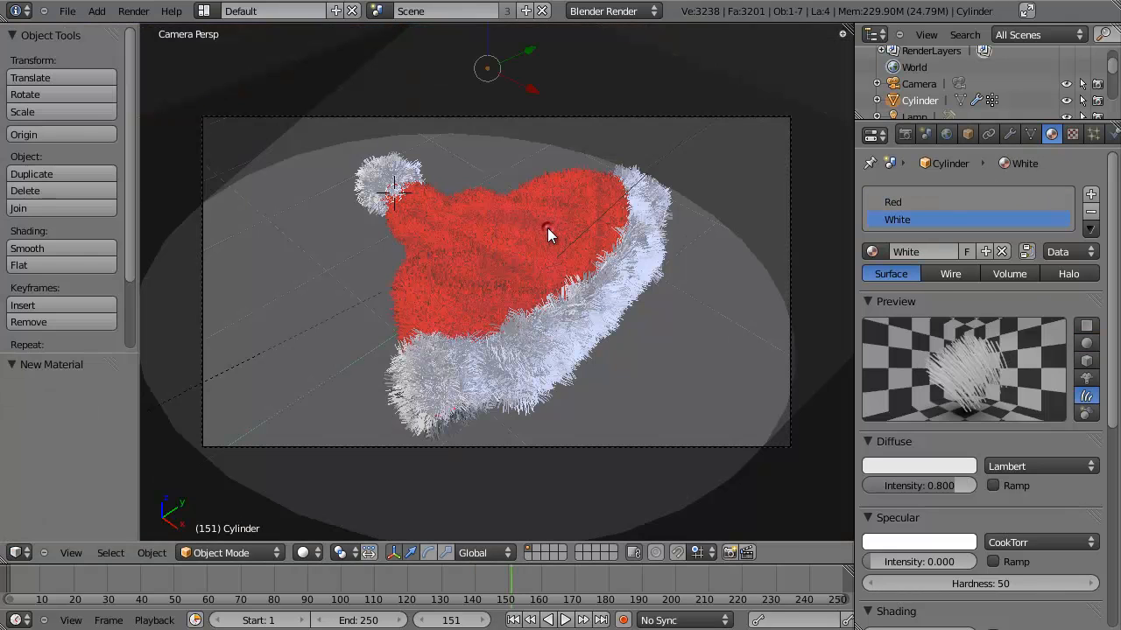
{"action": "left_click", "coordinate": [1073, 133]}
{"action": "left_click", "coordinate": [937, 299]}
{"action": "left_click", "coordinate": [973, 320]}
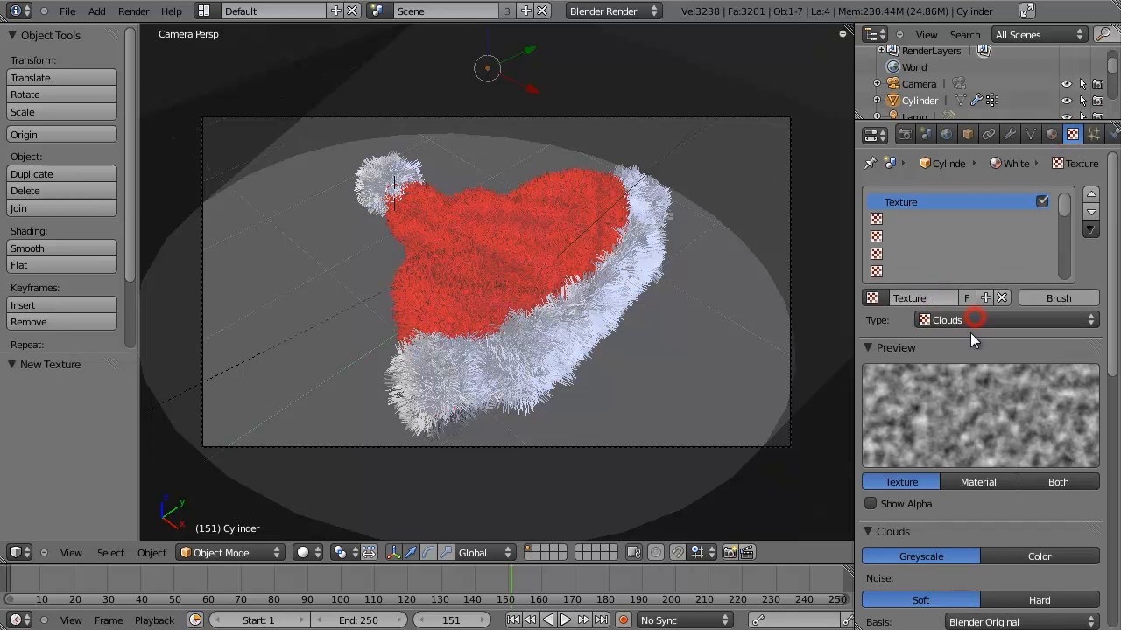
{"action": "left_click", "coordinate": [952, 270]}
{"action": "left_click", "coordinate": [953, 317]}
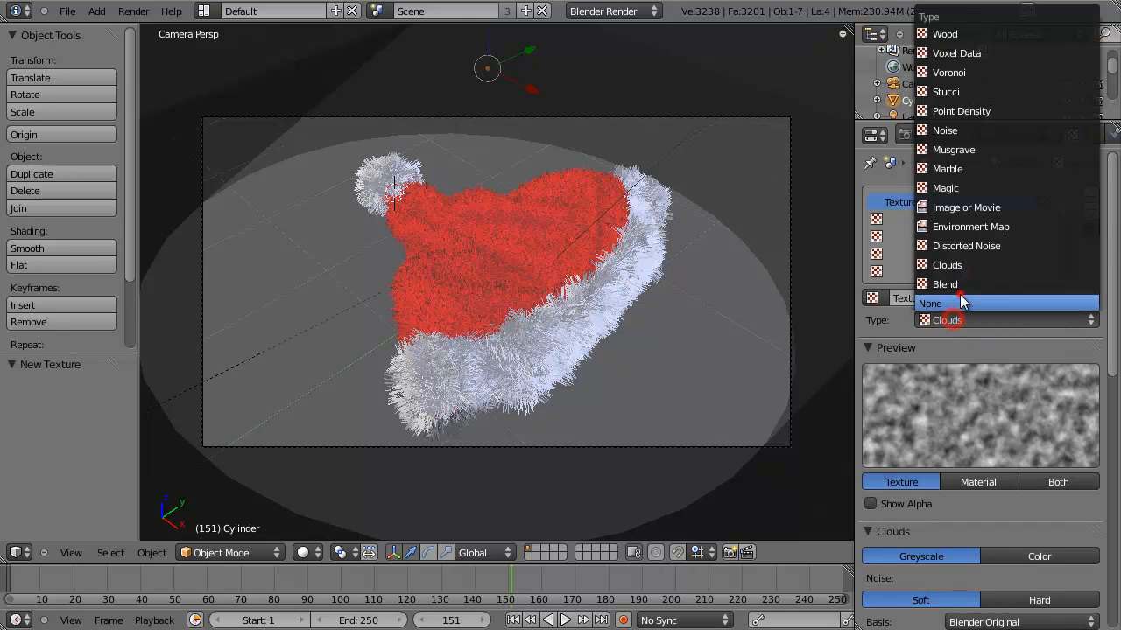
{"action": "left_click", "coordinate": [959, 303]}
{"action": "left_click", "coordinate": [956, 321]}
{"action": "left_click", "coordinate": [946, 285]}
Enable the colour ramp on the blend texture and flip it so it runs from white to transparent black
{"action": "scroll", "coordinate": [895, 329], "scroll_direction": "down", "scroll_amount": 5}
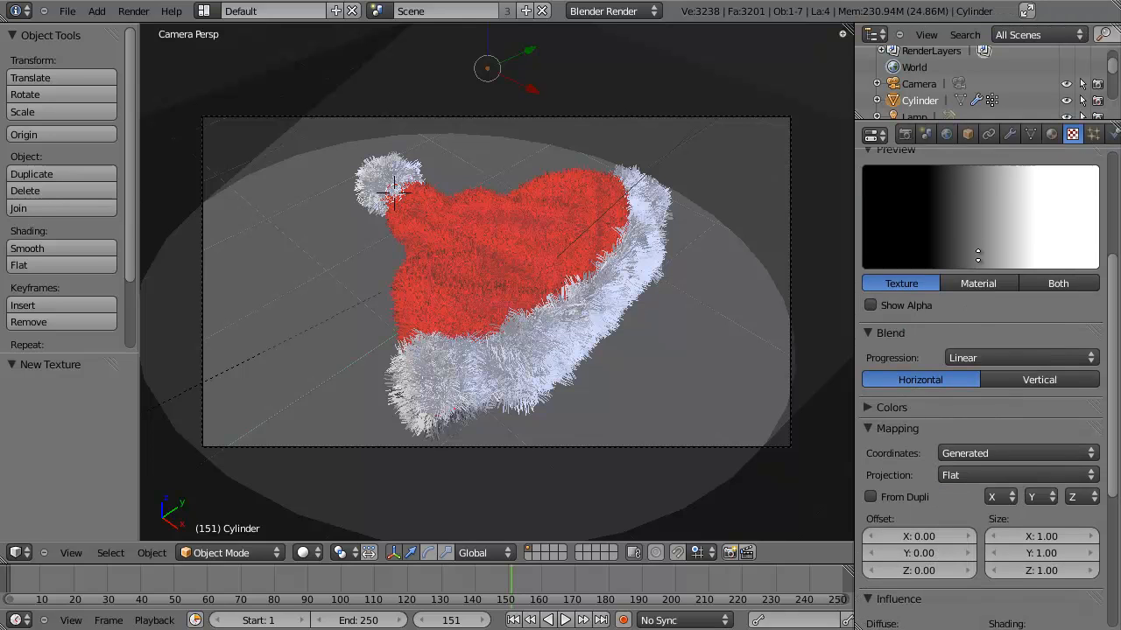
{"action": "left_click", "coordinate": [869, 396]}
{"action": "left_click", "coordinate": [871, 421]}
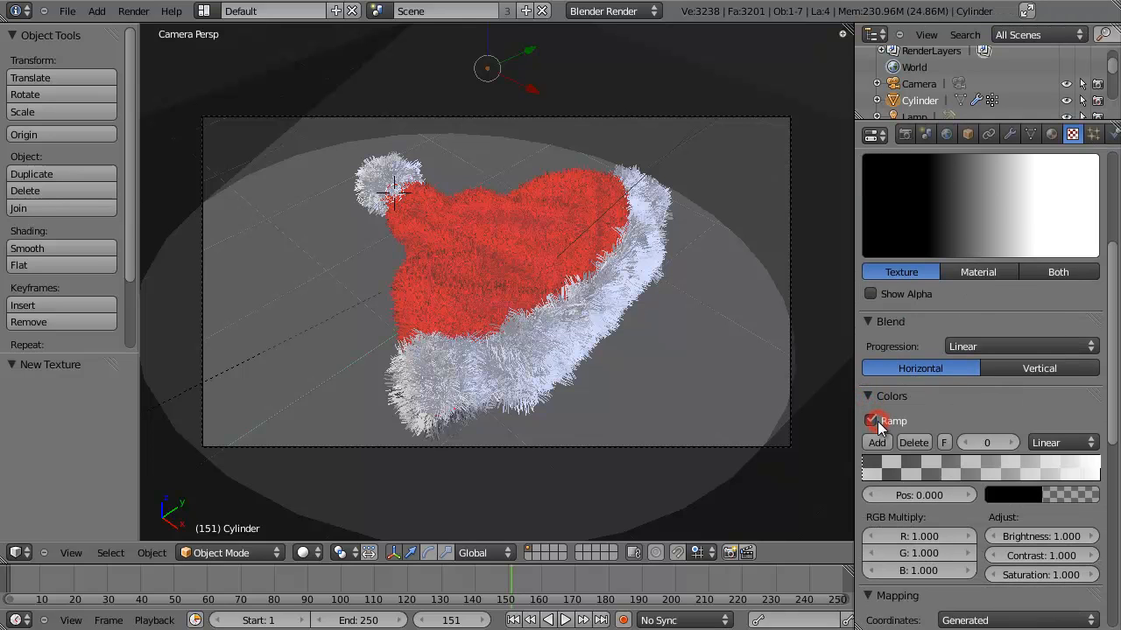
{"action": "left_click", "coordinate": [946, 442]}
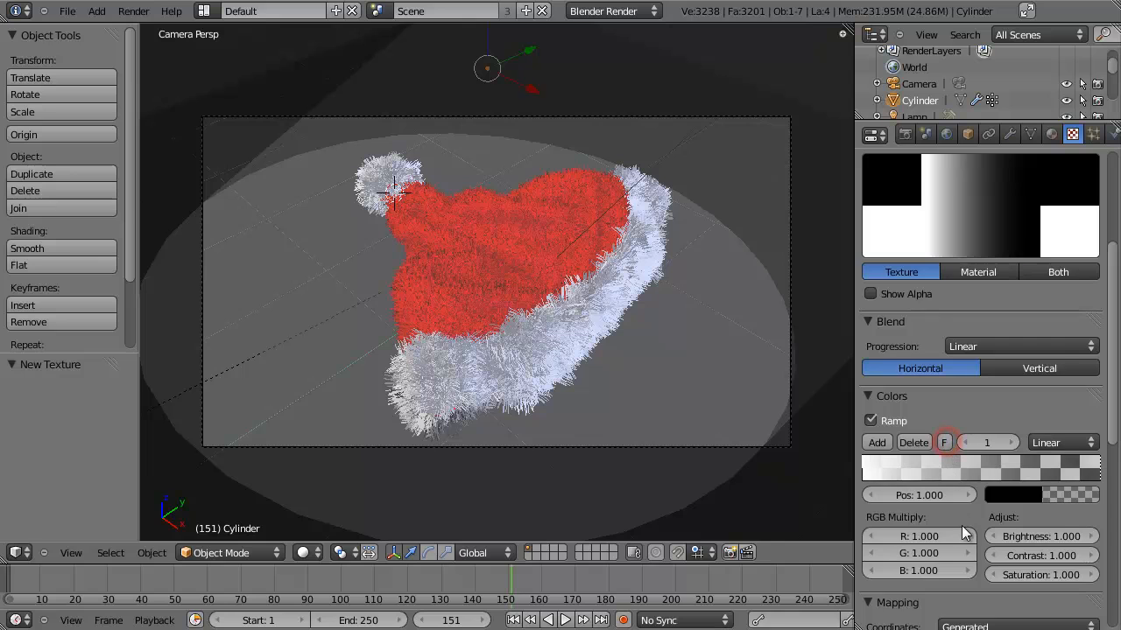
Set the blend texture's mapping coordinates to Strand
{"action": "scroll", "coordinate": [945, 420], "scroll_direction": "down", "scroll_amount": 7}
{"action": "scroll", "coordinate": [937, 354], "scroll_direction": "up", "scroll_amount": 3}
{"action": "scroll", "coordinate": [959, 460], "scroll_direction": "down", "scroll_amount": 1}
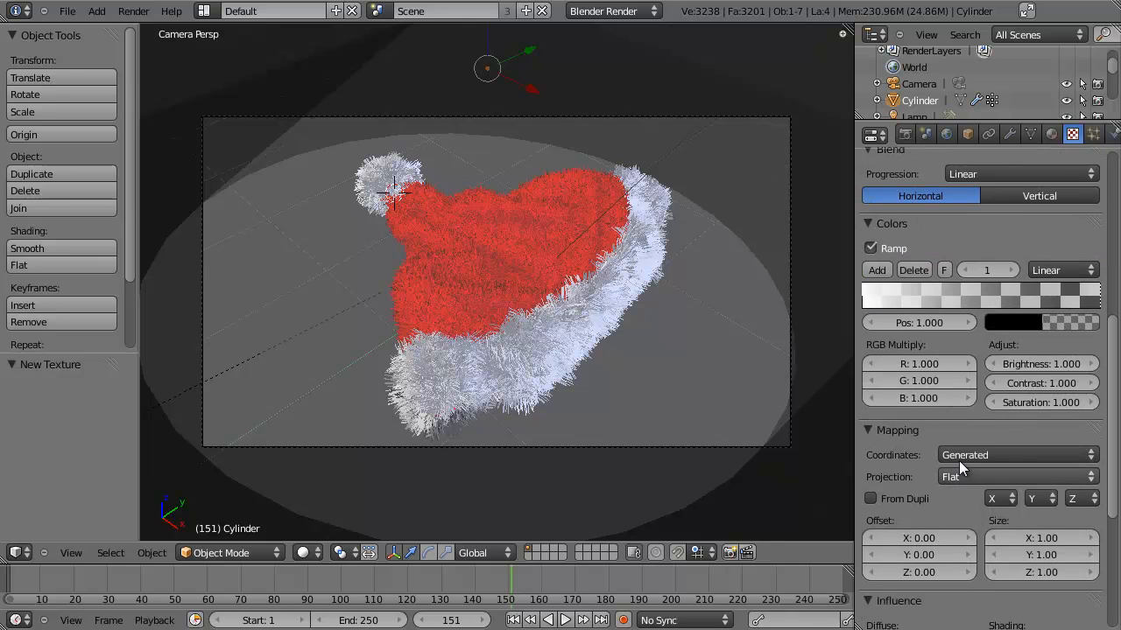
{"action": "left_click", "coordinate": [958, 455]}
{"action": "left_click", "coordinate": [973, 360]}
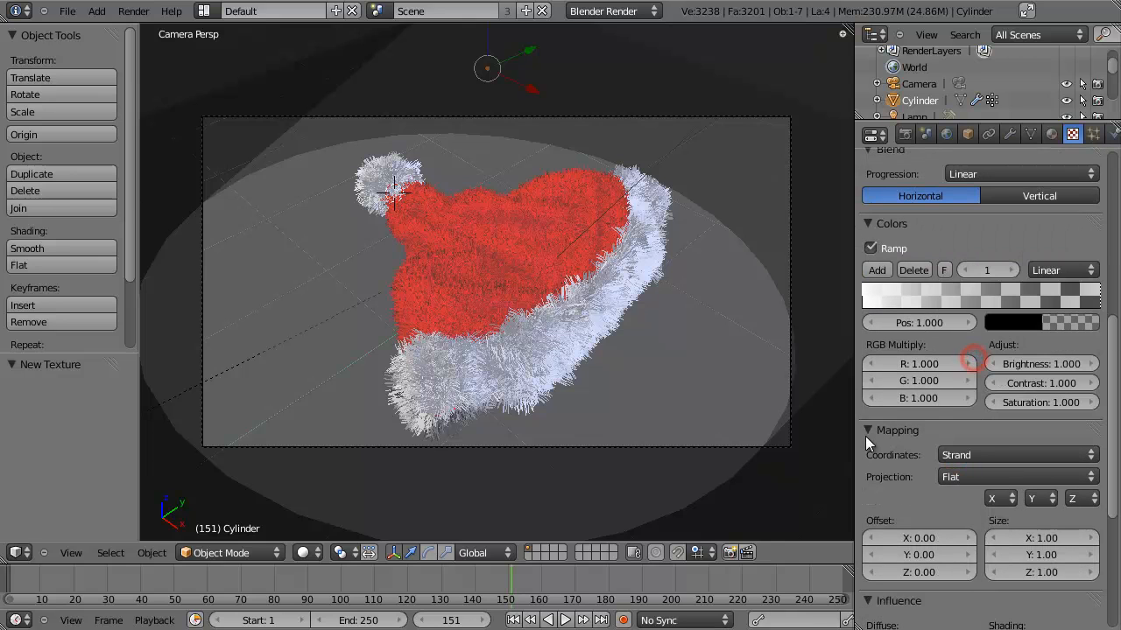
{"action": "left_click", "coordinate": [866, 430]}
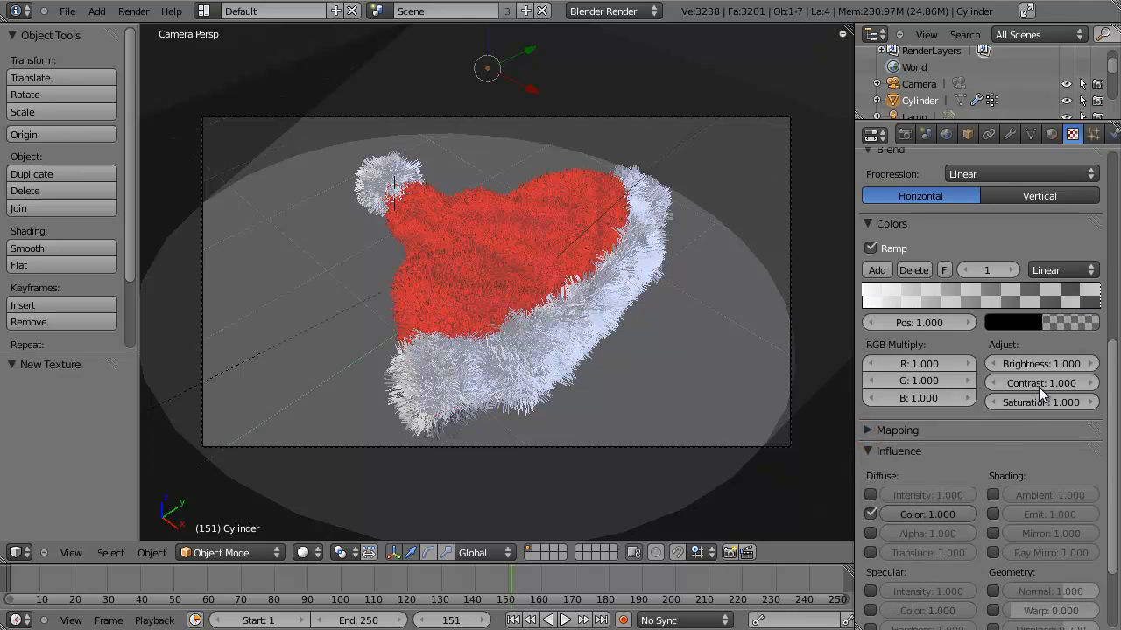
Make the White material's texture influence Alpha instead of Color, and switch its preview to Material
{"action": "scroll", "coordinate": [884, 404], "scroll_direction": "down", "scroll_amount": 3}
{"action": "left_click", "coordinate": [871, 405]}
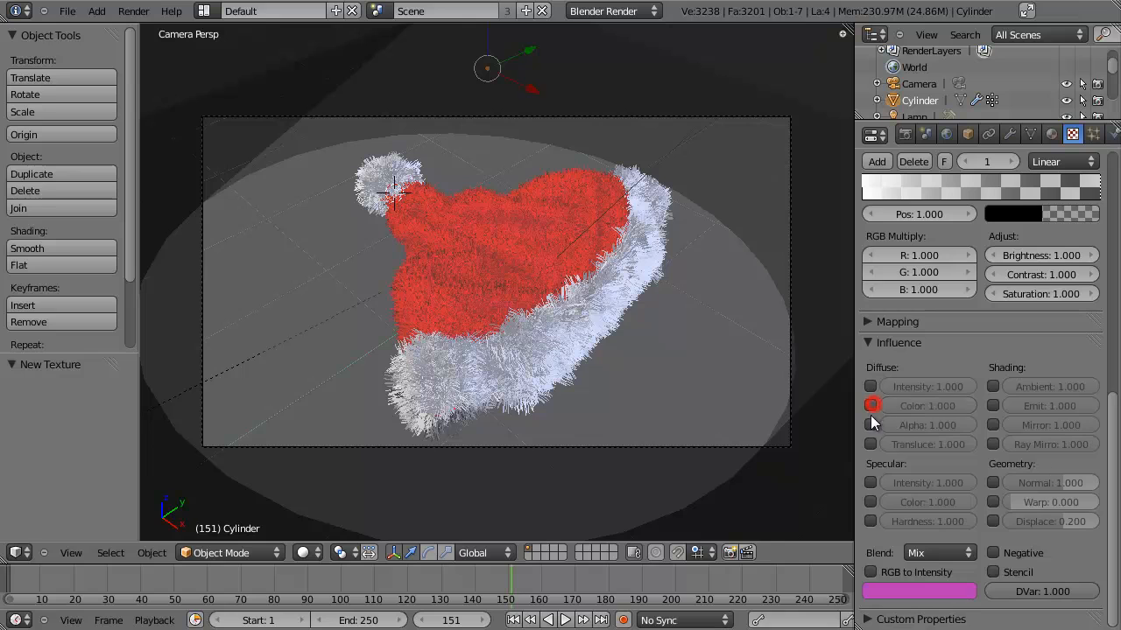
{"action": "left_click", "coordinate": [871, 425]}
{"action": "scroll", "coordinate": [990, 264], "scroll_direction": "up", "scroll_amount": 10}
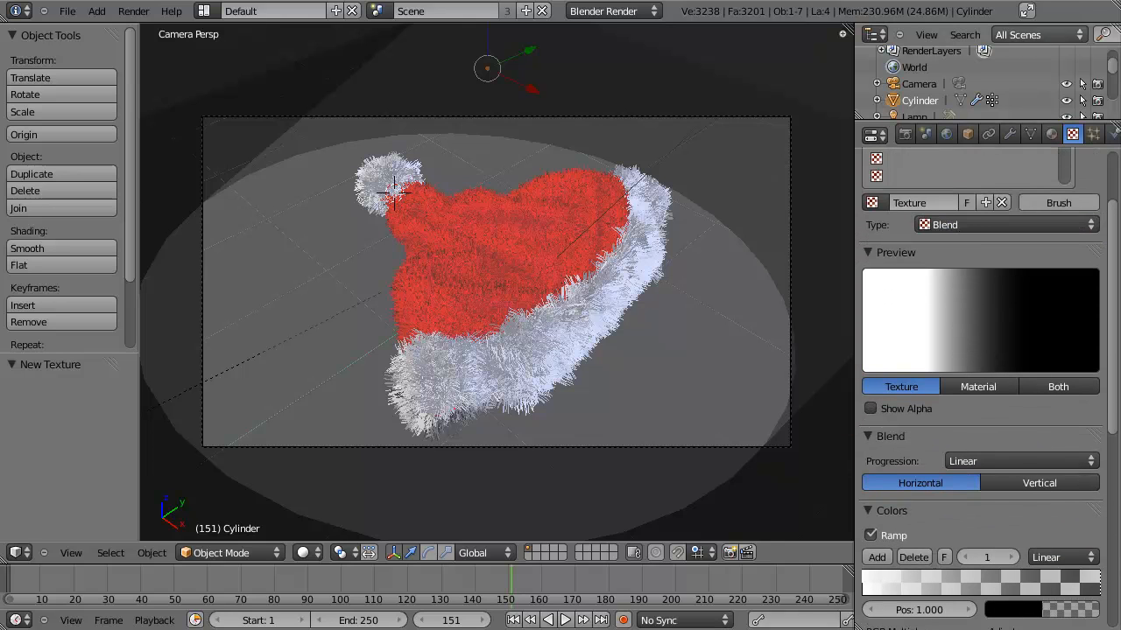
{"action": "left_click", "coordinate": [992, 386]}
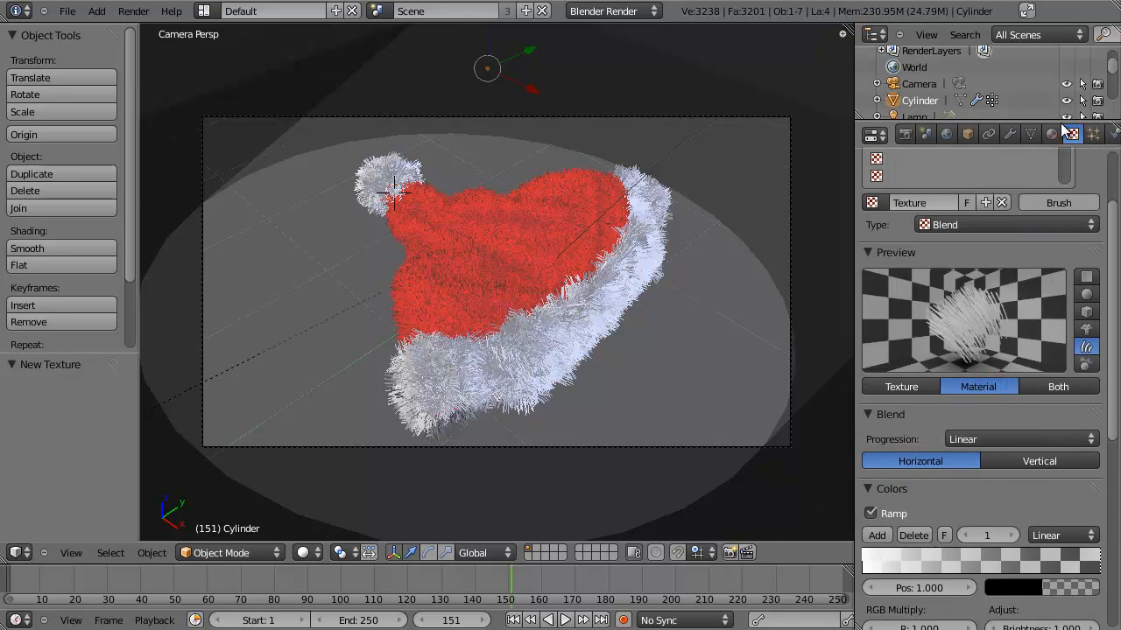
Enable Z Transparency on the White material and set its alpha to 0
{"action": "left_click", "coordinate": [1053, 132]}
{"action": "scroll", "coordinate": [929, 525], "scroll_direction": "down", "scroll_amount": 4}
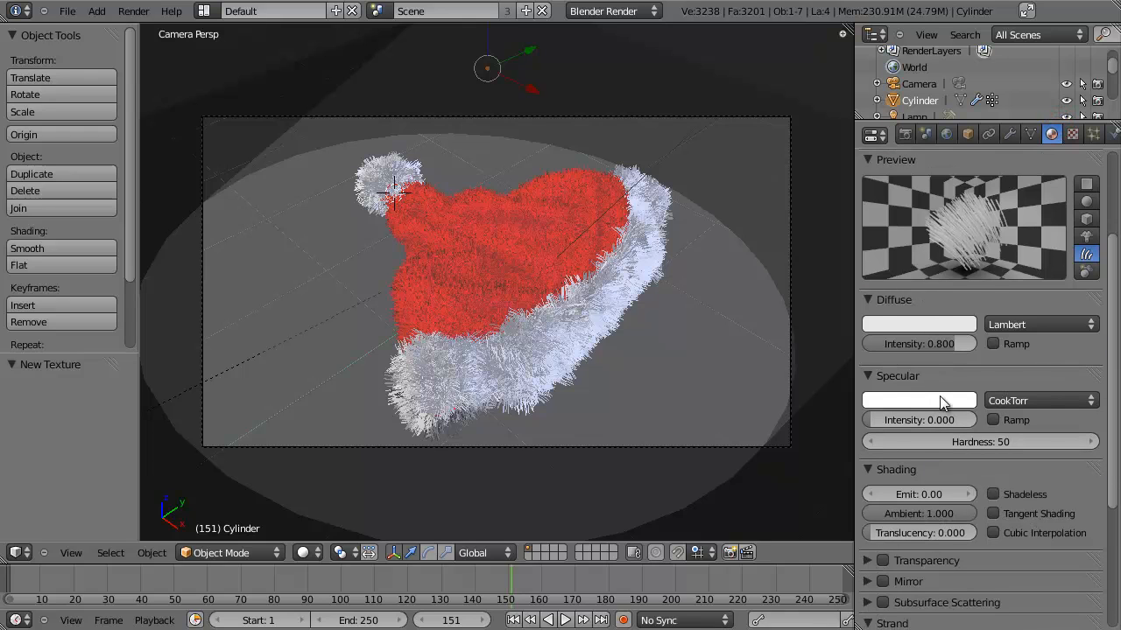
{"action": "left_click", "coordinate": [866, 562]}
{"action": "left_click", "coordinate": [884, 561]}
{"action": "left_click_drag", "start_coordinate": [942, 606], "coordinate": [775, 617]}
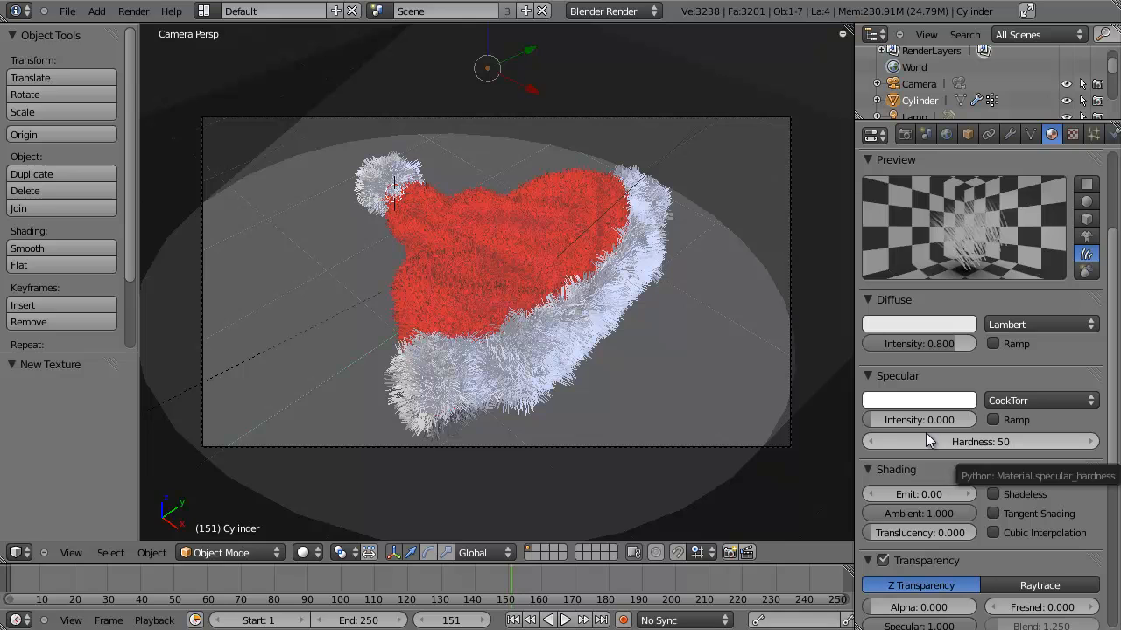
Review the White material's blend texture, ramp and alpha influence, and save the file over the existing one
{"action": "left_click", "coordinate": [1070, 134]}
{"action": "scroll", "coordinate": [996, 505], "scroll_direction": "up", "scroll_amount": 3}
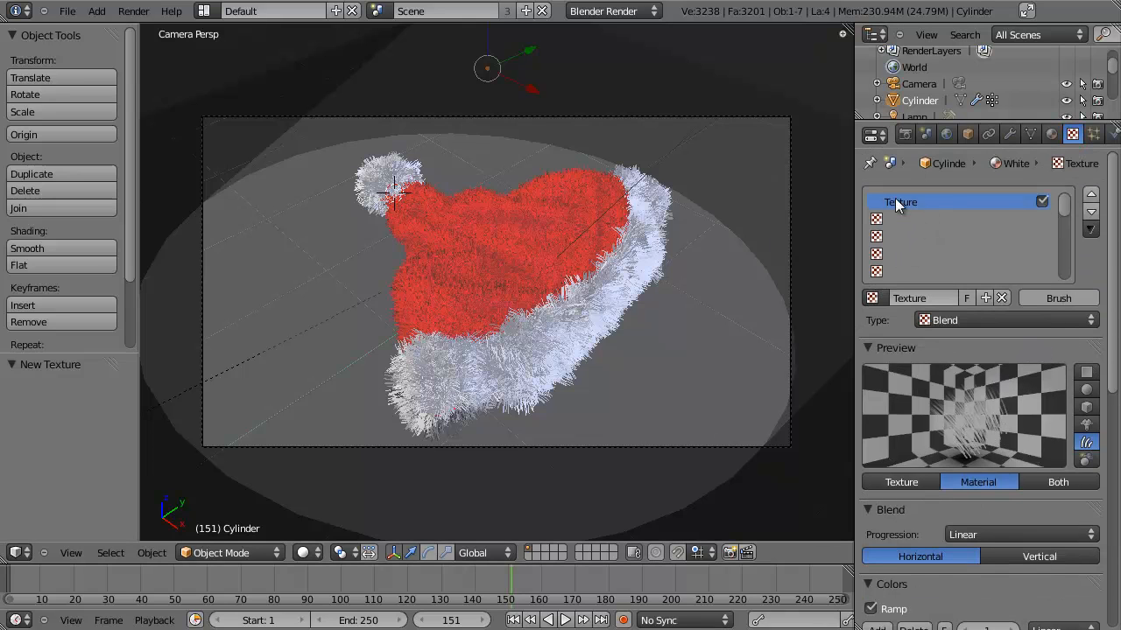
{"action": "scroll", "coordinate": [991, 437], "scroll_direction": "down", "scroll_amount": 15}
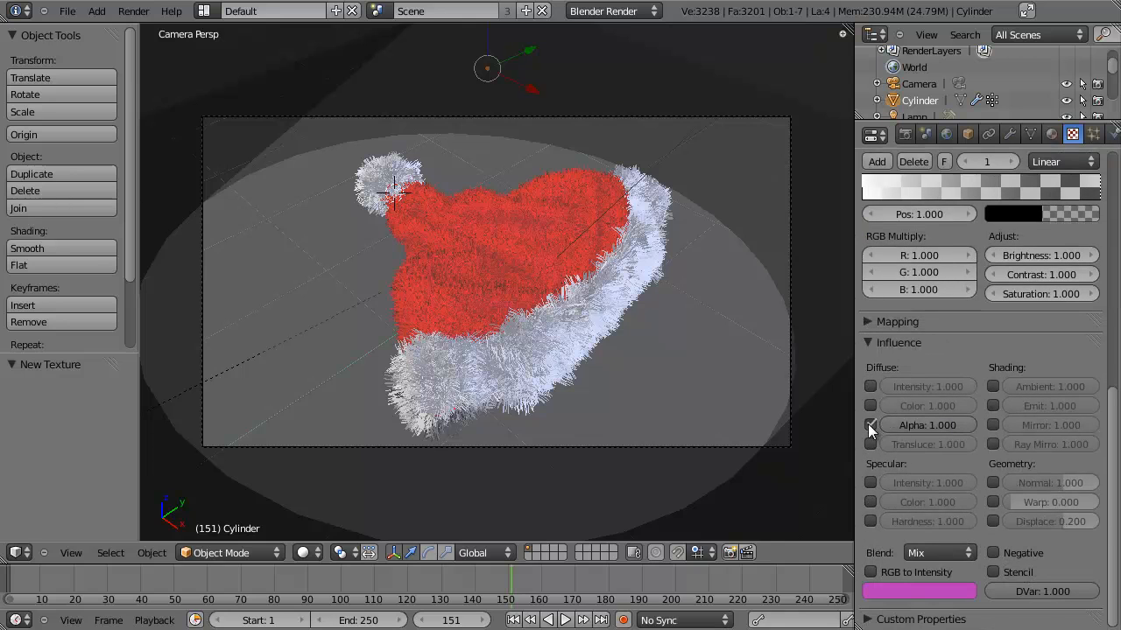
{"action": "scroll", "coordinate": [958, 366], "scroll_direction": "up", "scroll_amount": 6}
{"action": "scroll", "coordinate": [879, 479], "scroll_direction": "up", "scroll_amount": 3}
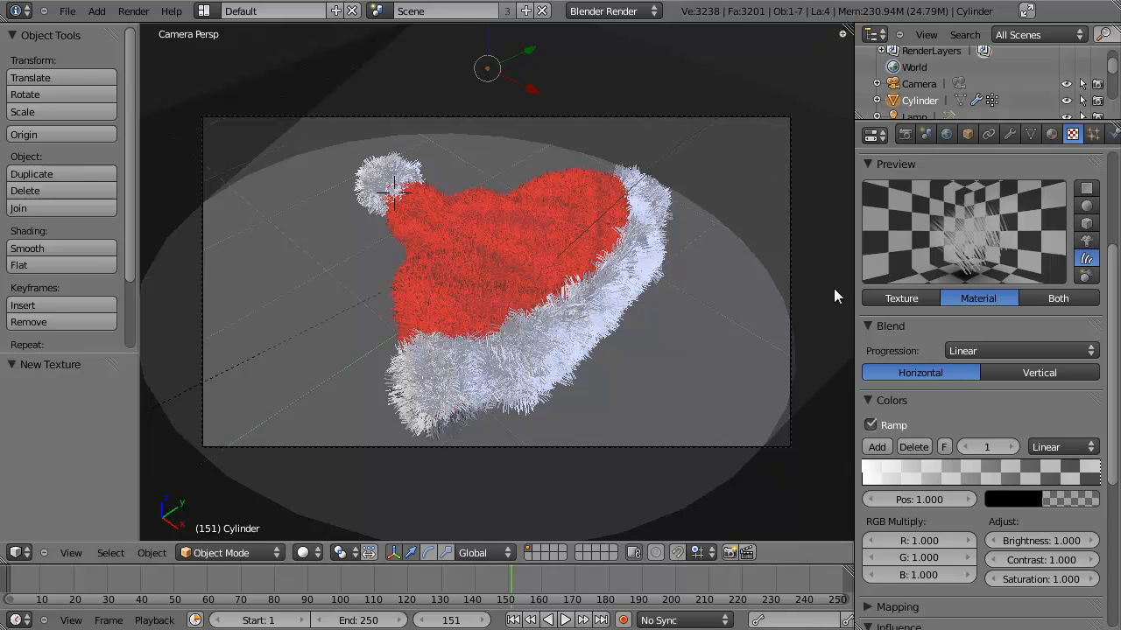
{"action": "scroll", "coordinate": [982, 257], "scroll_direction": "up", "scroll_amount": 4}
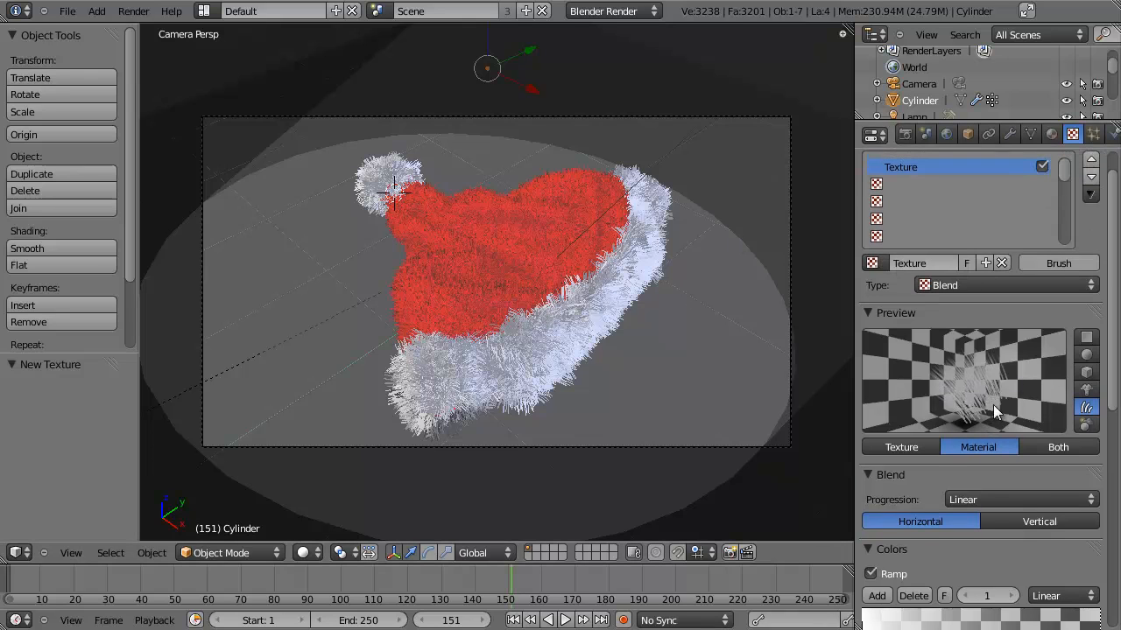
{"action": "left_click", "coordinate": [1052, 134]}
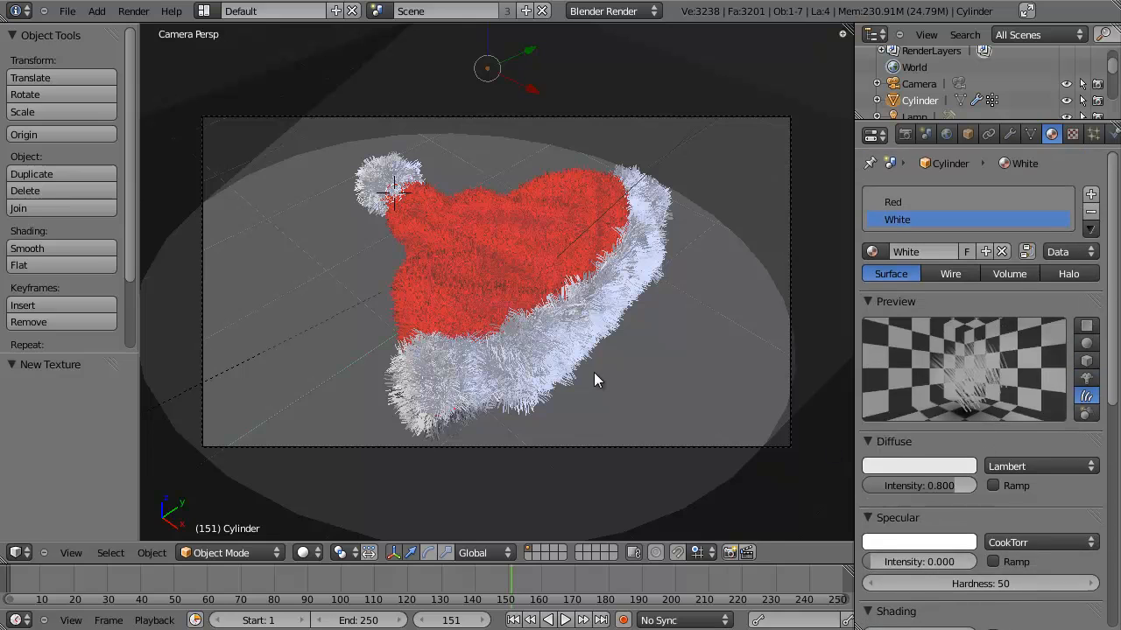
{"action": "key", "text": "ctrl+s"}
{"action": "left_click", "coordinate": [600, 378]}
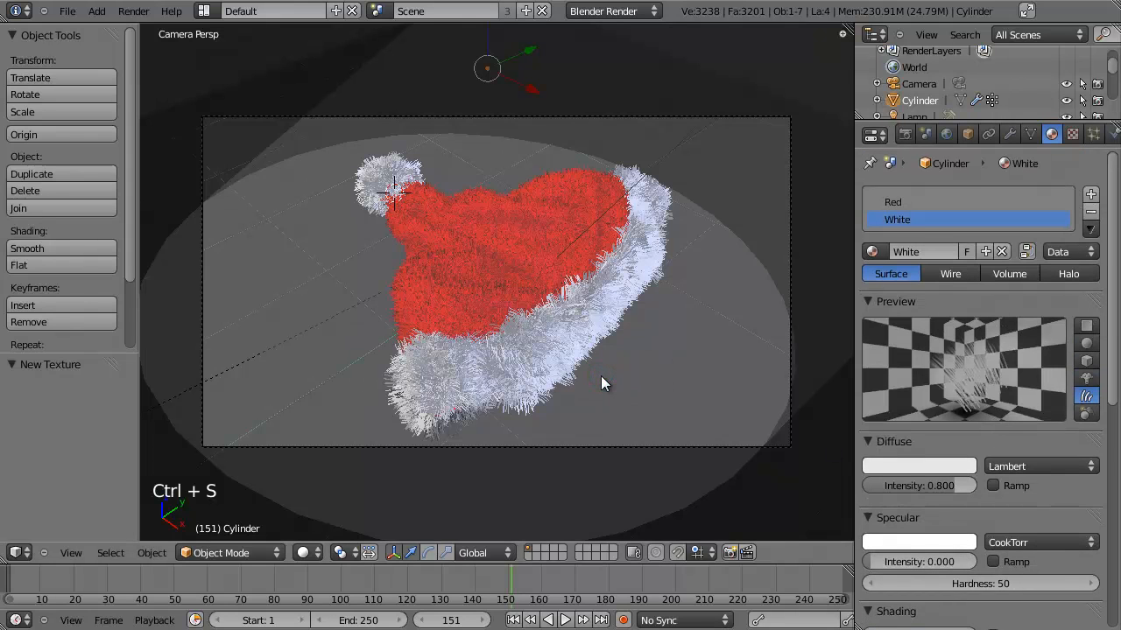
Assign the White material's existing blend texture to the hat's Red material
{"action": "left_click", "coordinate": [910, 202]}
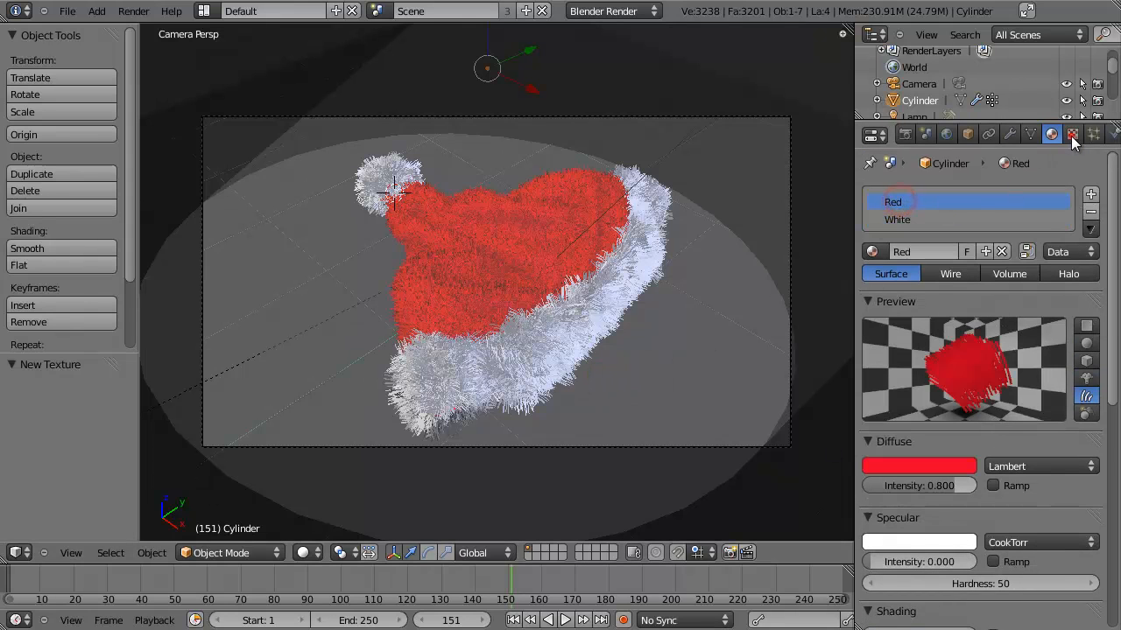
{"action": "left_click", "coordinate": [1071, 134]}
{"action": "left_click", "coordinate": [915, 299]}
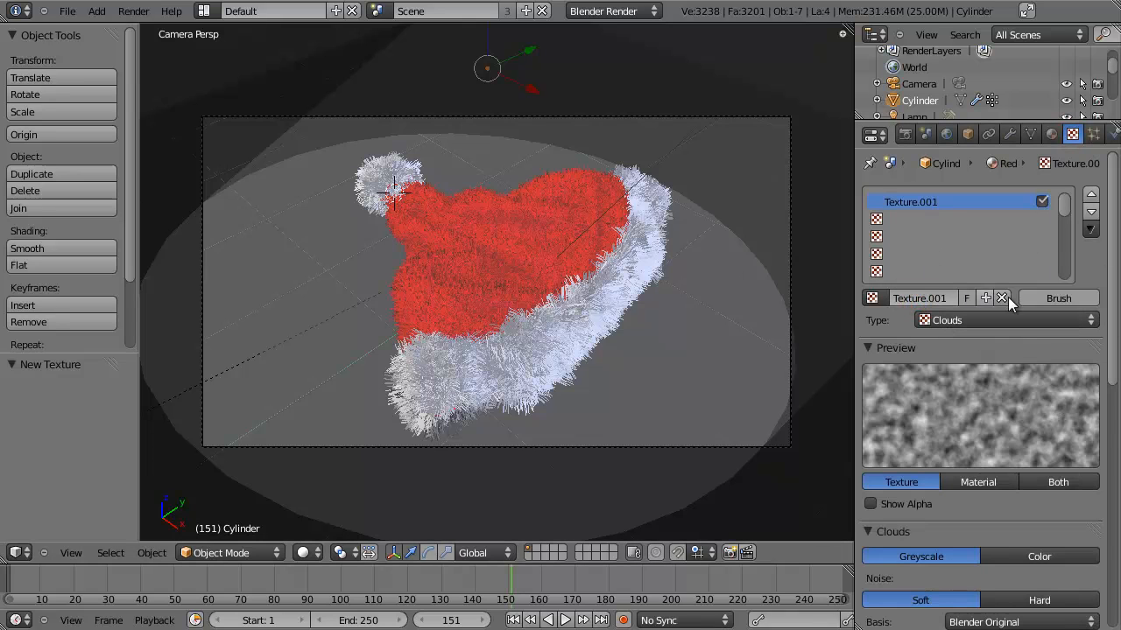
{"action": "left_click", "coordinate": [1003, 299]}
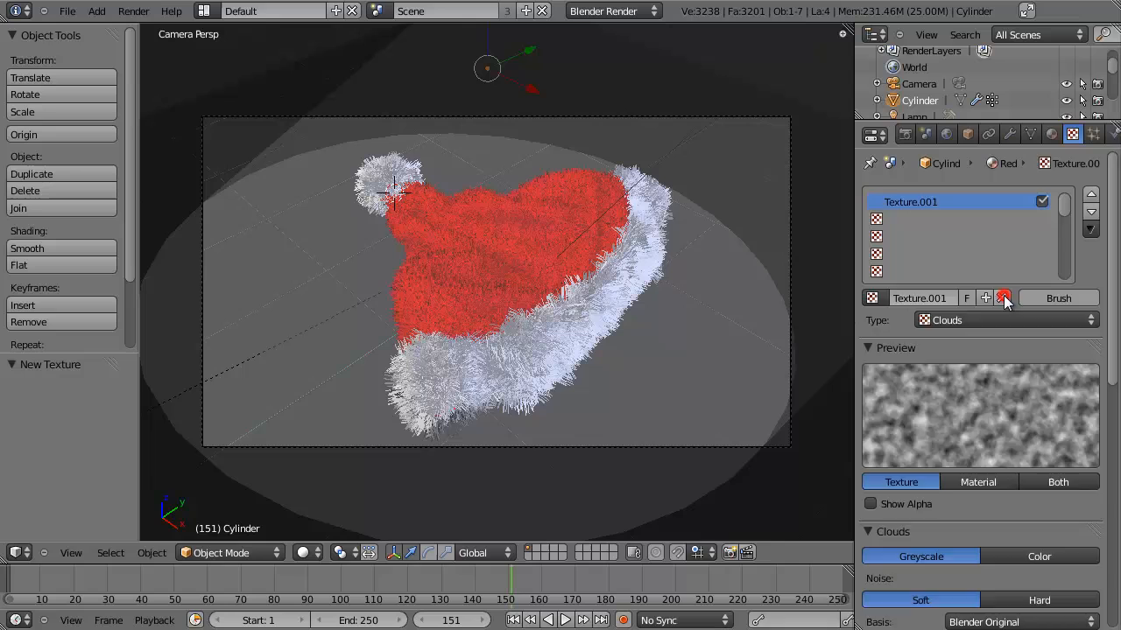
{"action": "left_click", "coordinate": [872, 299]}
{"action": "left_click", "coordinate": [904, 323]}
Map the Red material's texture with Strand coordinates, let it influence only Alpha, and preview it on the material
{"action": "scroll", "coordinate": [1009, 453], "scroll_direction": "down", "scroll_amount": 8}
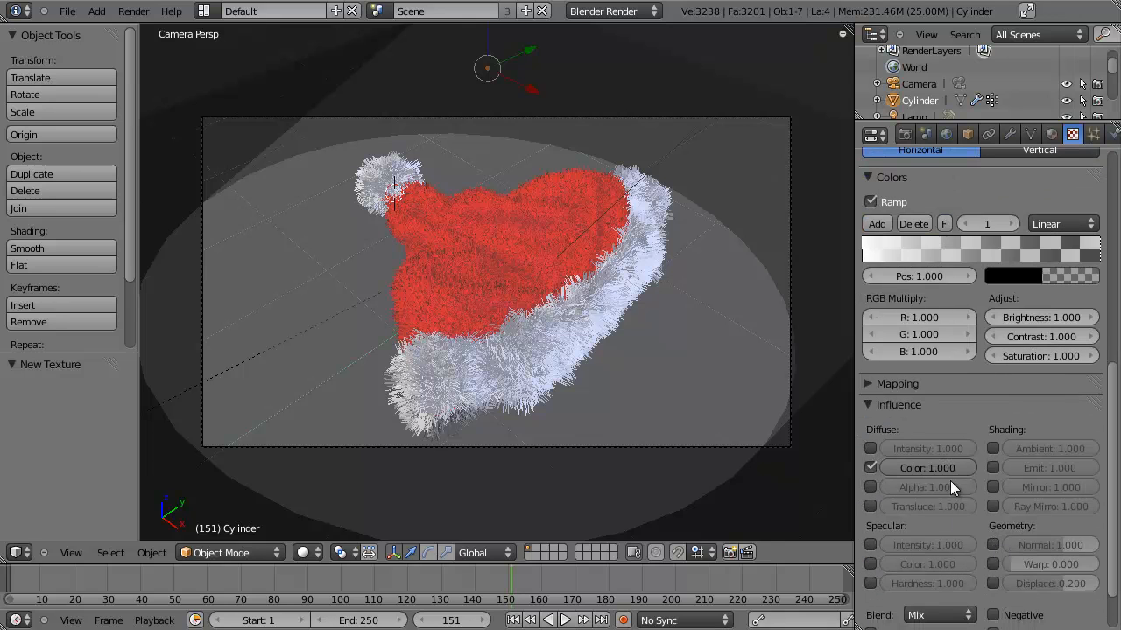
{"action": "left_click", "coordinate": [870, 488]}
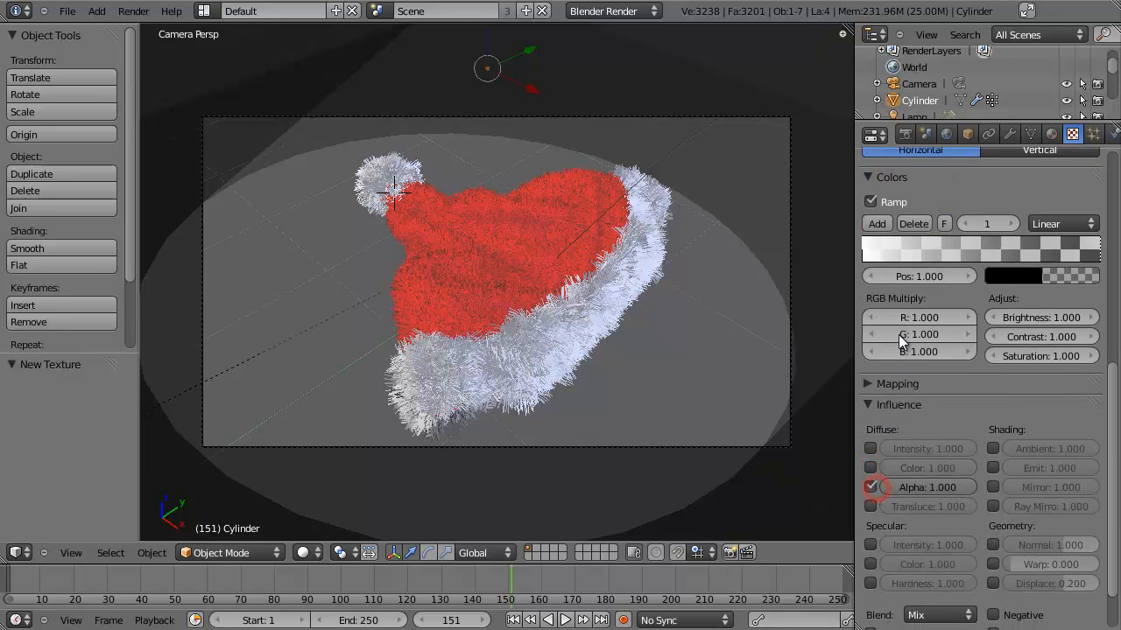
{"action": "left_click", "coordinate": [867, 385]}
{"action": "left_click", "coordinate": [976, 409]}
{"action": "left_click", "coordinate": [960, 328]}
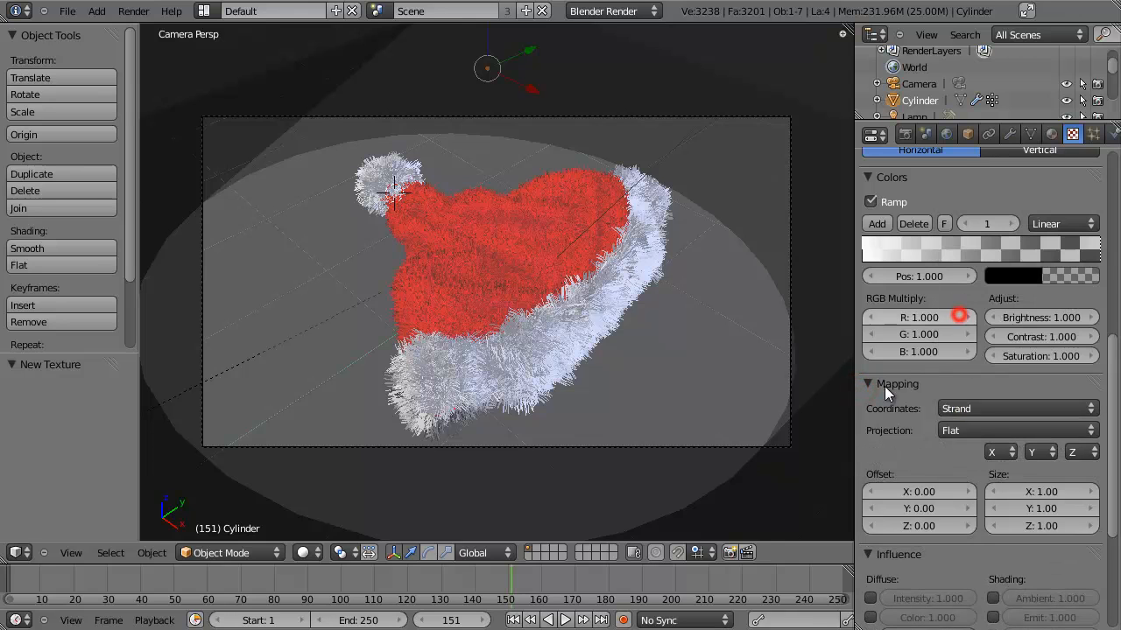
{"action": "left_click", "coordinate": [871, 383]}
{"action": "scroll", "coordinate": [954, 350], "scroll_direction": "down", "scroll_amount": 3}
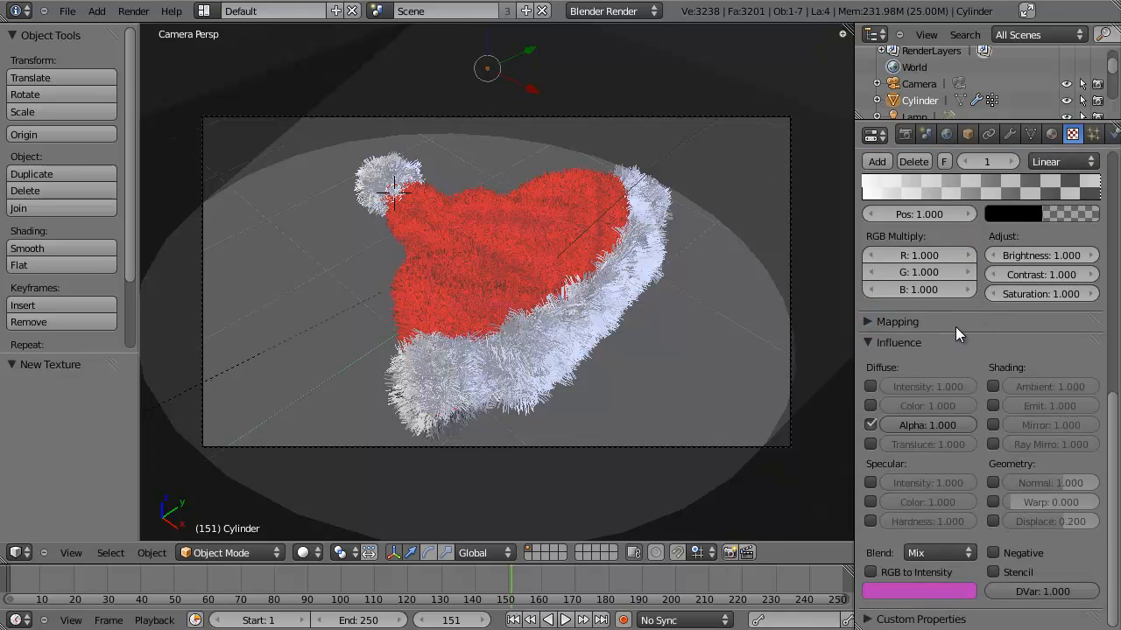
{"action": "scroll", "coordinate": [972, 337], "scroll_direction": "up", "scroll_amount": 8}
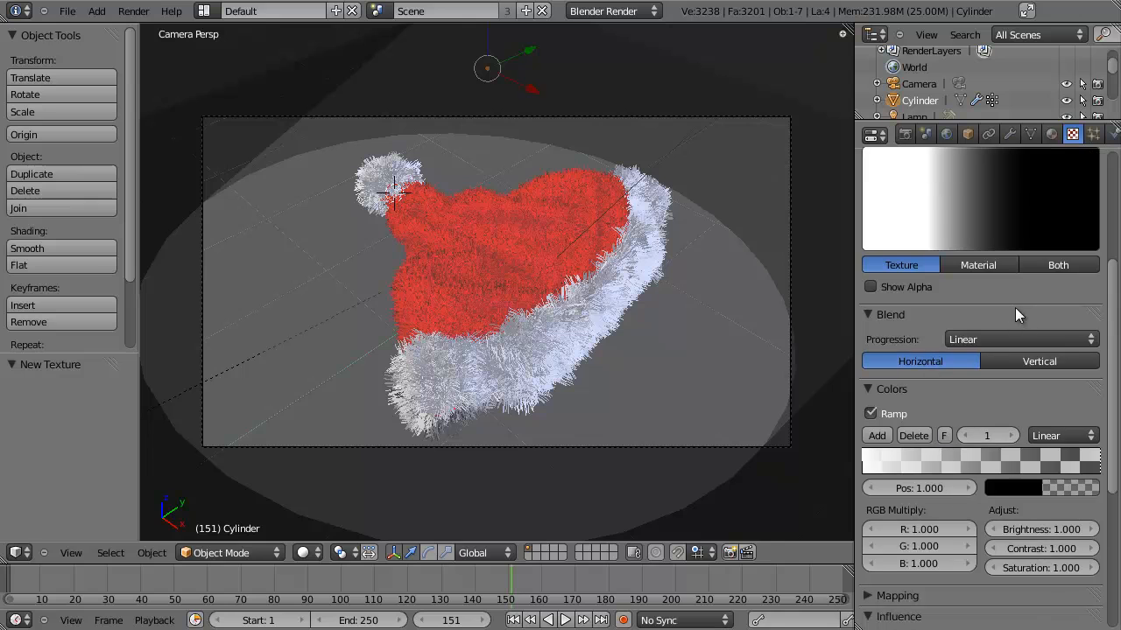
{"action": "left_click", "coordinate": [998, 260]}
{"action": "scroll", "coordinate": [1005, 289], "scroll_direction": "up", "scroll_amount": 2}
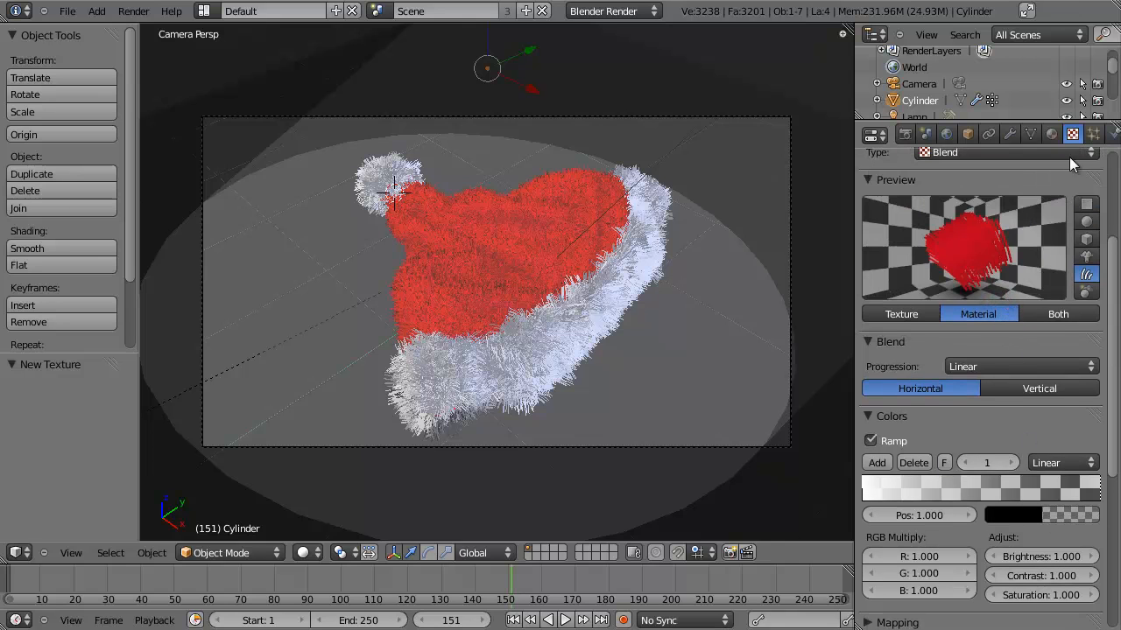
Enable Z Transparency on the Red material with alpha 0, and compare its preview with the White material
{"action": "left_click", "coordinate": [1052, 133]}
{"action": "scroll", "coordinate": [971, 332], "scroll_direction": "down", "scroll_amount": 7}
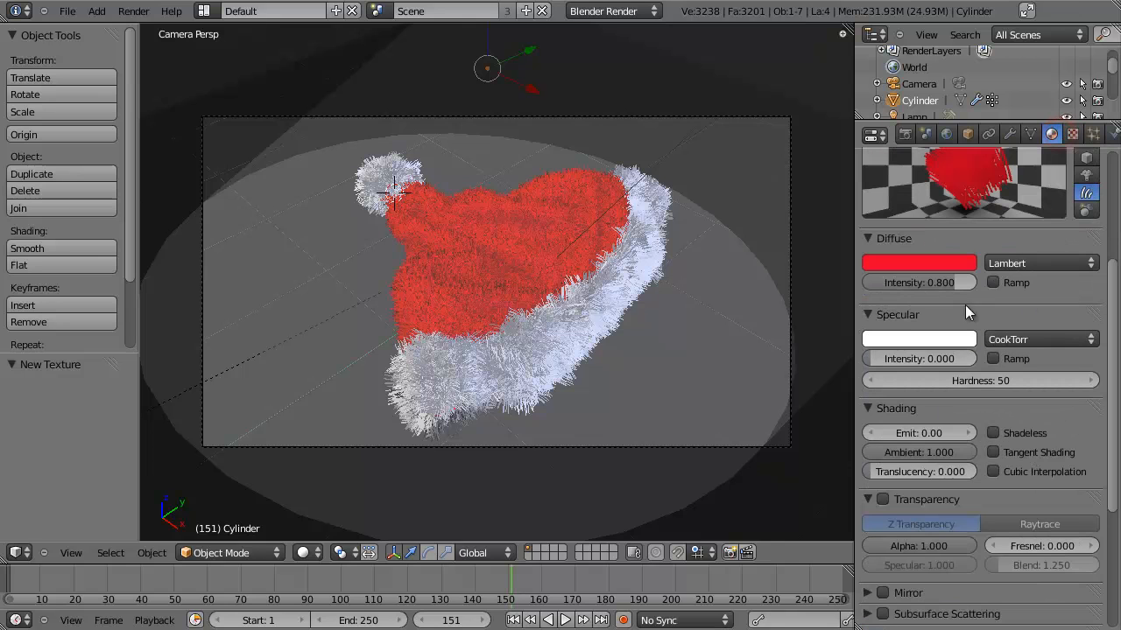
{"action": "left_click", "coordinate": [882, 500]}
{"action": "left_click_drag", "start_coordinate": [917, 544], "coordinate": [709, 537]}
{"action": "left_click_drag", "start_coordinate": [936, 544], "coordinate": [674, 530]}
{"action": "scroll", "coordinate": [940, 504], "scroll_direction": "up", "scroll_amount": 6}
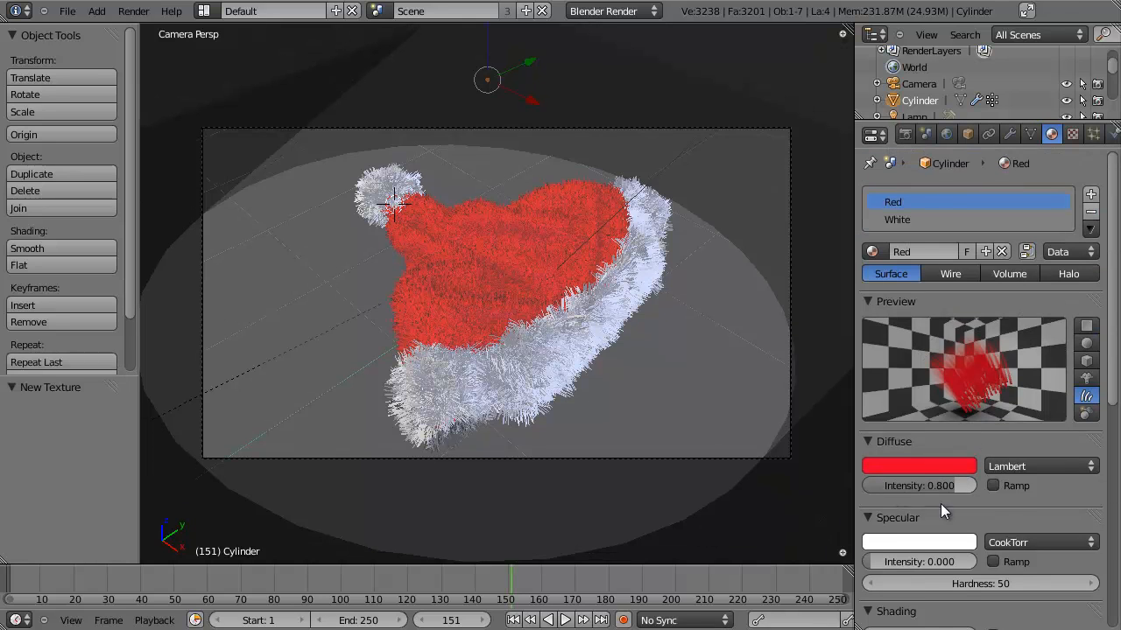
{"action": "left_click", "coordinate": [930, 219]}
{"action": "left_click", "coordinate": [914, 202]}
{"action": "scroll", "coordinate": [991, 485], "scroll_direction": "down", "scroll_amount": 5}
{"action": "scroll", "coordinate": [573, 285], "scroll_direction": "up", "scroll_amount": 3}
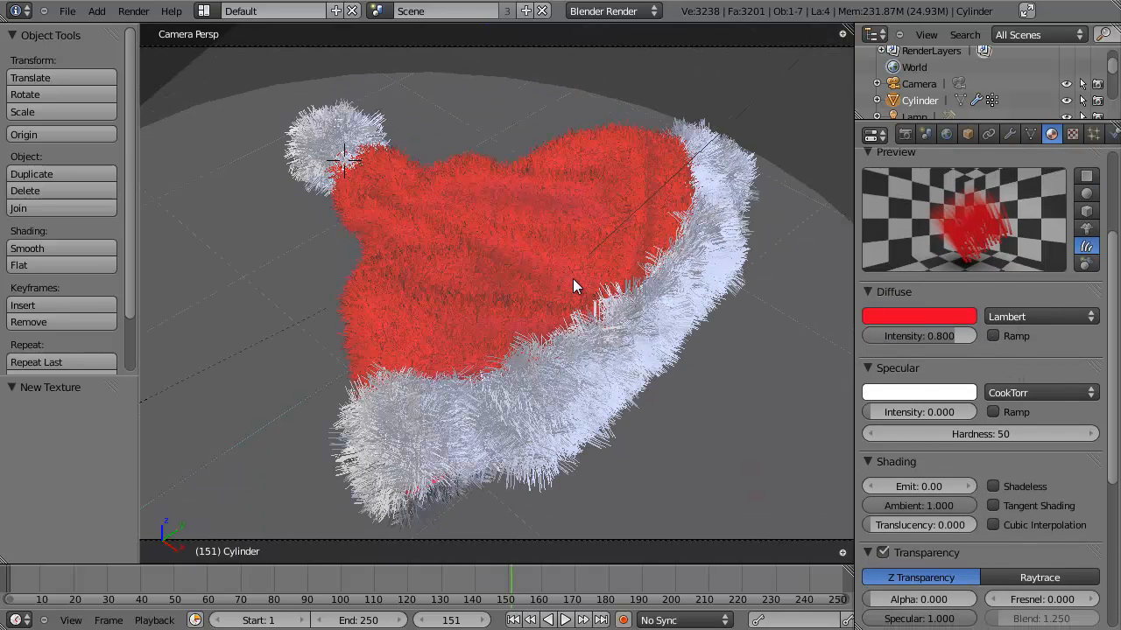
Render the hat from the camera and examine the softened red fur and white trim up close
{"action": "key", "text": "F12"}
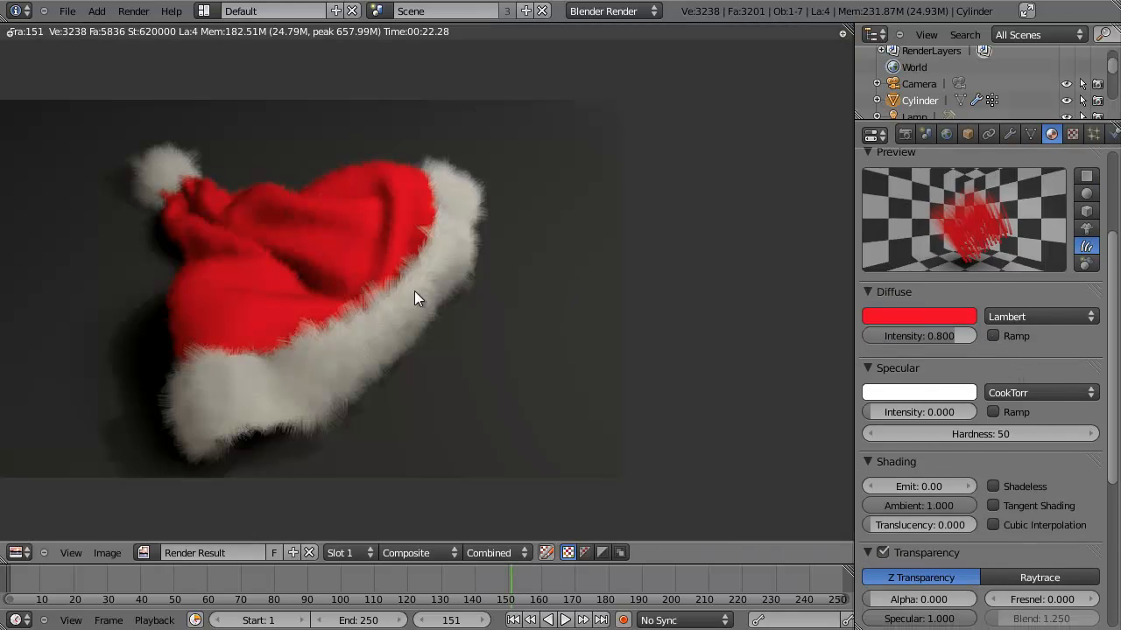
{"action": "scroll", "coordinate": [403, 306], "scroll_direction": "up", "scroll_amount": 4}
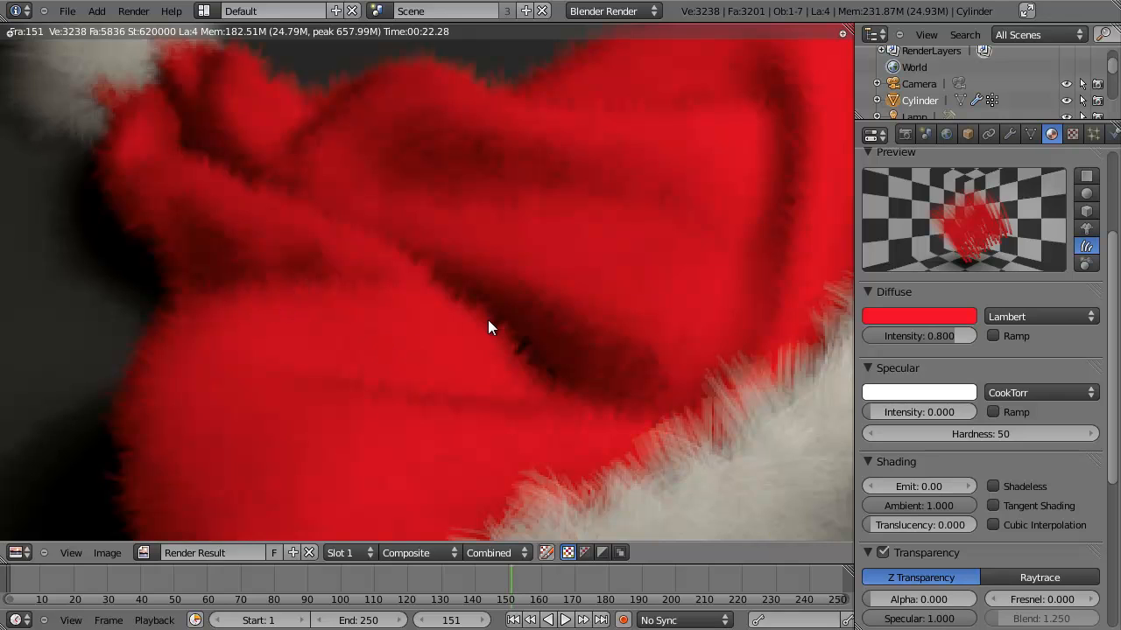
{"action": "scroll", "coordinate": [488, 321], "scroll_direction": "down", "scroll_amount": 3}
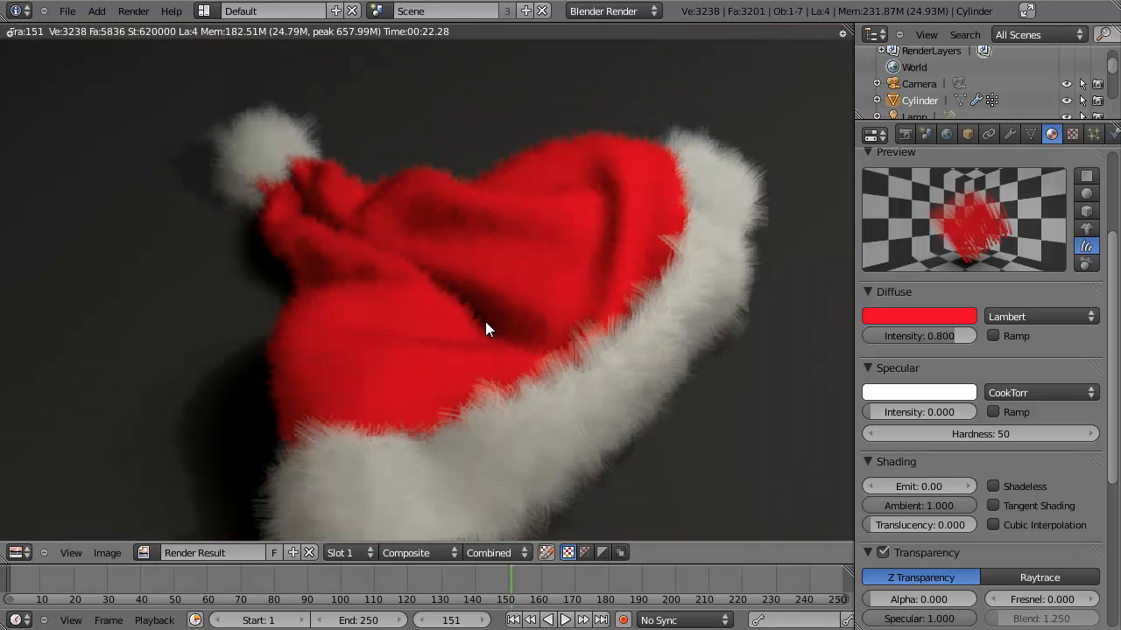
Set the Red material's specular intensity to 0.2 and close the render result
{"action": "left_click", "coordinate": [928, 414]}
{"action": "type", "text": "0.2"}
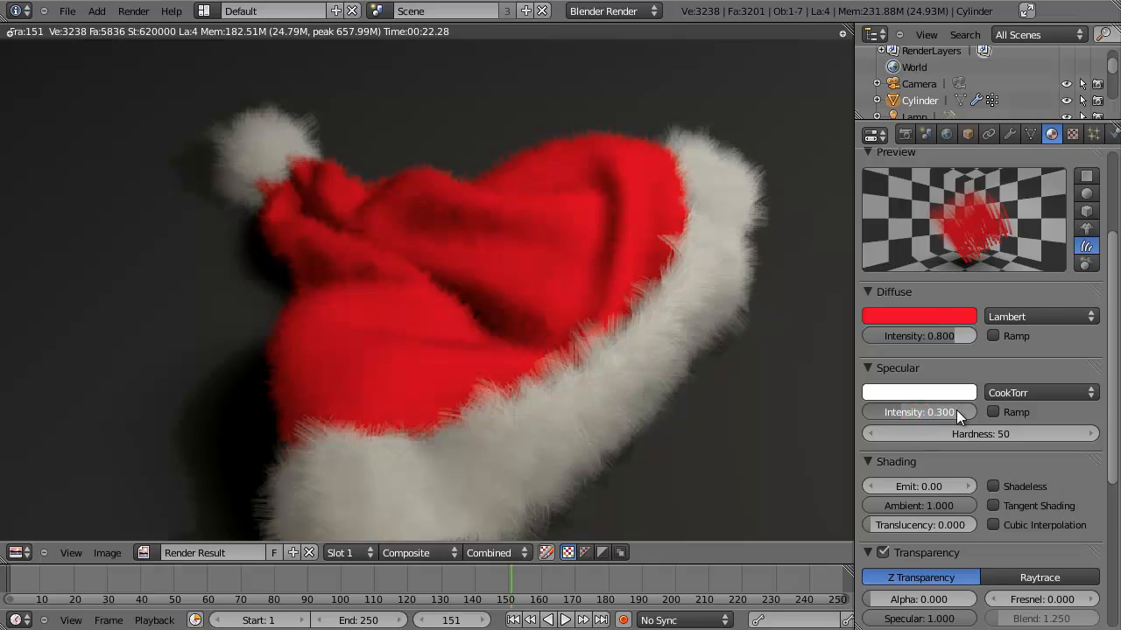
{"action": "key", "text": "Return"}
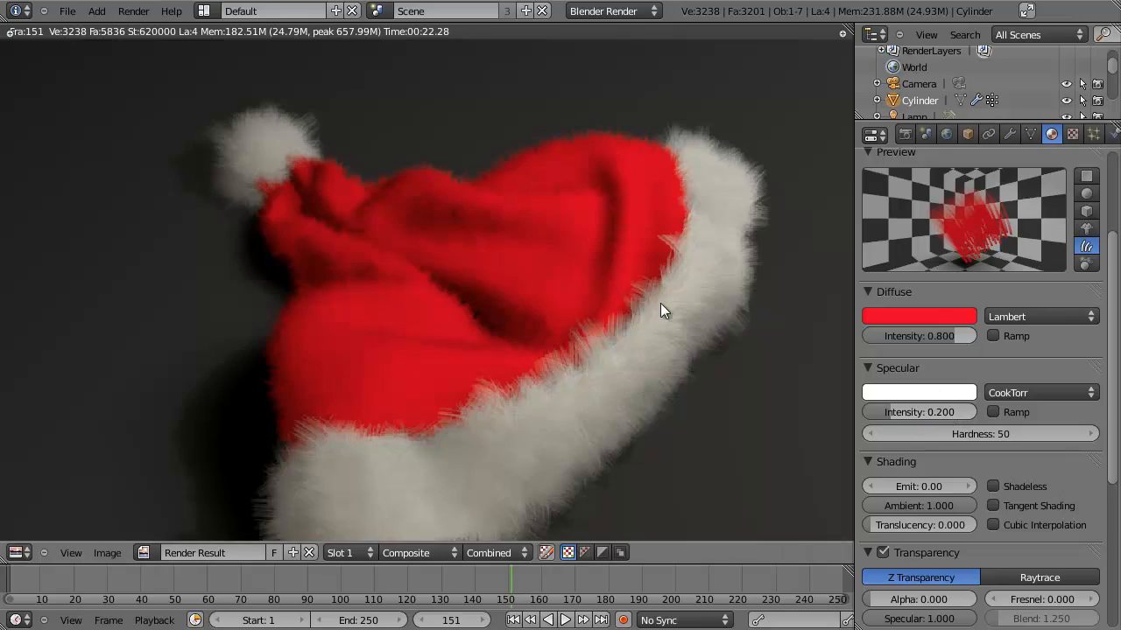
{"action": "key", "text": "Escape"}
Add a third material slot to the hat, make its Red material an independent copy, and rename it RedBase
{"action": "scroll", "coordinate": [525, 294], "scroll_direction": "up", "scroll_amount": 7}
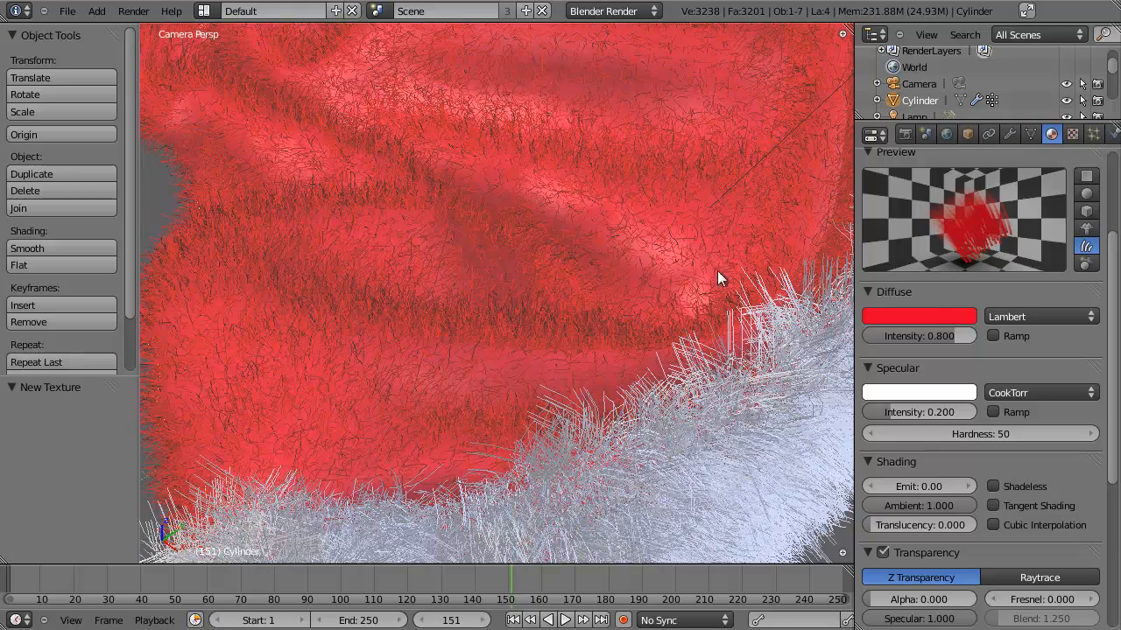
{"action": "scroll", "coordinate": [530, 220], "scroll_direction": "down", "scroll_amount": 4}
{"action": "scroll", "coordinate": [588, 263], "scroll_direction": "up", "scroll_amount": 4}
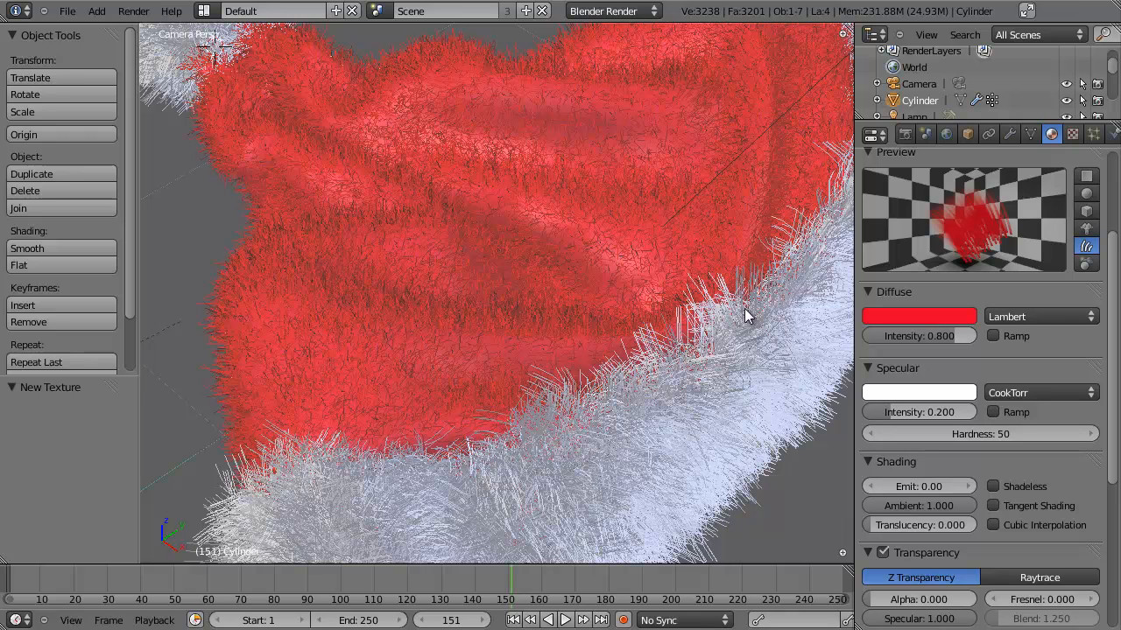
{"action": "scroll", "coordinate": [555, 254], "scroll_direction": "down", "scroll_amount": 1}
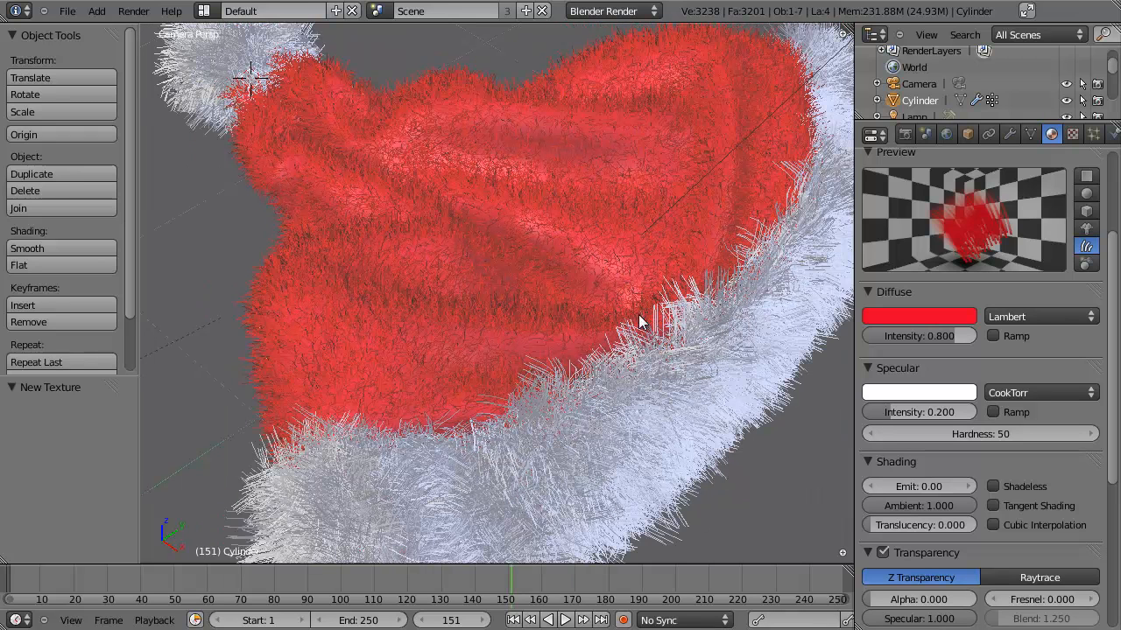
{"action": "scroll", "coordinate": [1006, 246], "scroll_direction": "up", "scroll_amount": 5}
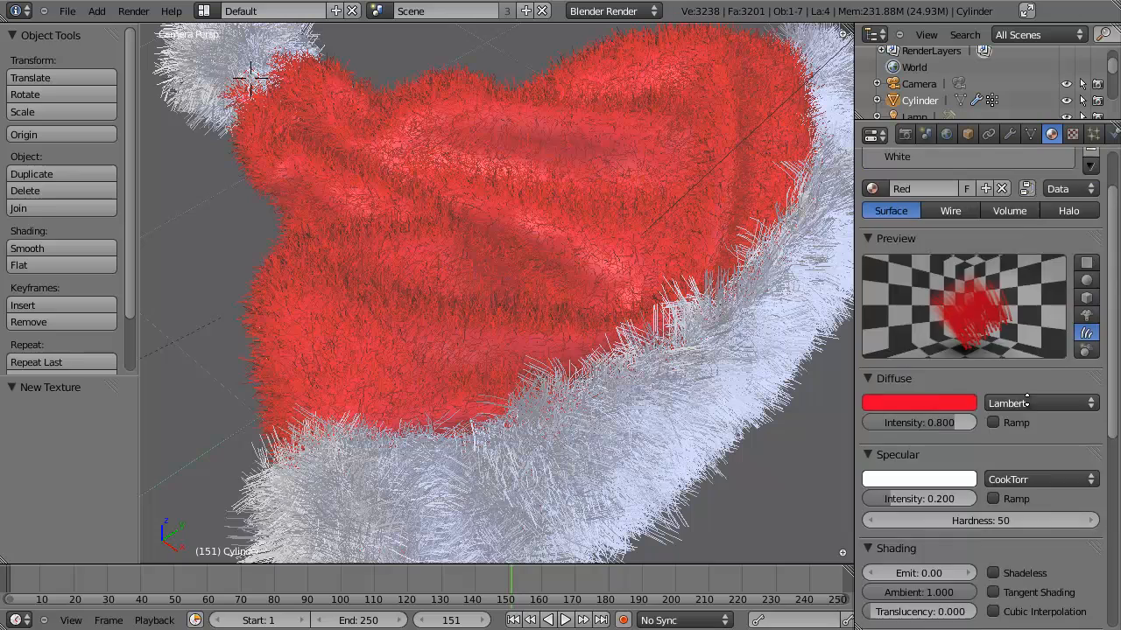
{"action": "left_click", "coordinate": [1092, 195]}
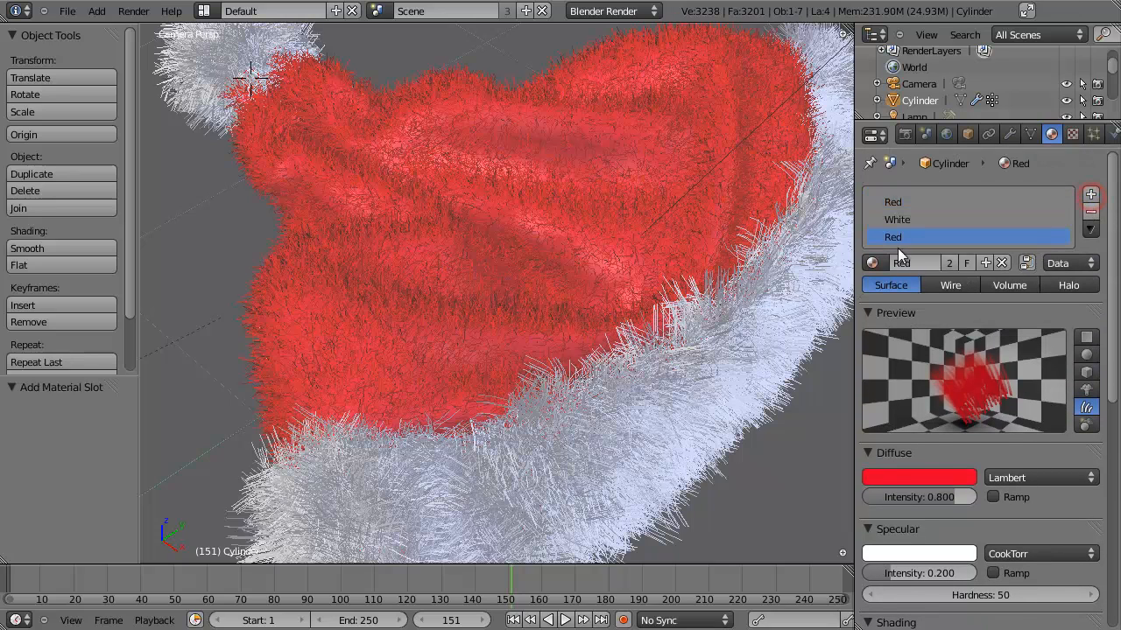
{"action": "left_click", "coordinate": [953, 263]}
{"action": "double_click", "coordinate": [944, 262]}
{"action": "key", "text": "BackSpace"}
{"action": "key", "text": "BackSpace"}
{"action": "key", "text": "BackSpace"}
{"action": "key", "text": "BackSpace"}
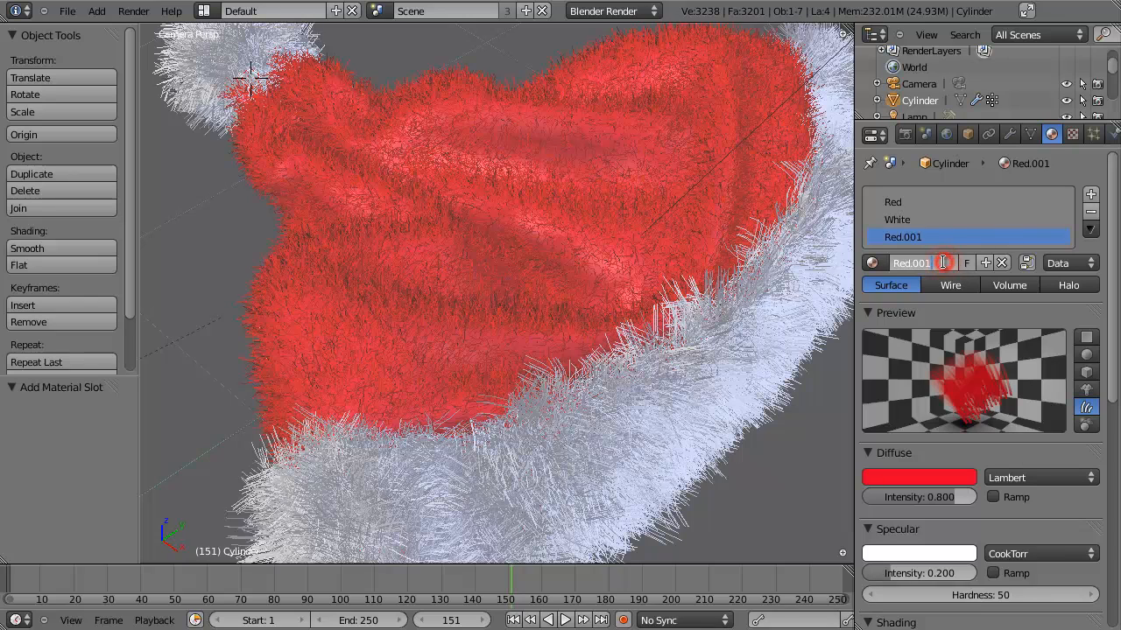
{"action": "type", "text": "Base"}
{"action": "key", "text": "Return"}
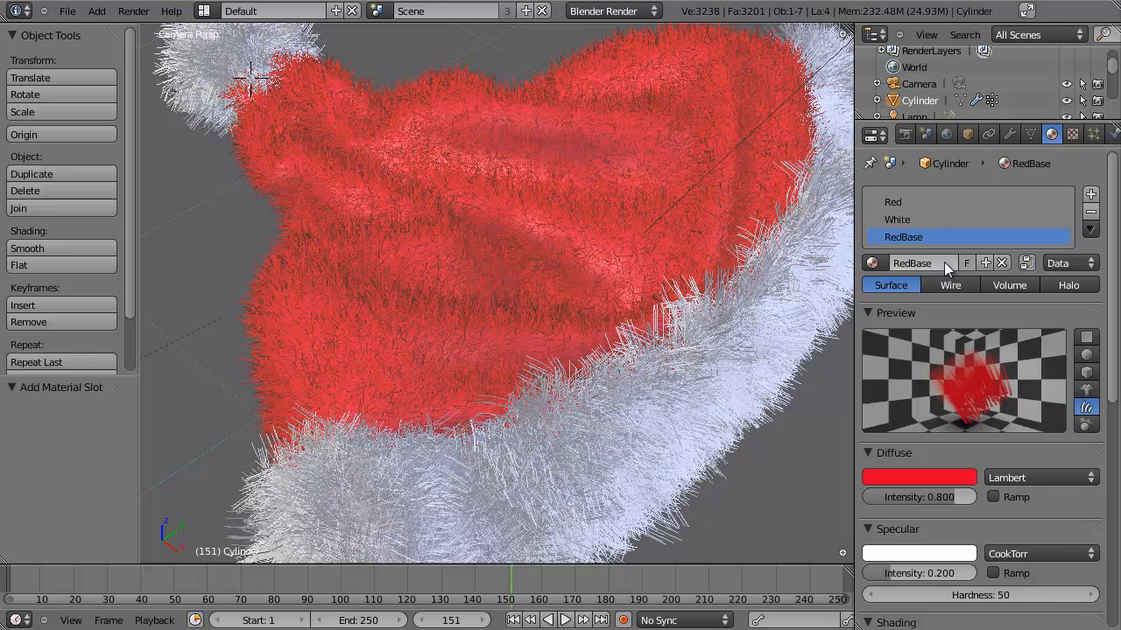
Set the RedBase material's specular intensity to 0 and compare its settings with the Red material
{"action": "scroll", "coordinate": [958, 529], "scroll_direction": "down", "scroll_amount": 3}
{"action": "left_click_drag", "start_coordinate": [949, 446], "coordinate": [920, 446]}
{"action": "scroll", "coordinate": [980, 285], "scroll_direction": "up", "scroll_amount": 3}
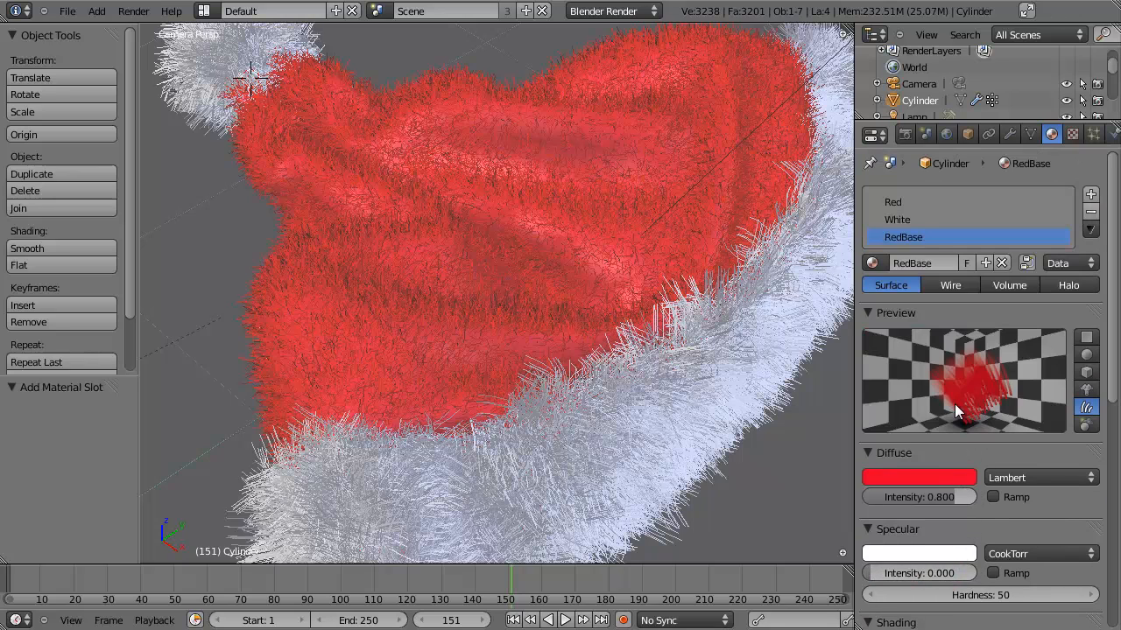
{"action": "left_click", "coordinate": [915, 202]}
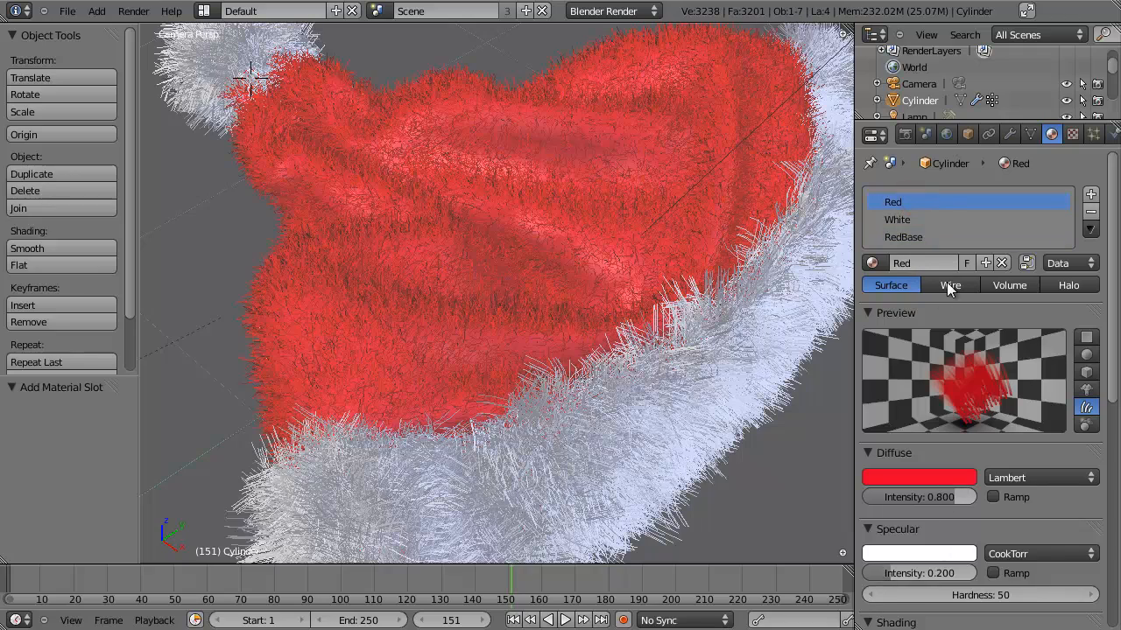
{"action": "left_click", "coordinate": [920, 235]}
{"action": "scroll", "coordinate": [520, 303], "scroll_direction": "down", "scroll_amount": 5}
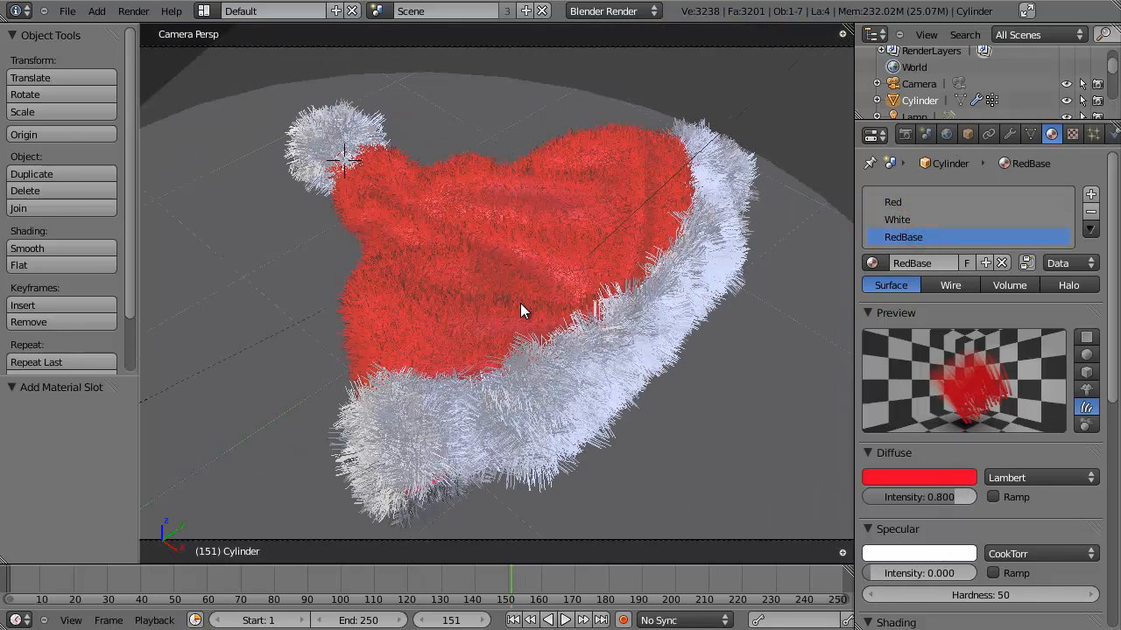
{"action": "key", "text": "Tab"}
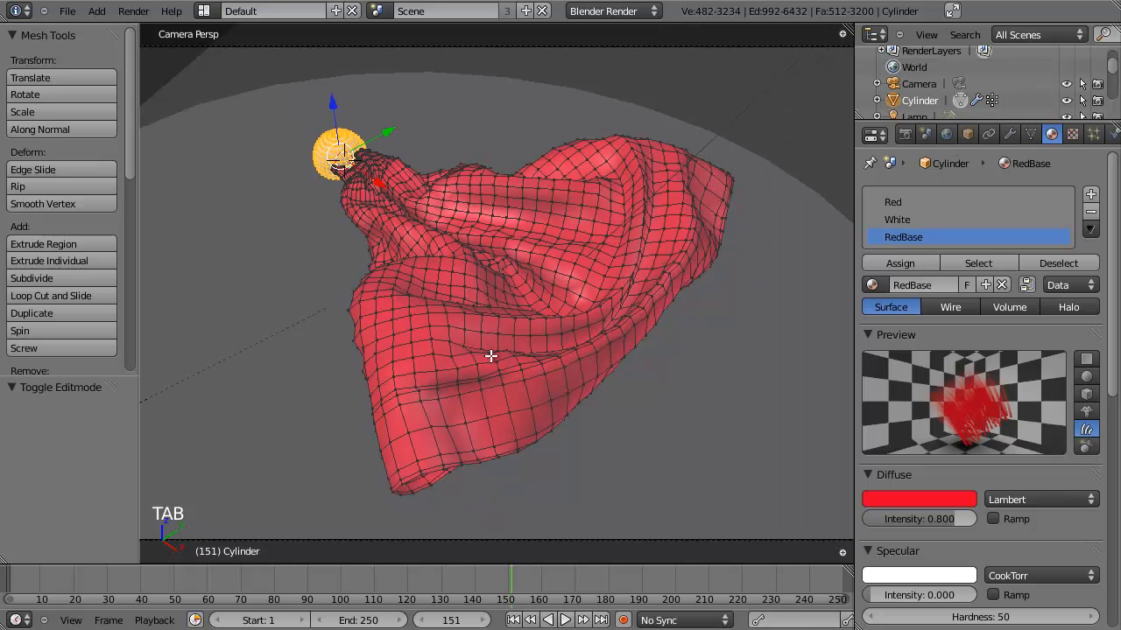
{"action": "key", "text": "a"}
{"action": "scroll", "coordinate": [495, 385], "scroll_direction": "up", "scroll_amount": 2}
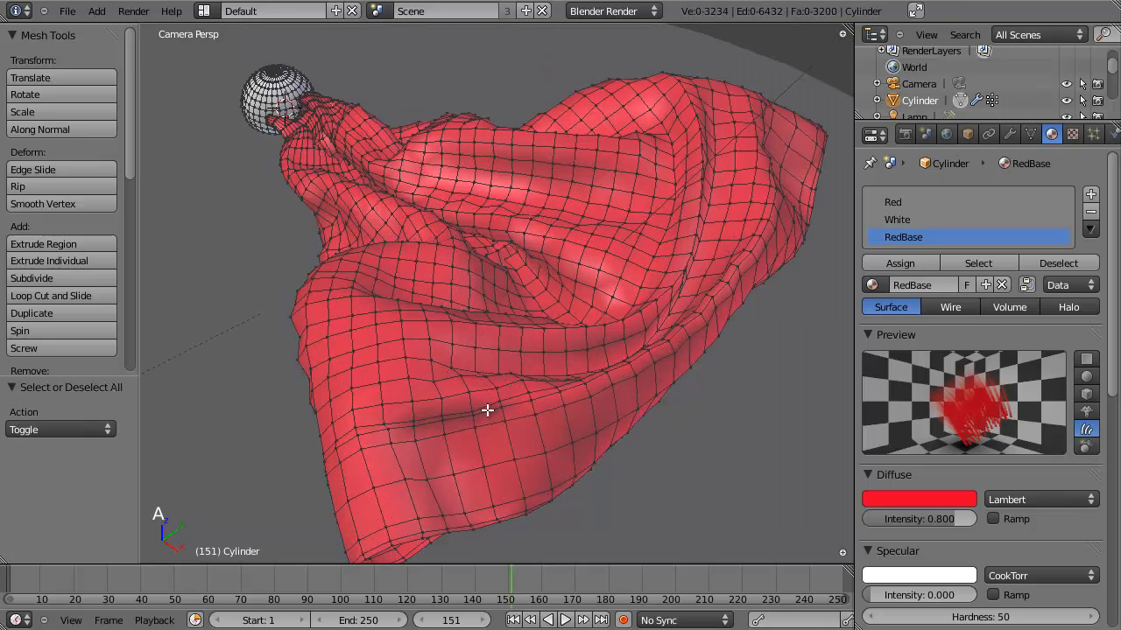
{"action": "left_click", "coordinate": [428, 424], "text": "alt"}
{"action": "left_click", "coordinate": [427, 428], "text": "alt+shift"}
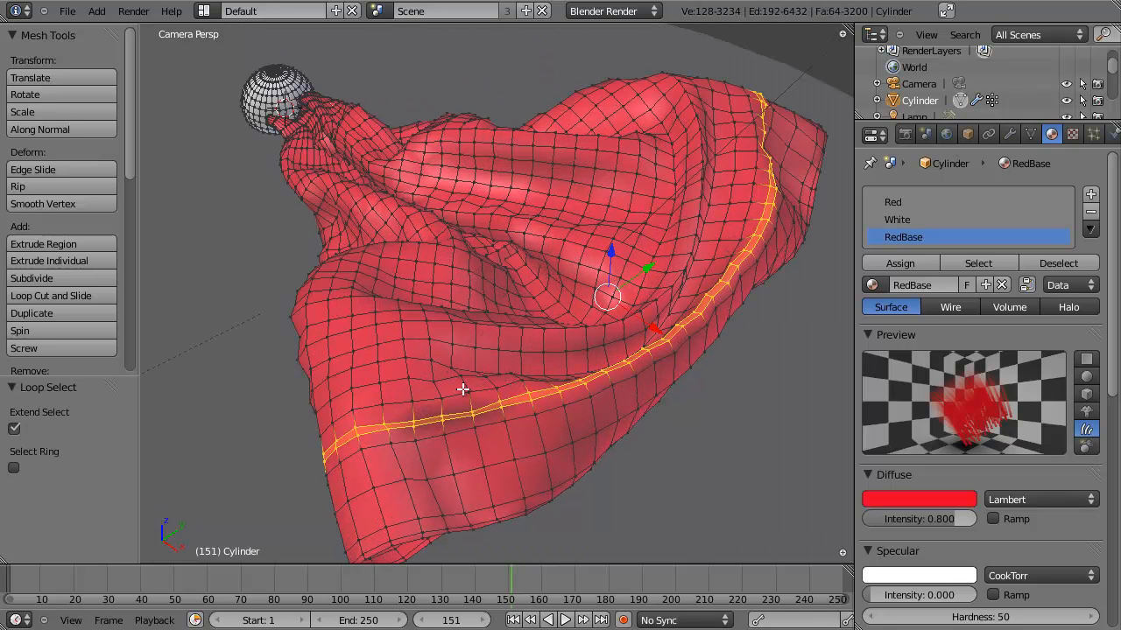
{"action": "key", "text": "ctrl+l"}
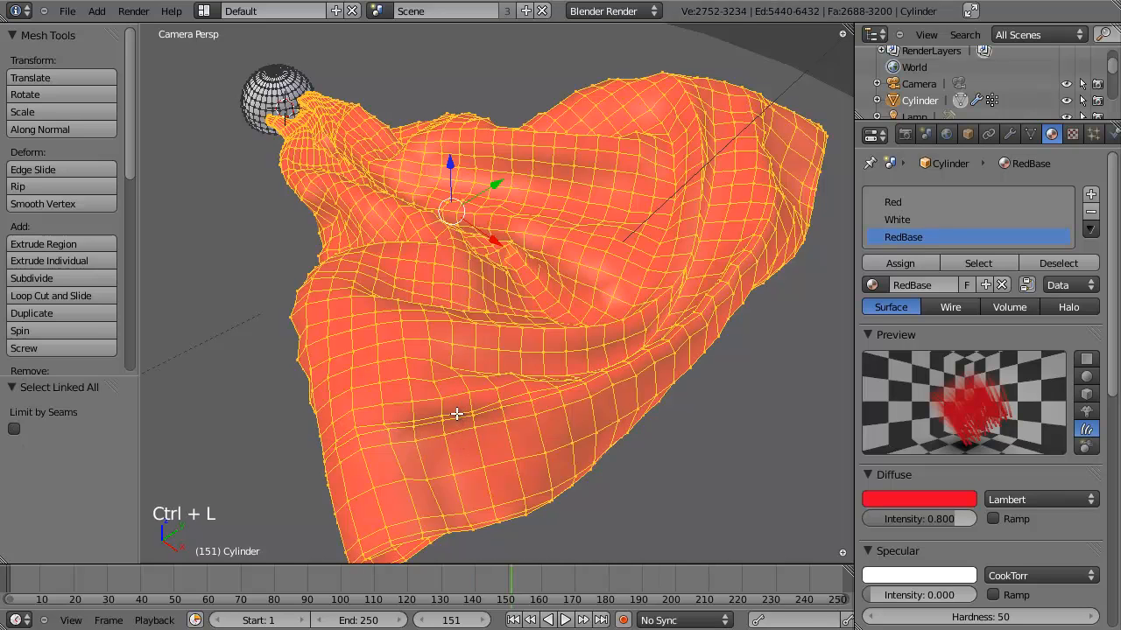
{"action": "key", "text": "a"}
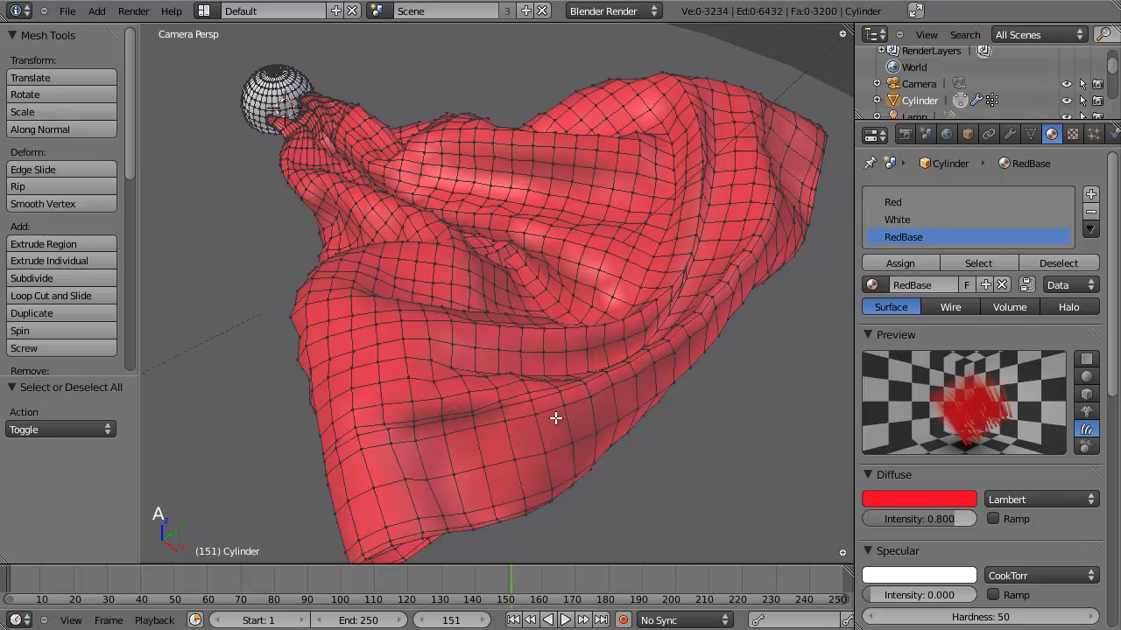
{"action": "key", "text": "Tab"}
Select all face loops of the hat's brim in the mesh and assign the White material to them
{"action": "key", "text": "Tab"}
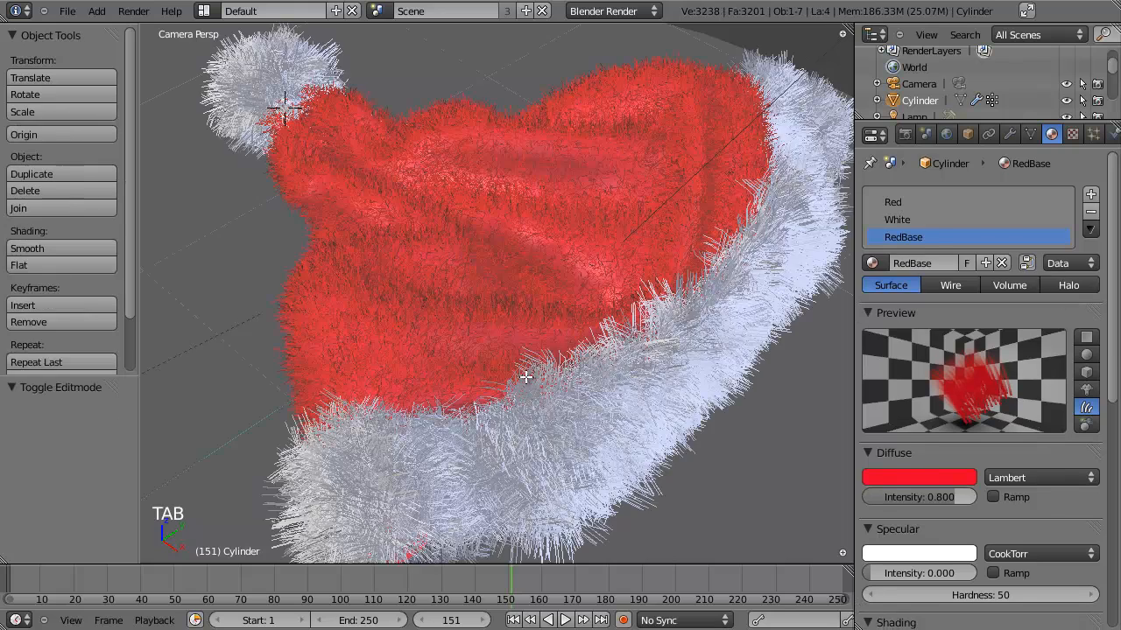
{"action": "right_click", "coordinate": [472, 409], "text": "alt"}
{"action": "right_click", "coordinate": [487, 419], "text": "alt+shift"}
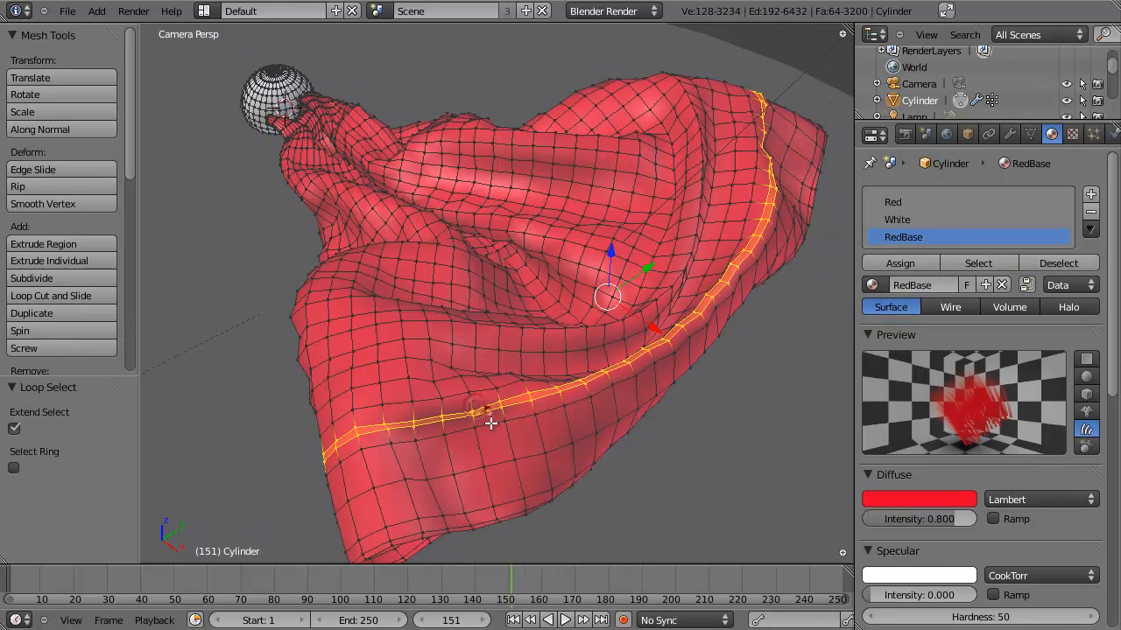
{"action": "right_click", "coordinate": [492, 432], "text": "alt+shift"}
{"action": "key", "text": "ctrl+KP_Add"}
{"action": "left_click", "coordinate": [509, 517]}
{"action": "key", "text": "ctrl+KP_Add"}
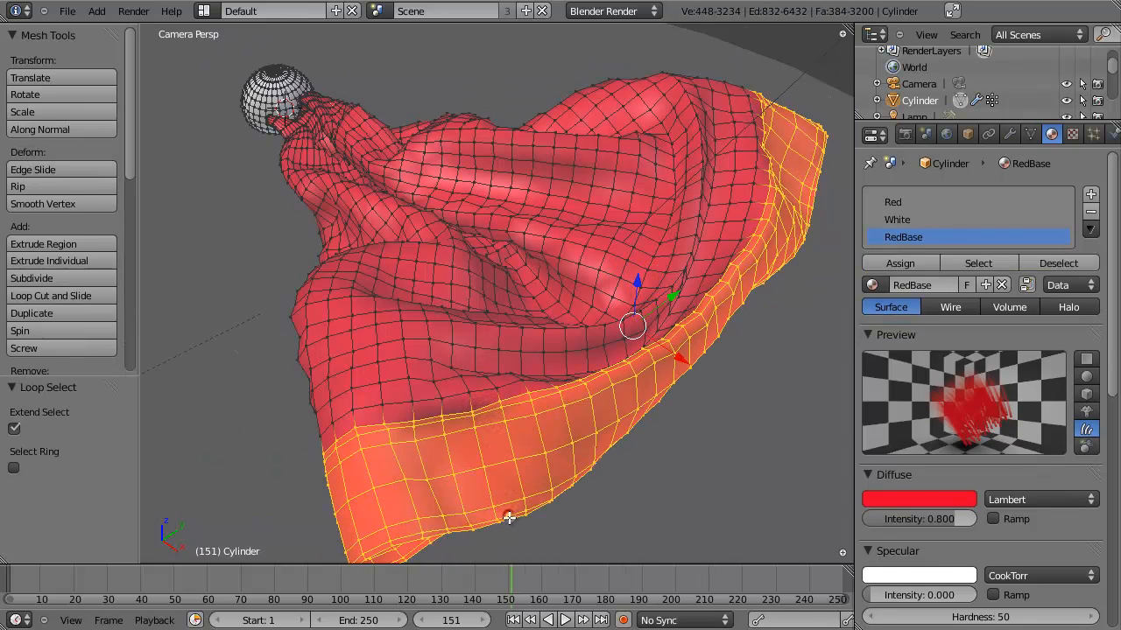
{"action": "left_click", "coordinate": [910, 220]}
{"action": "left_click", "coordinate": [900, 263]}
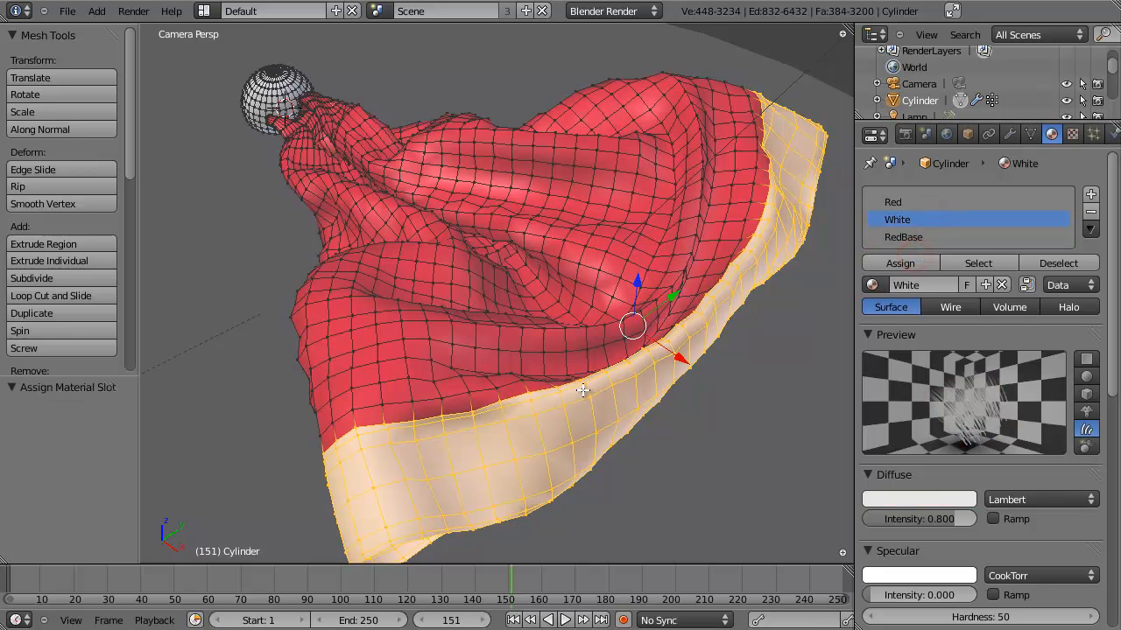
{"action": "key", "text": "ctrl+shift+i"}
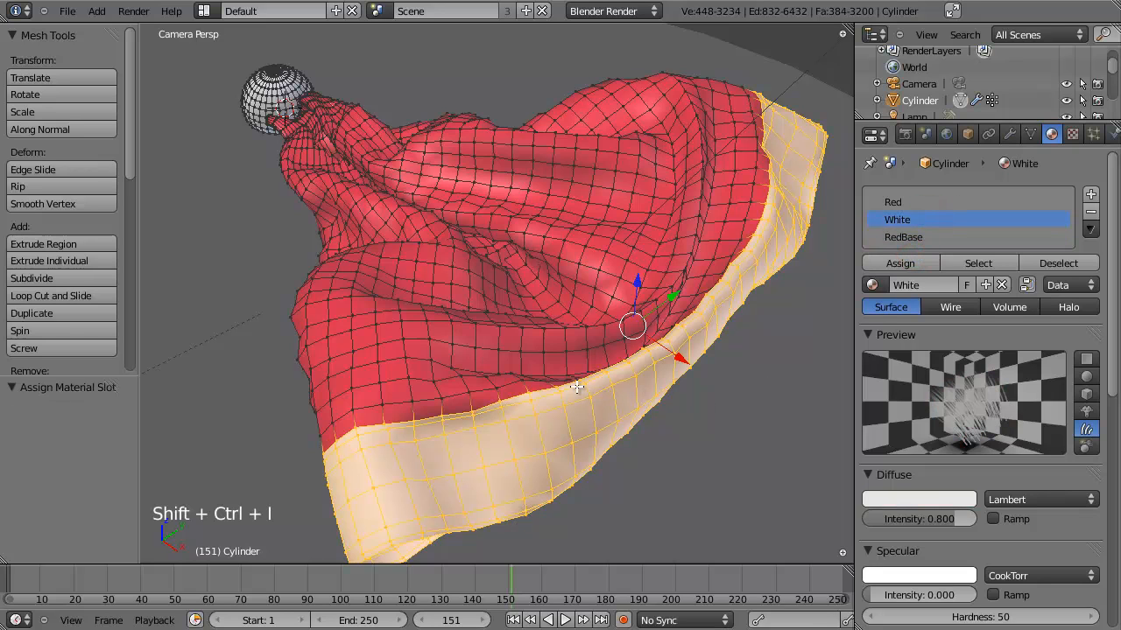
{"action": "key", "text": "ctrl+i"}
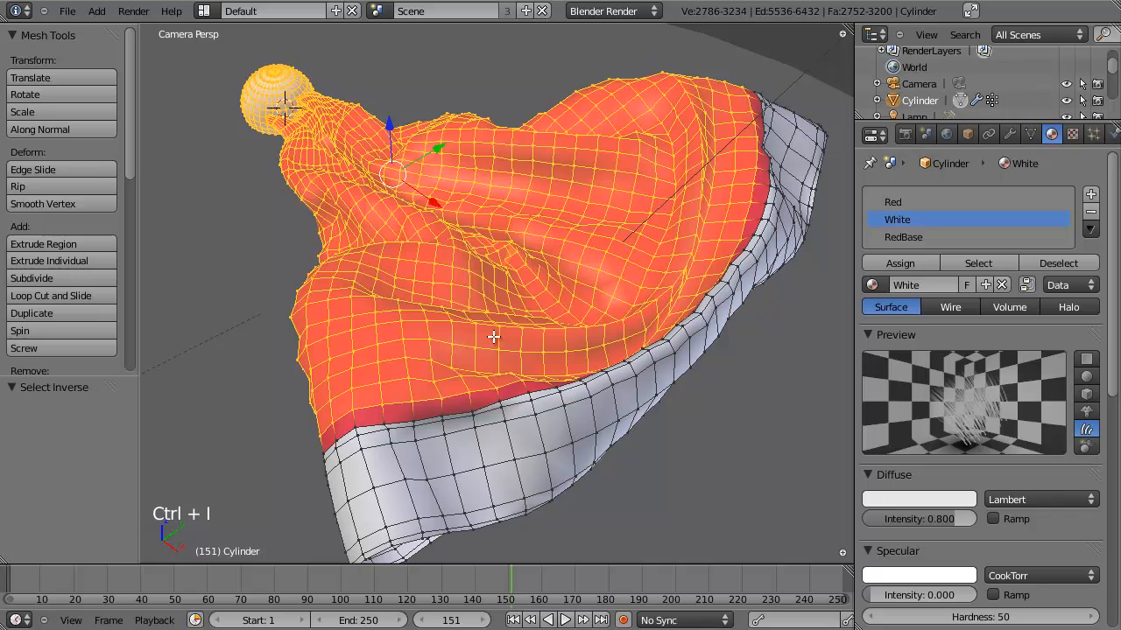
{"action": "right_click", "coordinate": [457, 412], "text": "alt"}
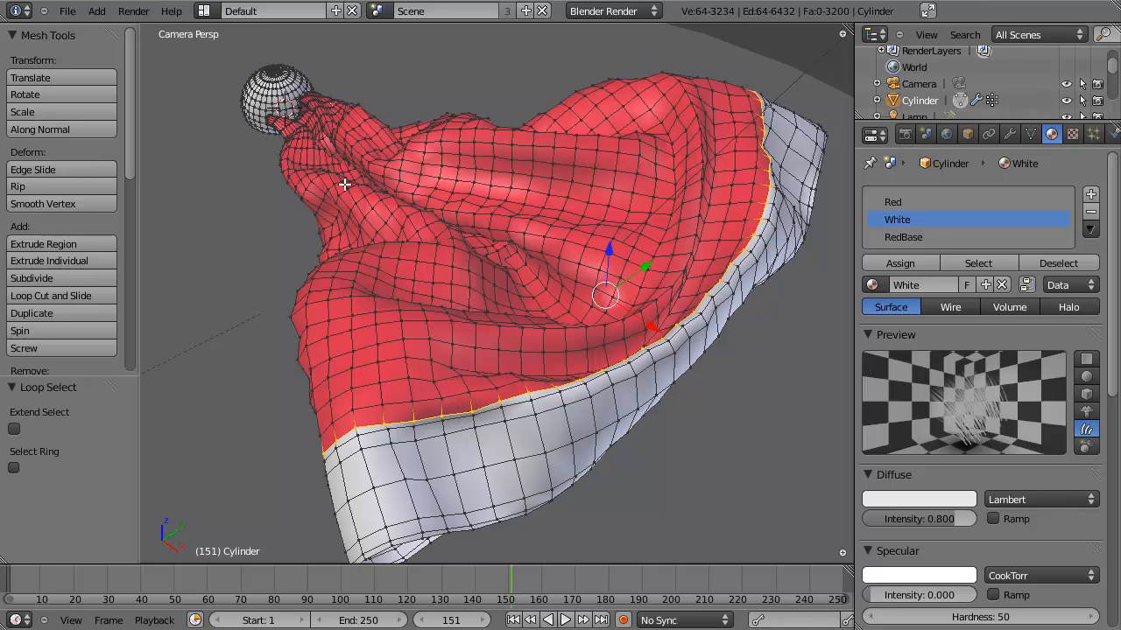
Hide the pompom's mesh and select all linked geometry of the hat body
{"action": "right_click", "coordinate": [274, 67]}
{"action": "key", "text": "ctrl+l"}
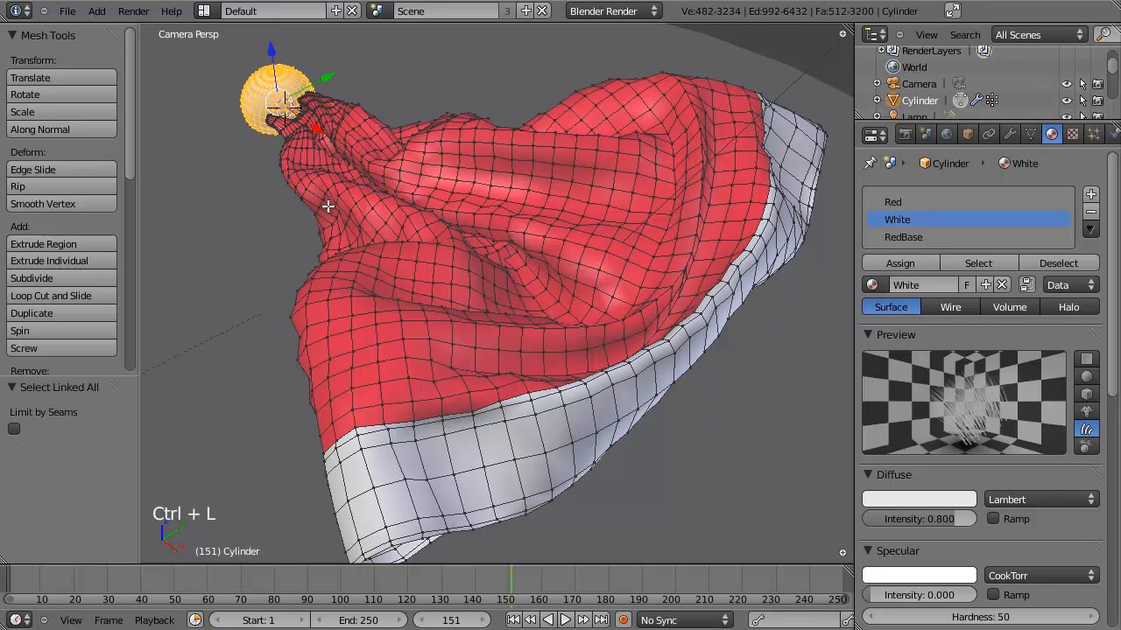
{"action": "key", "text": "h"}
{"action": "right_click", "coordinate": [479, 423]}
{"action": "key", "text": "ctrl+l"}
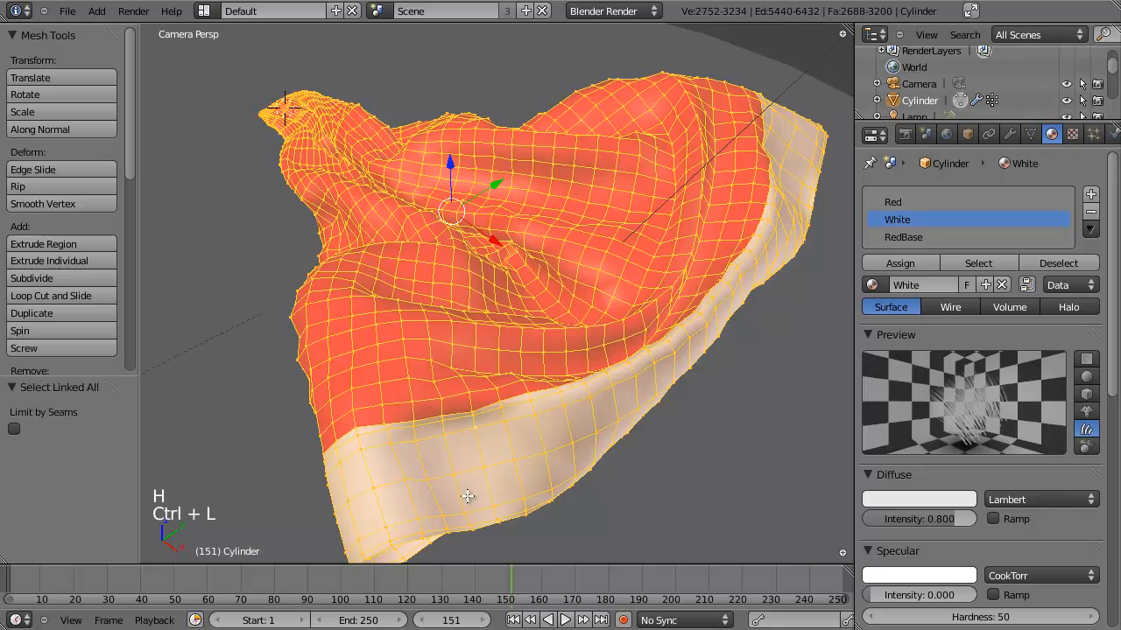
Deselect the white brim's loops, assign RedBase to the remaining hat body faces, and return to object mode
{"action": "right_click", "coordinate": [466, 531], "text": "alt+shift"}
{"action": "right_click", "coordinate": [474, 527], "text": "alt+shift"}
{"action": "right_click", "coordinate": [481, 513], "text": "alt+shift"}
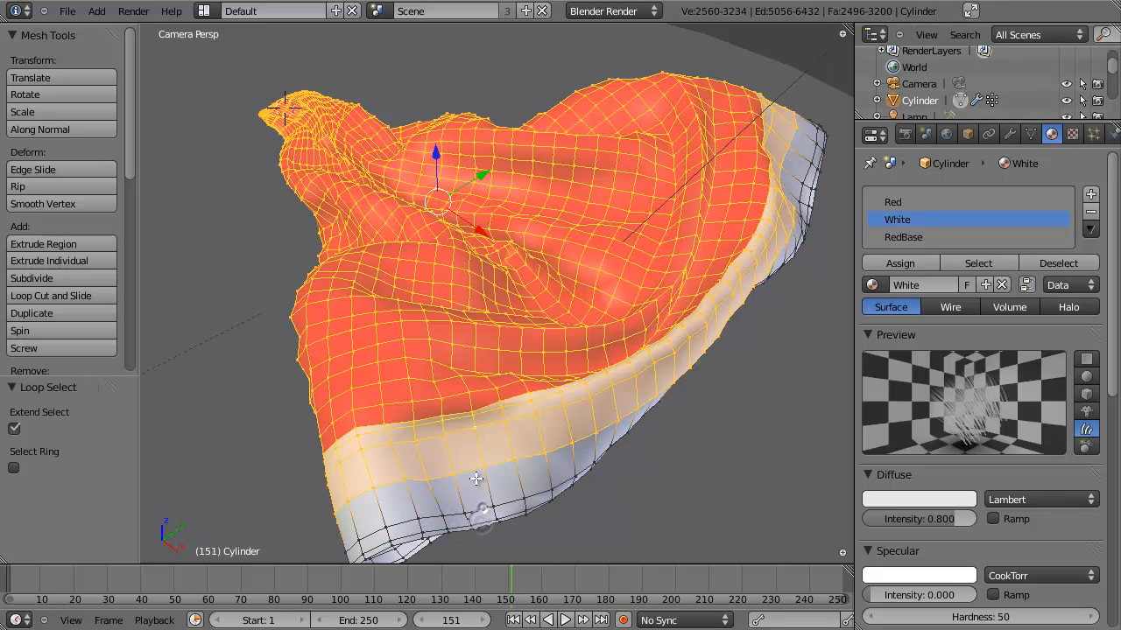
{"action": "right_click", "coordinate": [471, 470], "text": "alt+shift"}
{"action": "right_click", "coordinate": [462, 429], "text": "alt+shift"}
{"action": "right_click", "coordinate": [460, 424], "text": "alt+shift"}
{"action": "right_click", "coordinate": [458, 411], "text": "alt+shift"}
{"action": "right_click", "coordinate": [458, 409], "text": "alt+shift"}
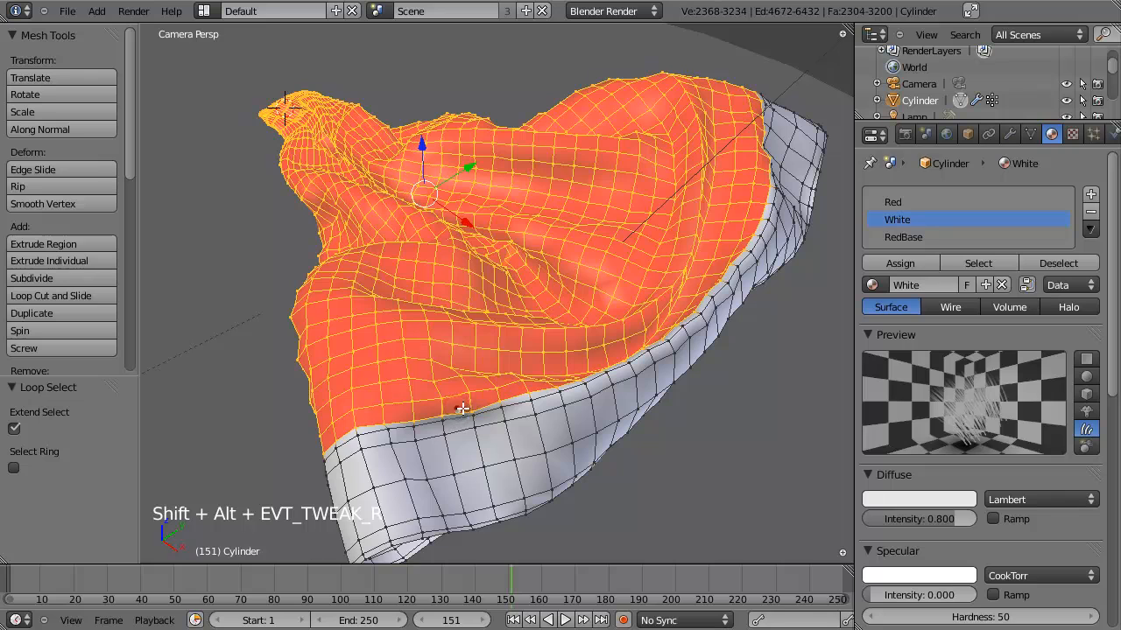
{"action": "left_click", "coordinate": [910, 237]}
{"action": "left_click", "coordinate": [909, 262]}
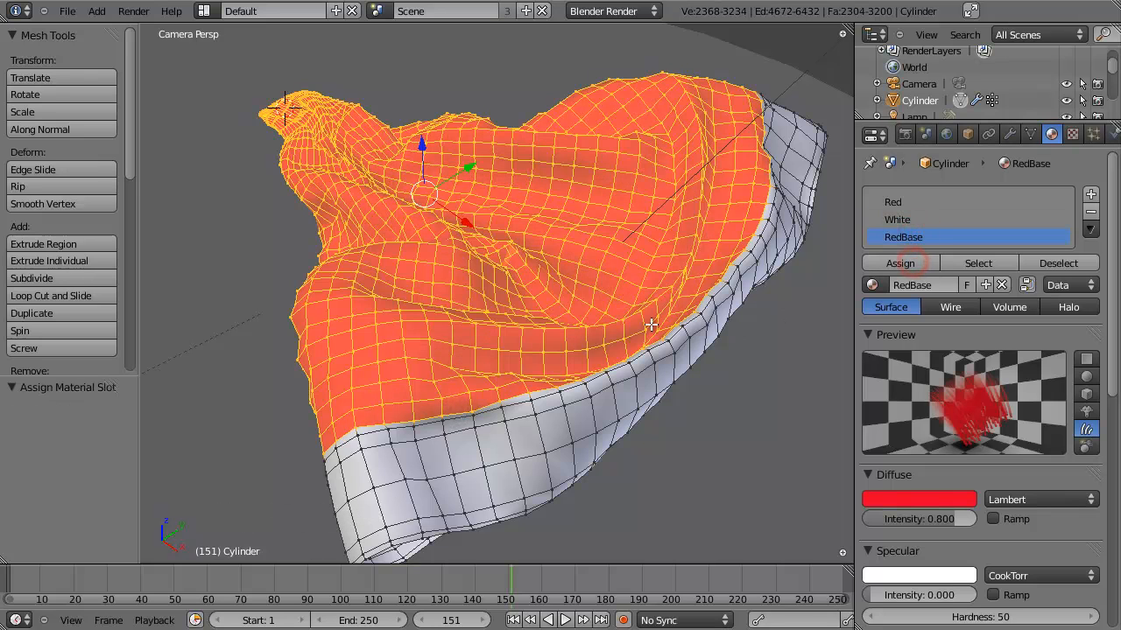
{"action": "key", "text": "Tab"}
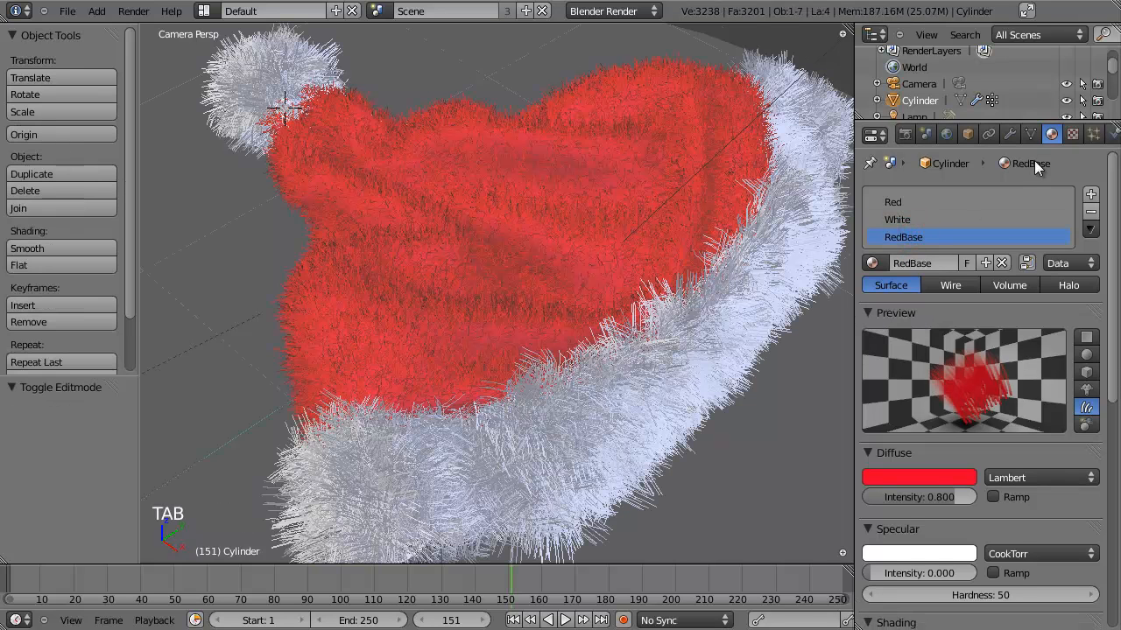
Check the red particle system's render material number against the hat's material slots and the faces using RedBase
{"action": "left_click", "coordinate": [1092, 134]}
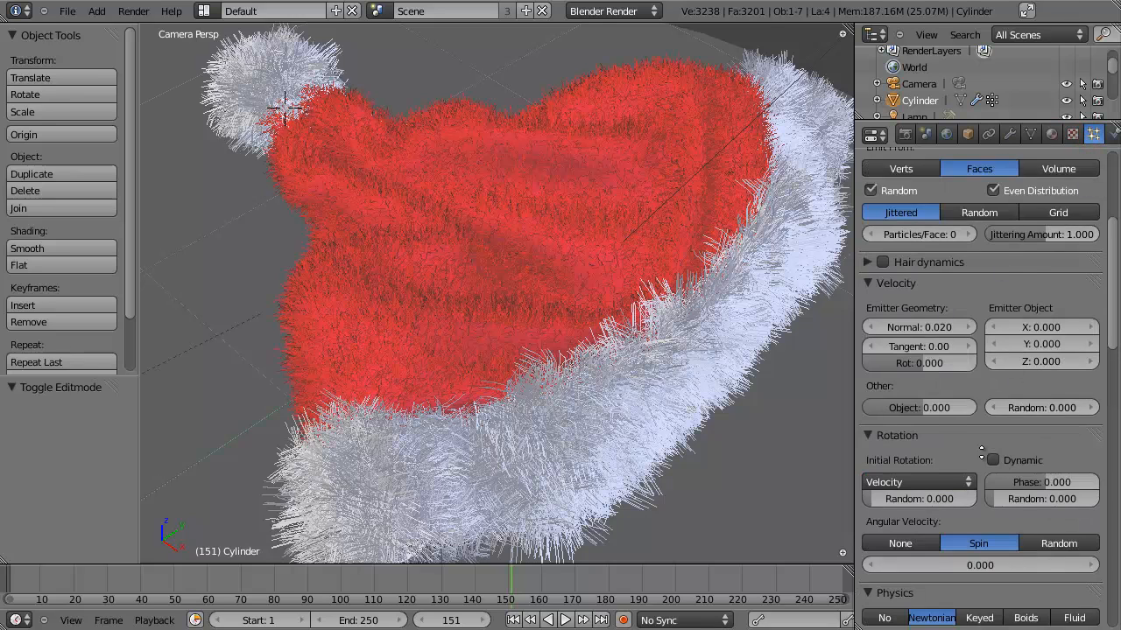
{"action": "scroll", "coordinate": [940, 297], "scroll_direction": "up", "scroll_amount": 5}
{"action": "left_click", "coordinate": [899, 201]}
{"action": "scroll", "coordinate": [915, 280], "scroll_direction": "down", "scroll_amount": 15}
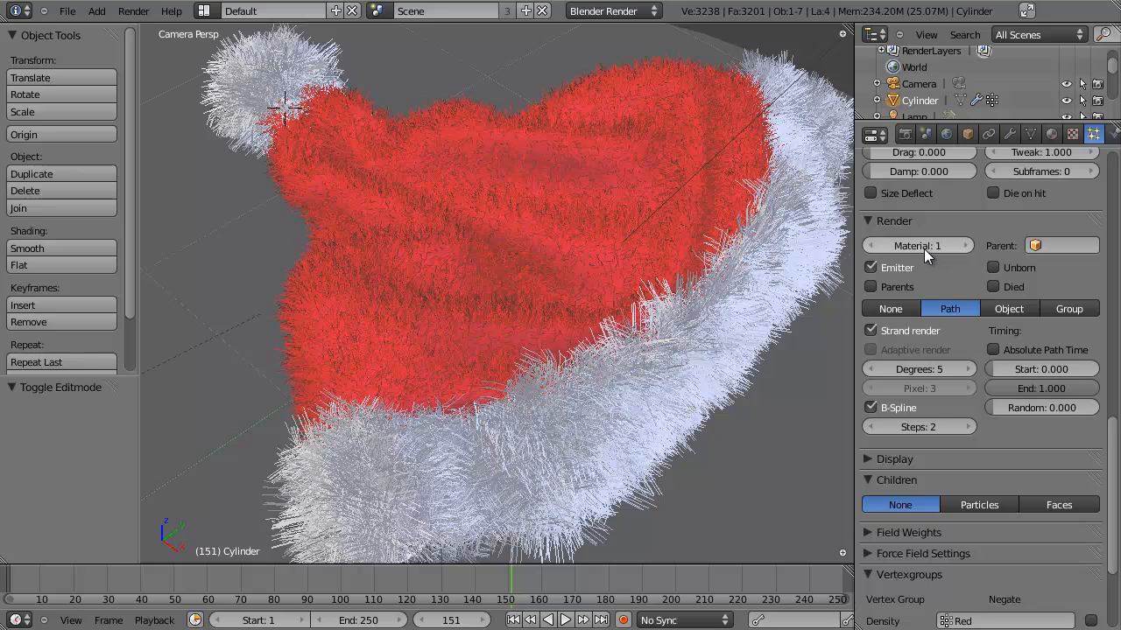
{"action": "left_click", "coordinate": [1052, 134]}
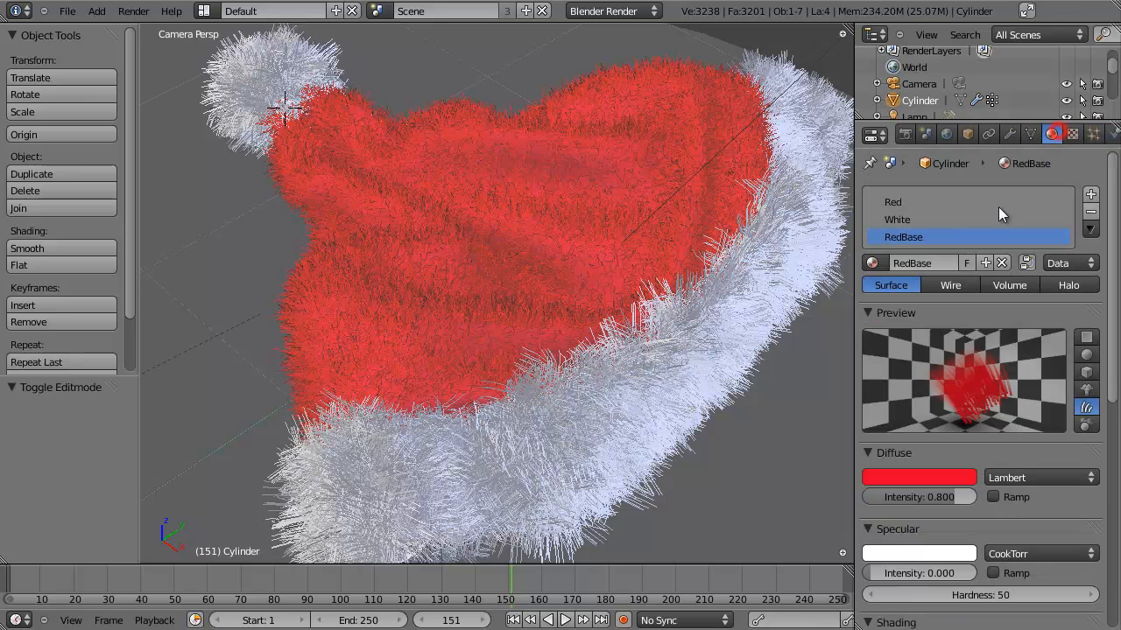
{"action": "left_click", "coordinate": [915, 203]}
{"action": "left_click", "coordinate": [916, 237]}
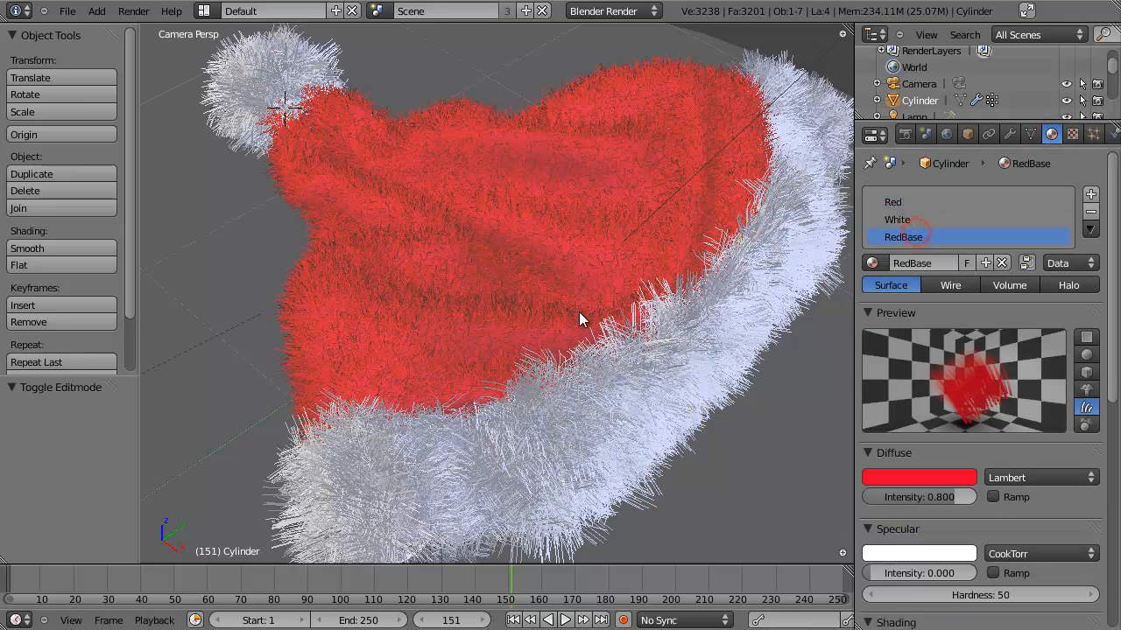
{"action": "scroll", "coordinate": [579, 311], "scroll_direction": "up", "scroll_amount": 3}
{"action": "key", "text": "Tab"}
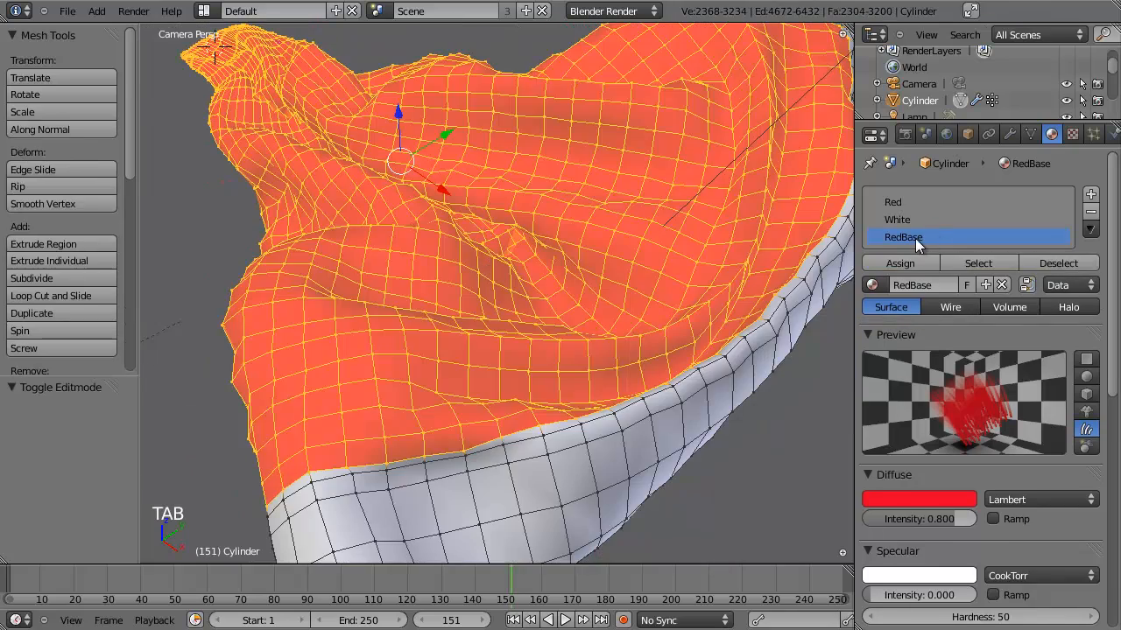
{"action": "key", "text": "Tab"}
Save over the existing file, render the hat, and inspect the result in a maximized view
{"action": "scroll", "coordinate": [530, 302], "scroll_direction": "down", "scroll_amount": 1}
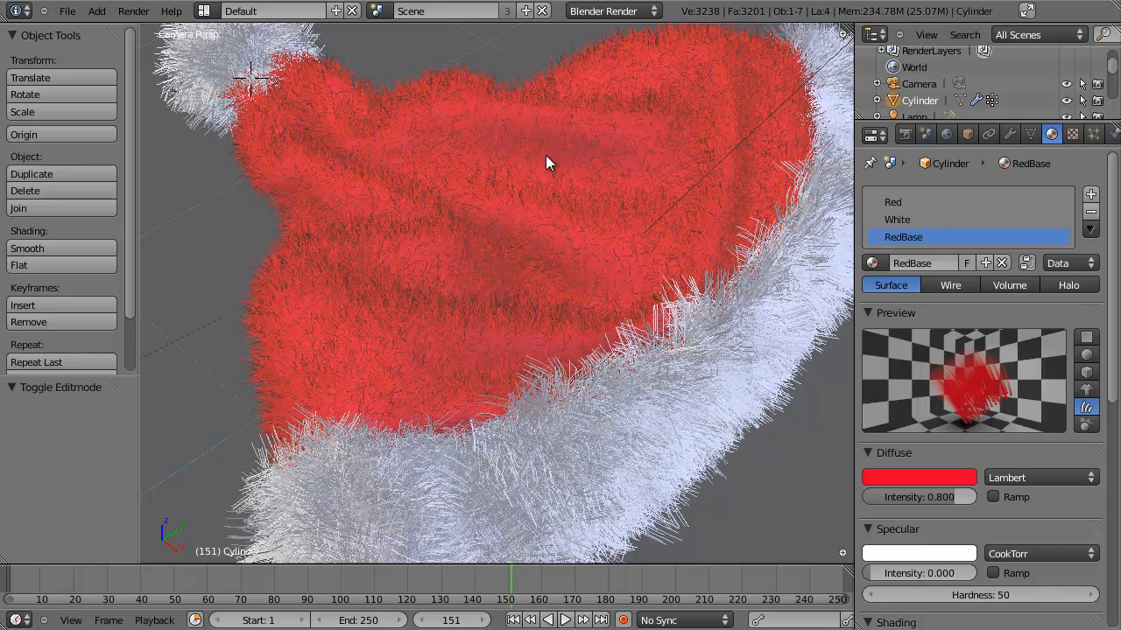
{"action": "key", "text": "ctrl+s"}
{"action": "left_click", "coordinate": [545, 250]}
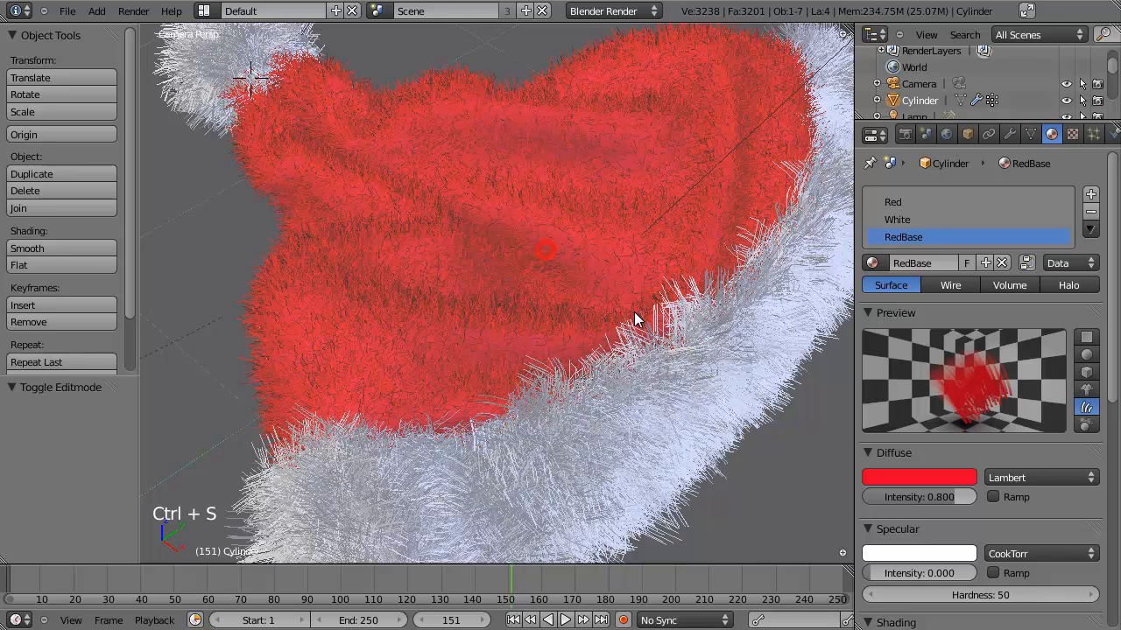
{"action": "key", "text": "F12"}
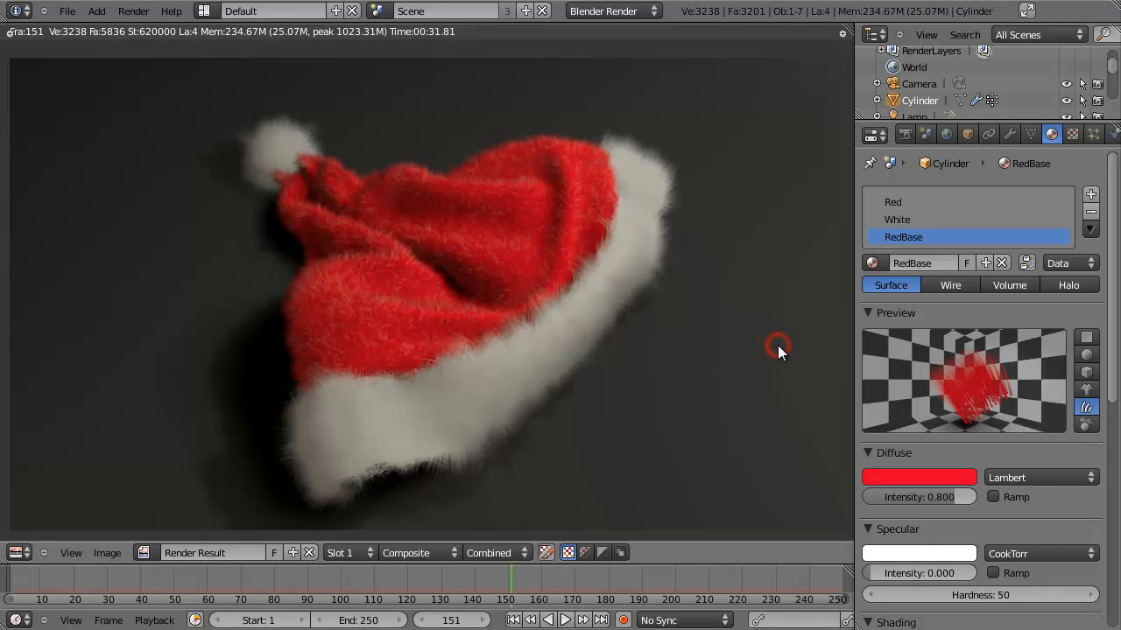
{"action": "key", "text": "ctrl+Up"}
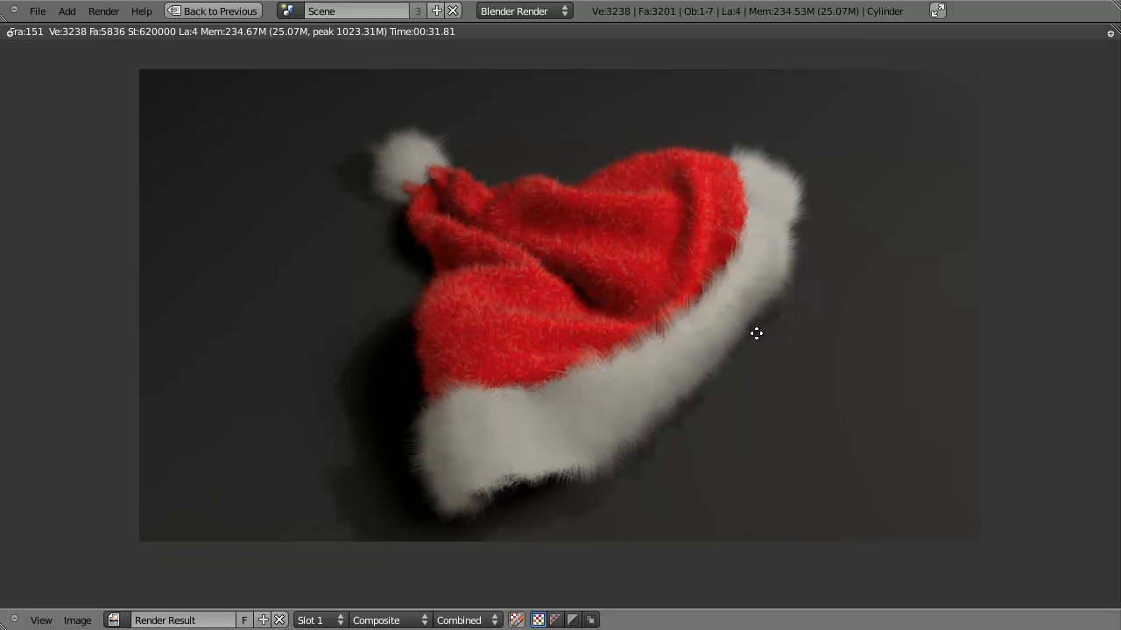
{"action": "middle_click_drag", "start_coordinate": [756, 333], "coordinate": [733, 325]}
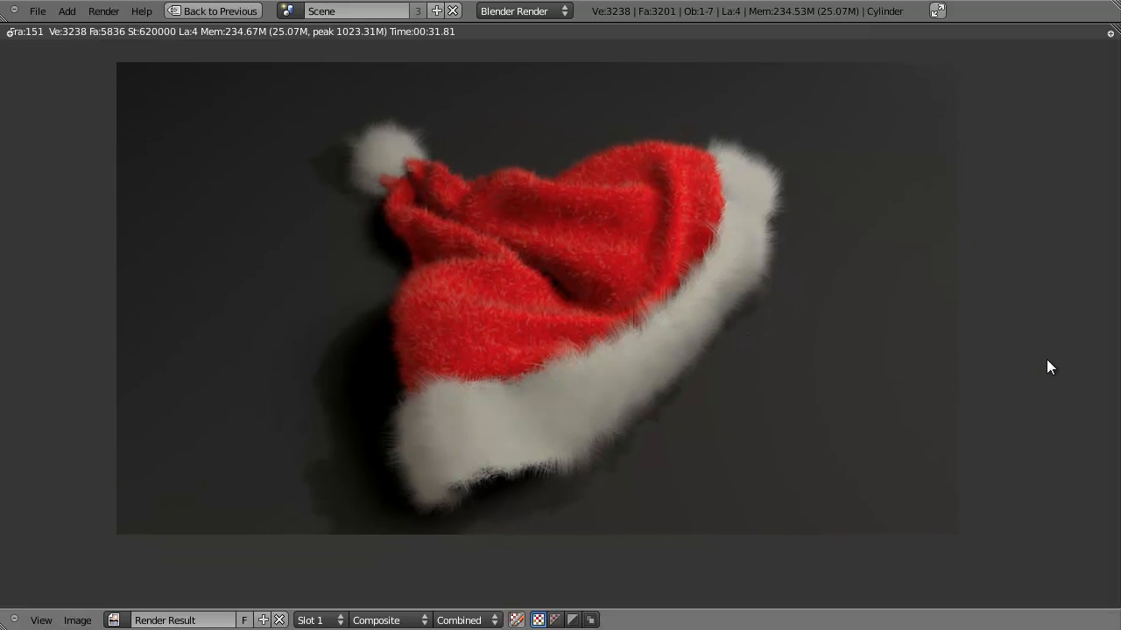